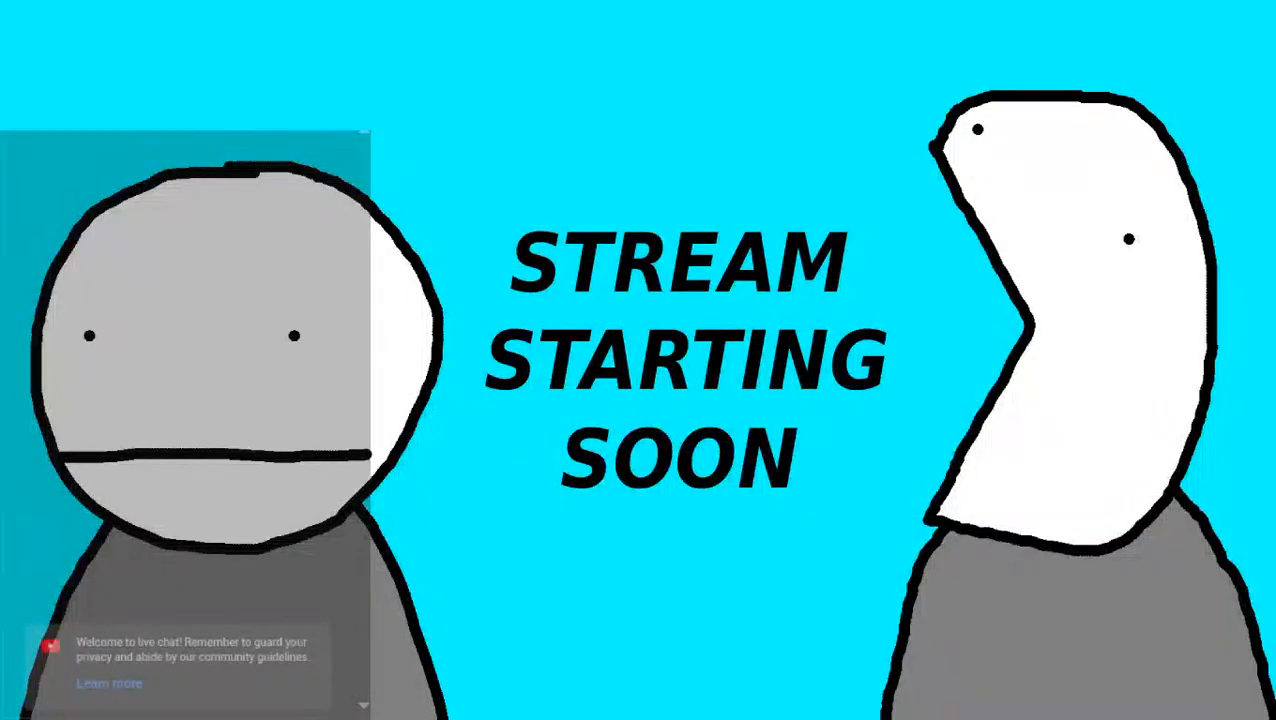
Switch the broadcast to the stream scene, bring up Blender and inspect the camera view.
click(100, 110)
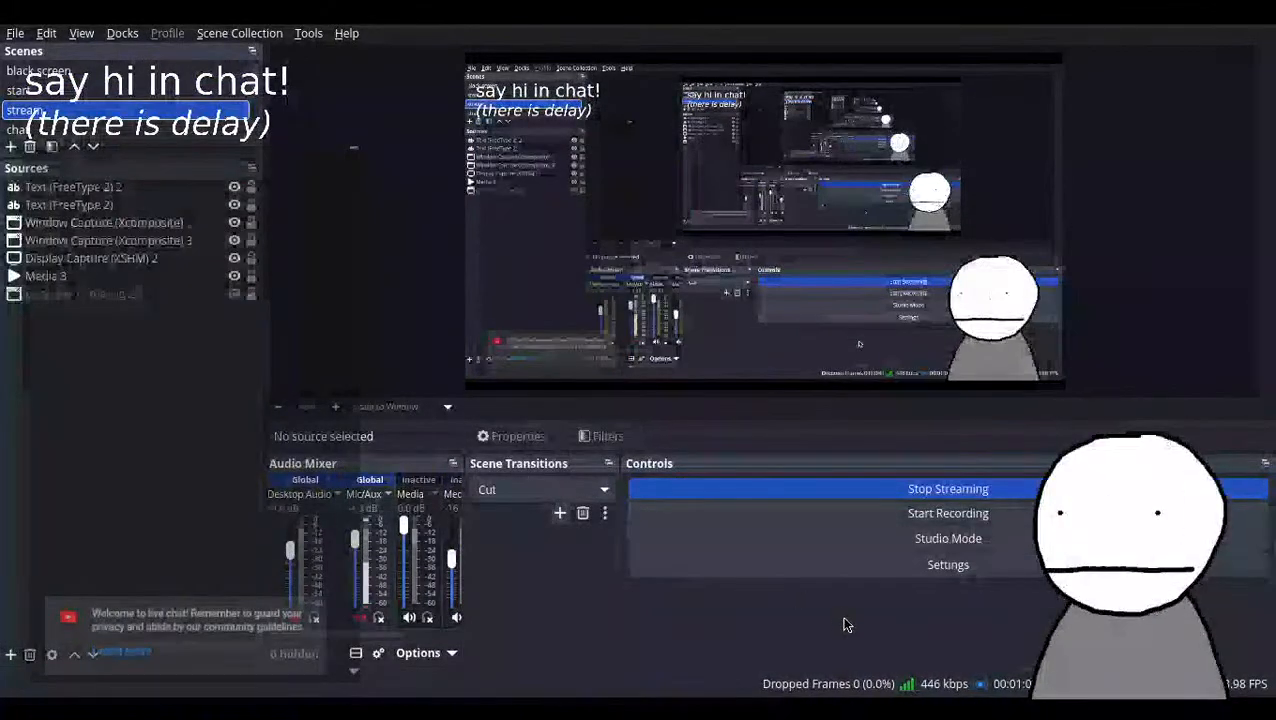
key(alt+Tab)
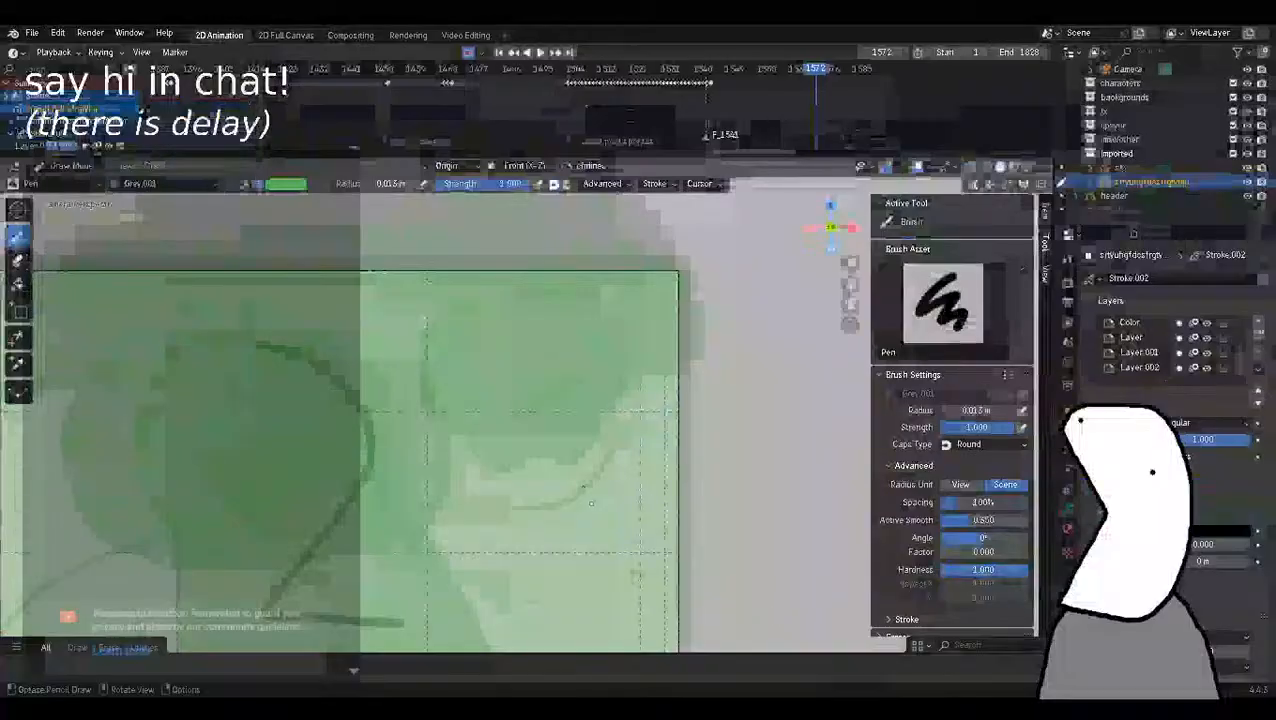
scroll(437, 420, down, 3)
scroll(525, 418, up, 2)
scroll(530, 422, down, 1)
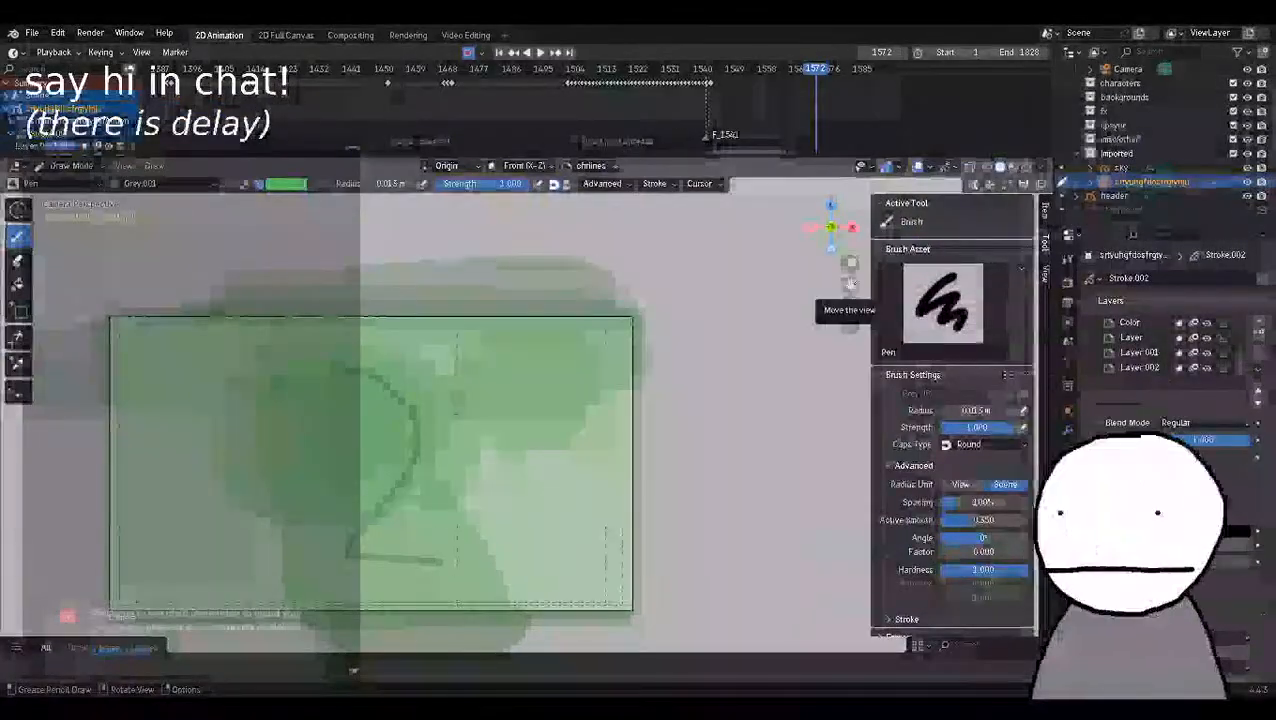
shift+middle_drag(525, 422, 640, 387)
scroll(661, 541, up, 2)
scroll(661, 541, down, 1)
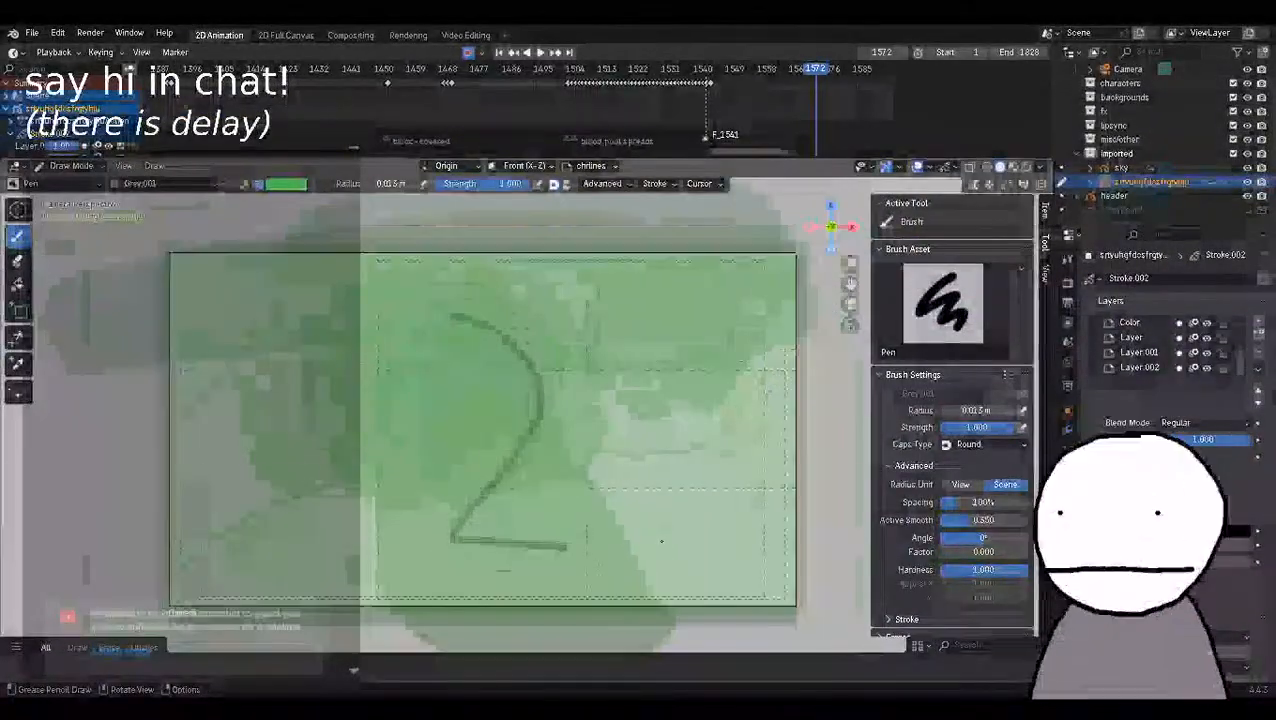
Move the timeline to frame 1559 and check the live broadcast in OBS before returning to Blender.
click(771, 70)
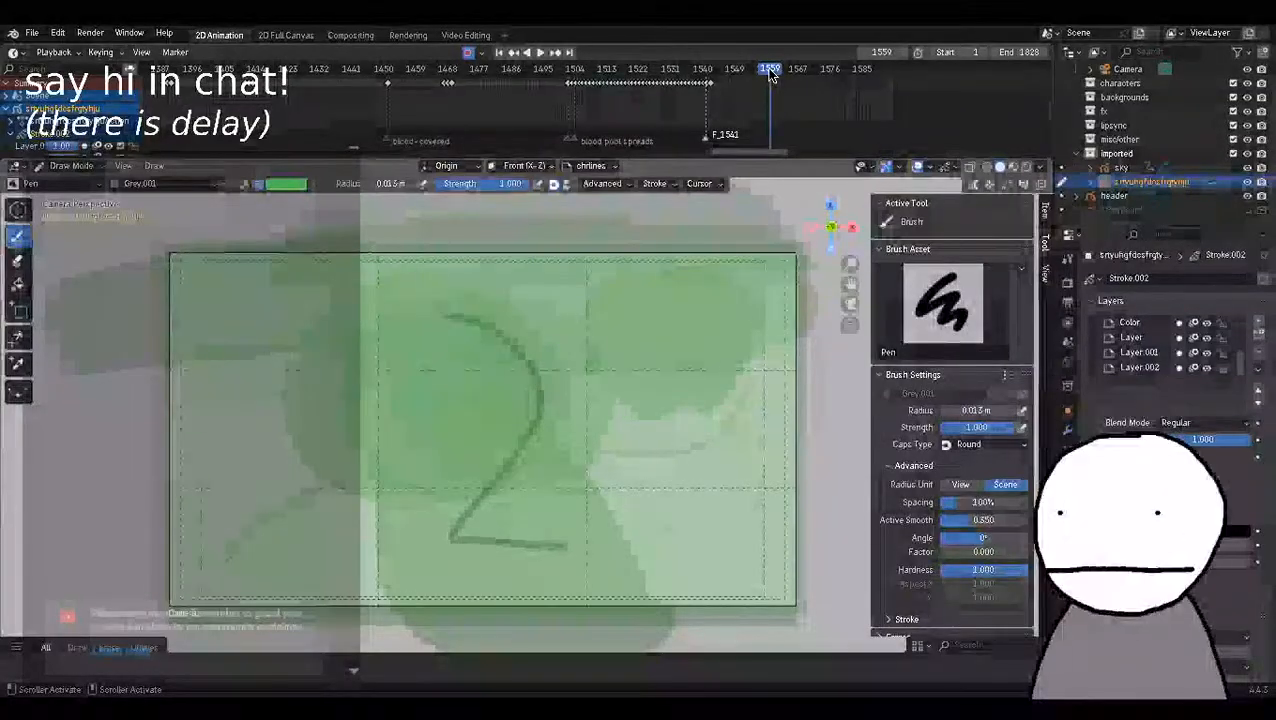
key(alt+Tab)
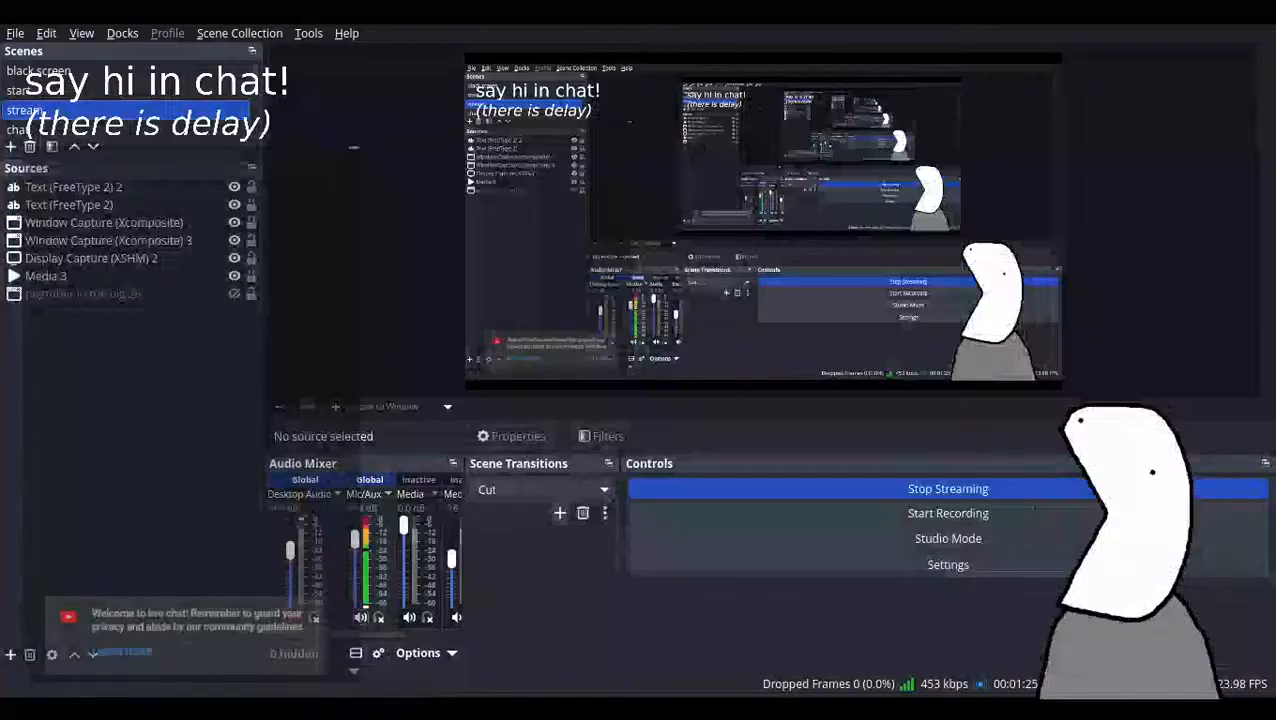
key(alt+Tab)
scroll(522, 416, down, 2)
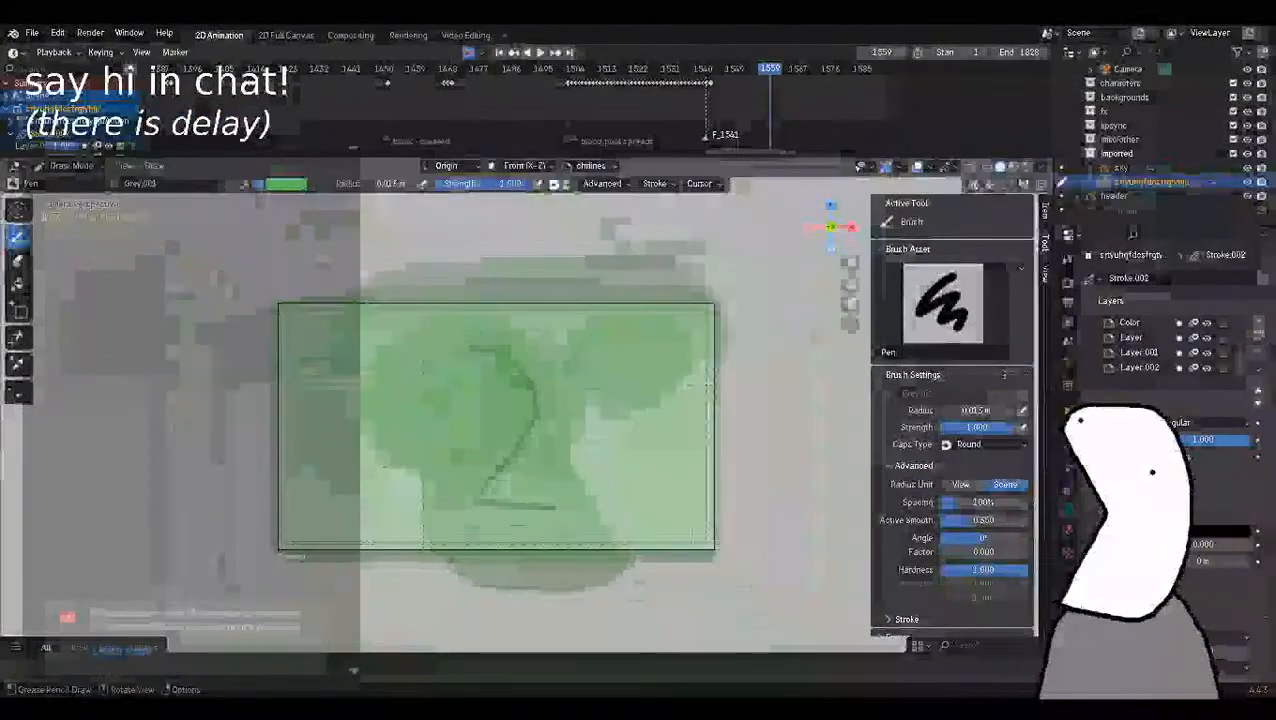
Switch the Pen brush's stroke colour to black and set its radius to 0.02 m.
click(285, 183)
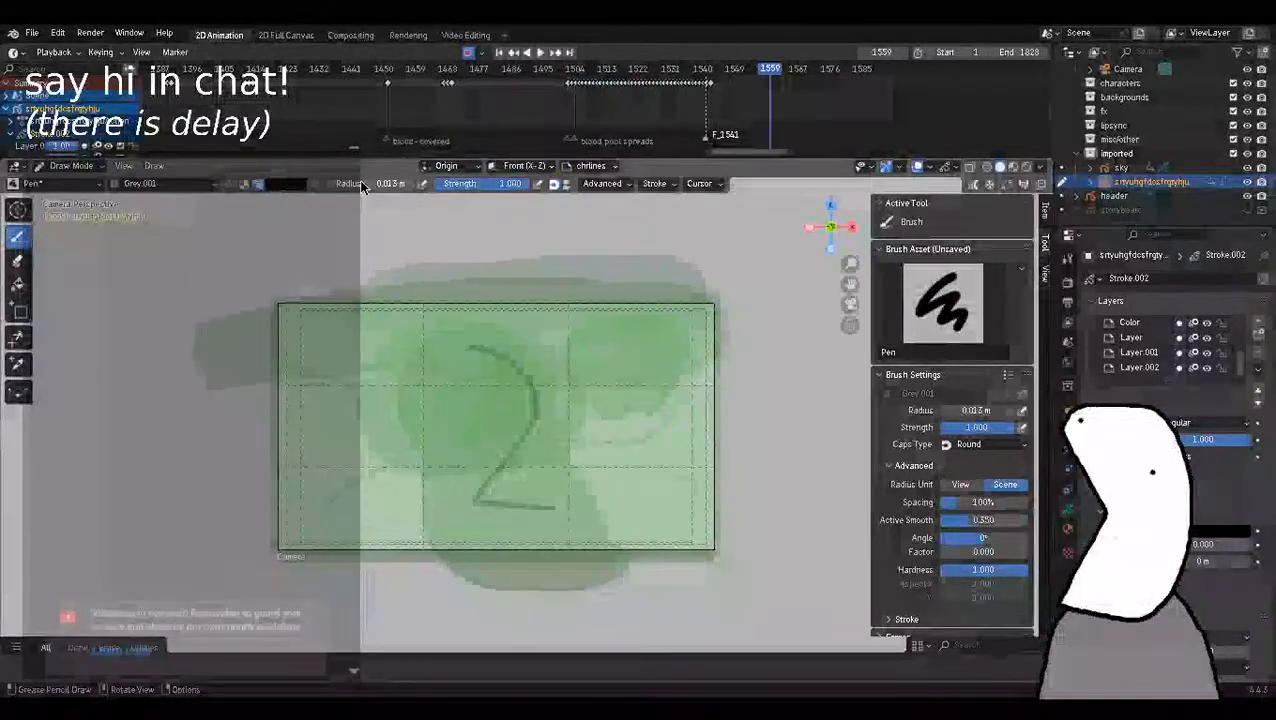
click(359, 183)
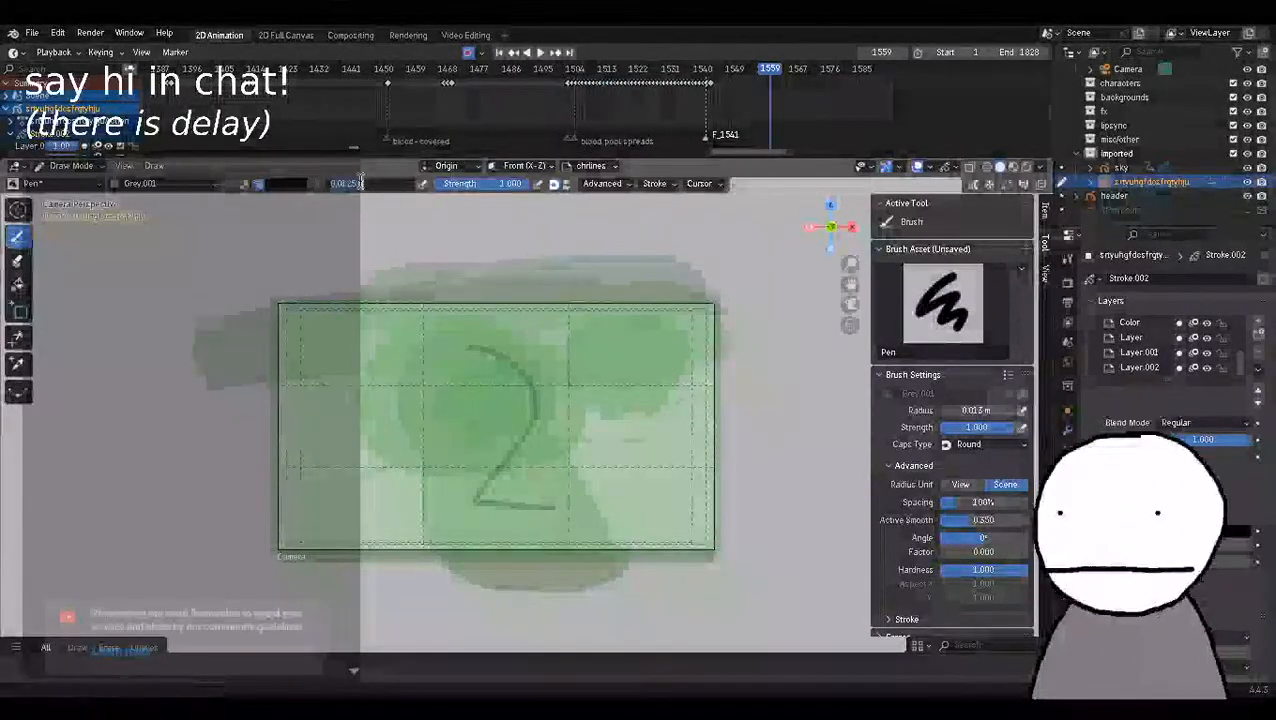
key(BackSpace)
text(0)
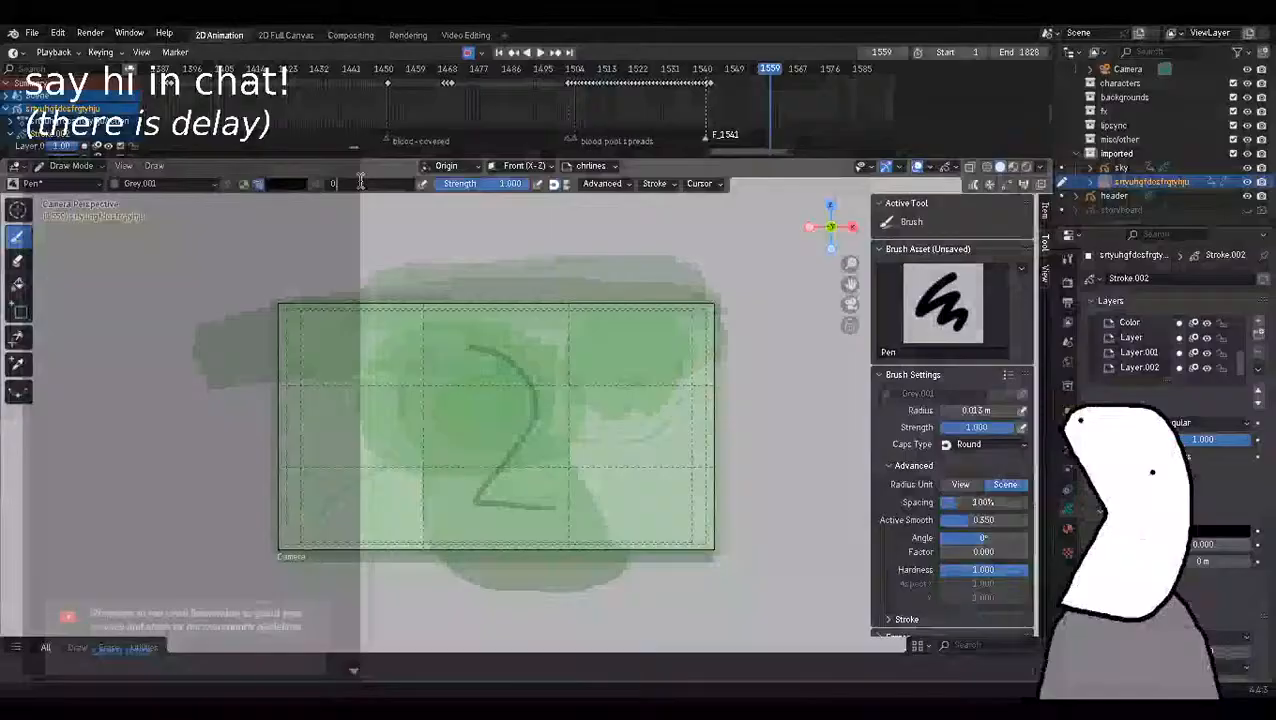
text(.2)
key(Return)
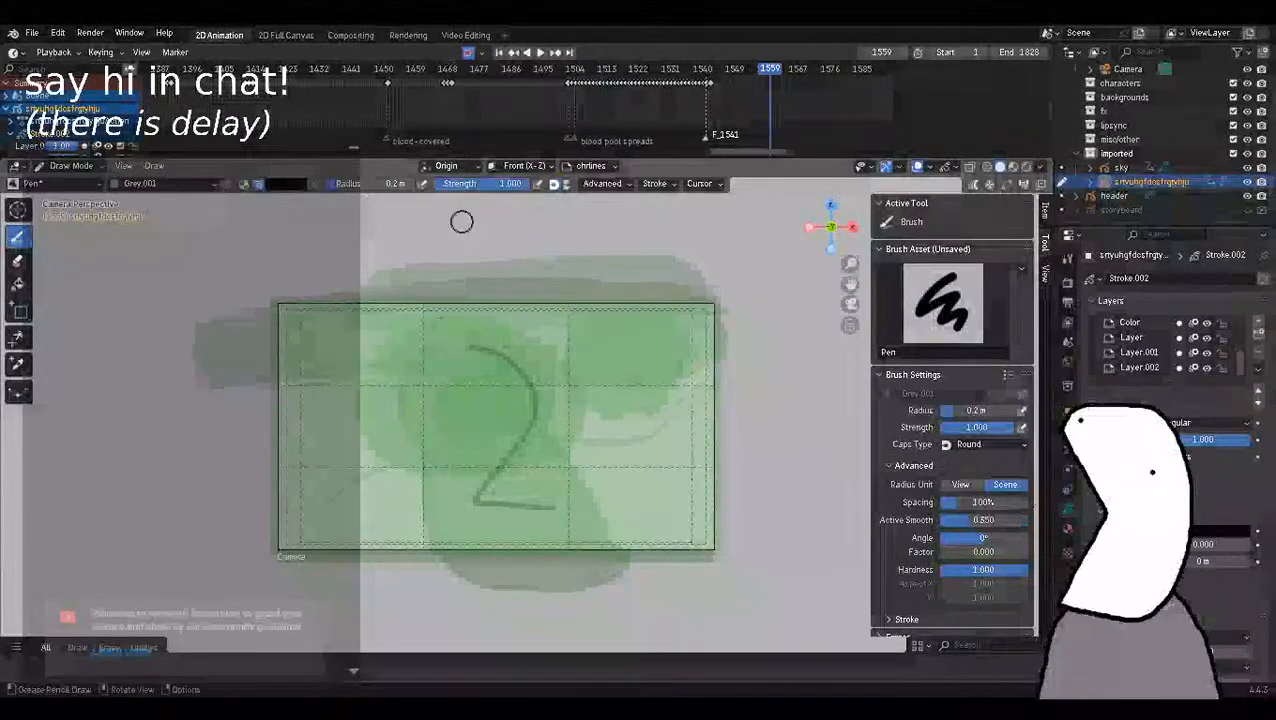
scroll(363, 206, up, 1)
click(403, 187)
text(0)
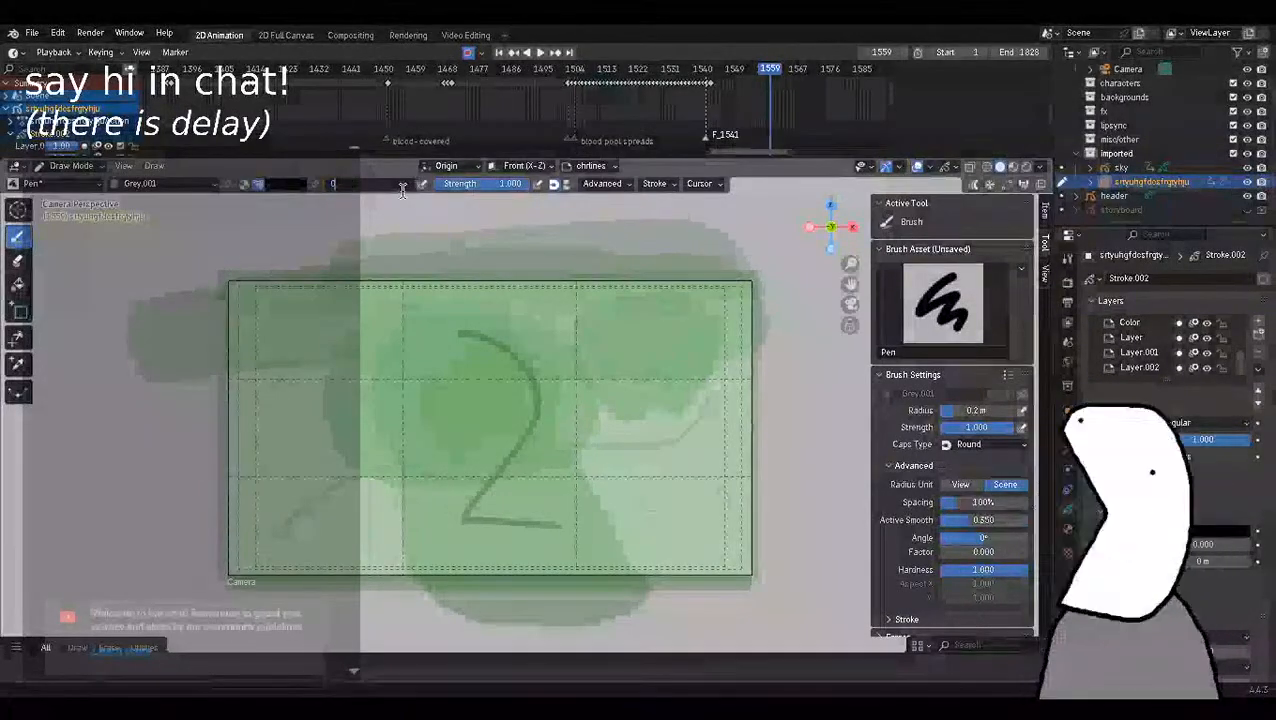
text(.002)
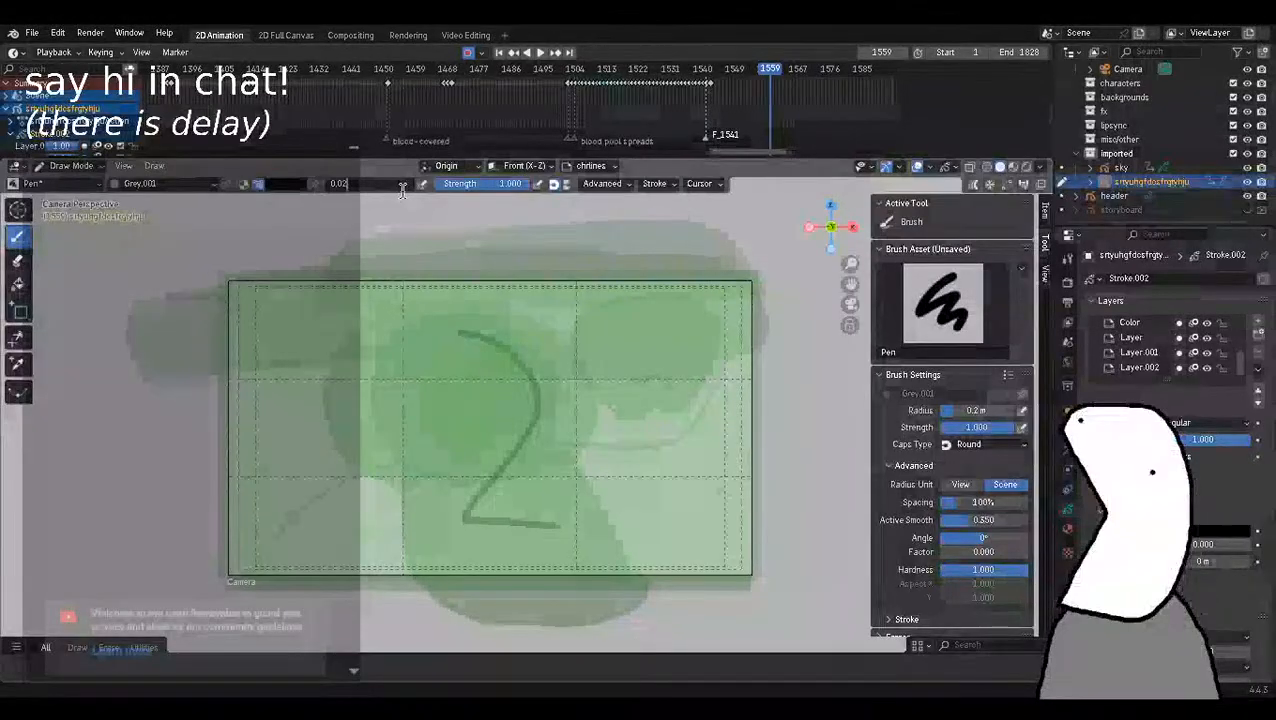
key(Return)
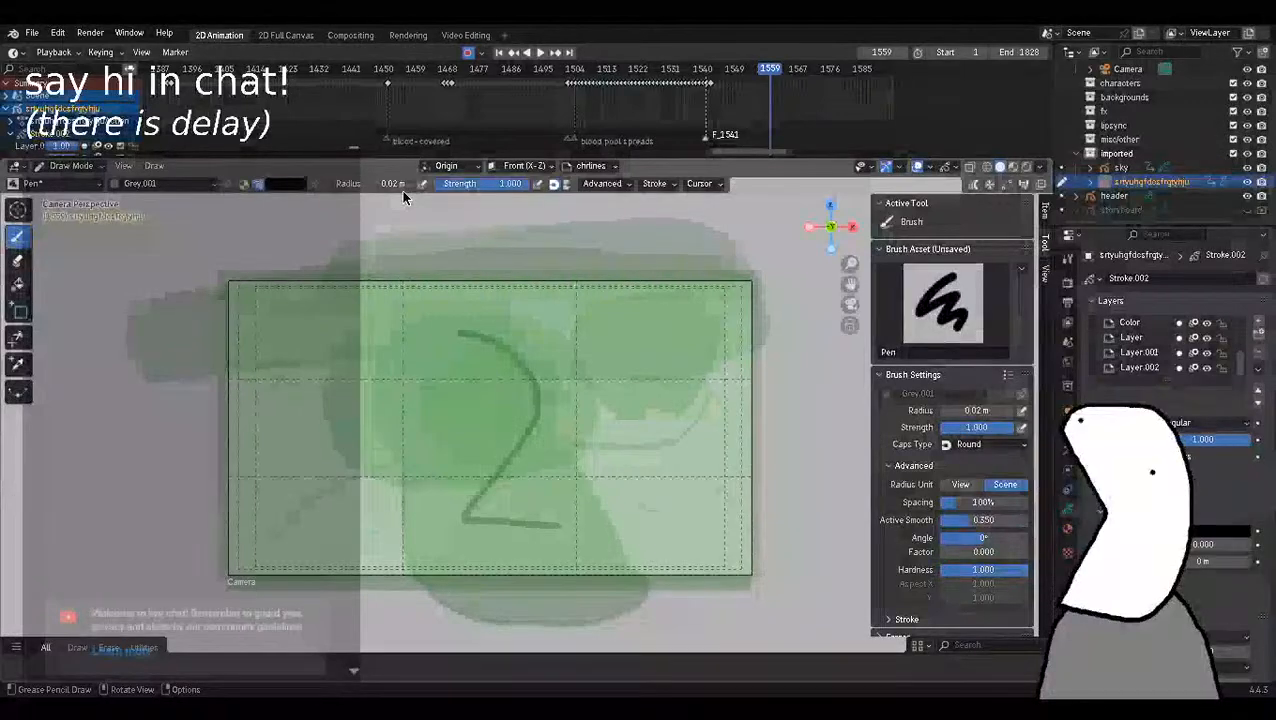
Scrub the timeline back to frame 1544.
drag(770, 76, 743, 76)
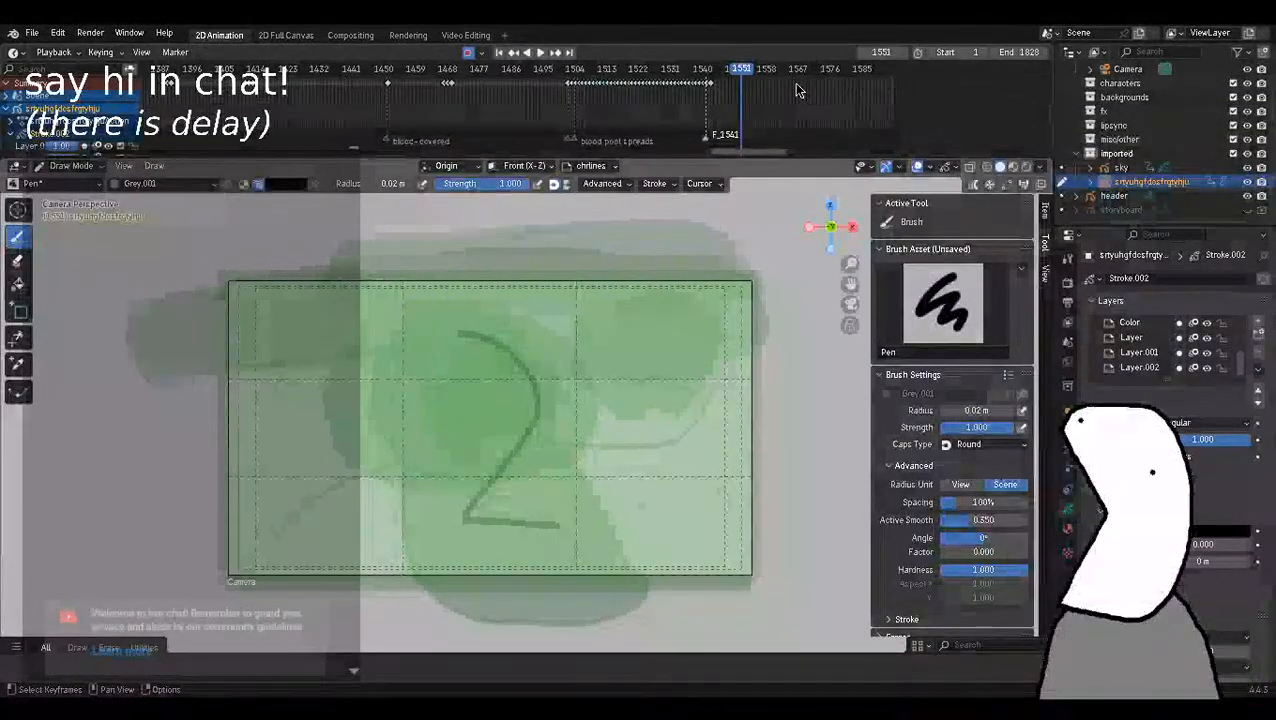
drag(765, 68, 725, 67)
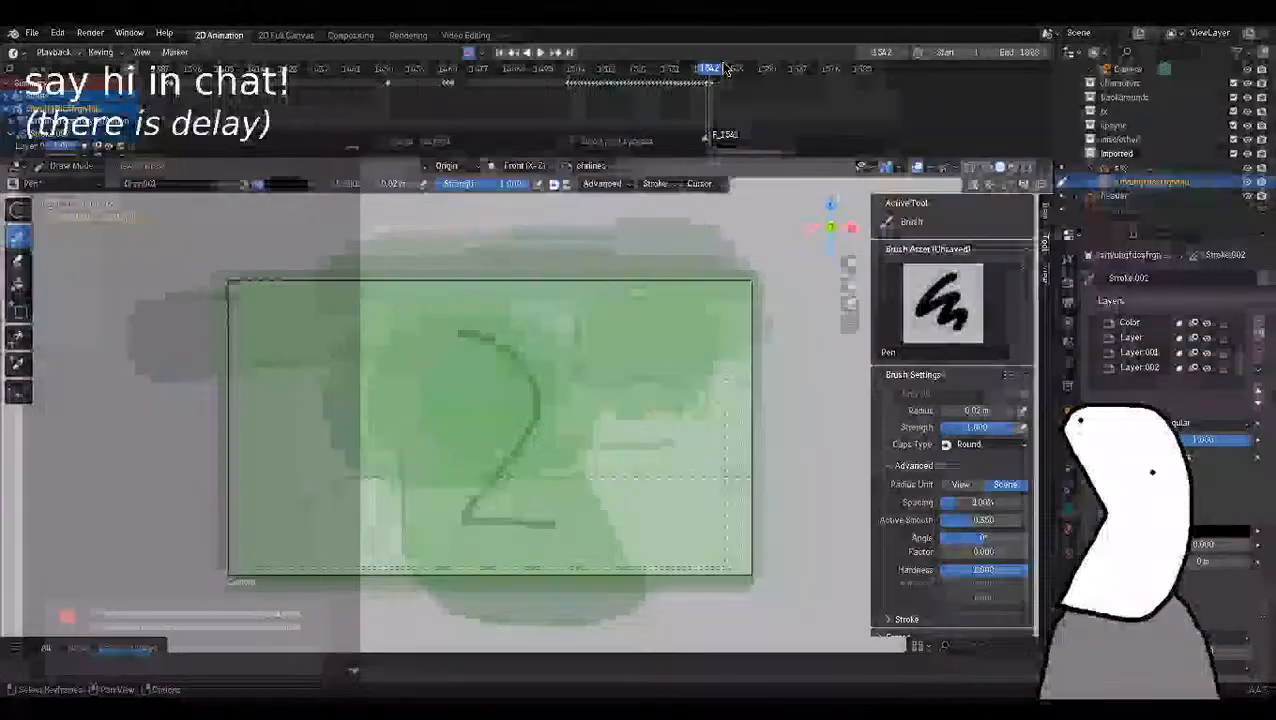
key(Right)
key(Right)
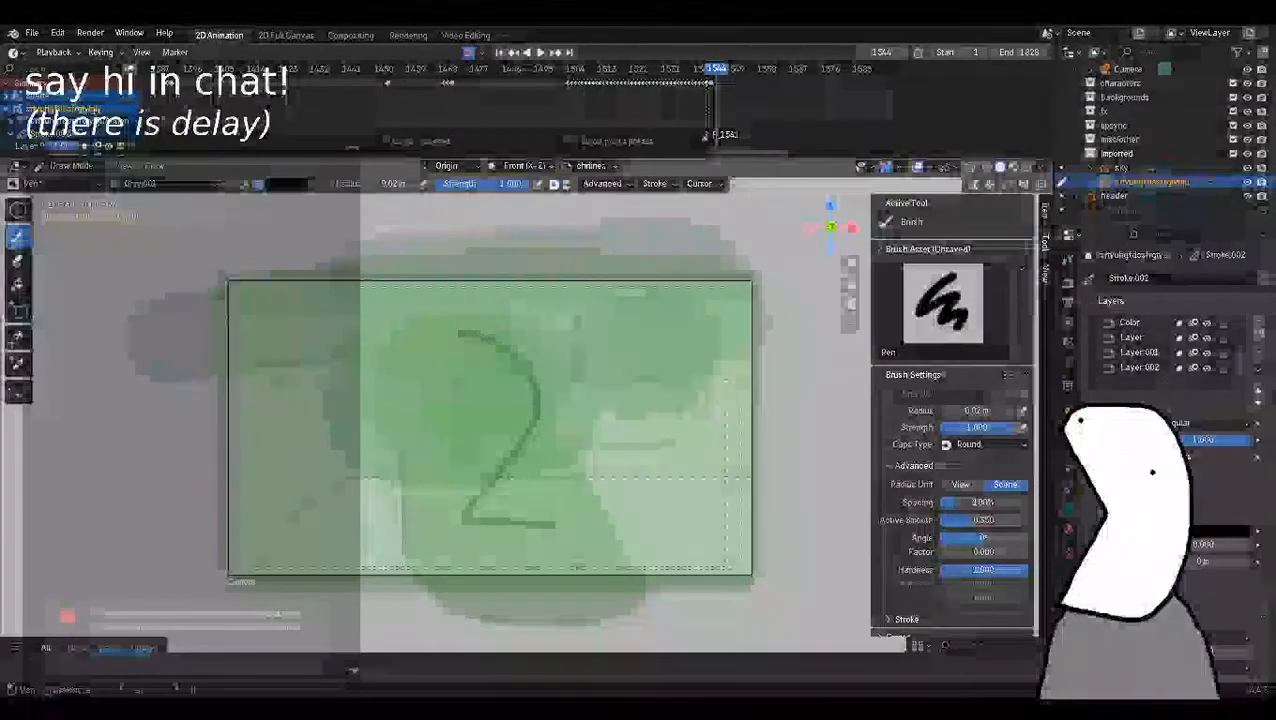
Open the recent jb-ep8 project file, discarding the changes to main.blend.
click(32, 32)
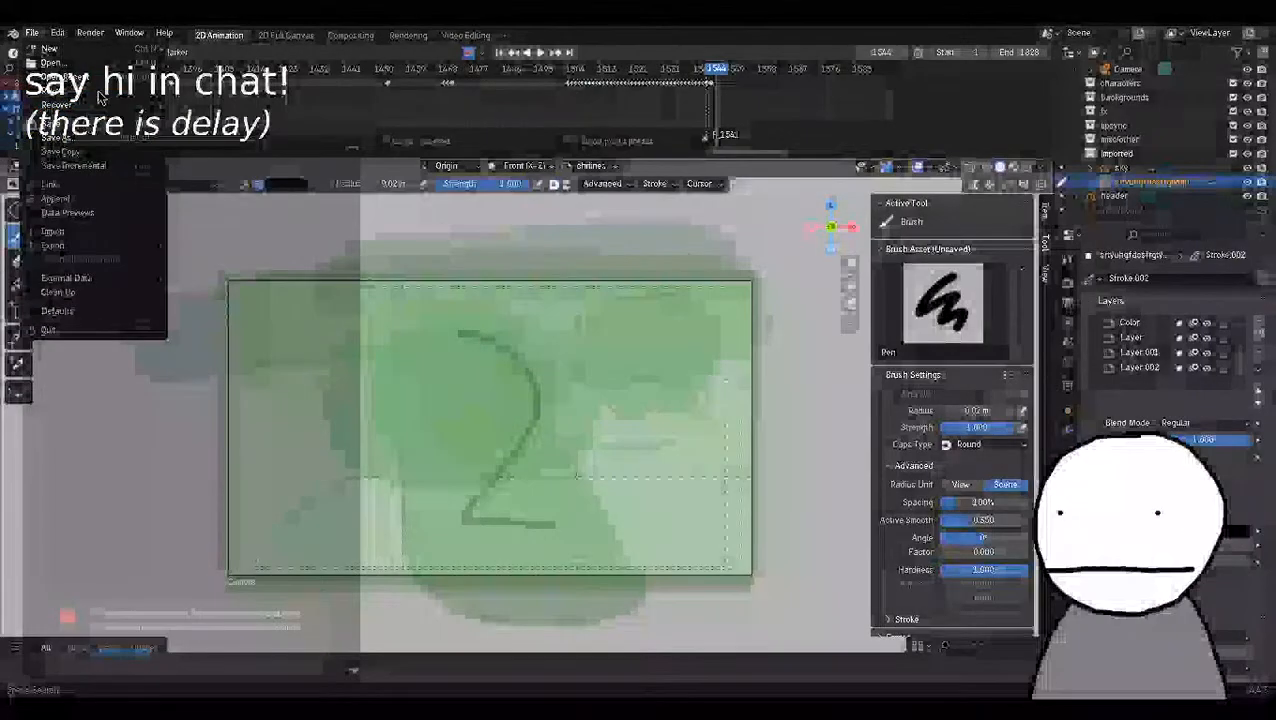
mouse_move(60, 104)
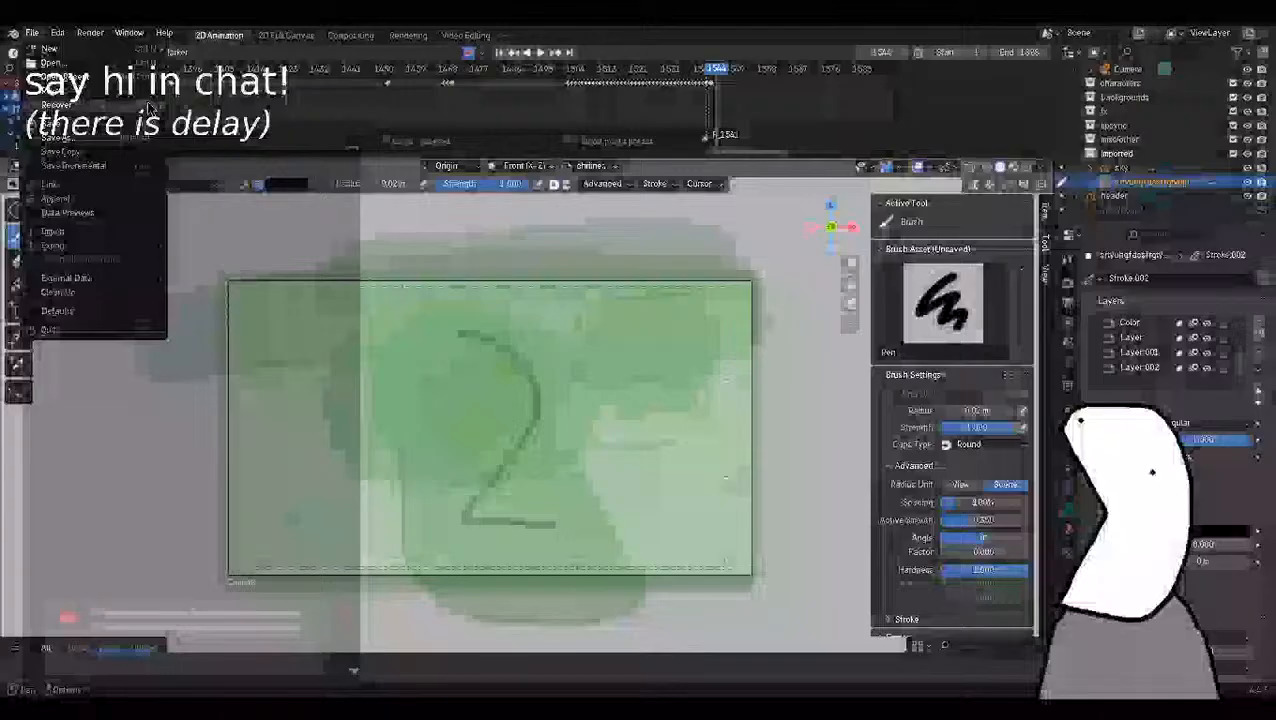
mouse_move(62, 76)
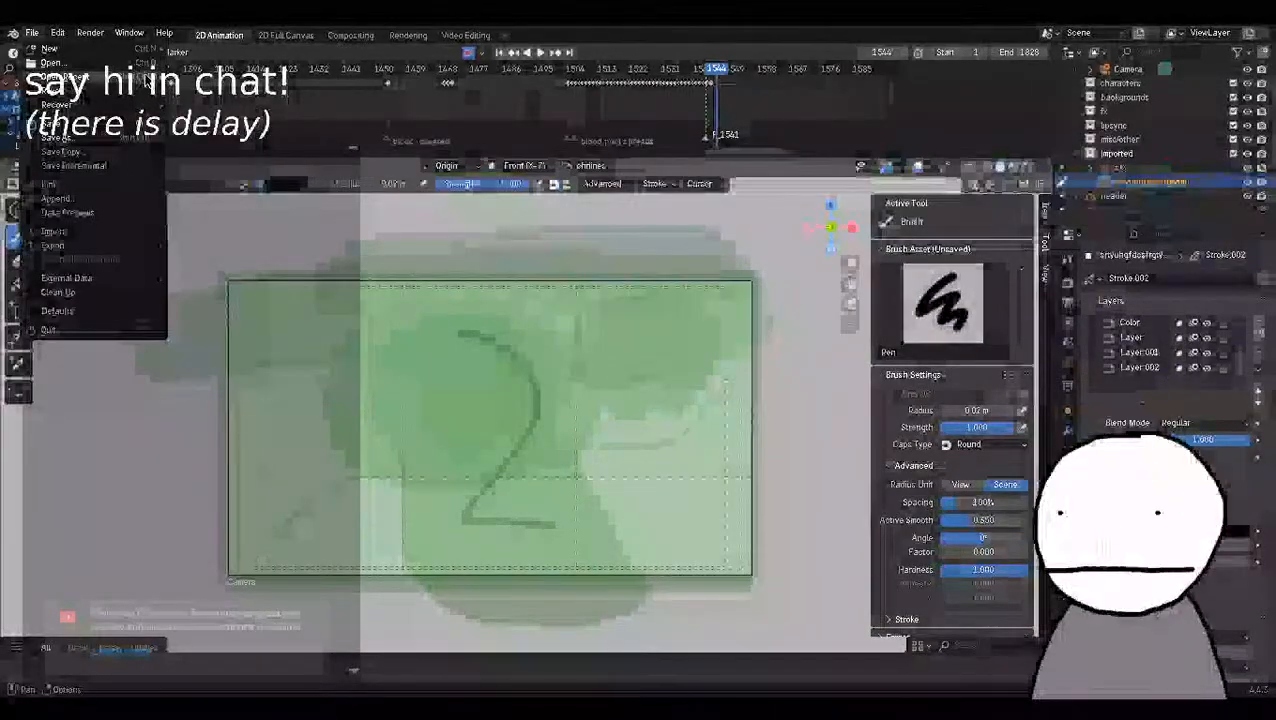
mouse_move(145, 78)
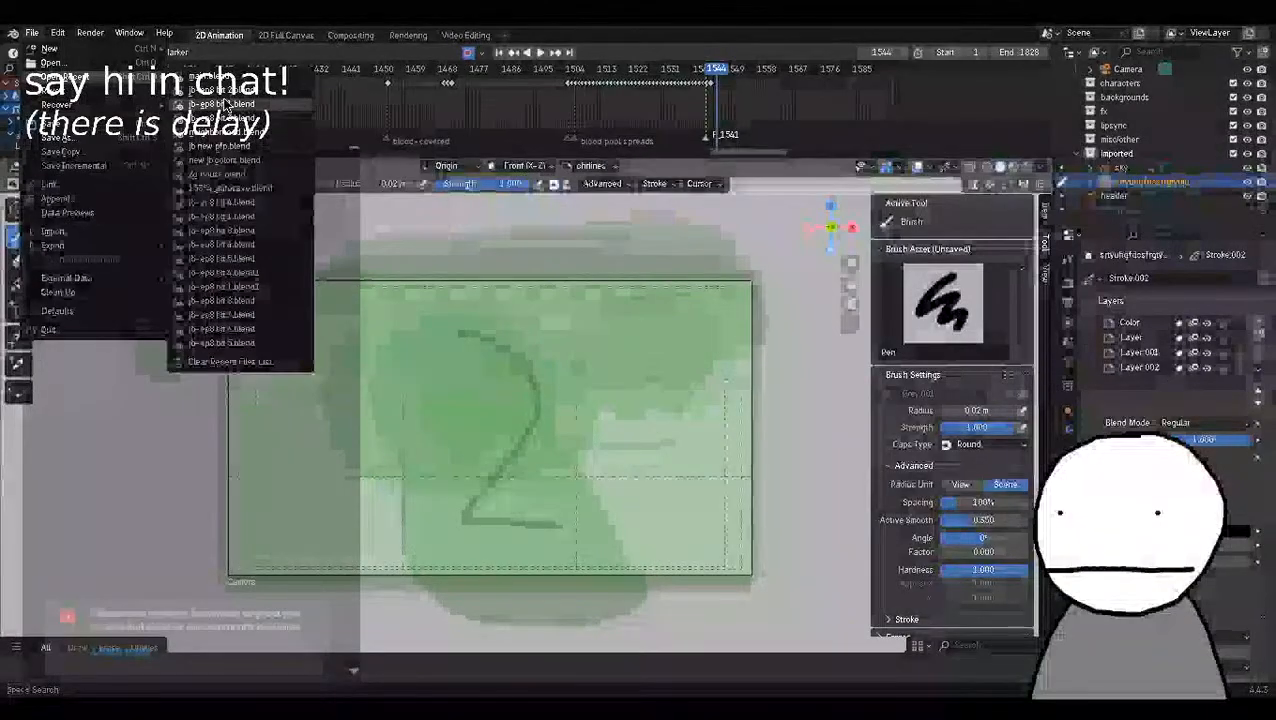
click(225, 103)
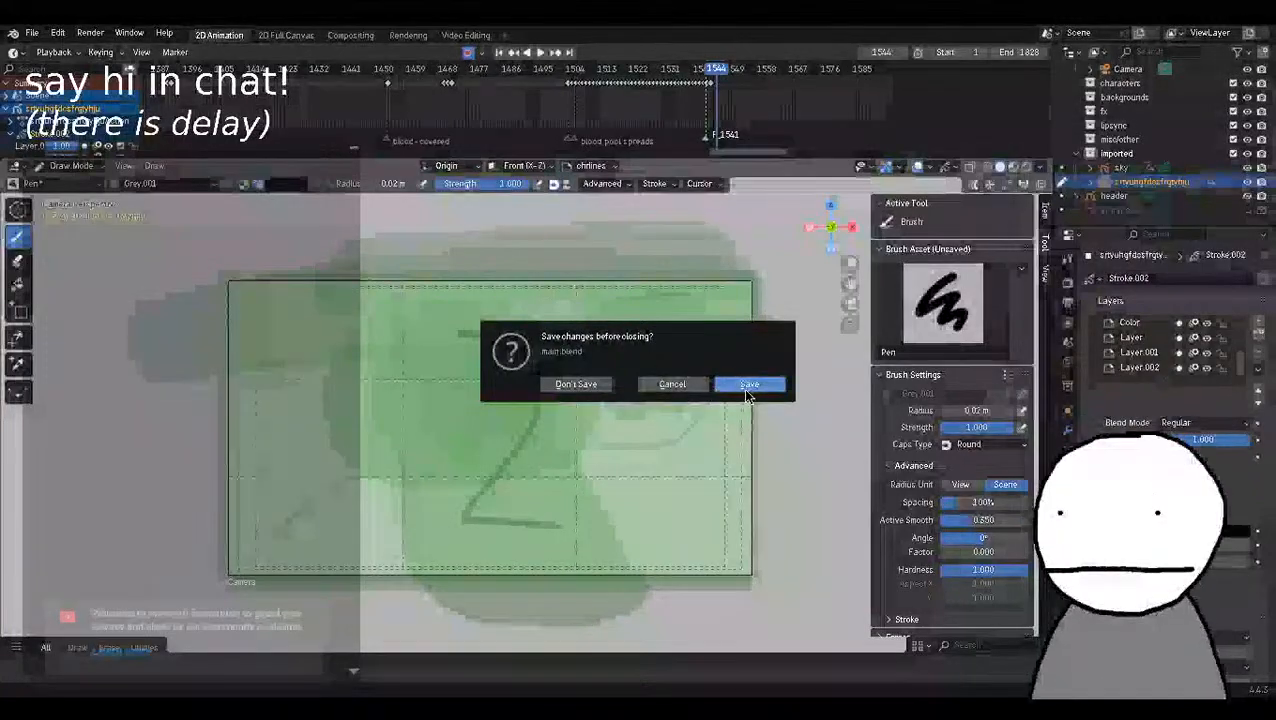
click(585, 384)
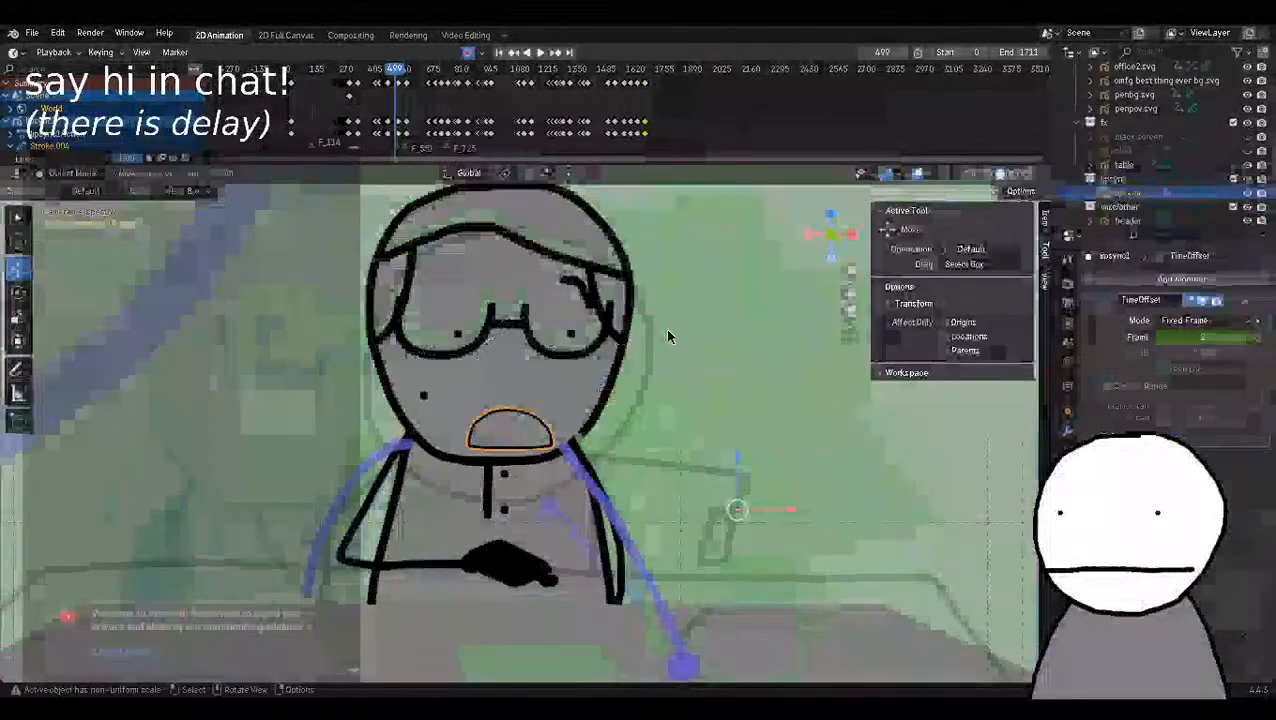
Frame the camera view and switch the viewport to rendered shading.
scroll(733, 426, down, 4)
scroll(734, 428, up, 2)
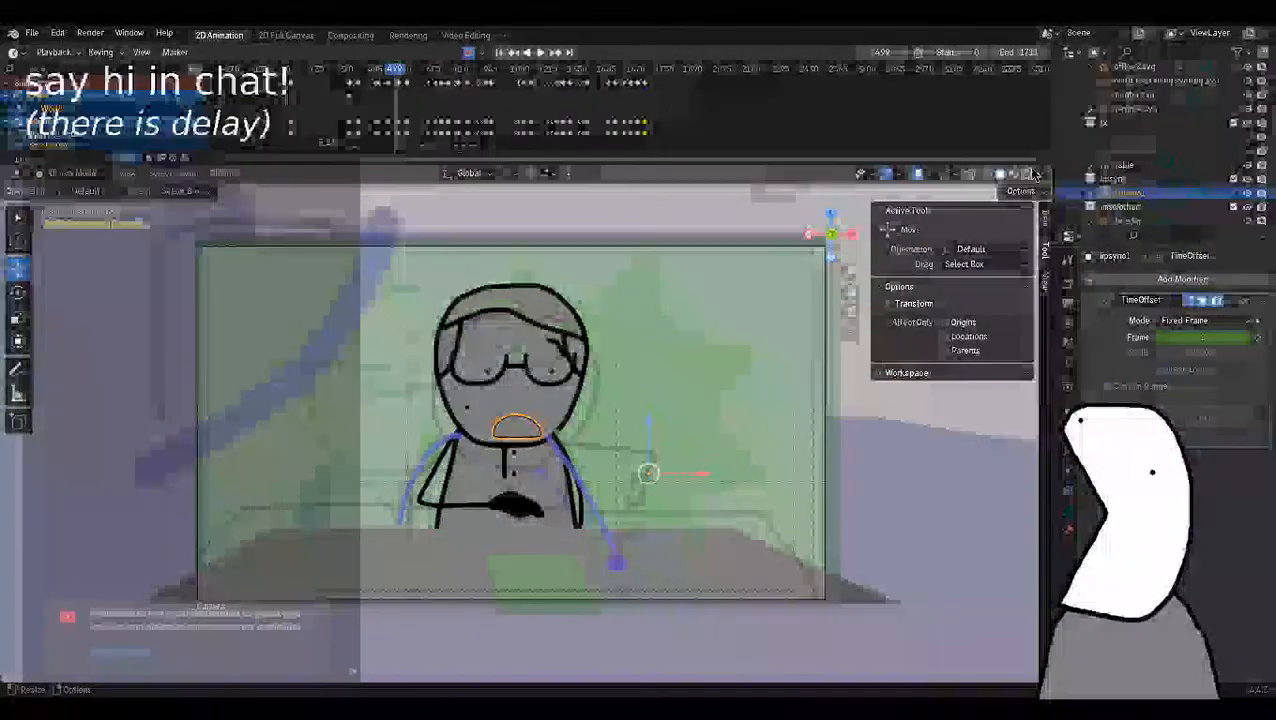
click(1031, 174)
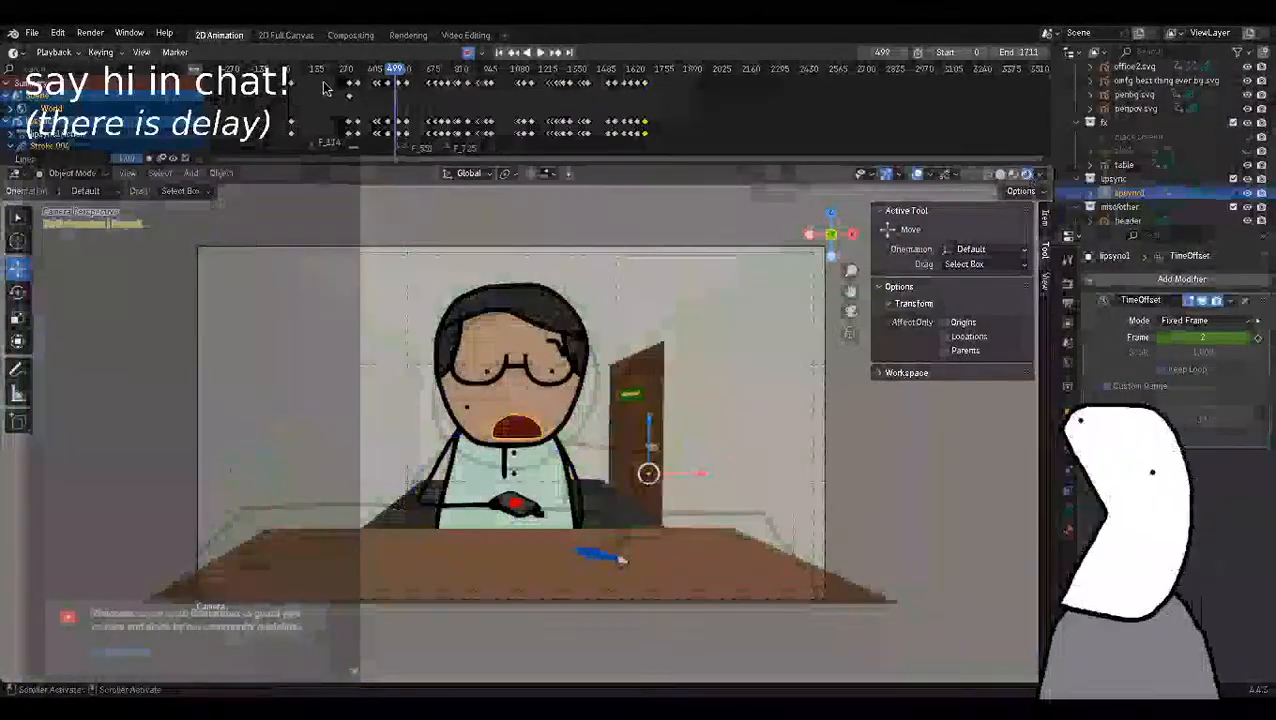
Scrub the animation back to frame 155 and examine its rough opening drawings.
drag(338, 74, 270, 72)
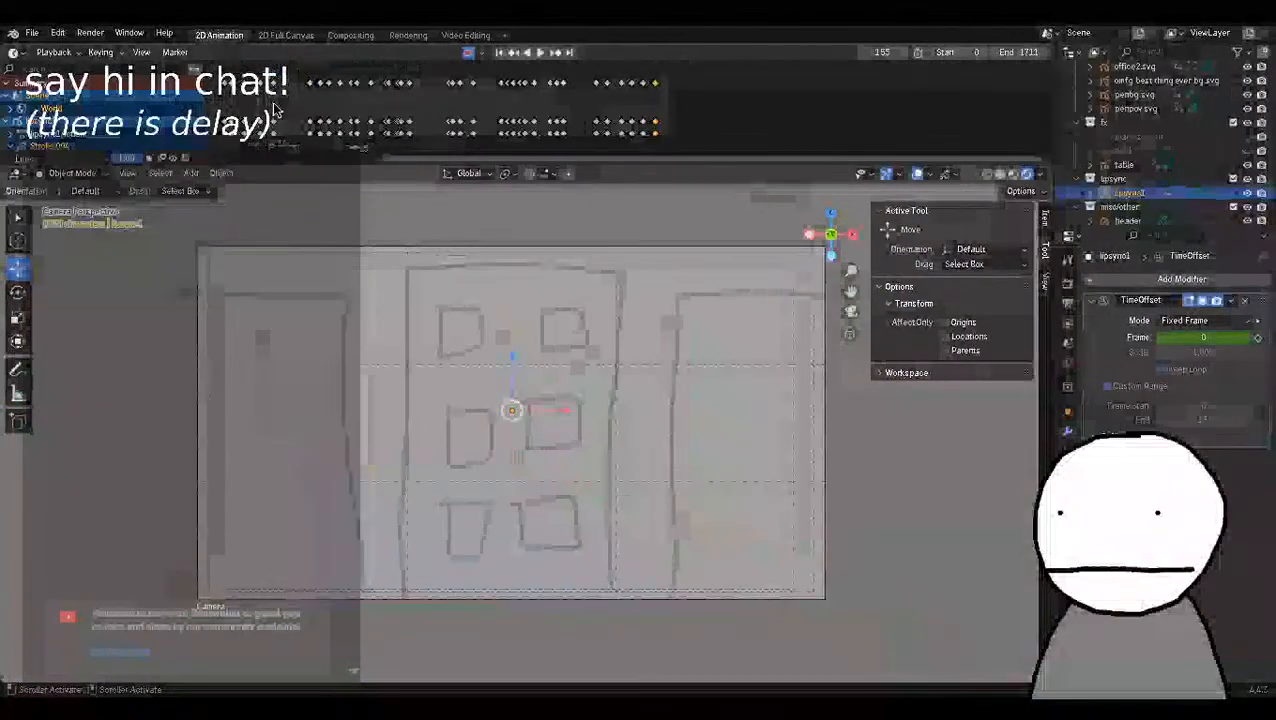
scroll(330, 108, up, 3)
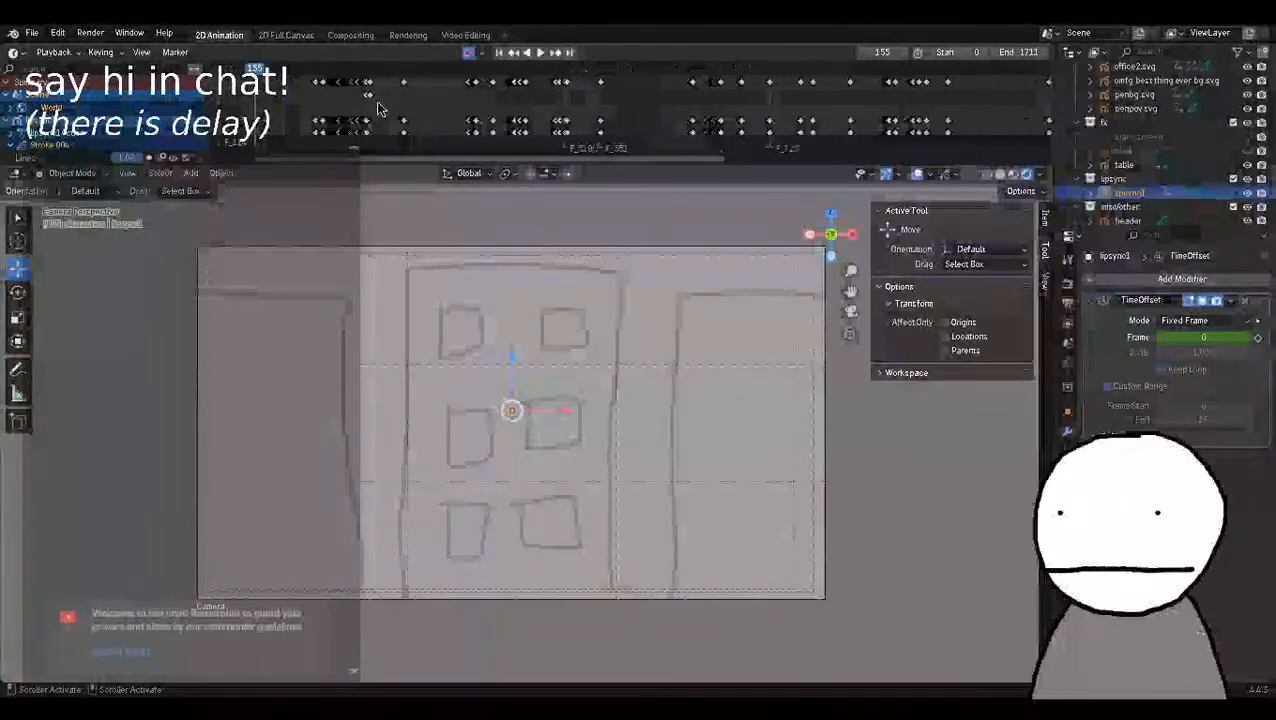
scroll(378, 108, up, 3)
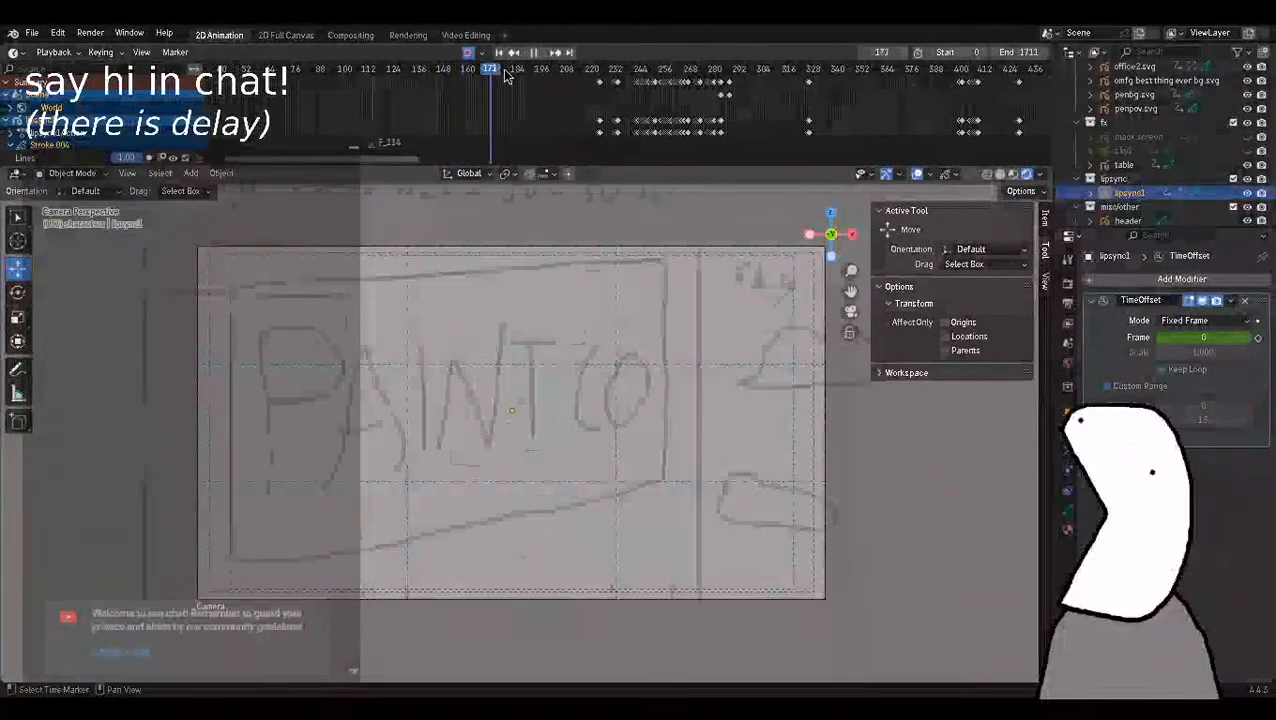
Switch the lipsync1 object to Draw Mode.
key(ctrl+Tab)
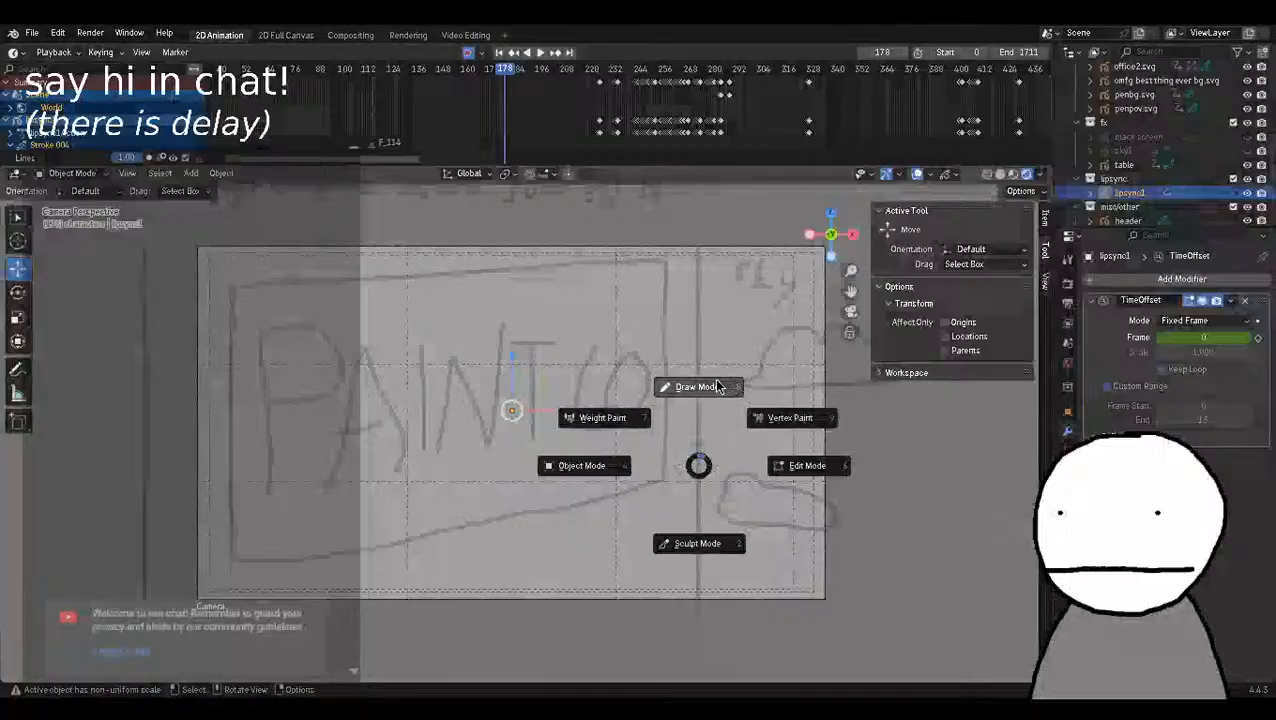
click(720, 386)
scroll(678, 382, up, 3)
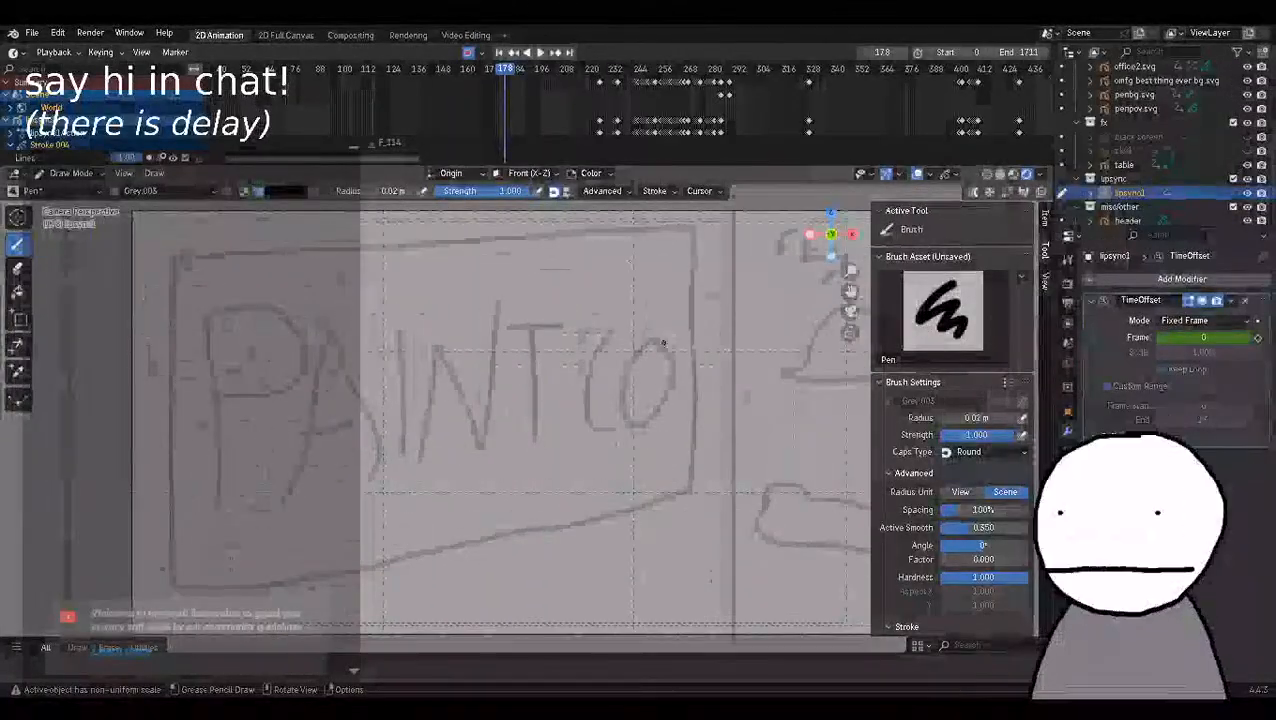
Go to frame 224 and examine the face of the character at the desk up close.
click(572, 88)
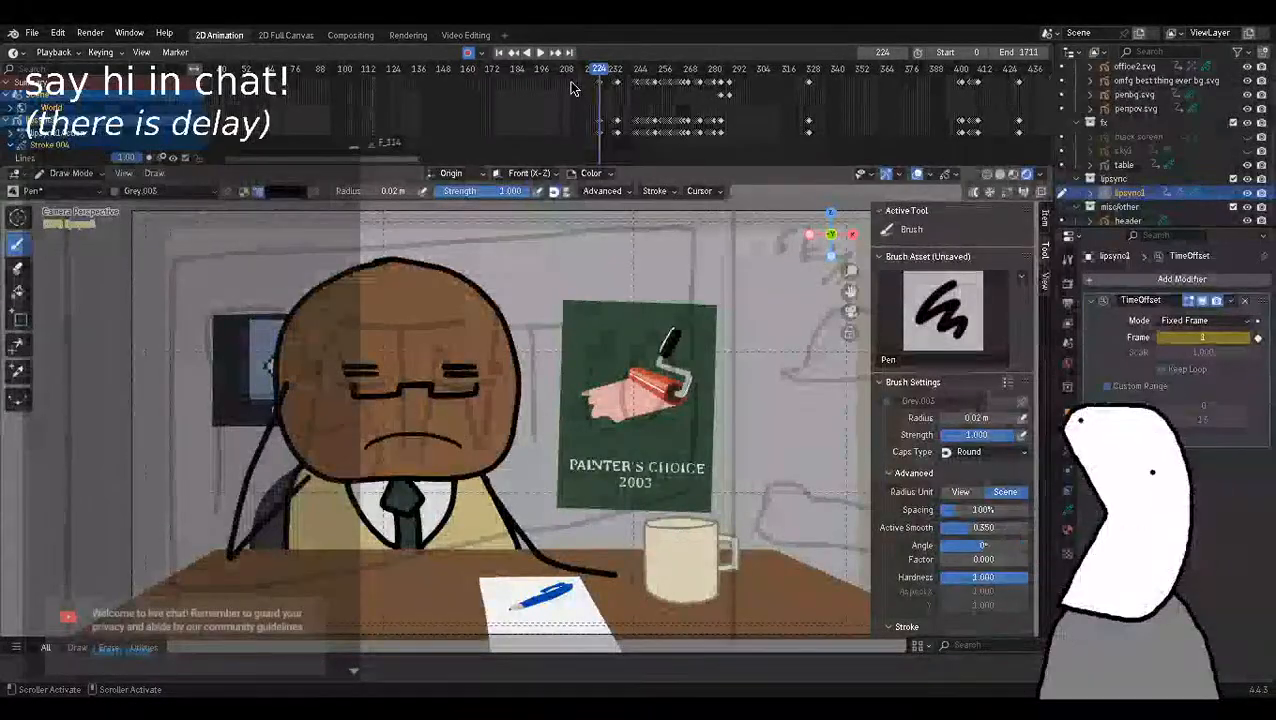
scroll(473, 490, up, 3)
key(KP_0)
key(KP_0)
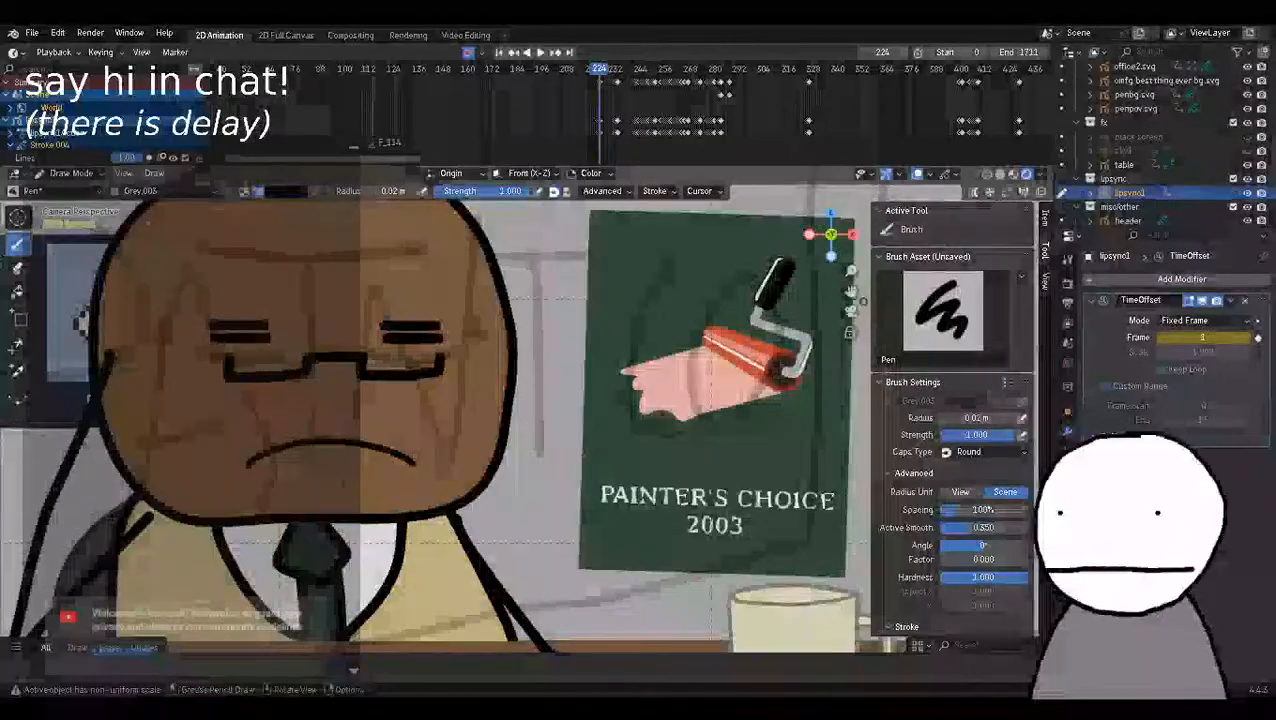
shift+middle_drag(863, 301, 1130, 281)
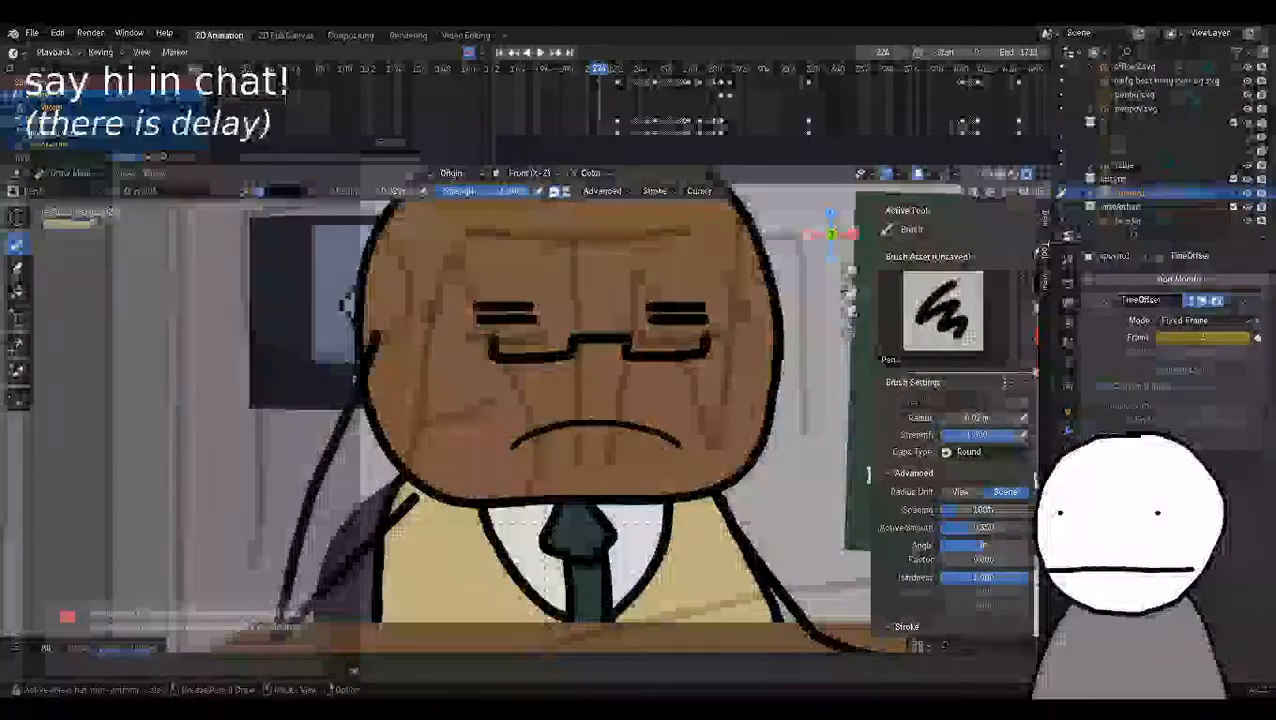
Step through the TimeOffset frame values of the lipsync1 object at frame 224 and play the animation.
click(1248, 338)
click(1248, 338)
click(1161, 341)
click(1161, 341)
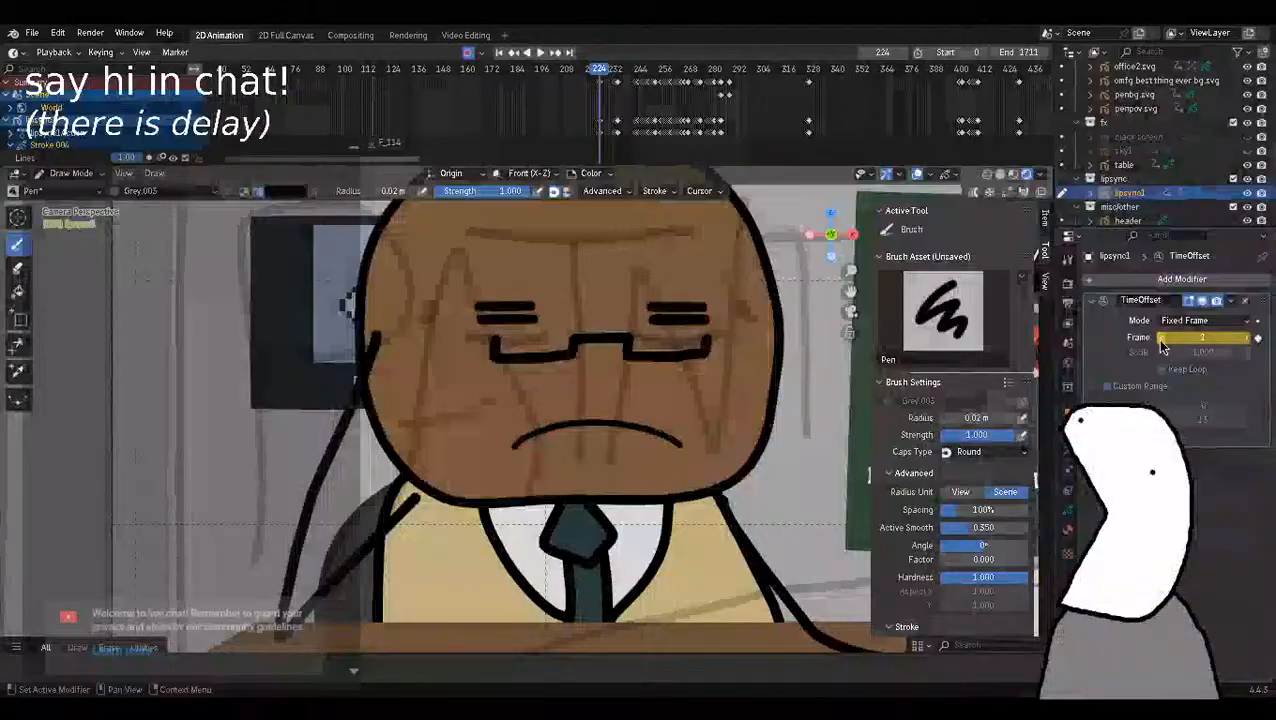
click(1248, 341)
click(1248, 341)
click(1248, 341)
click(1248, 341)
click(1248, 341)
click(1248, 341)
click(1248, 341)
click(1248, 341)
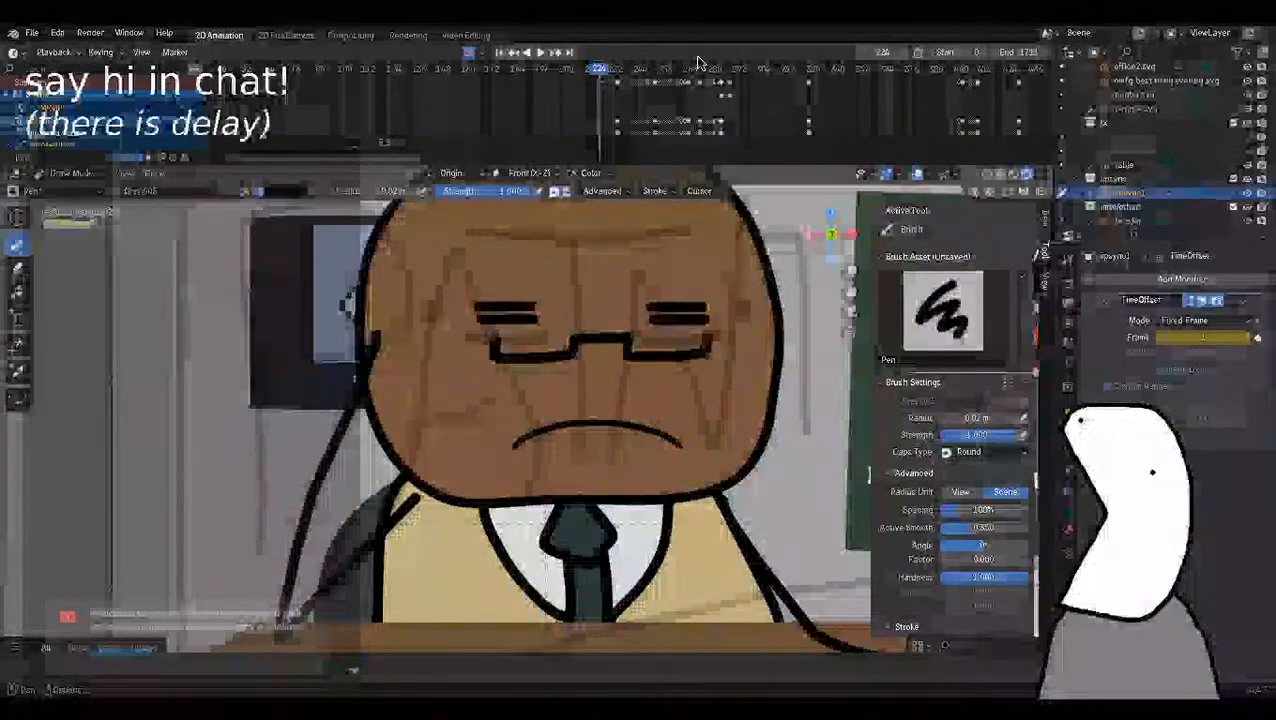
key(space)
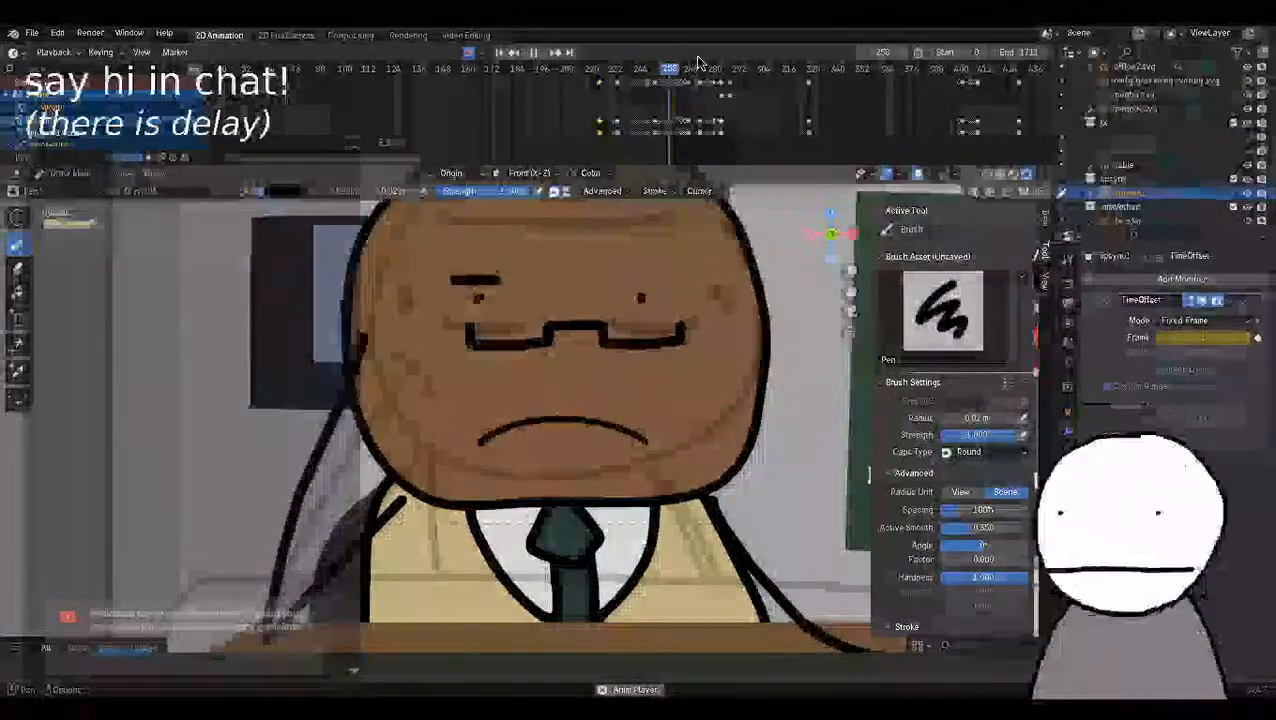
Stop the playback at frame 264 and examine the character with round glasses up close.
key(space)
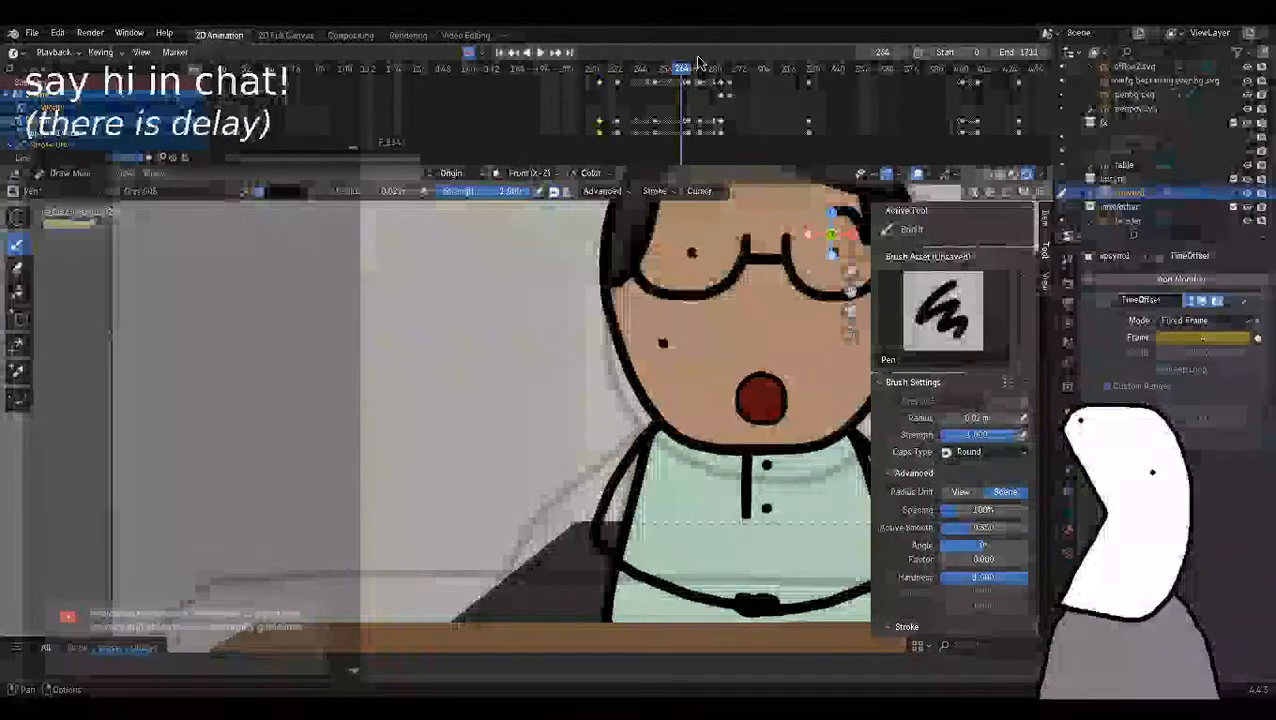
scroll(775, 322, down, 2)
scroll(775, 322, up, 1)
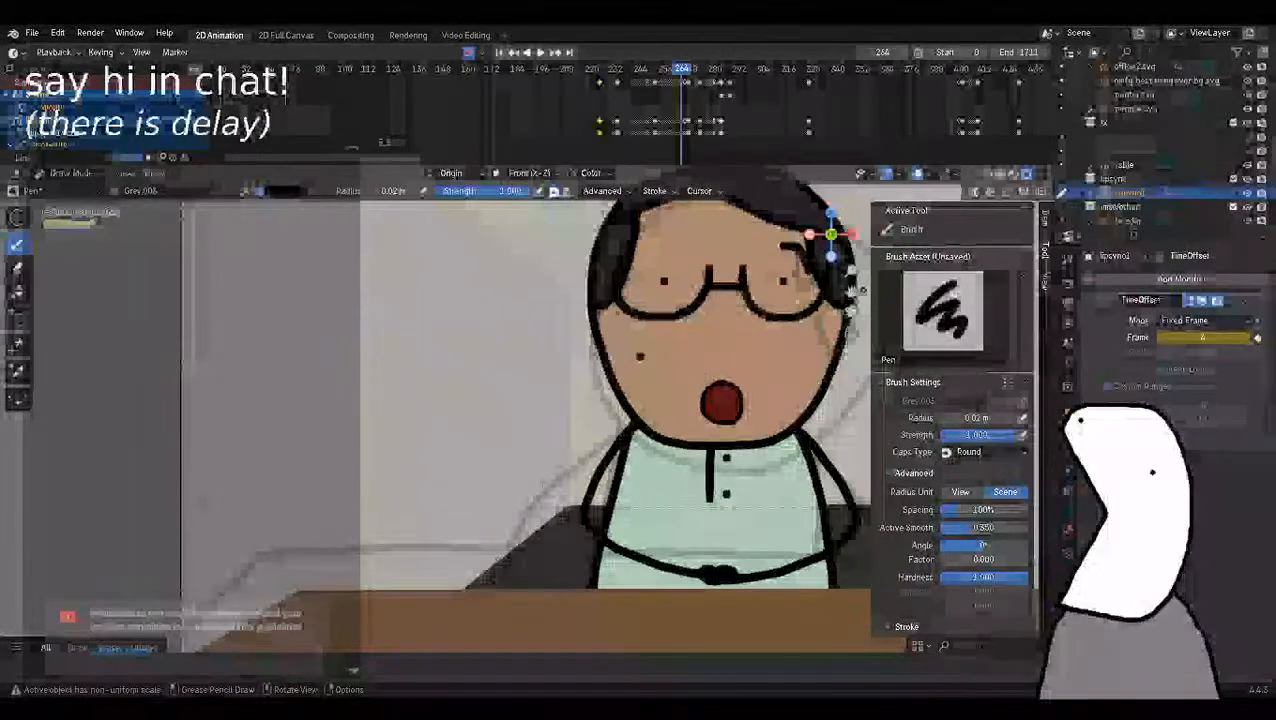
drag(851, 292, 599, 331)
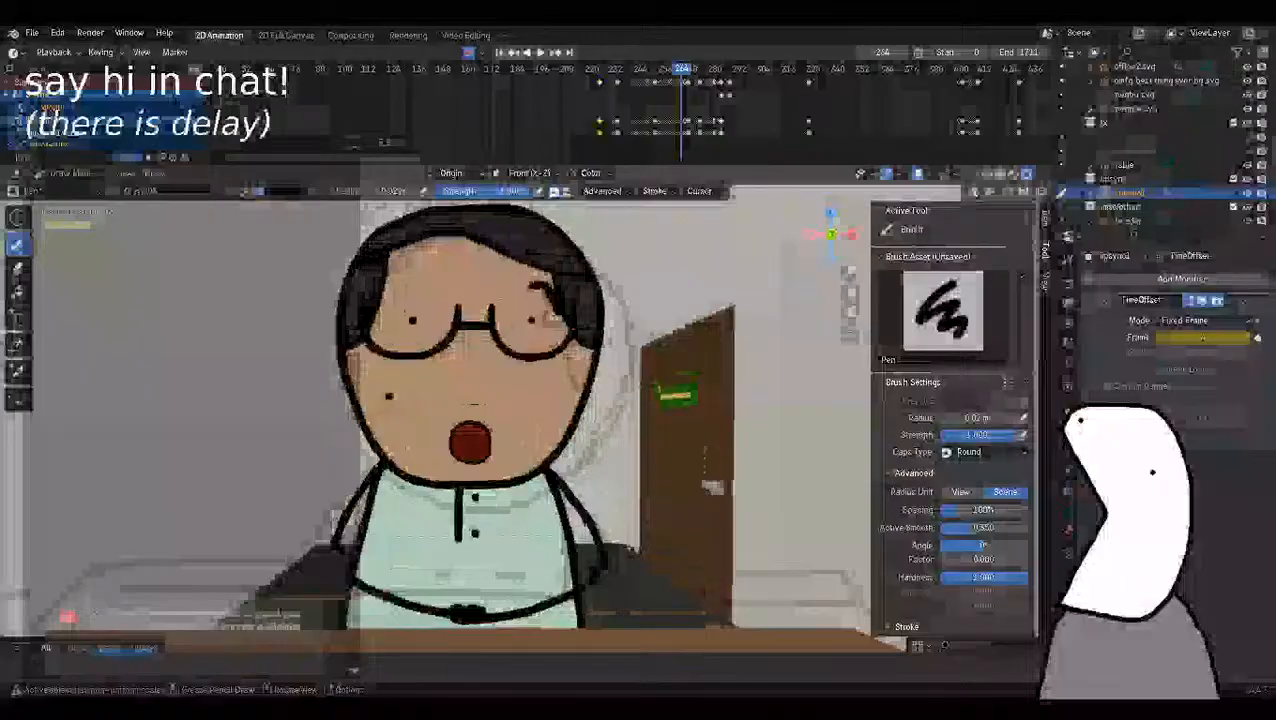
Replay the dialogue from the start of its keyframes and stop the playback past frame 402.
drag(683, 73, 587, 76)
key(space)
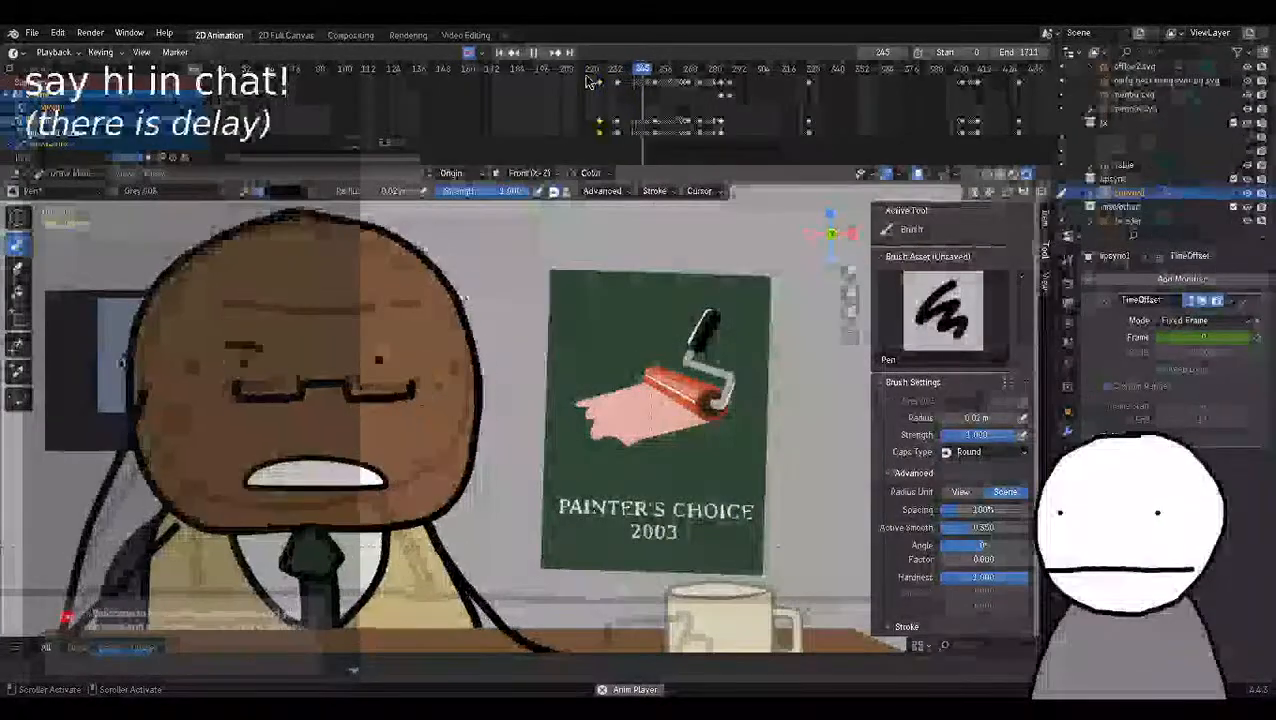
scroll(632, 114, down, 2)
middle_drag(730, 111, 510, 116)
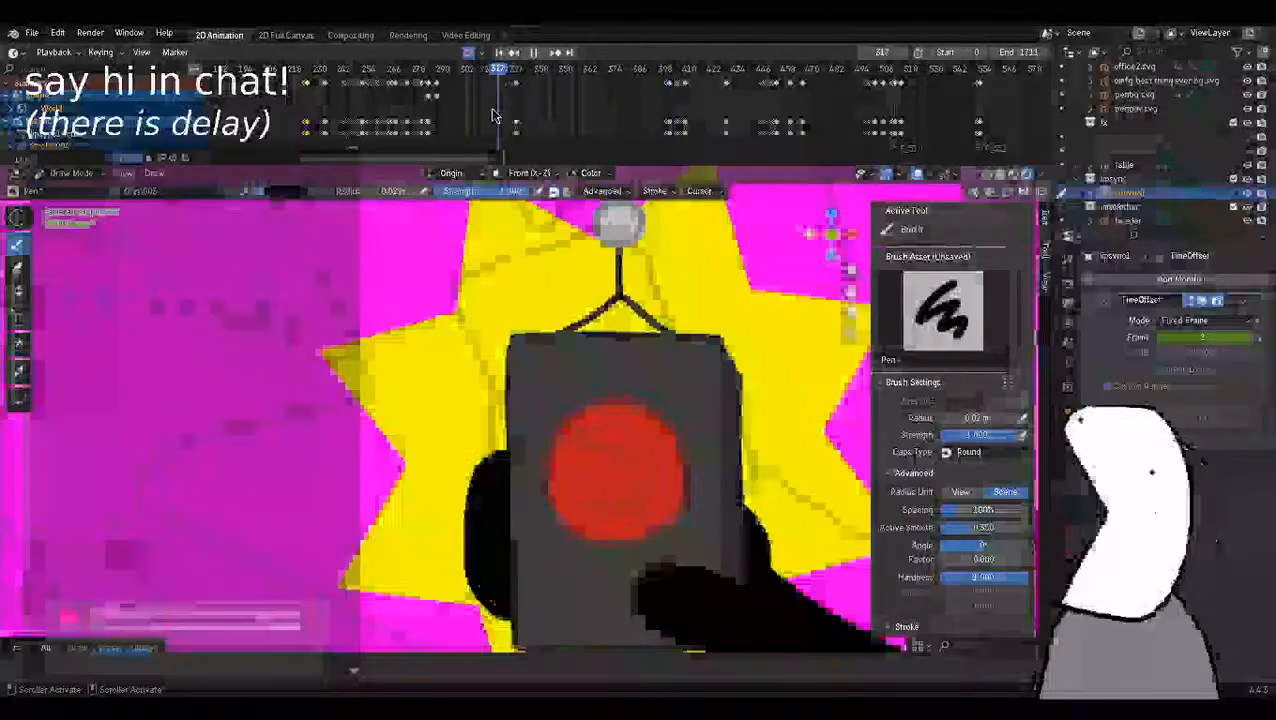
key(space)
Go to frame 326, play the bald character's talking section, and return to frame 326 to examine the desk shot.
click(402, 117)
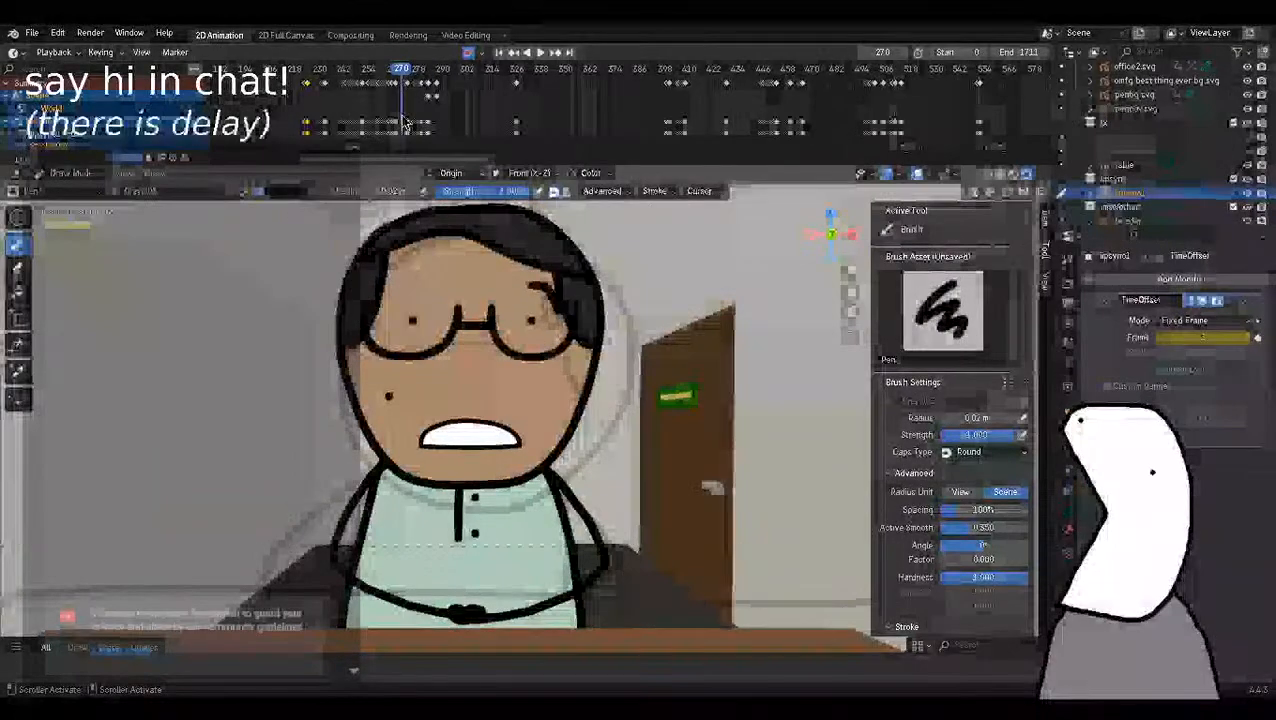
drag(405, 122, 447, 80)
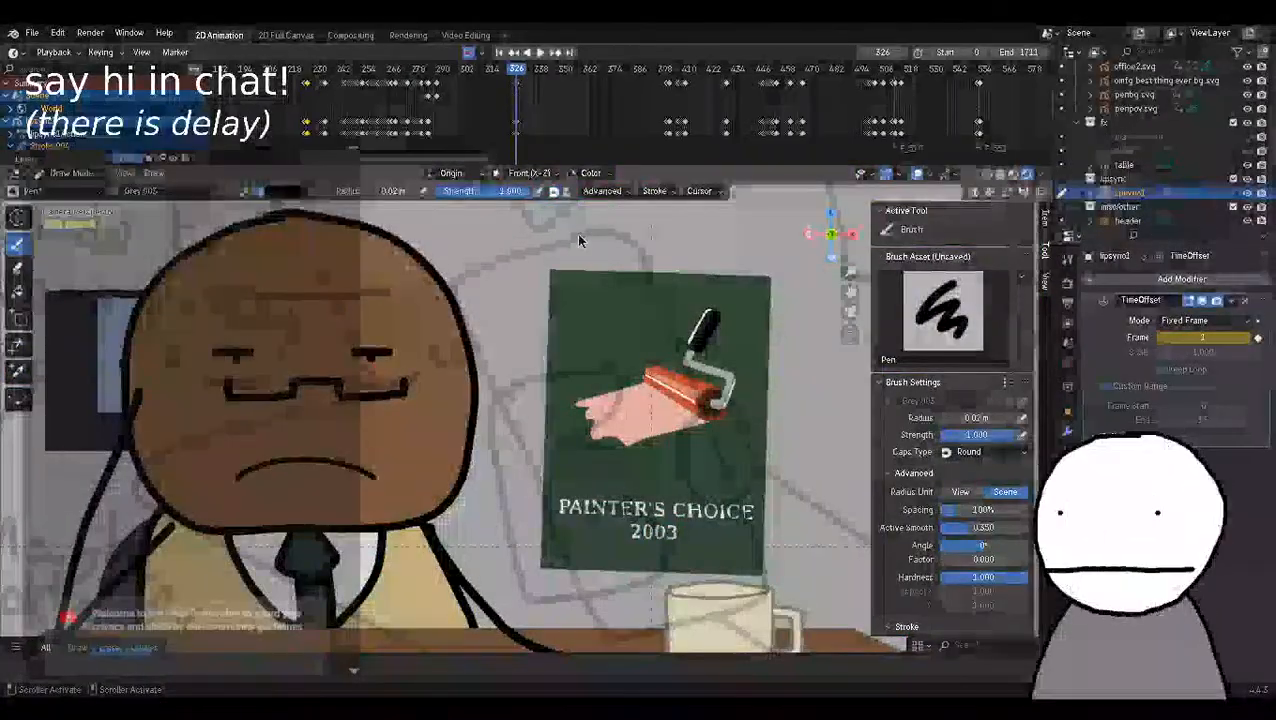
key(space)
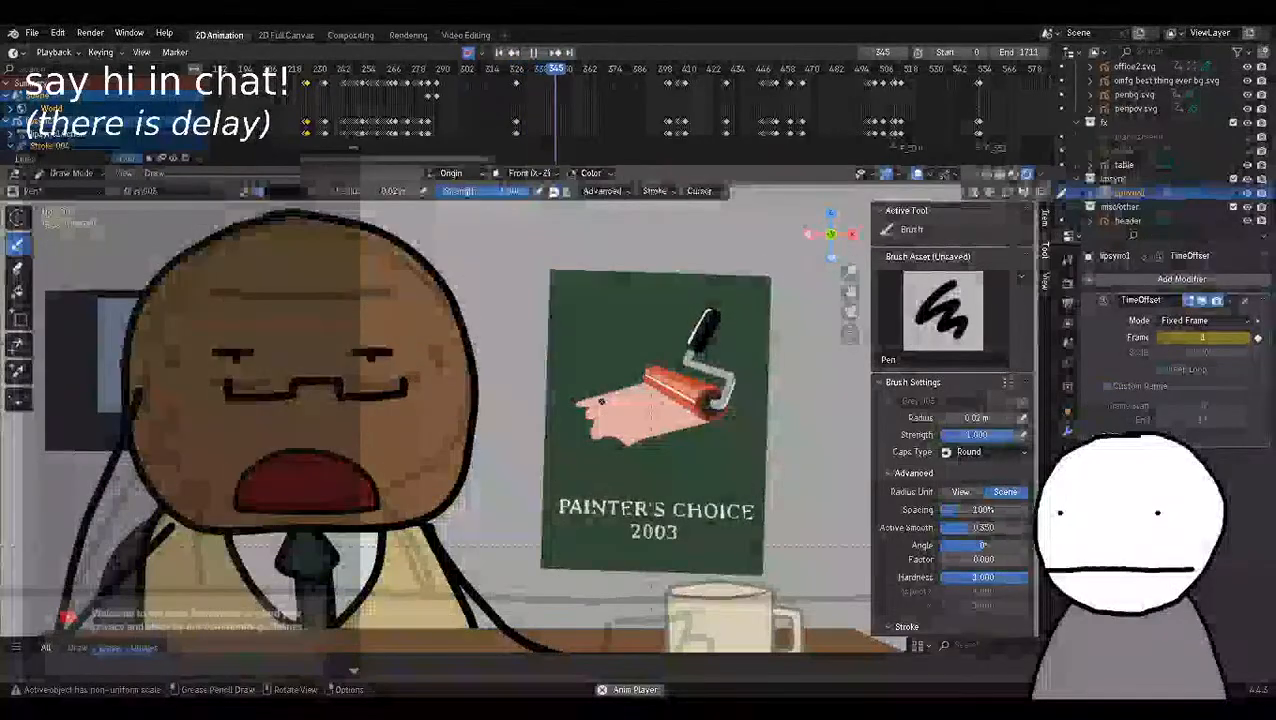
key(space)
drag(622, 70, 517, 85)
scroll(600, 330, down, 2)
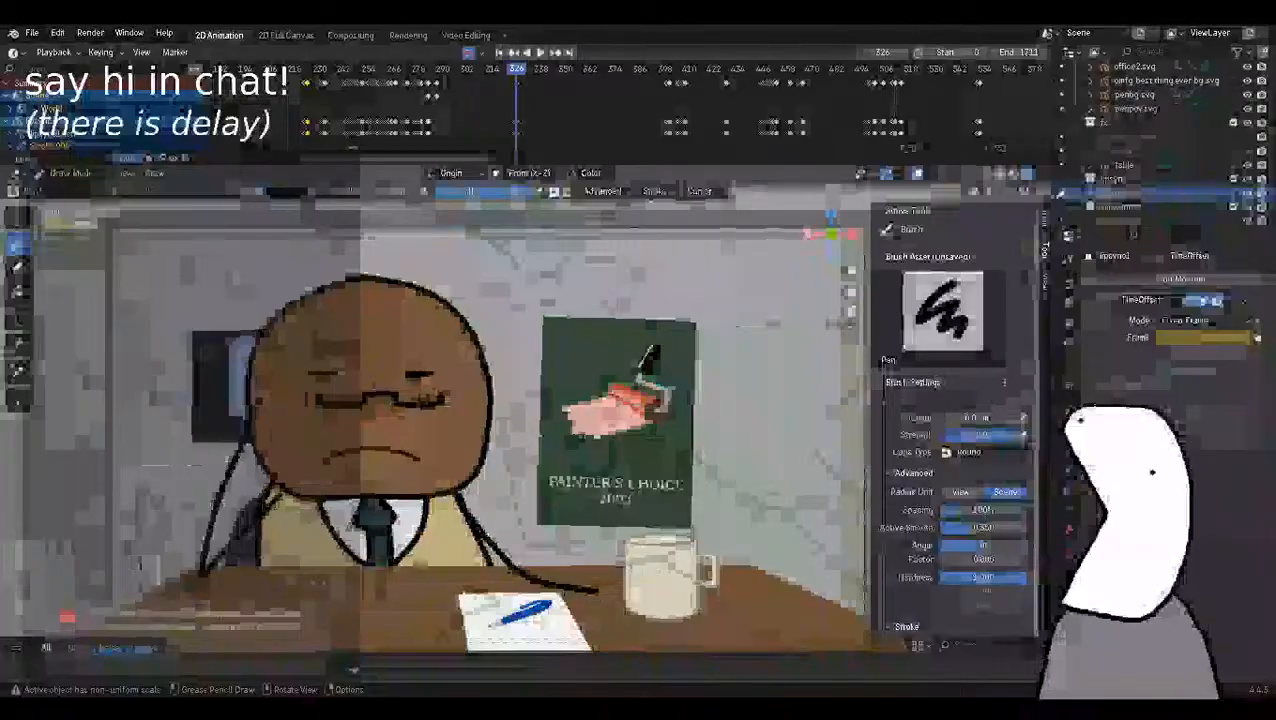
key(Left)
key(Right)
scroll(636, 478, up, 3)
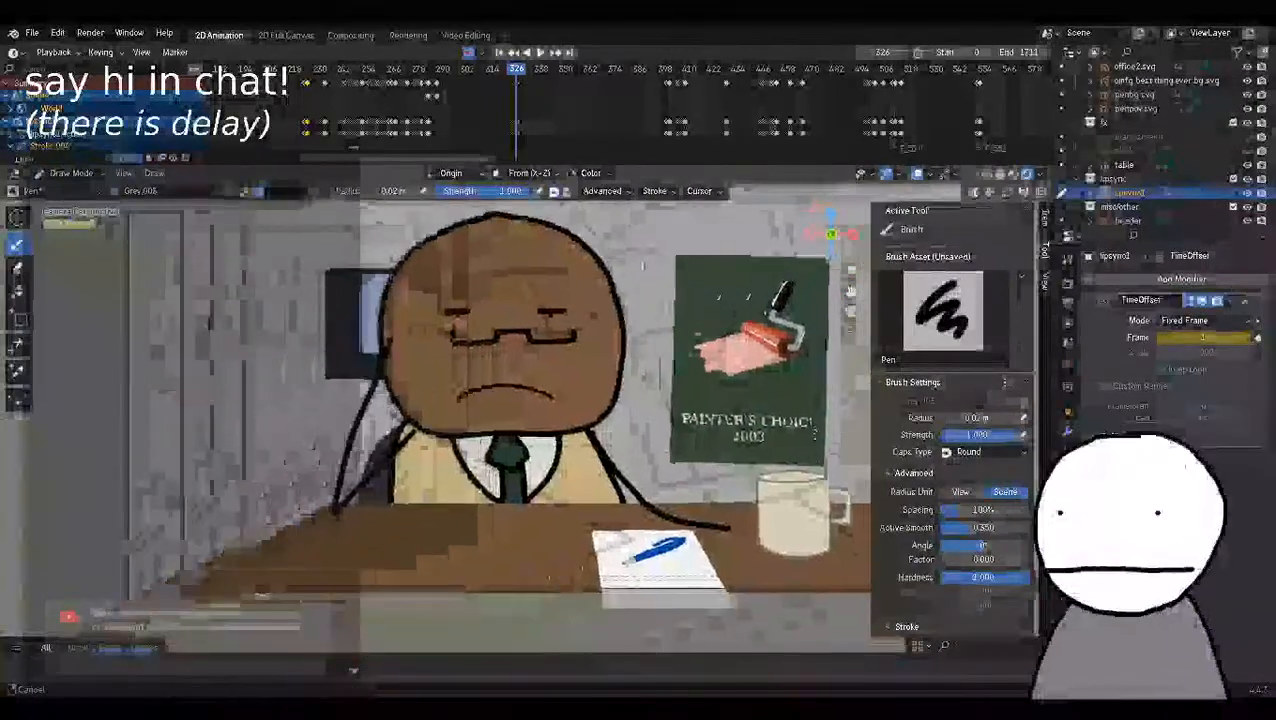
Switch the lipsync1 object to Object Mode and set the viewport to rendered shading.
key(ctrl+Tab)
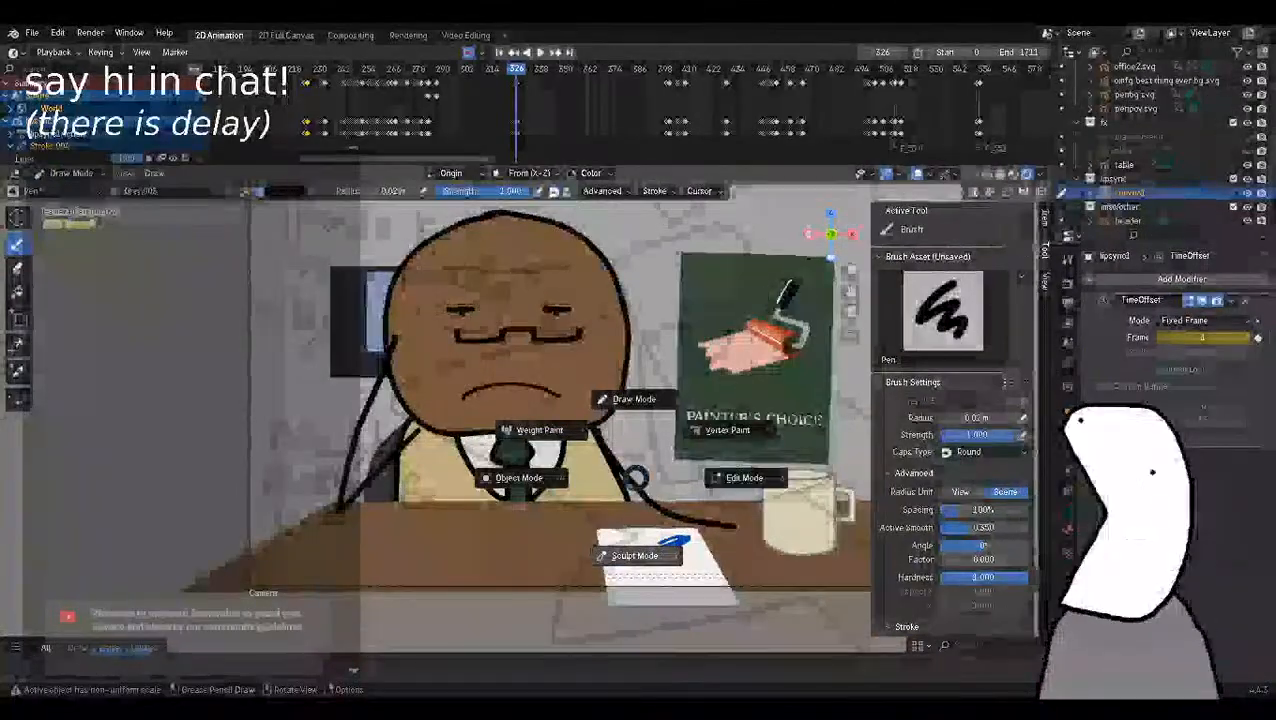
click(519, 477)
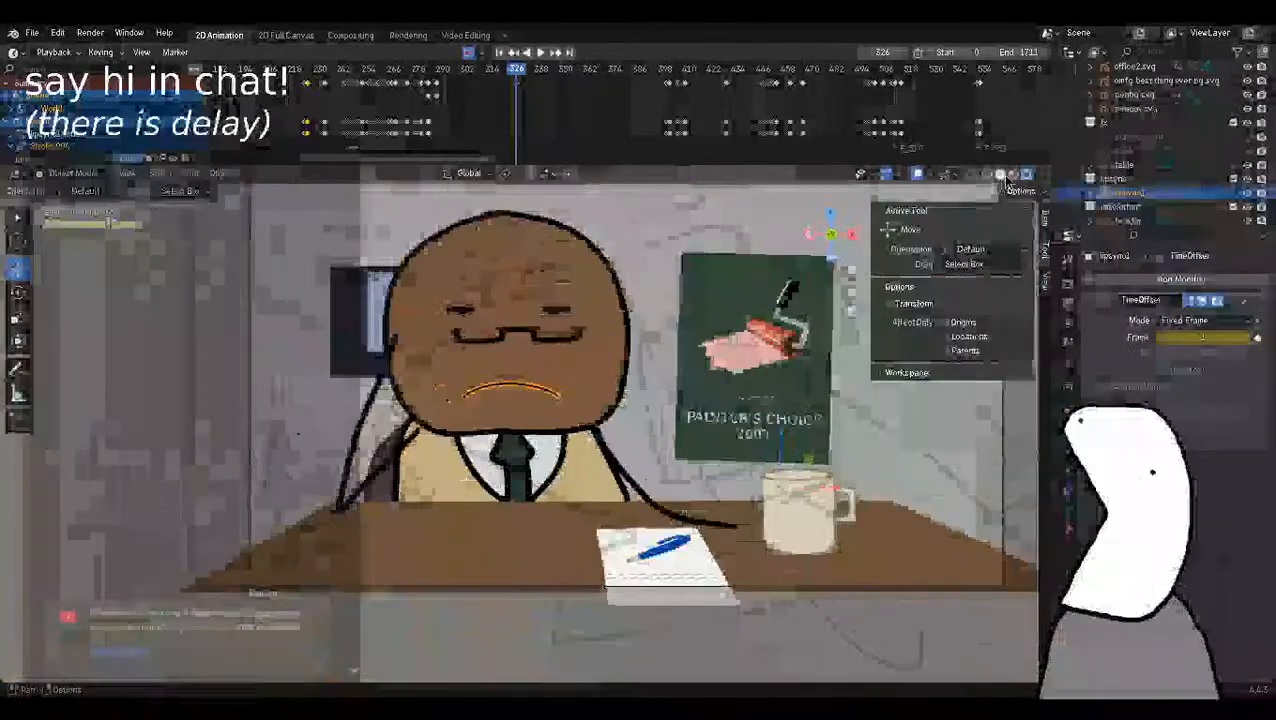
click(1020, 176)
click(1028, 176)
scroll(1171, 202, down, 2)
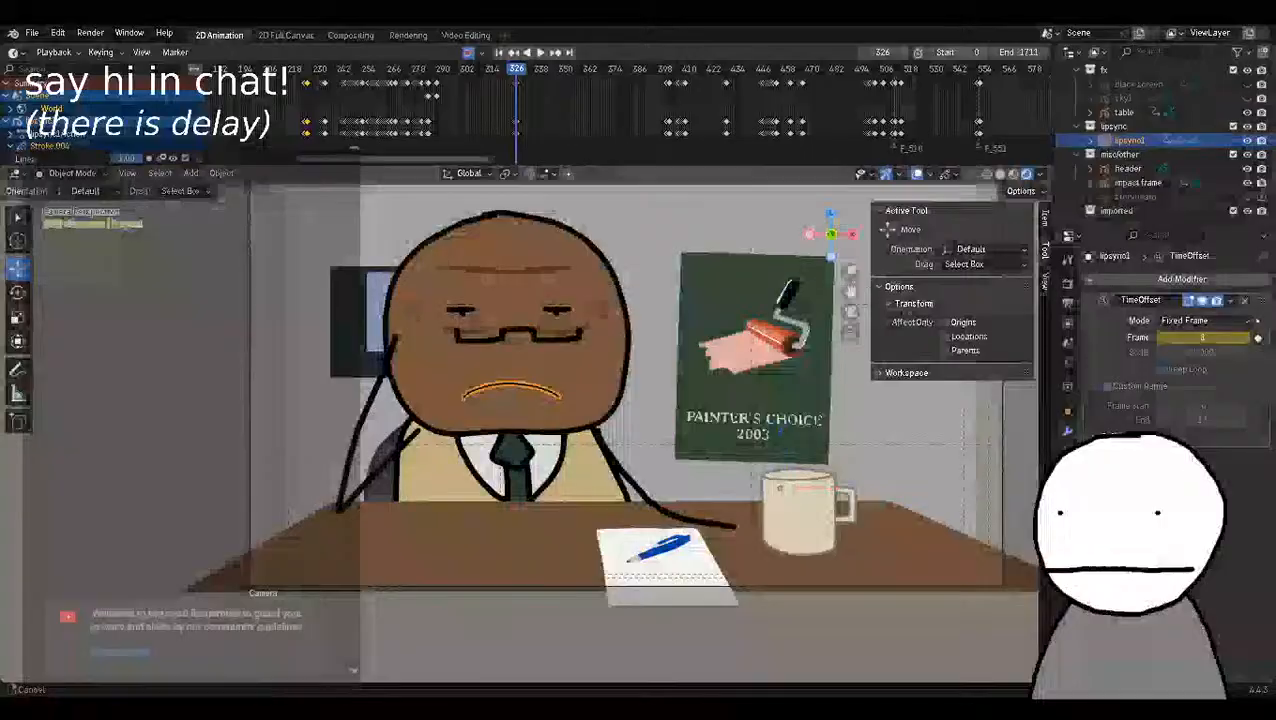
Examine the bald character's mouth up close while stepping through frames 326 to 332.
shift+middle_drag(548, 305, 548, 375)
scroll(548, 375, up, 3)
key(Left)
key(Right)
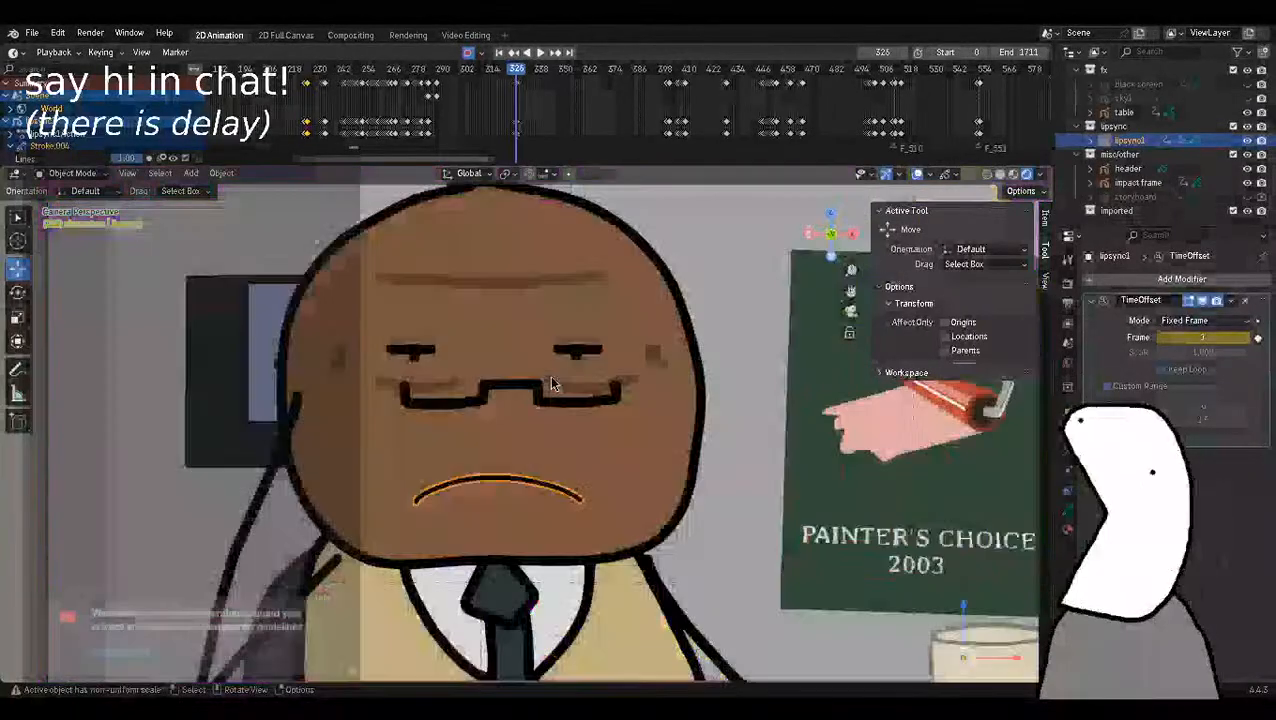
scroll(660, 495, up, 2)
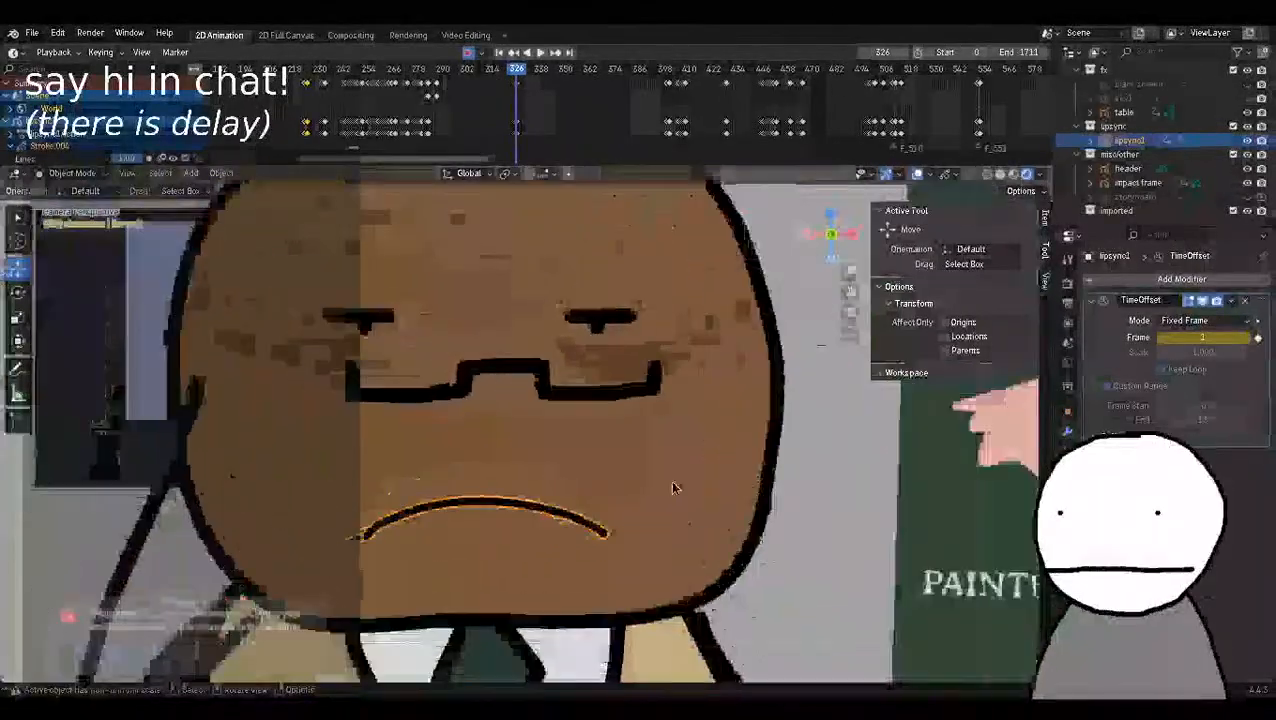
shift+middle_drag(655, 479, 690, 431)
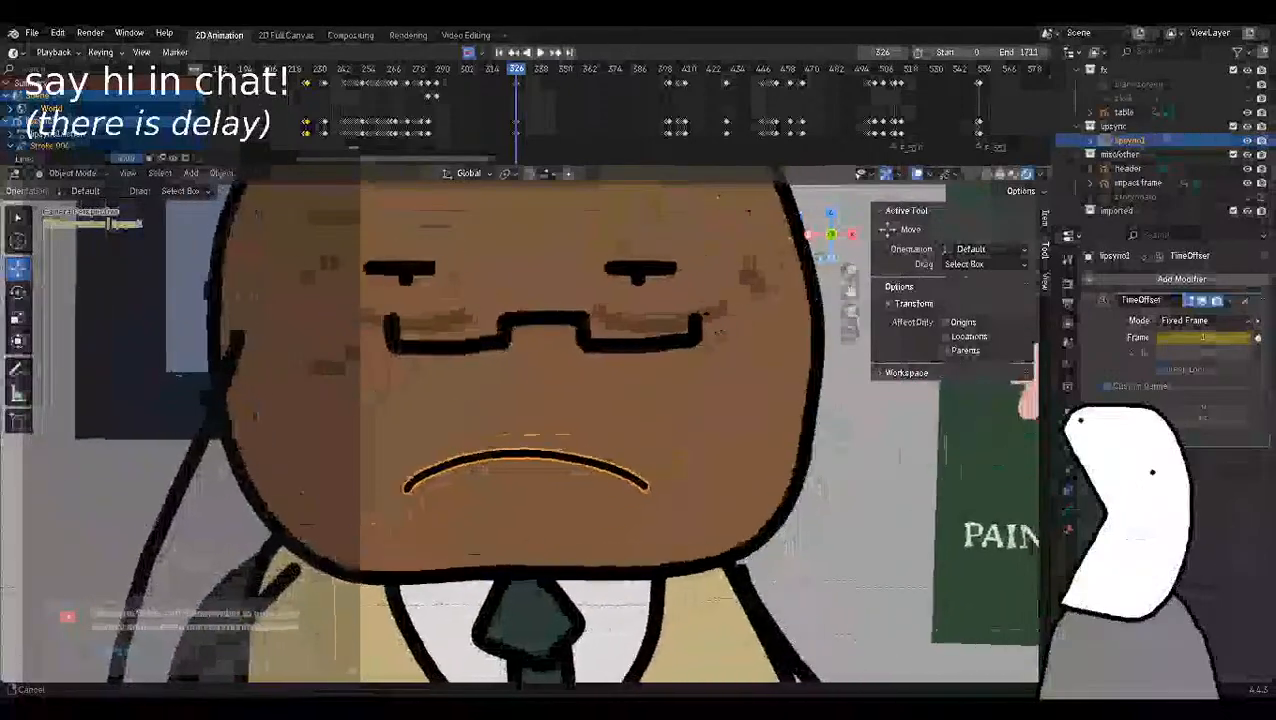
key(Right)
key(Right)
key(Right)
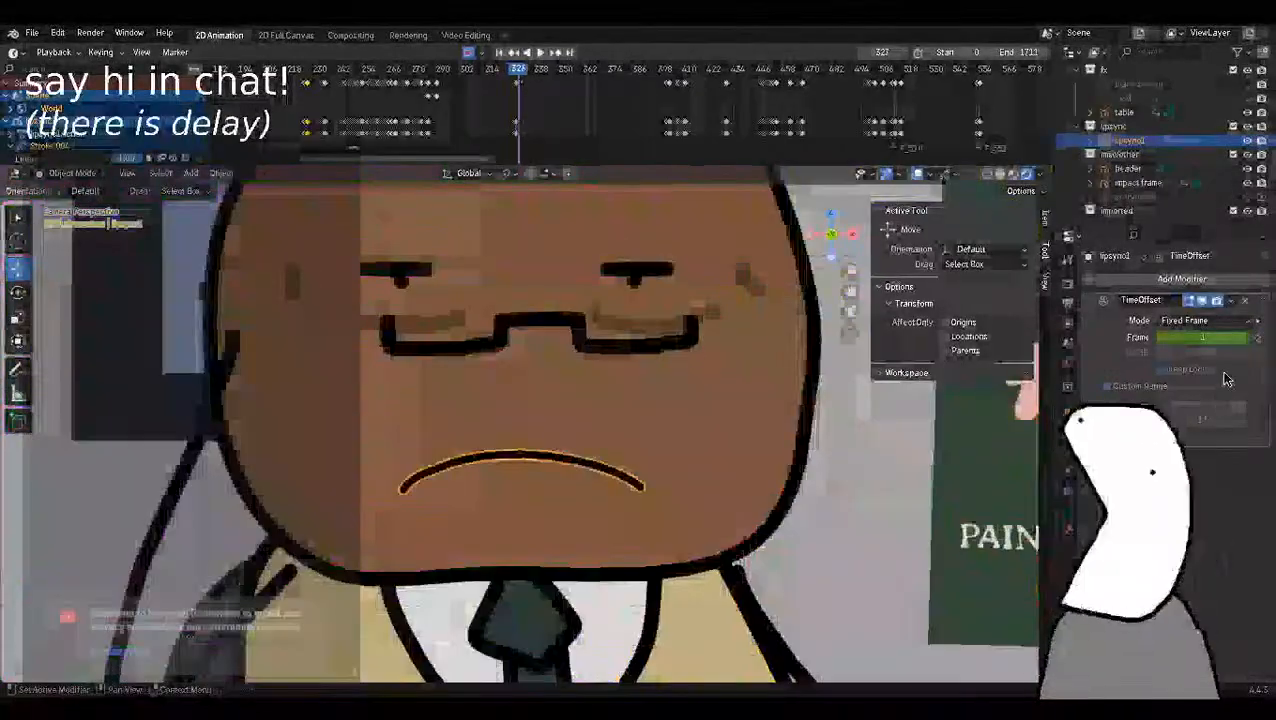
key(Right)
key(Right)
key(Right)
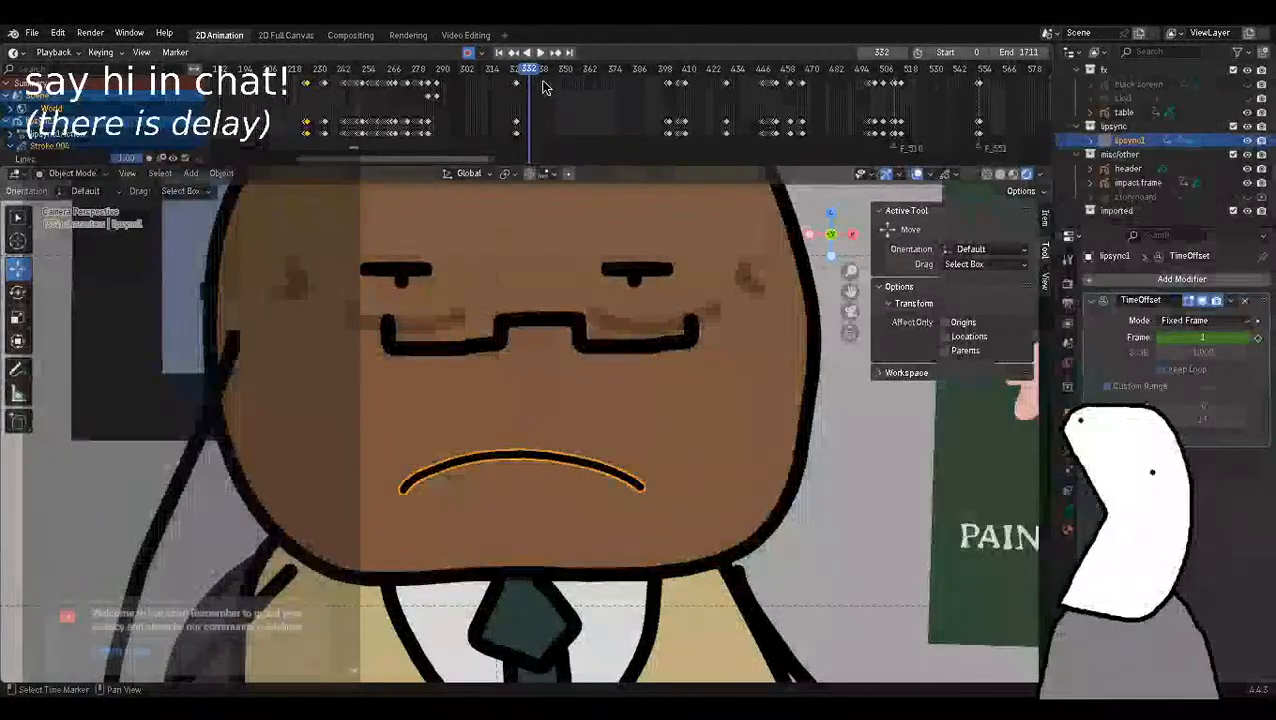
Jump to frame 339 and examine the mouth across frames 338 to 340.
click(544, 87)
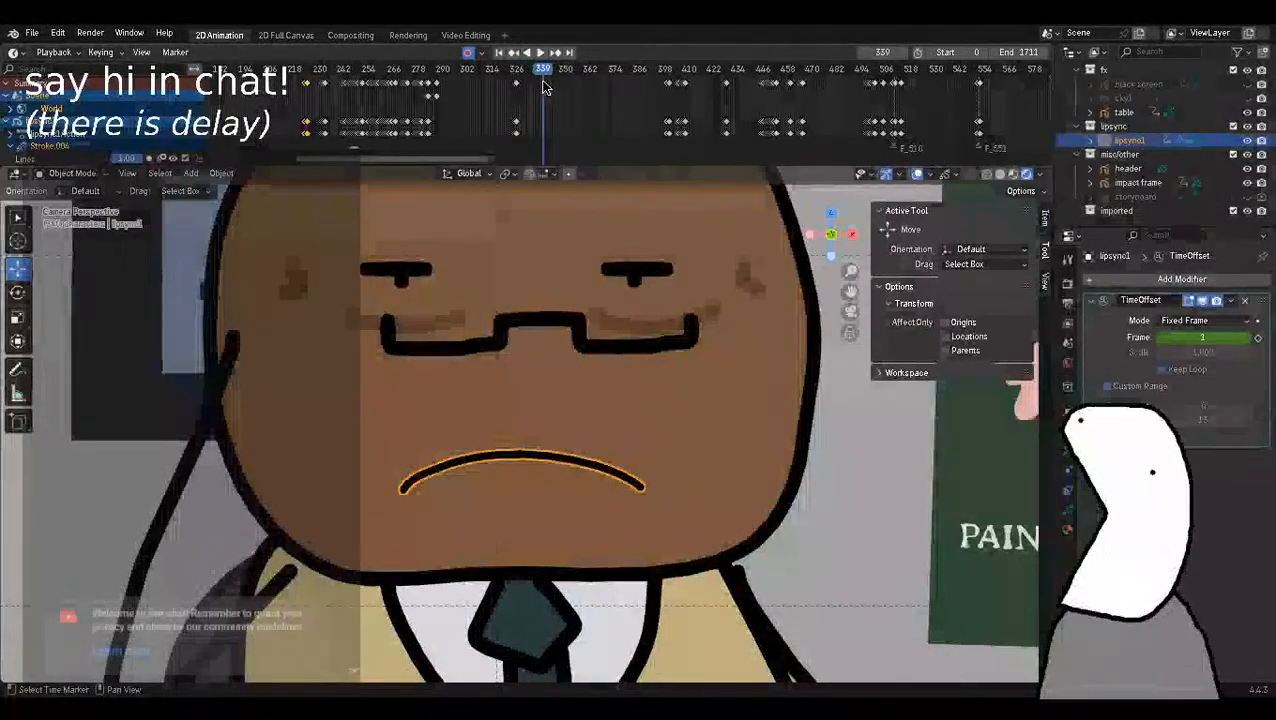
key(Right)
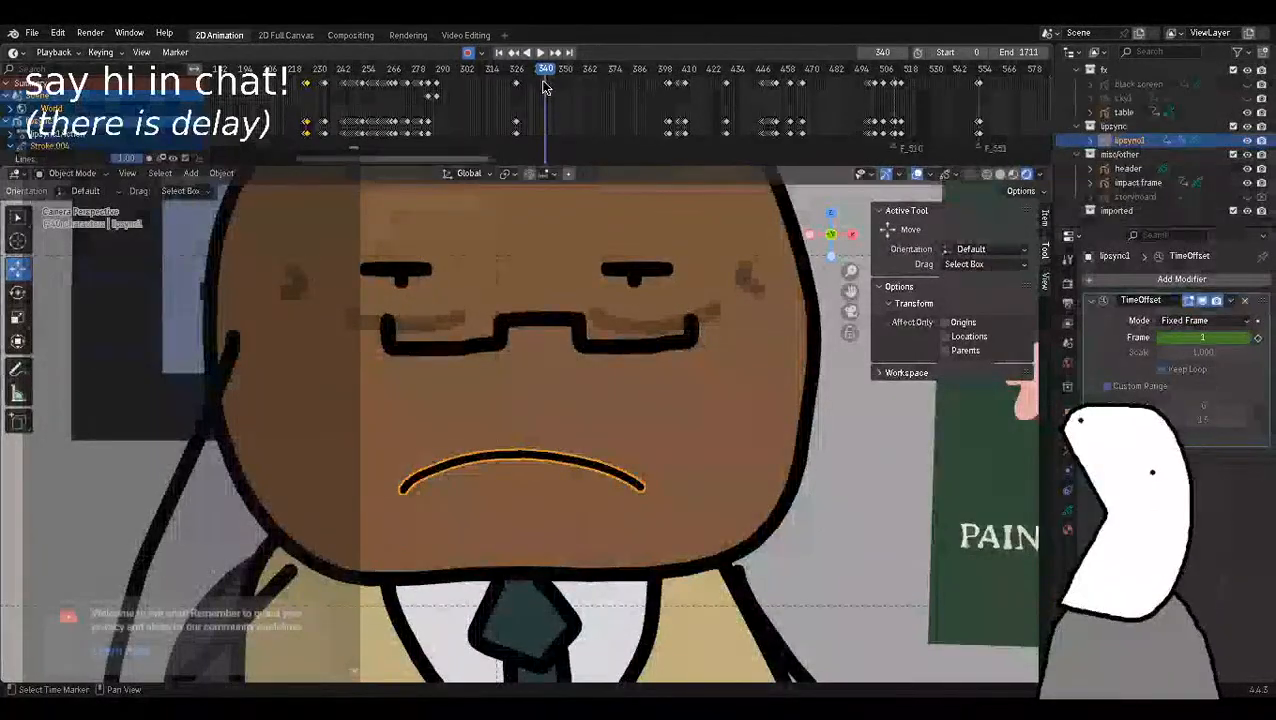
key(Left)
key(Left)
key(Left)
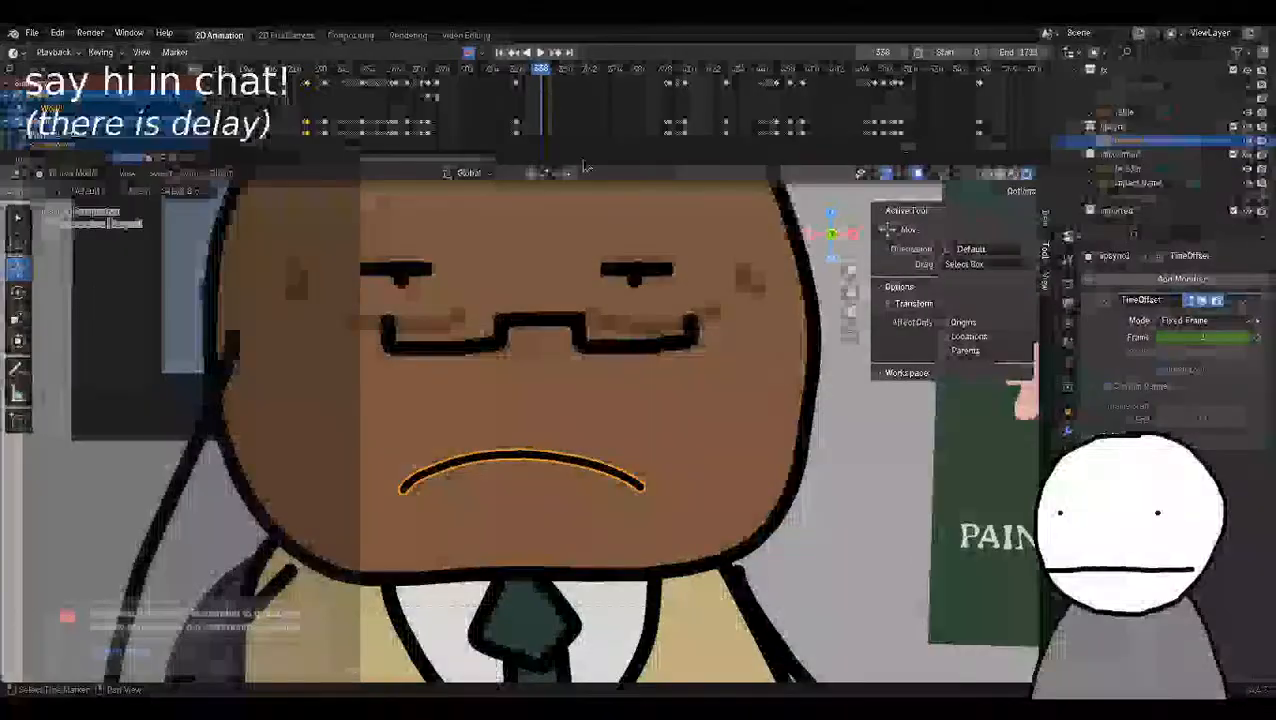
scroll(633, 388, down, 5)
scroll(617, 391, up, 3)
scroll(617, 391, down, 2)
scroll(619, 392, up, 3)
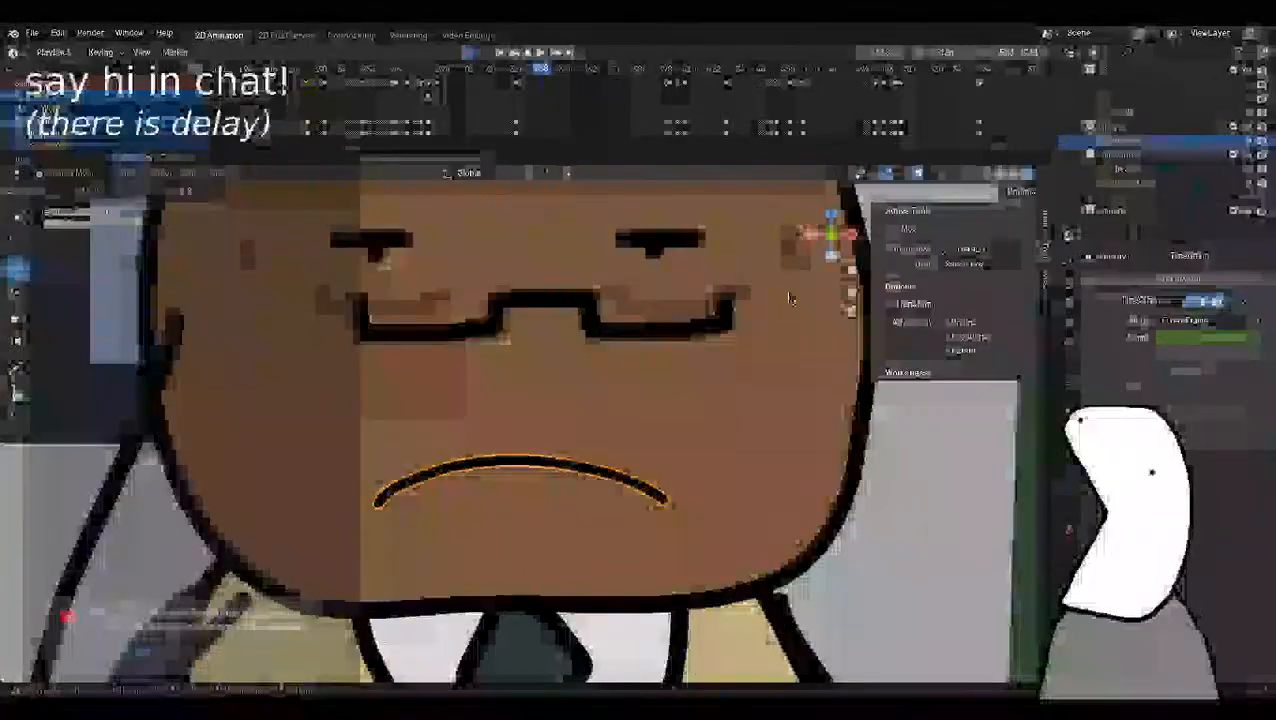
scroll(619, 392, down, 2)
shift+middle_drag(619, 392, 581, 410)
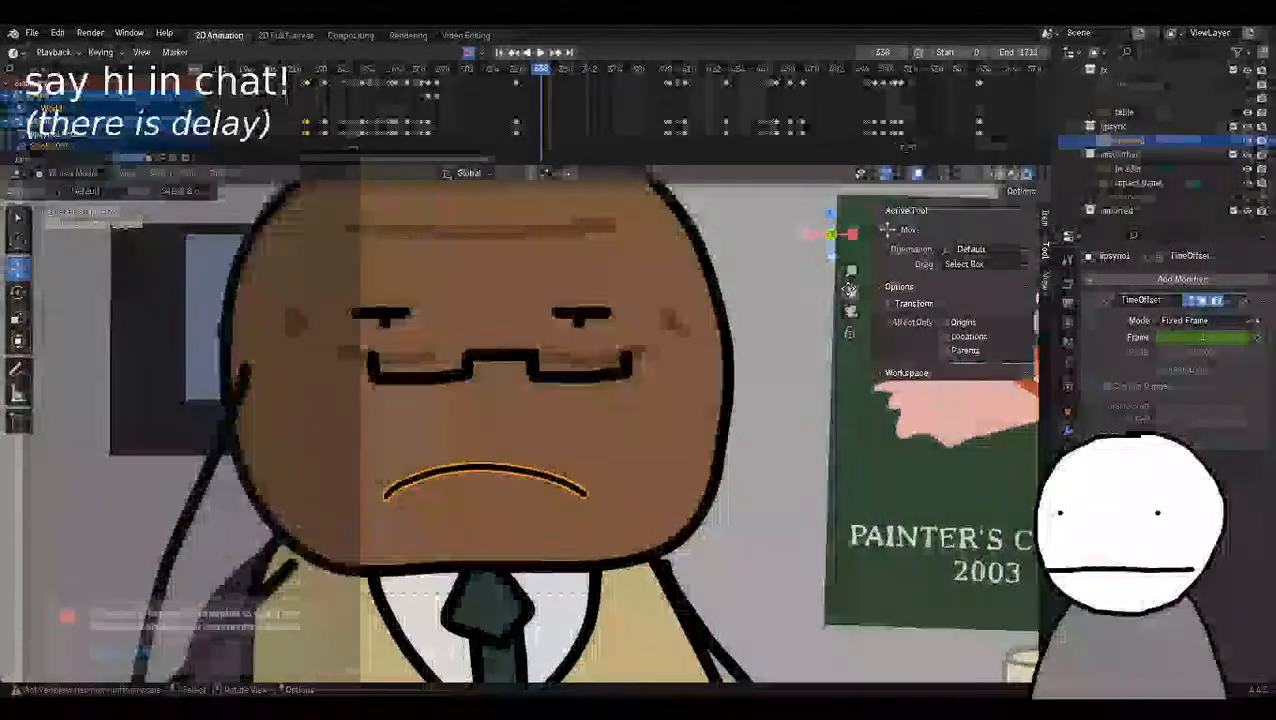
shift+middle_drag(790, 329, 801, 318)
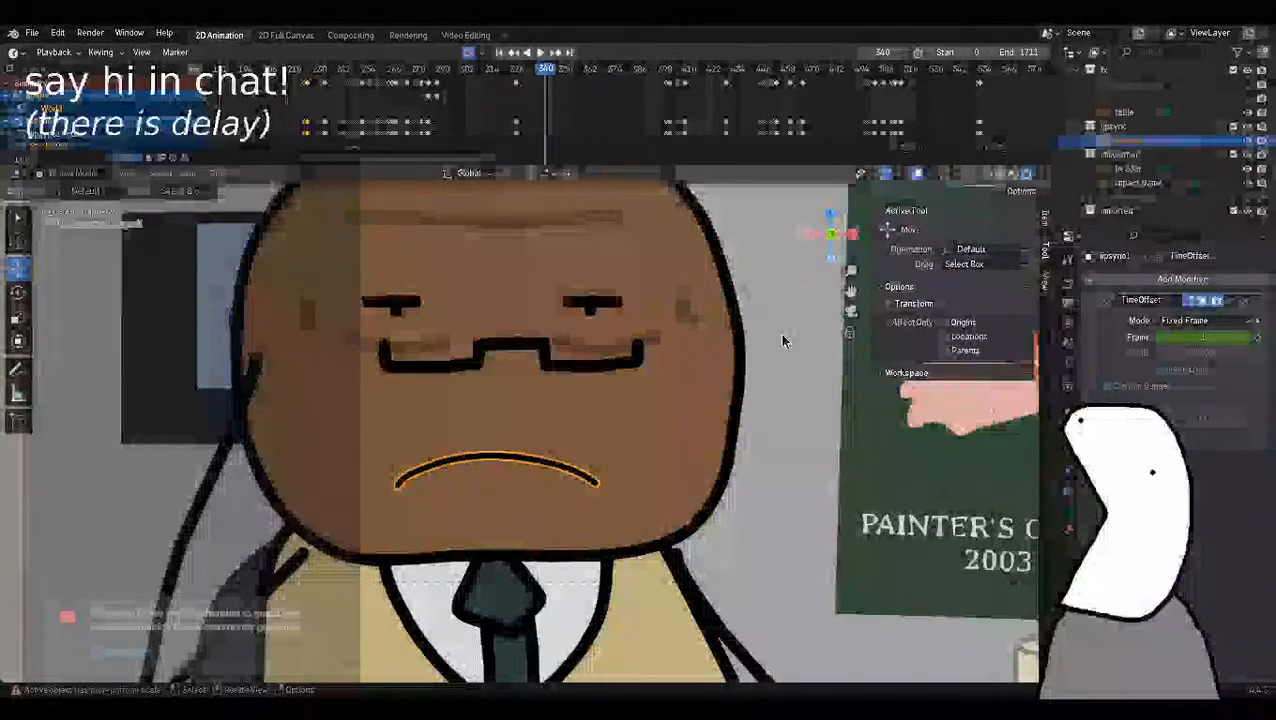
Step back and forth between frames 337 and 340 to check the timing of the mouth movement.
key(Right)
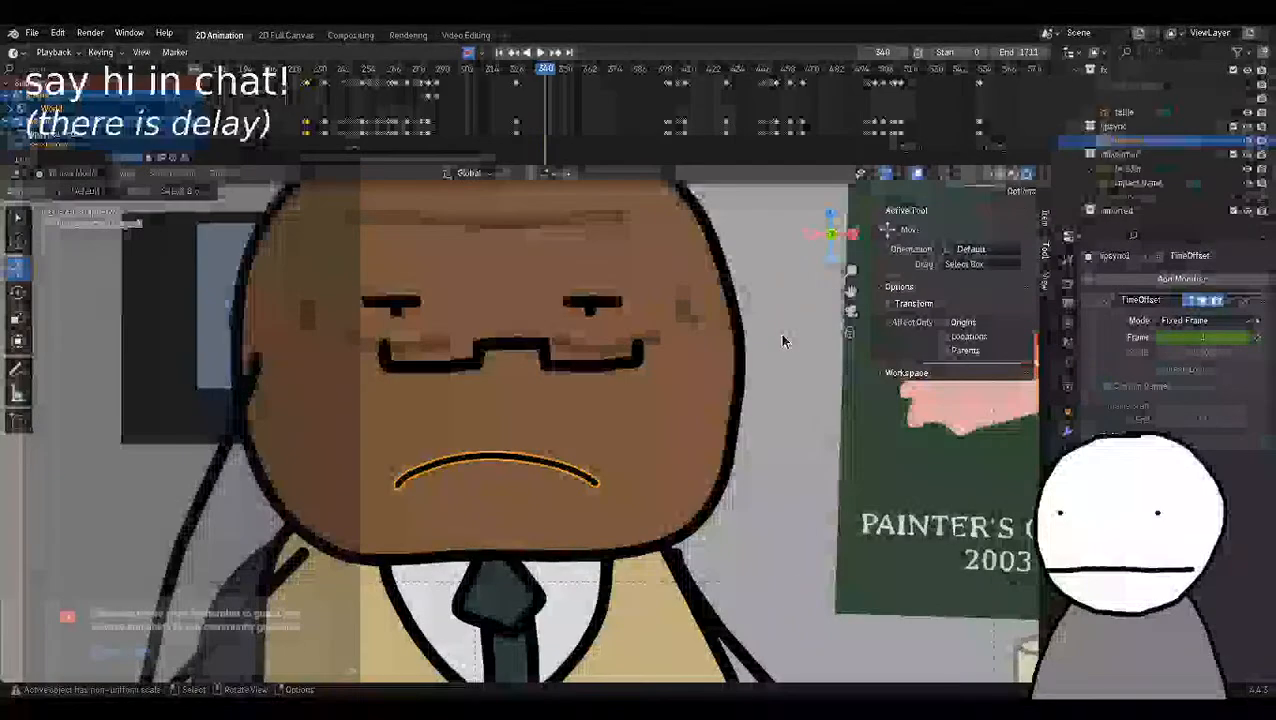
key(Left)
key(Left)
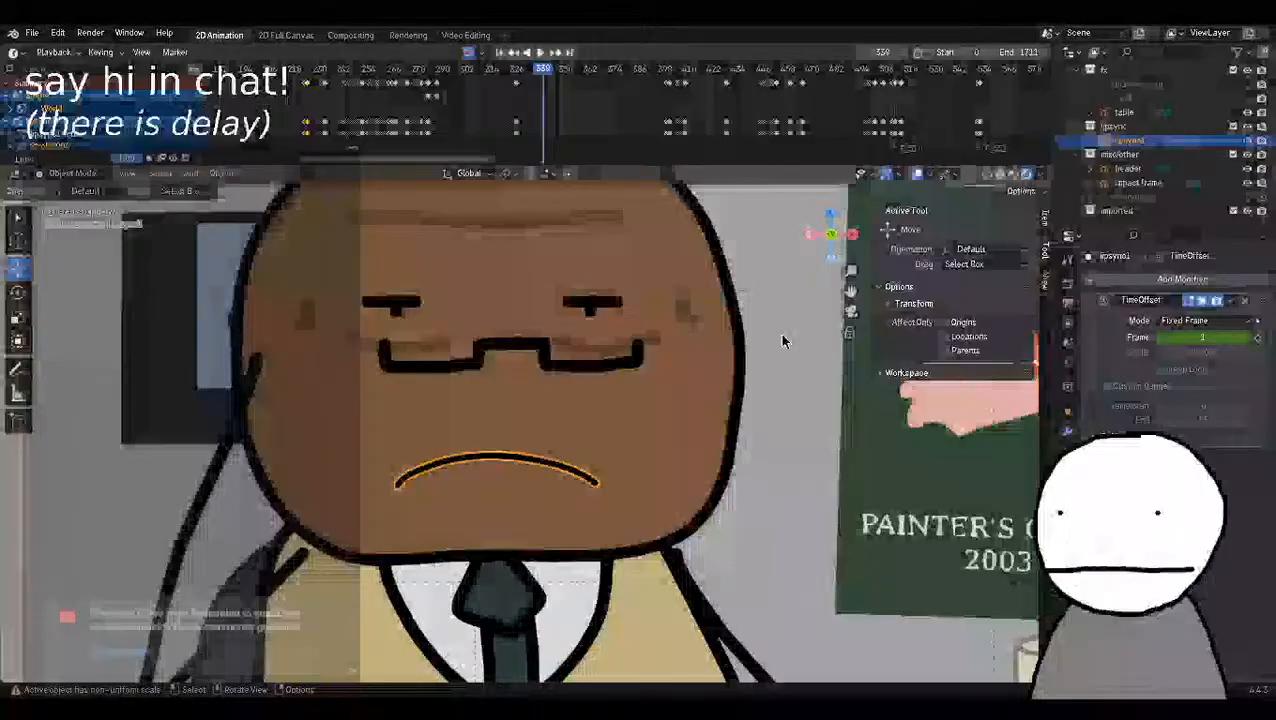
key(Right)
key(Right)
key(Left)
key(Left)
key(Left)
key(Left)
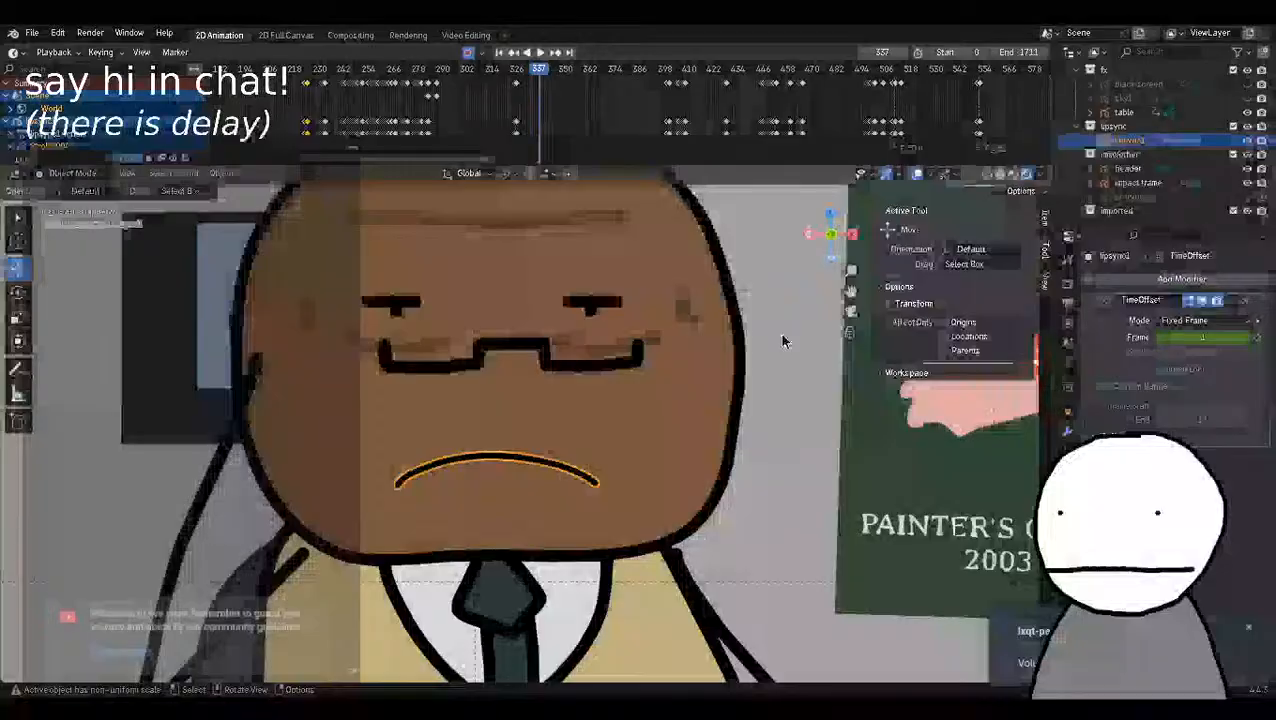
Key the TimeOffset Frame value of lipsync1 as 1 at frame 347 and as 2 at frame 348.
key(Right)
key(Right)
key(Right)
key(Right)
key(Right)
key(Right)
key(Right)
key(Right)
key(Right)
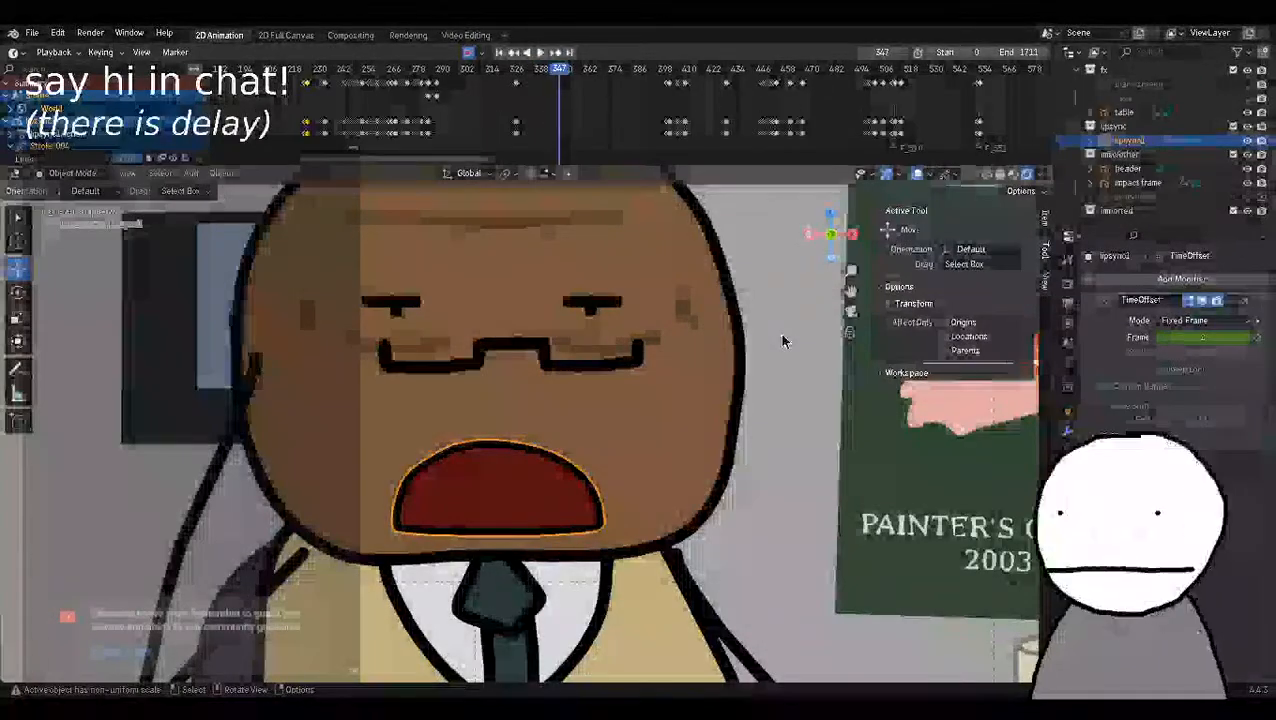
key(Right)
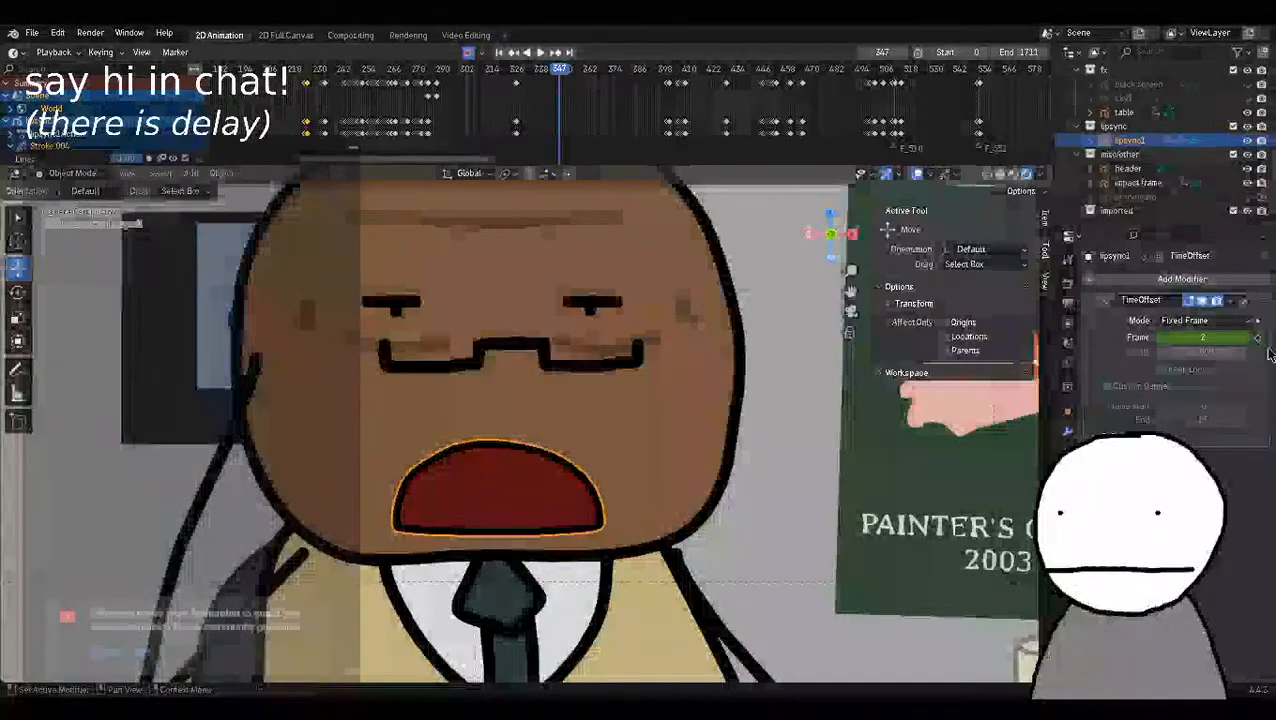
key(Right)
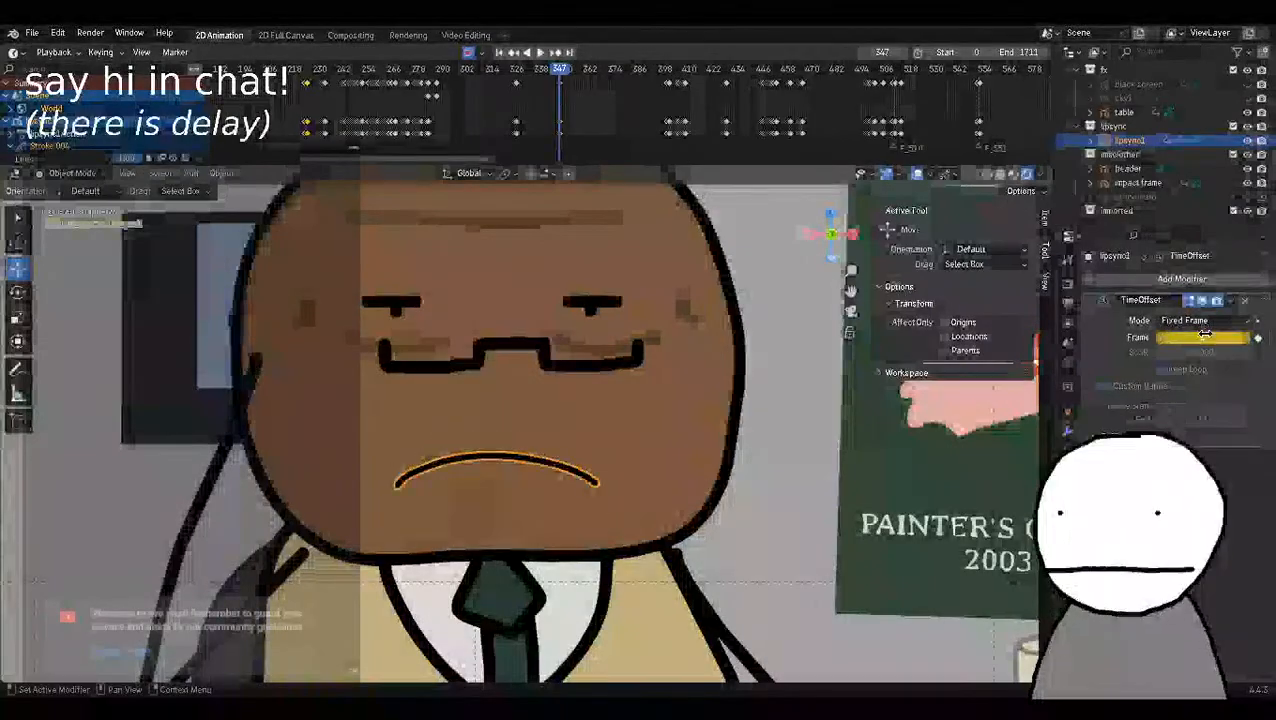
double_click(1203, 337)
text(4)
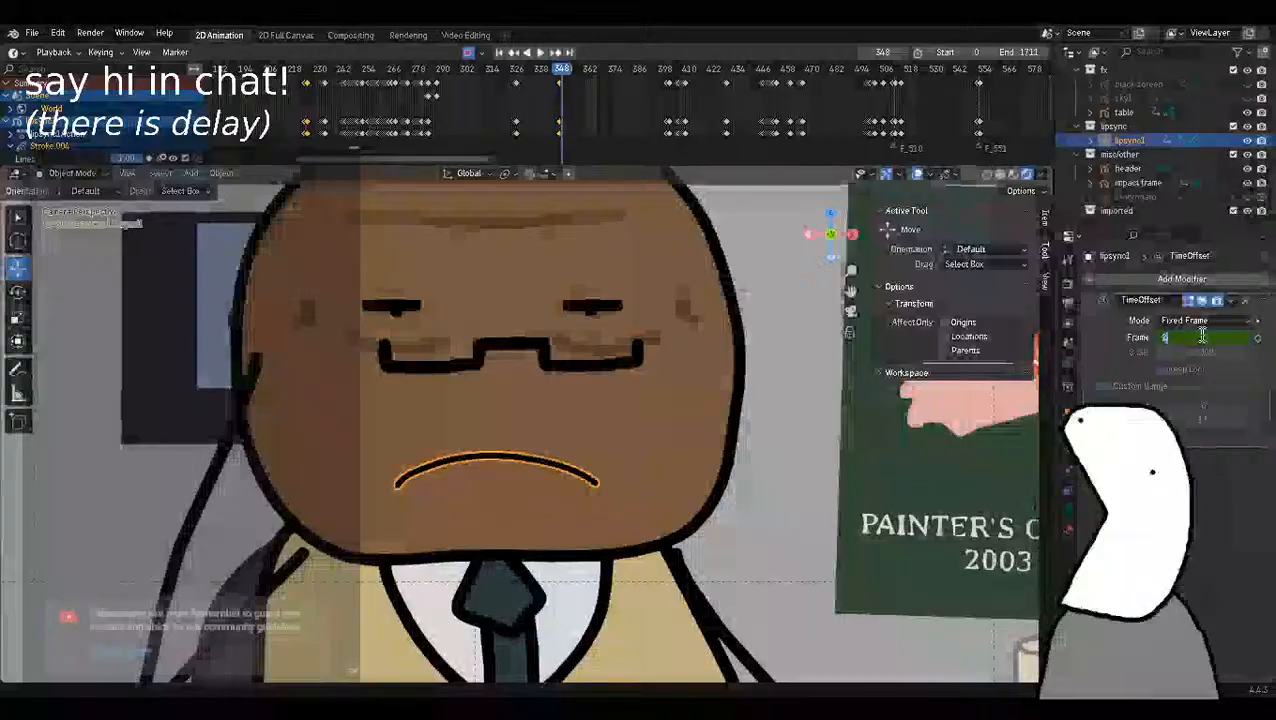
key(Return)
Go to frame 352, try different TimeOffset Frame values on lipsync1, and key a new mouth shape there.
key(Right)
key(Right)
key(Right)
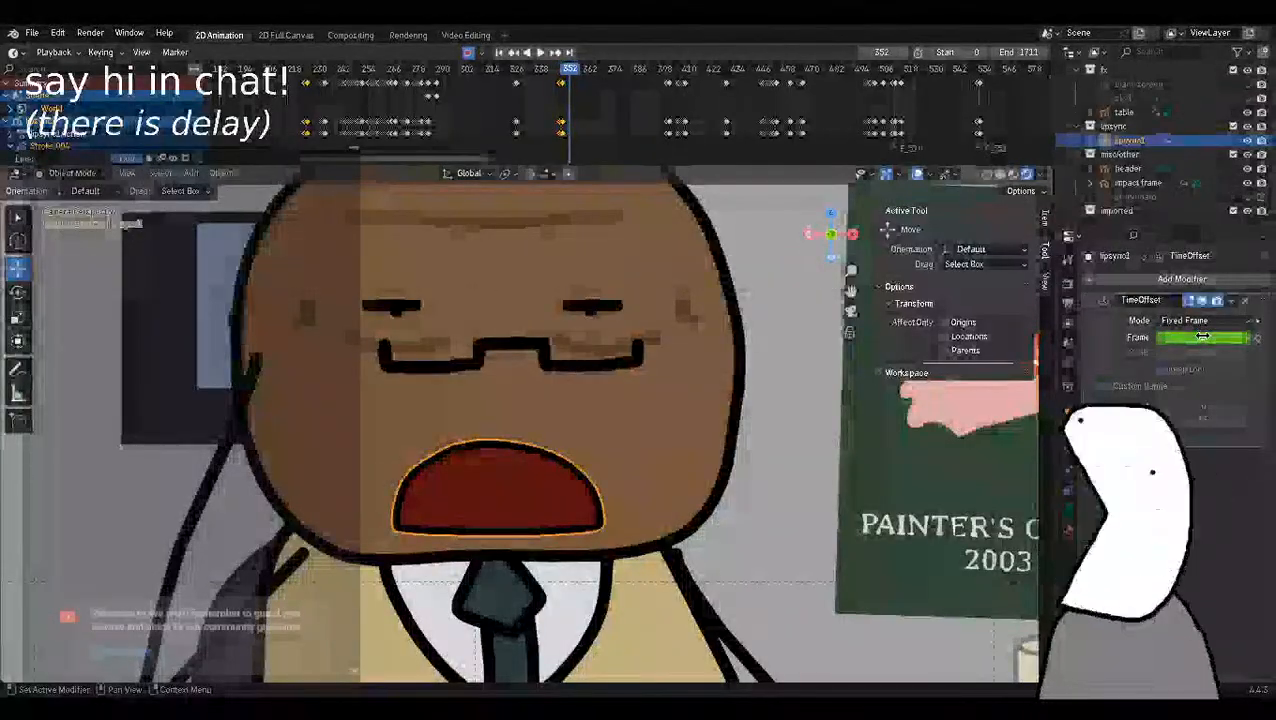
key(Left)
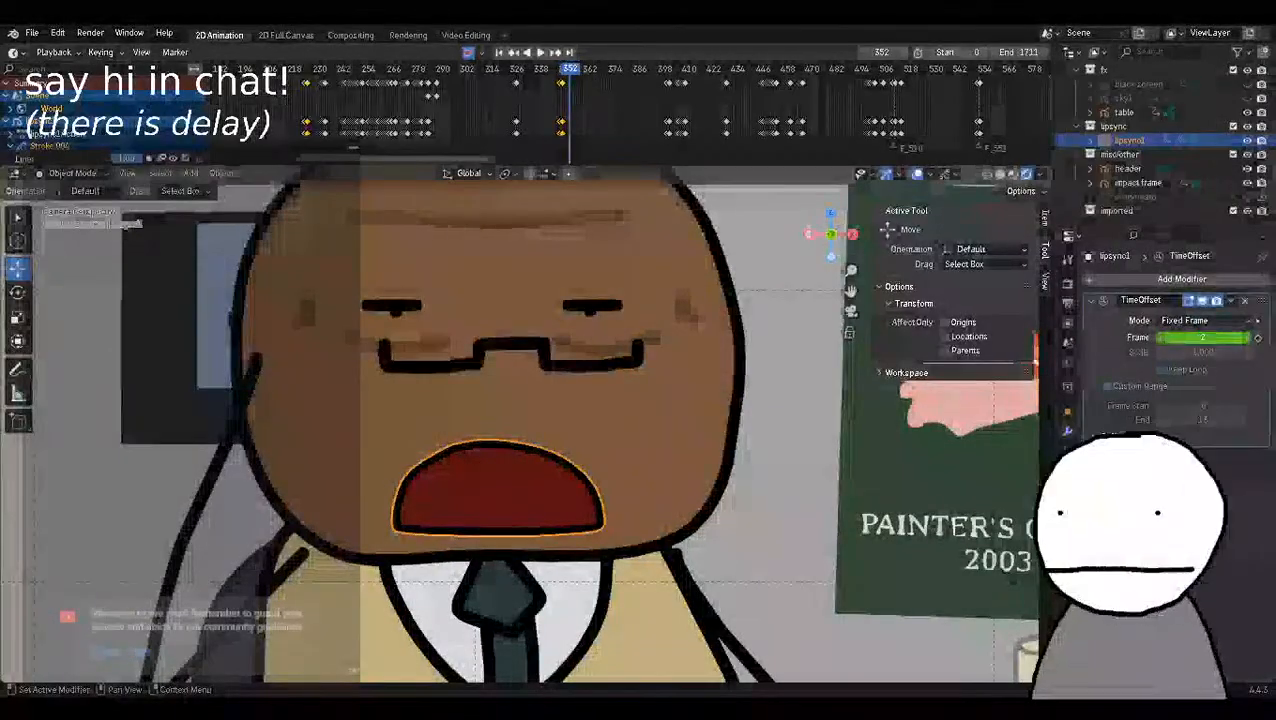
text(1)
key(Return)
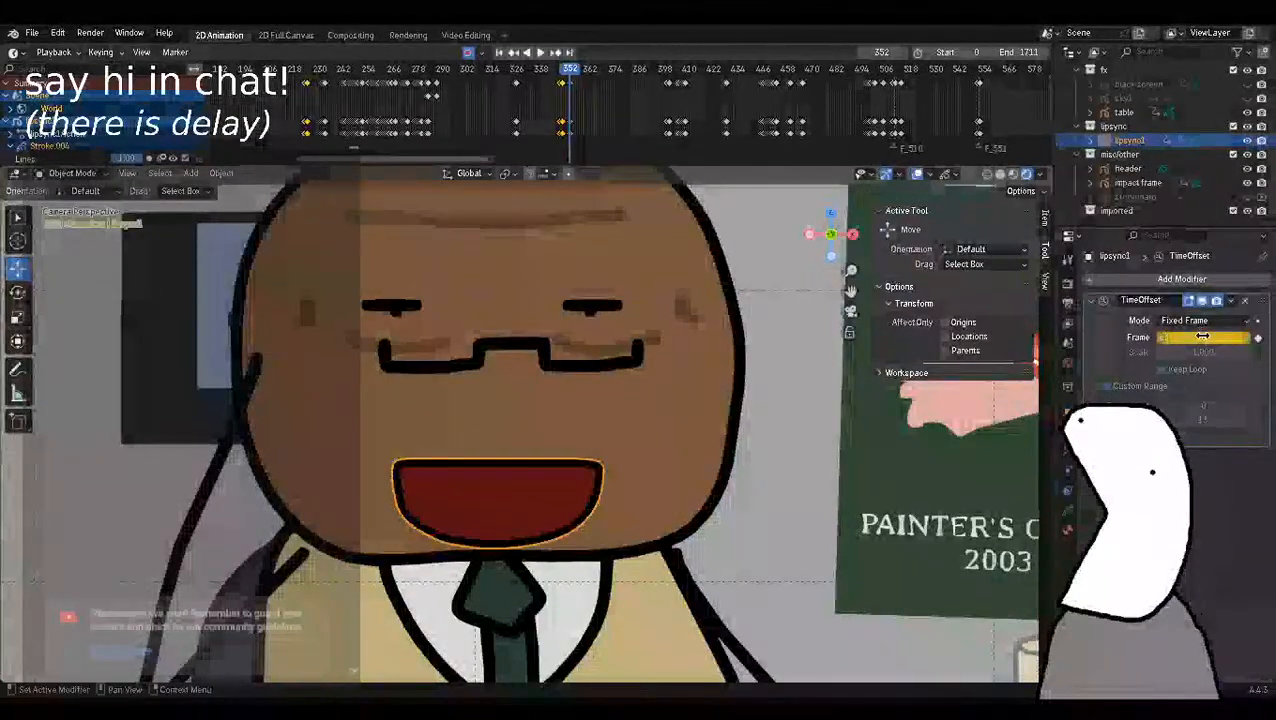
drag(1160, 336, 1249, 343)
scroll(621, 469, down, 3)
scroll(621, 469, up, 3)
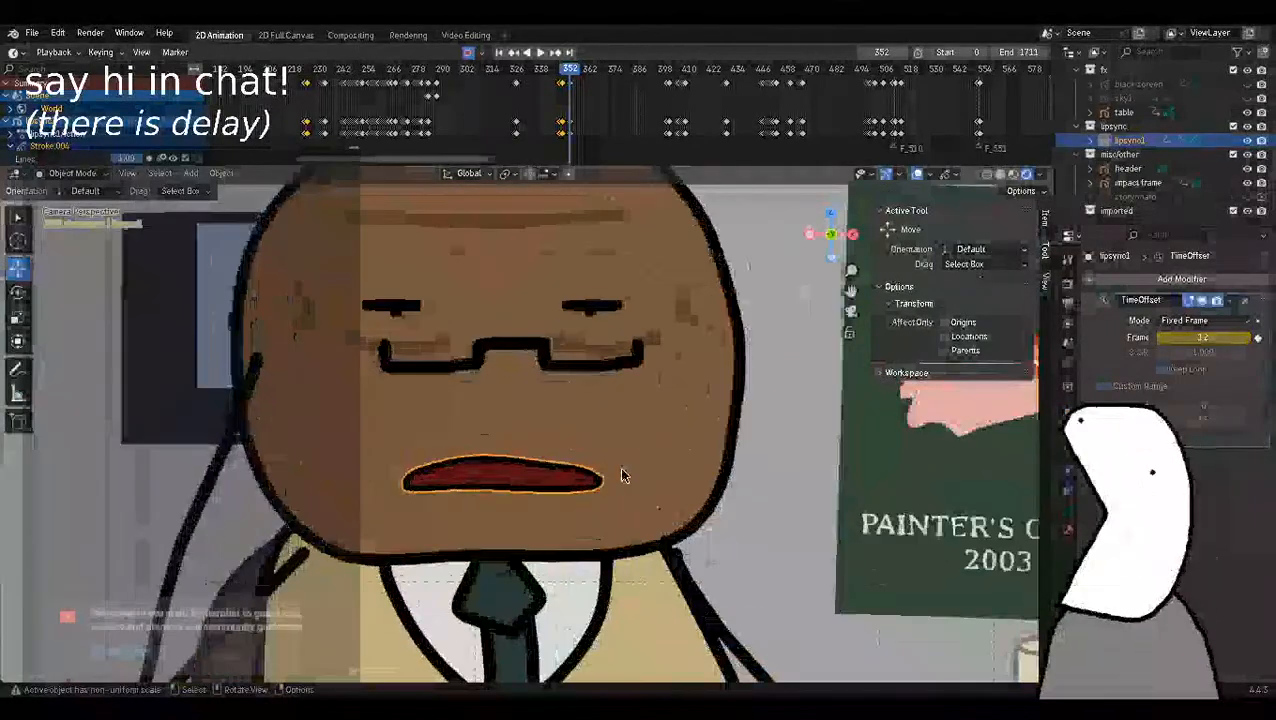
Key the TimeOffset Frame value of lipsync1 as 2 at frame 351.
key(Left)
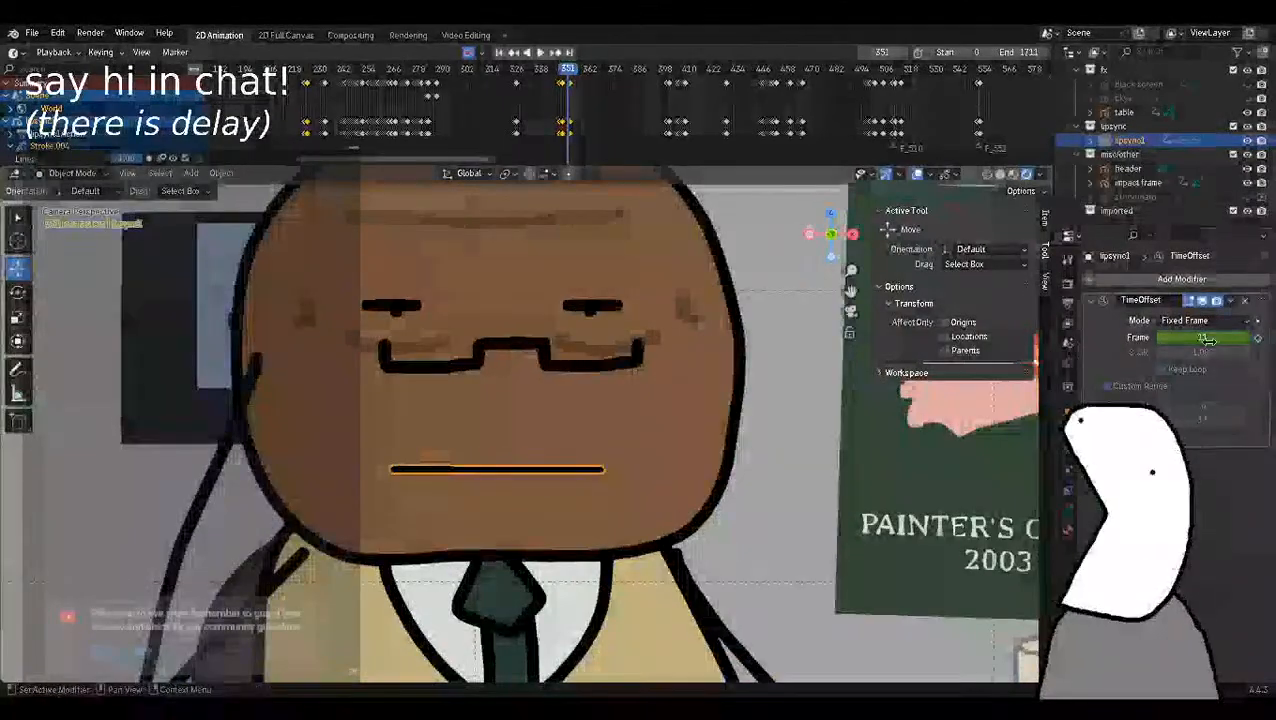
text(2)
key(Return)
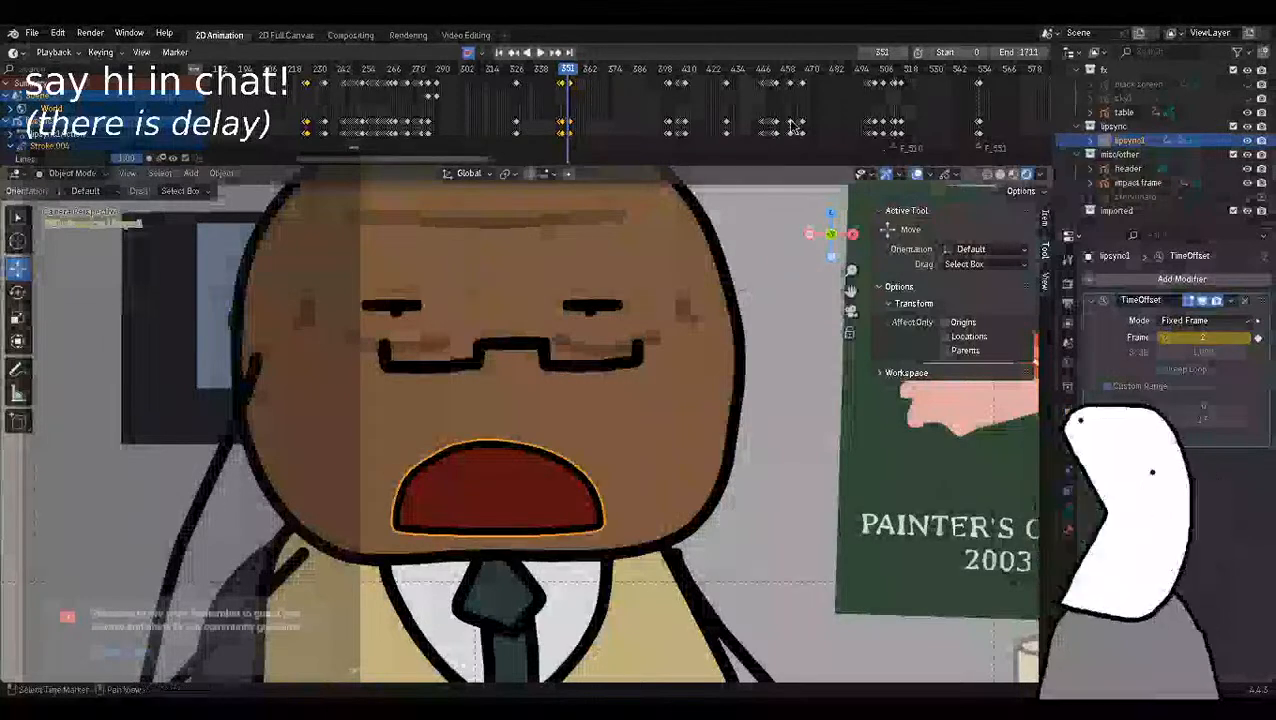
Replay the mouth movement up to frame 353 and key the TimeOffset Frame value of lipsync1 as 2 there.
scroll(606, 78, up, 10)
drag(440, 76, 402, 77)
key(space)
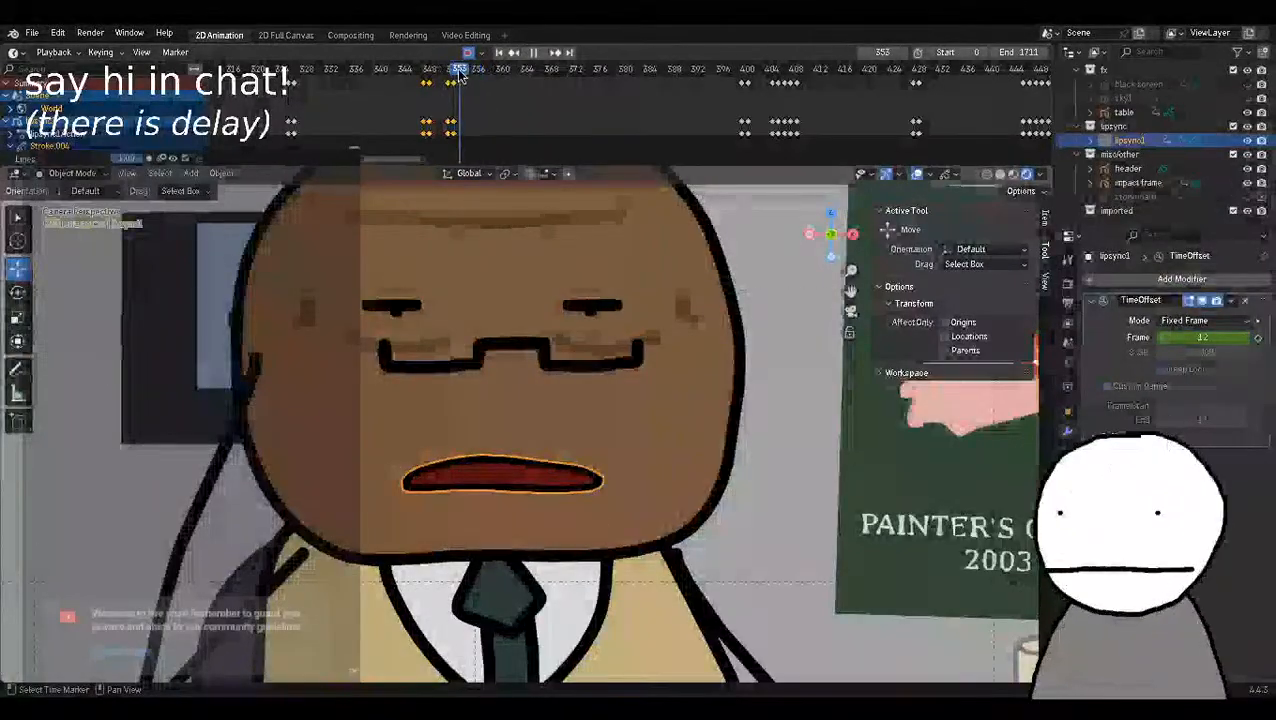
key(space)
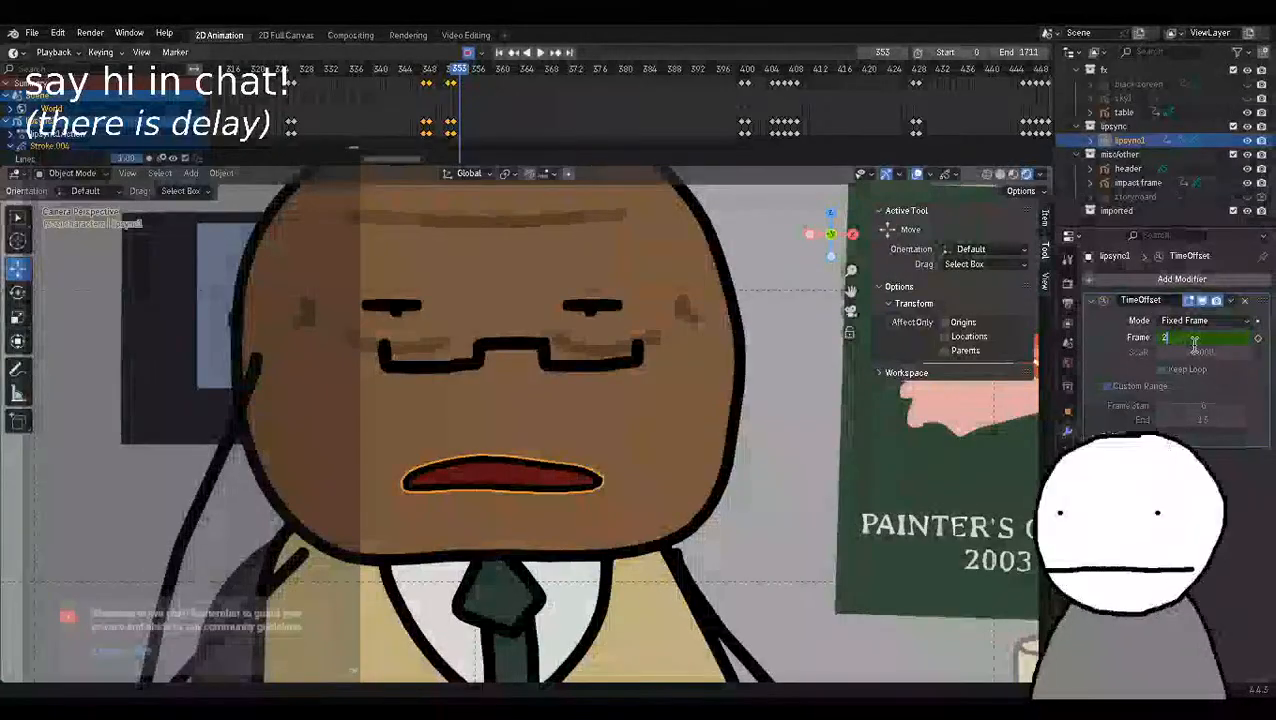
key(Return)
Play back the animation from about frame 339 to check the newly keyed mouth shapes.
key(space)
key(space)
drag(496, 77, 369, 77)
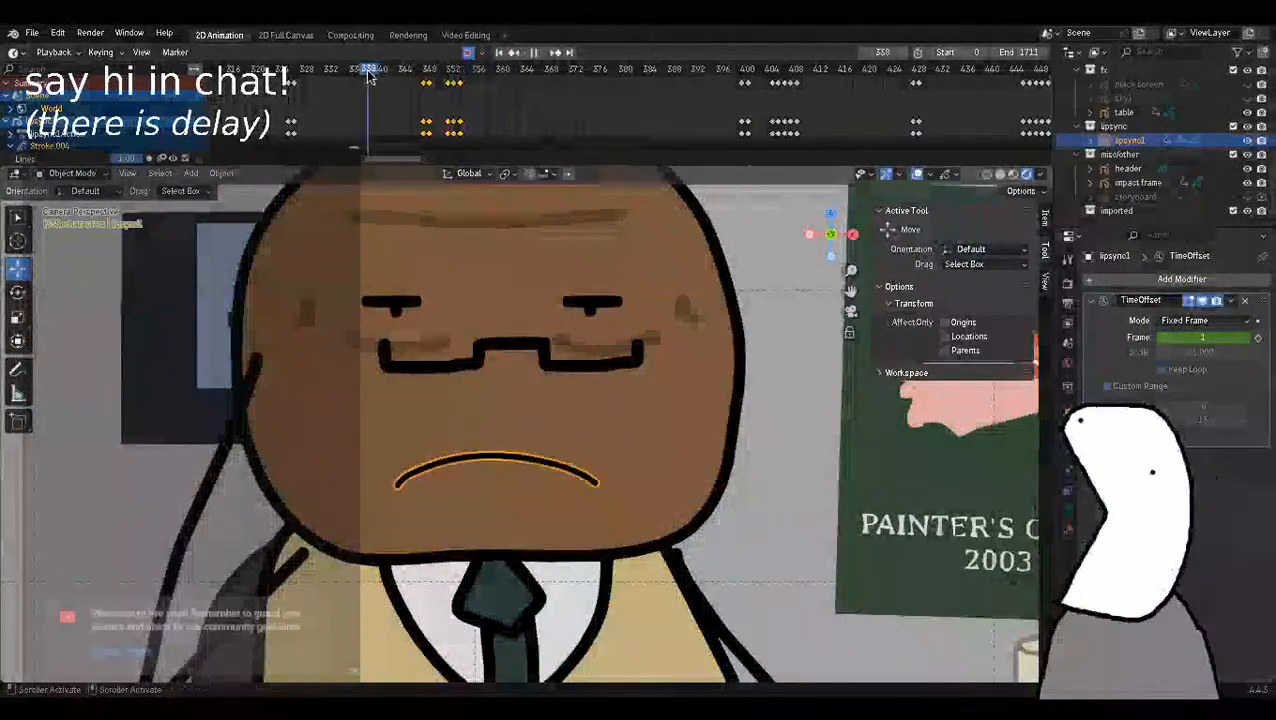
key(space)
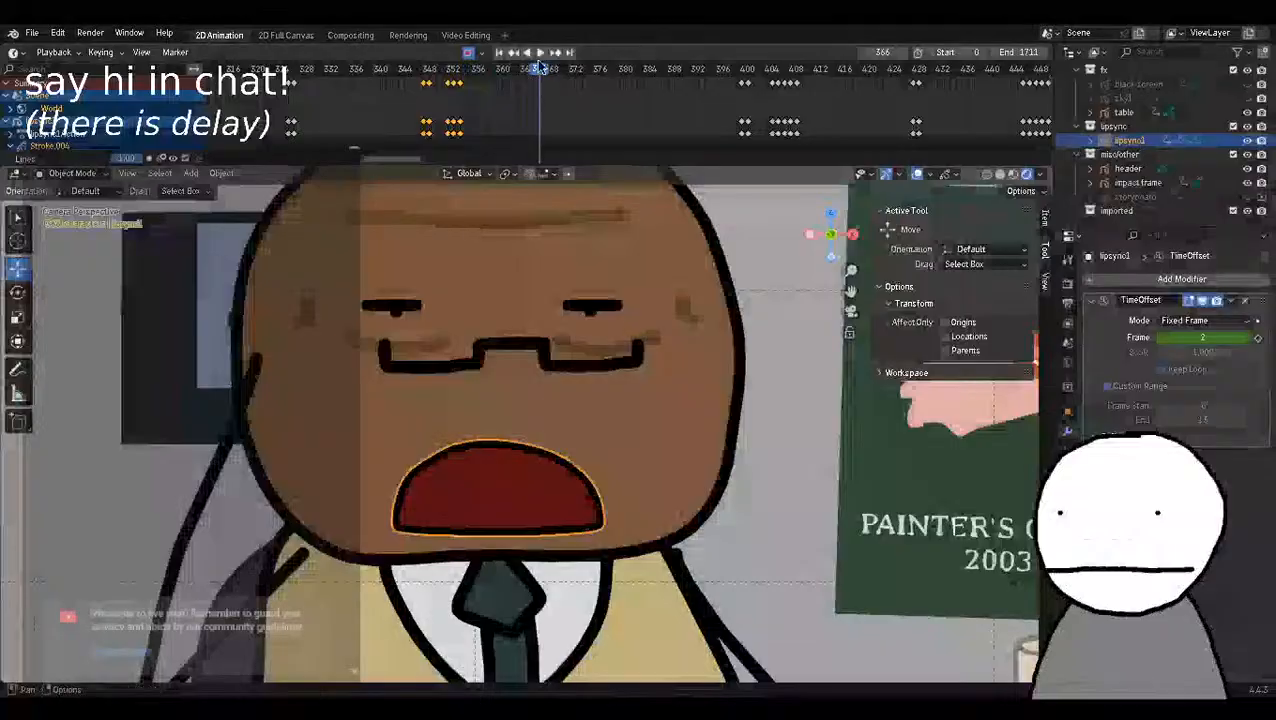
Key the TimeOffset Frame value of lipsync1 as 2 at frame 359, 12 at frame 360 and 1 at frame 361.
mouse_move(505, 80)
mouse_down()
mouse_move(440, 78)
mouse_move(503, 78)
mouse_up()
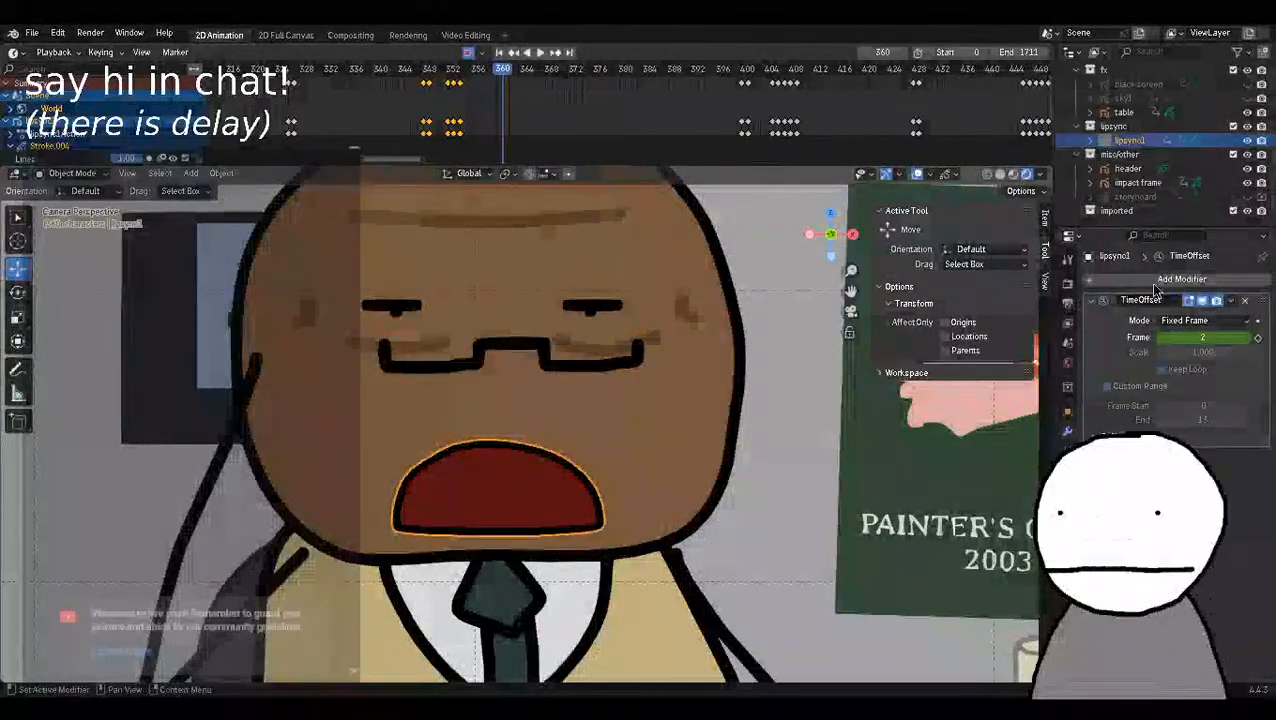
click(1200, 338)
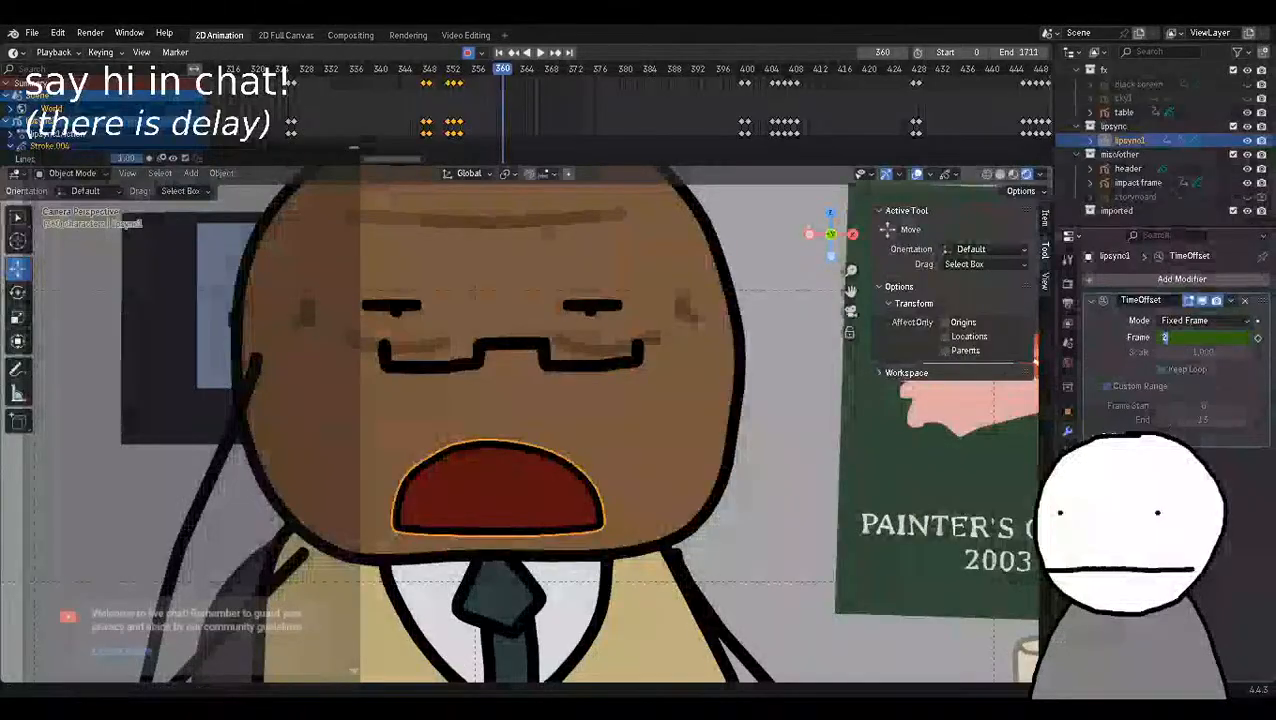
key(Escape)
key(Left)
click(1258, 338)
click(1220, 338)
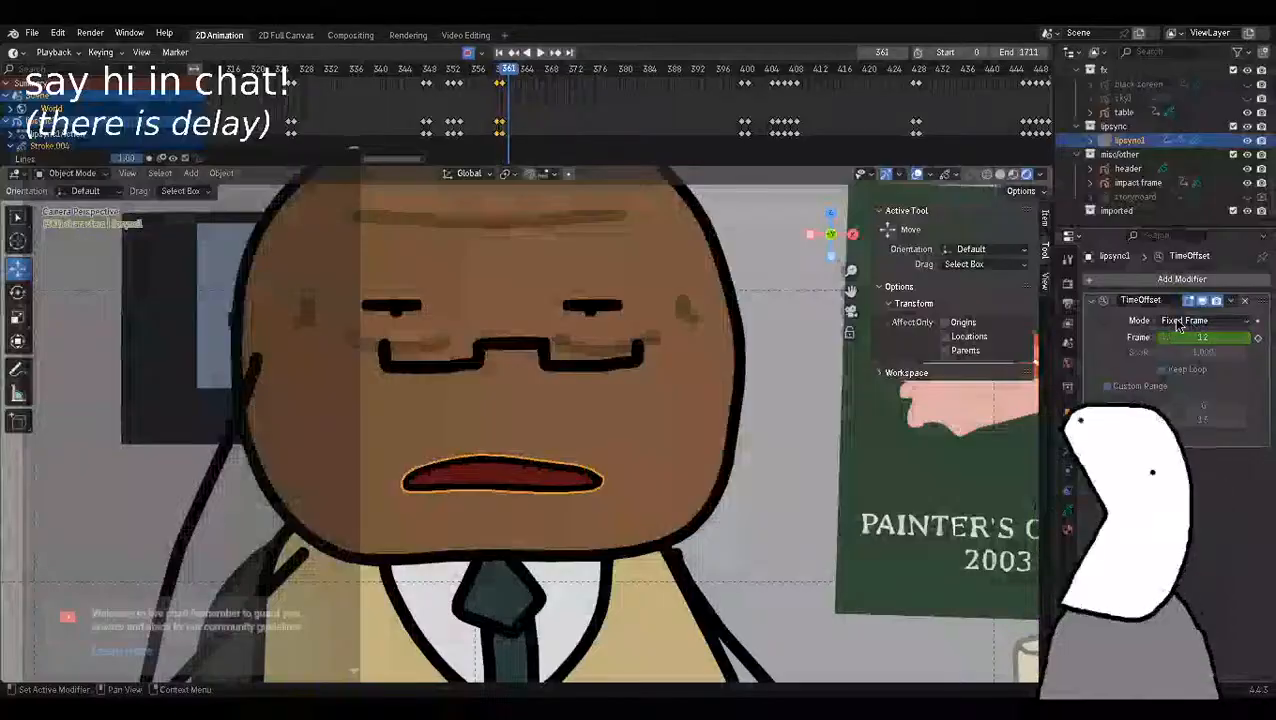
click(1203, 337)
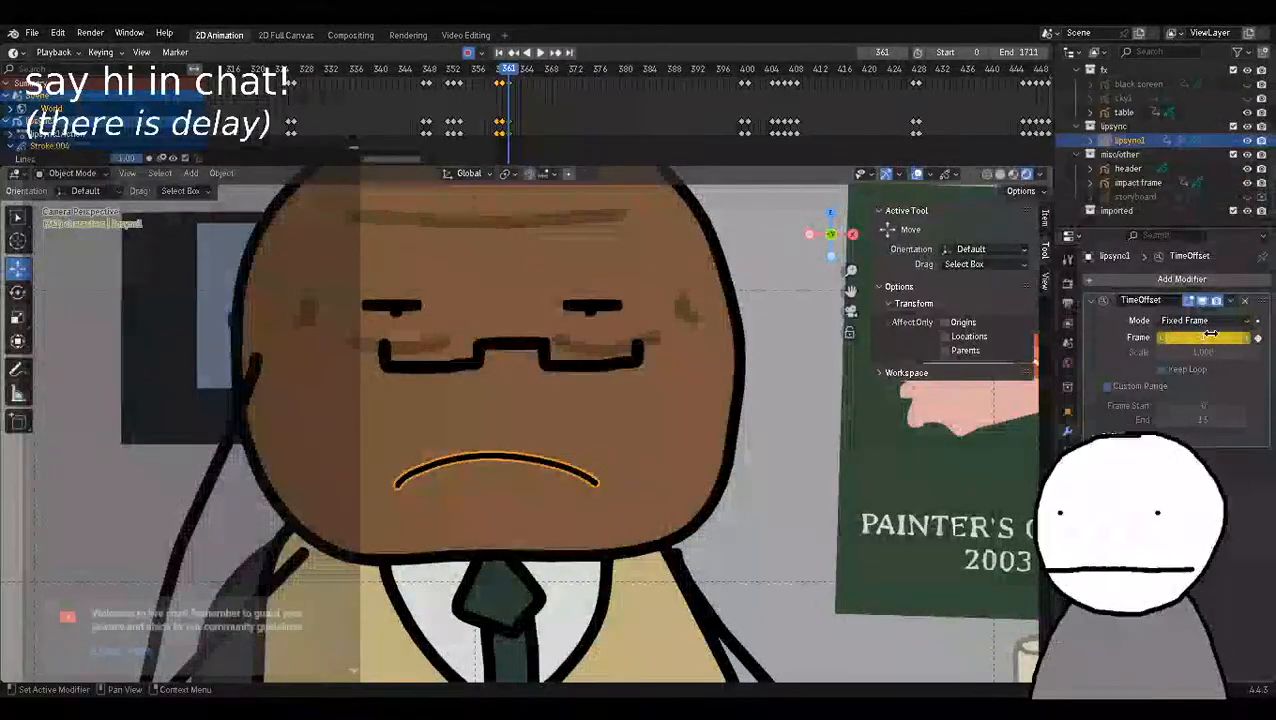
Replay the animation twice through frames 359 to 361 to check the mouth closing.
drag(512, 69, 400, 70)
key(space)
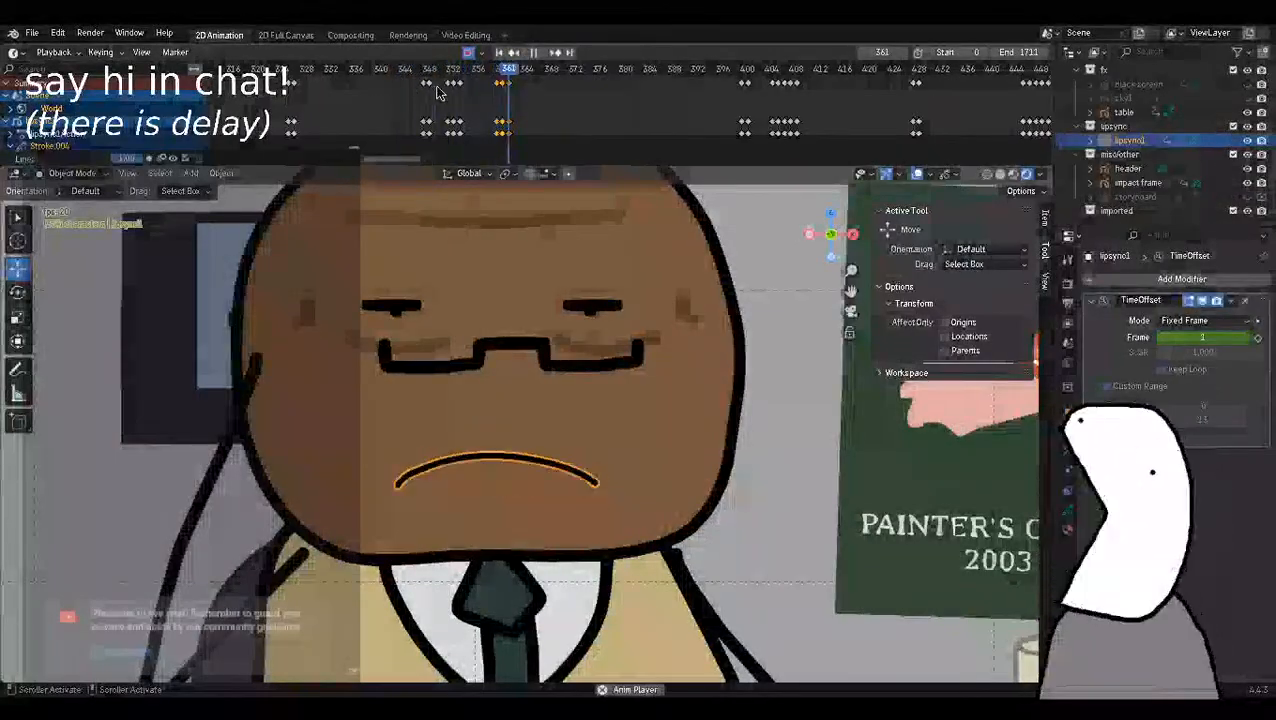
key(space)
scroll(624, 278, down, 3)
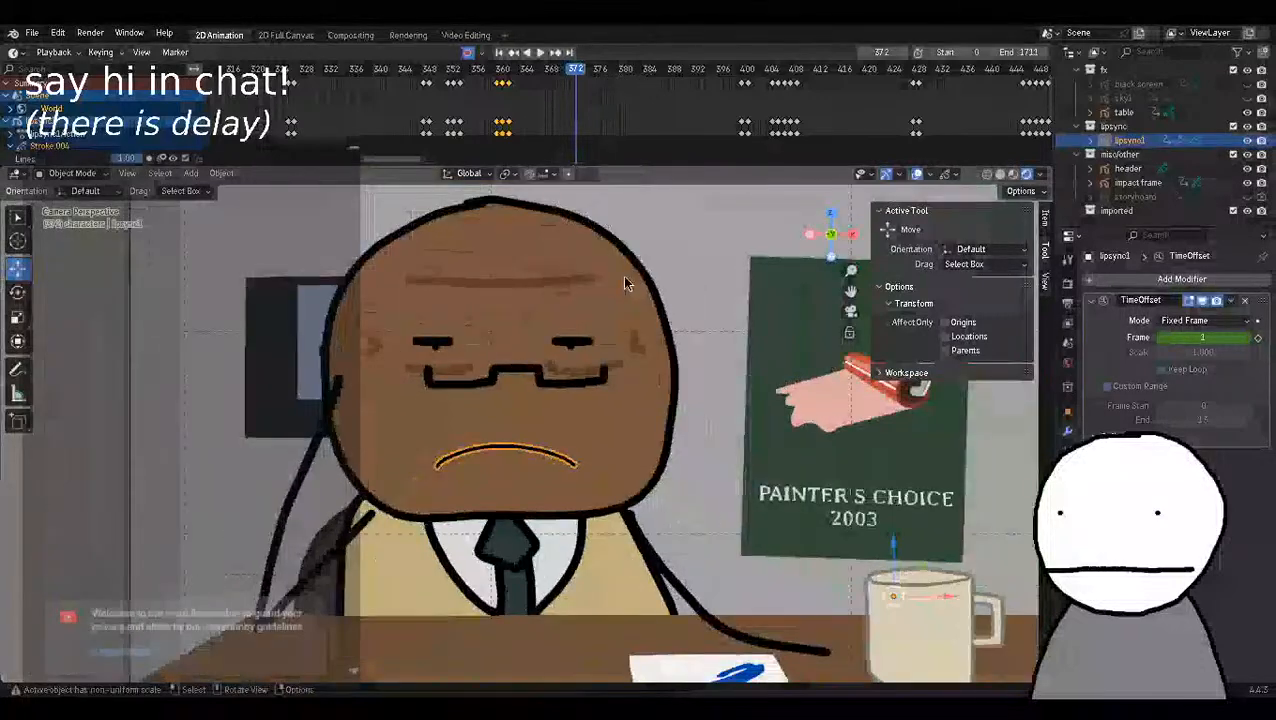
scroll(624, 278, up, 3)
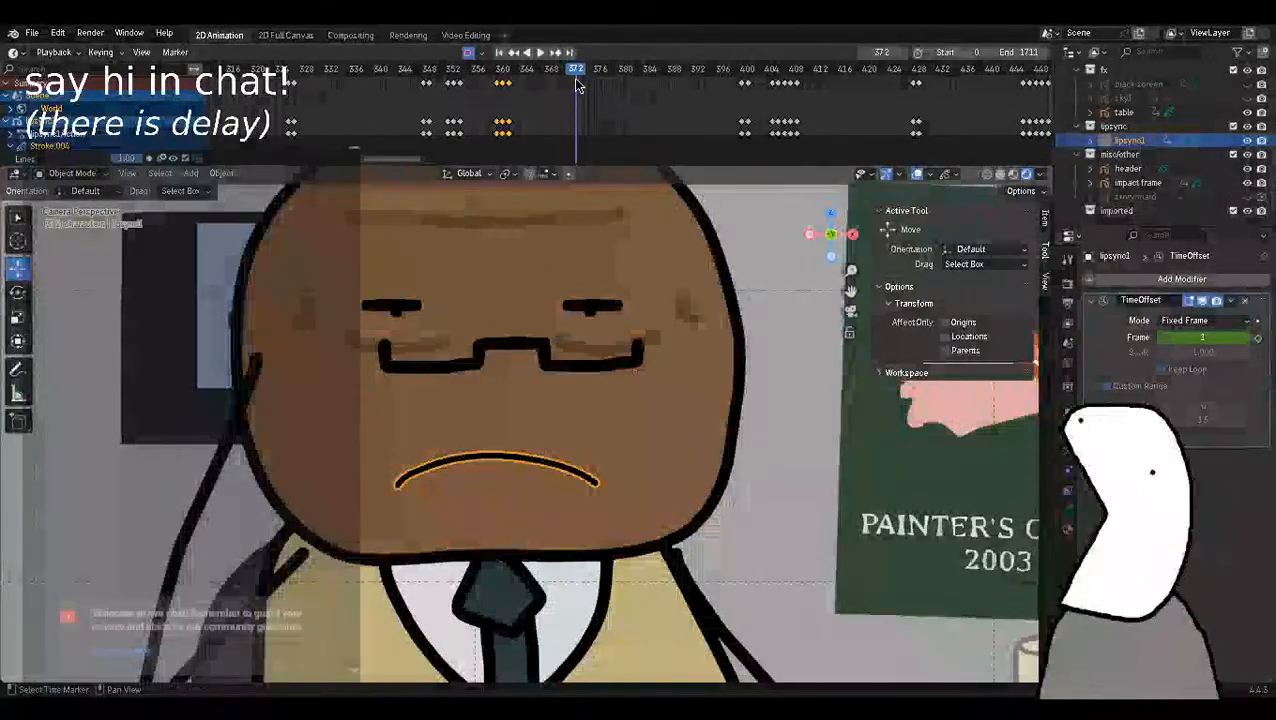
drag(576, 80, 429, 76)
key(space)
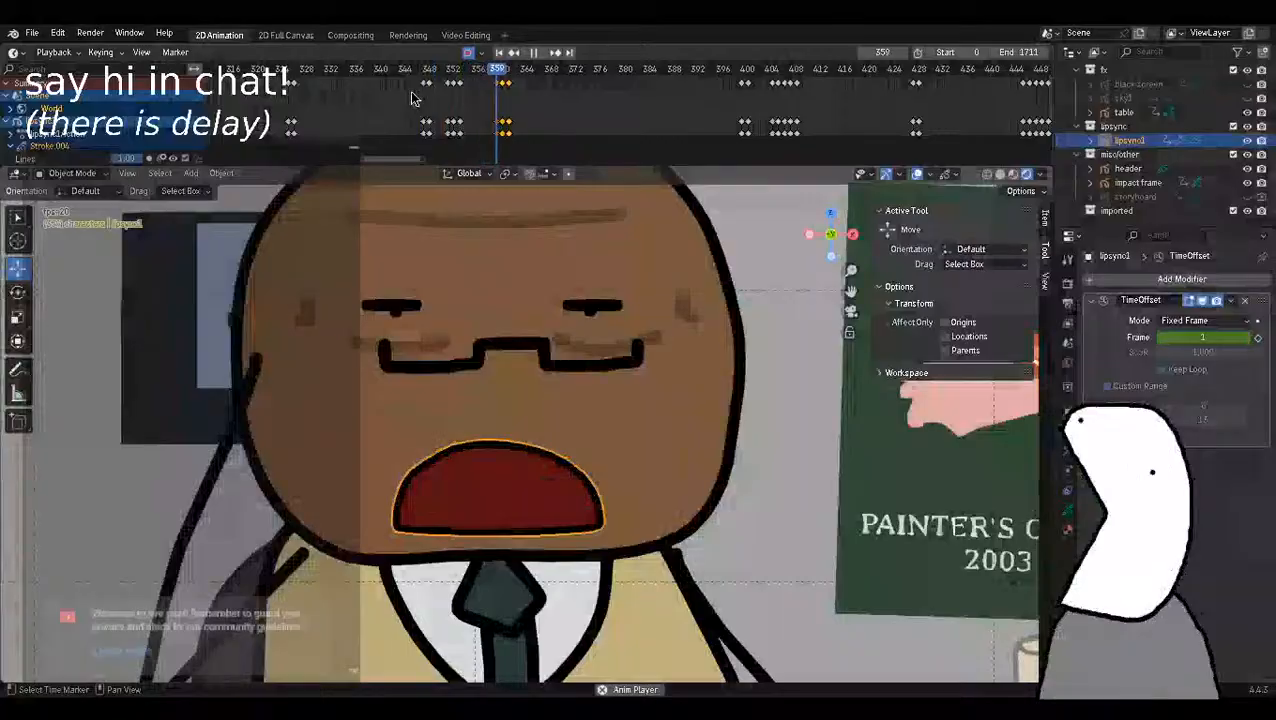
key(space)
Examine how the lip-sync keyframes are spread over the rest of the timeline.
scroll(480, 115, up, 2)
middle_drag(485, 97, 370, 127)
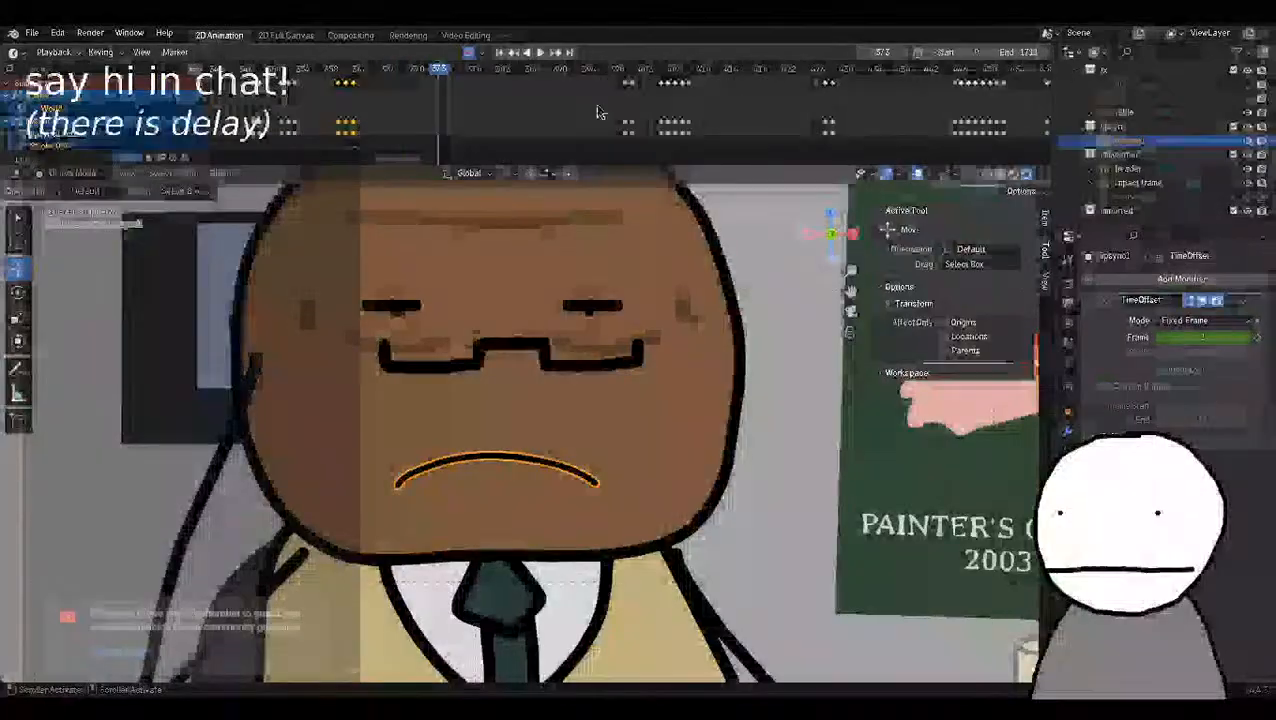
scroll(507, 103, down, 7)
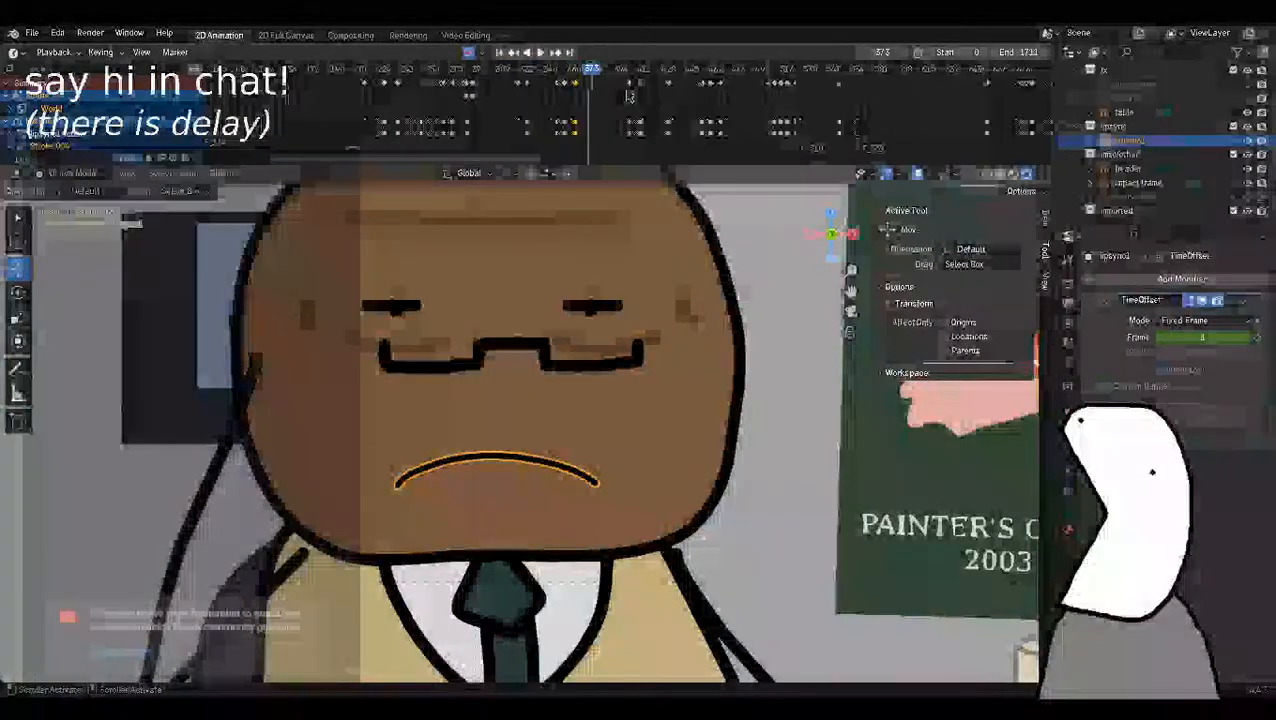
scroll(638, 89, down, 9)
middle_drag(837, 88, 491, 108)
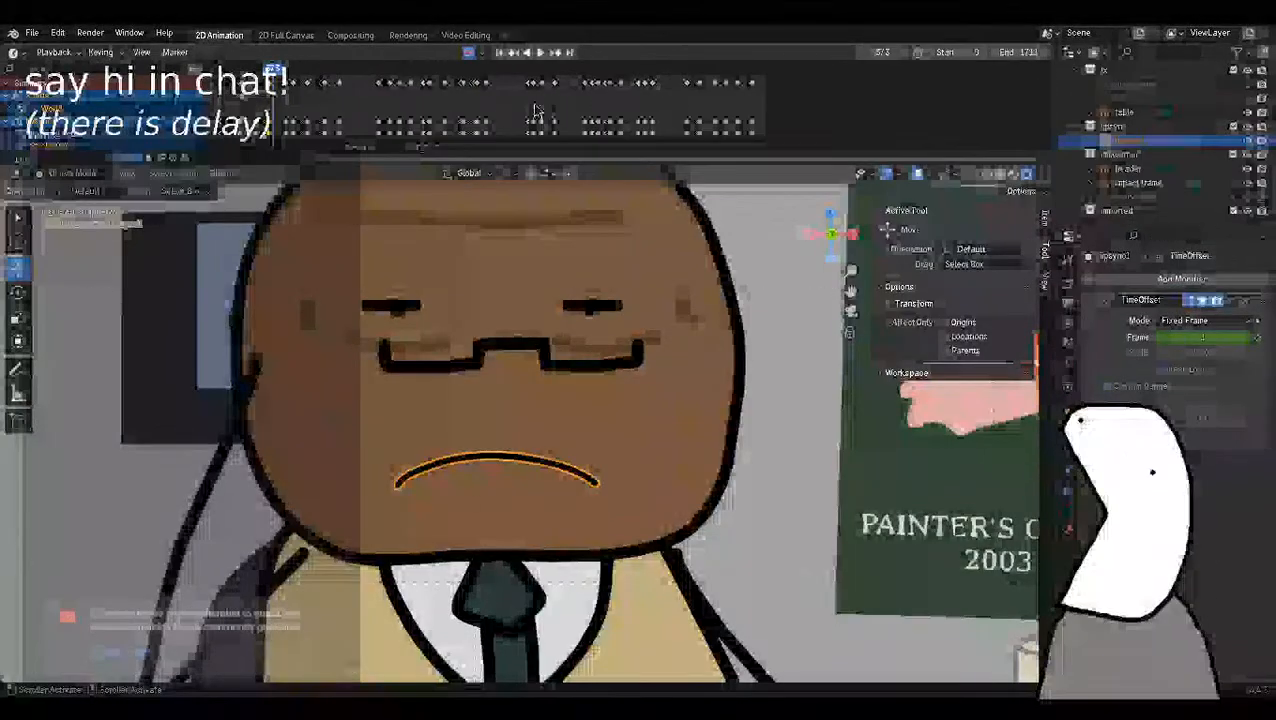
middle_drag(535, 110, 795, 117)
scroll(567, 118, up, 15)
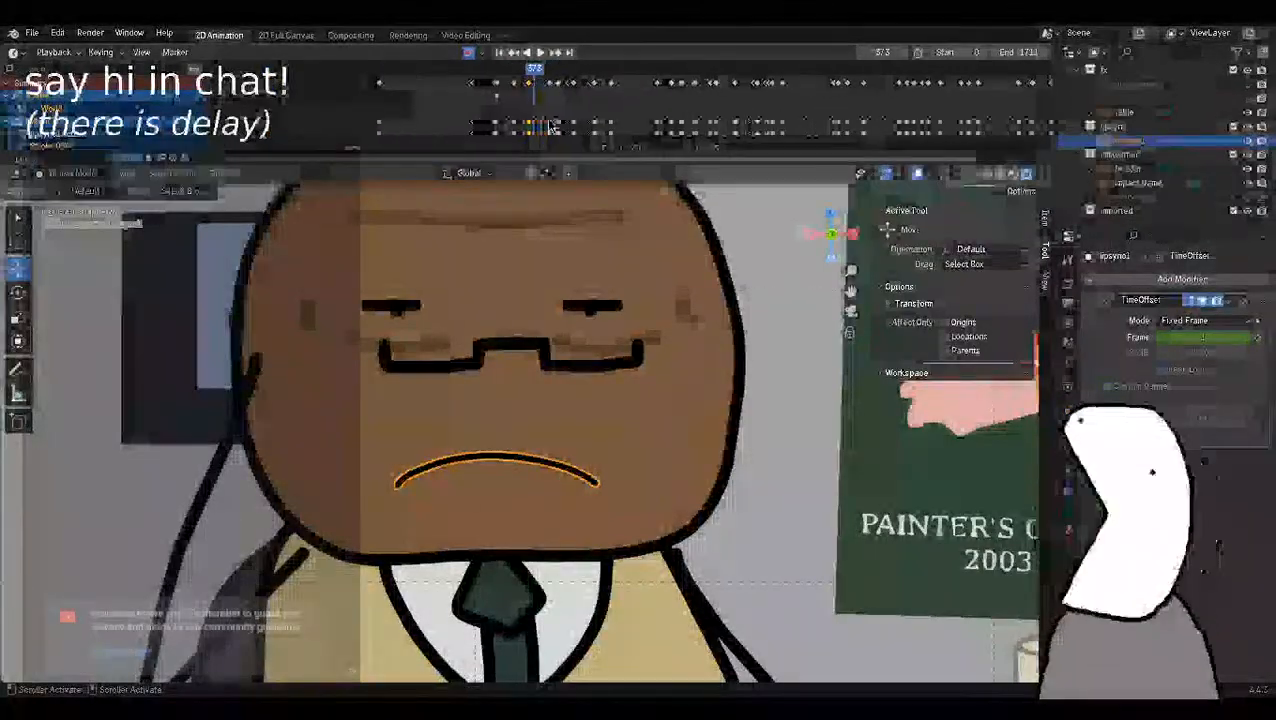
middle_drag(508, 117, 644, 131)
scroll(644, 131, up, 10)
scroll(644, 131, up, 8)
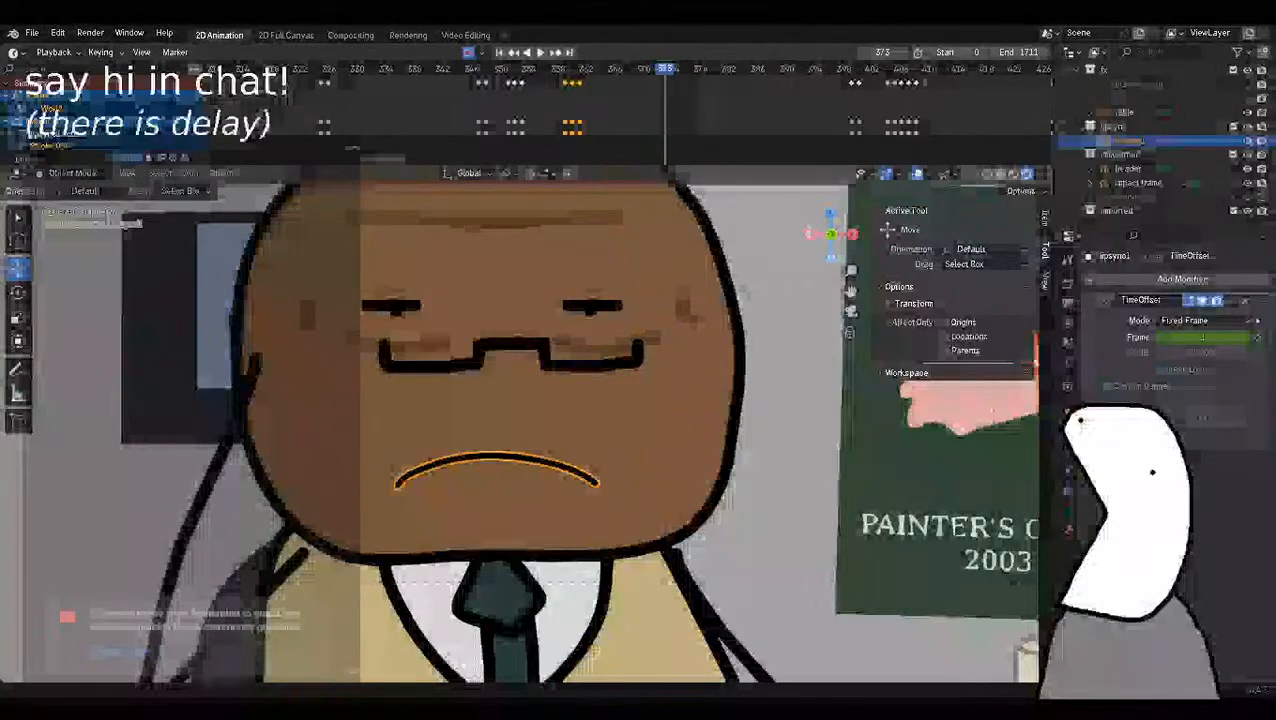
Play back to frame 360 and step between frames 359 and 361 to compare the mouth shapes.
key(alt+Tab)
key(alt+Tab)
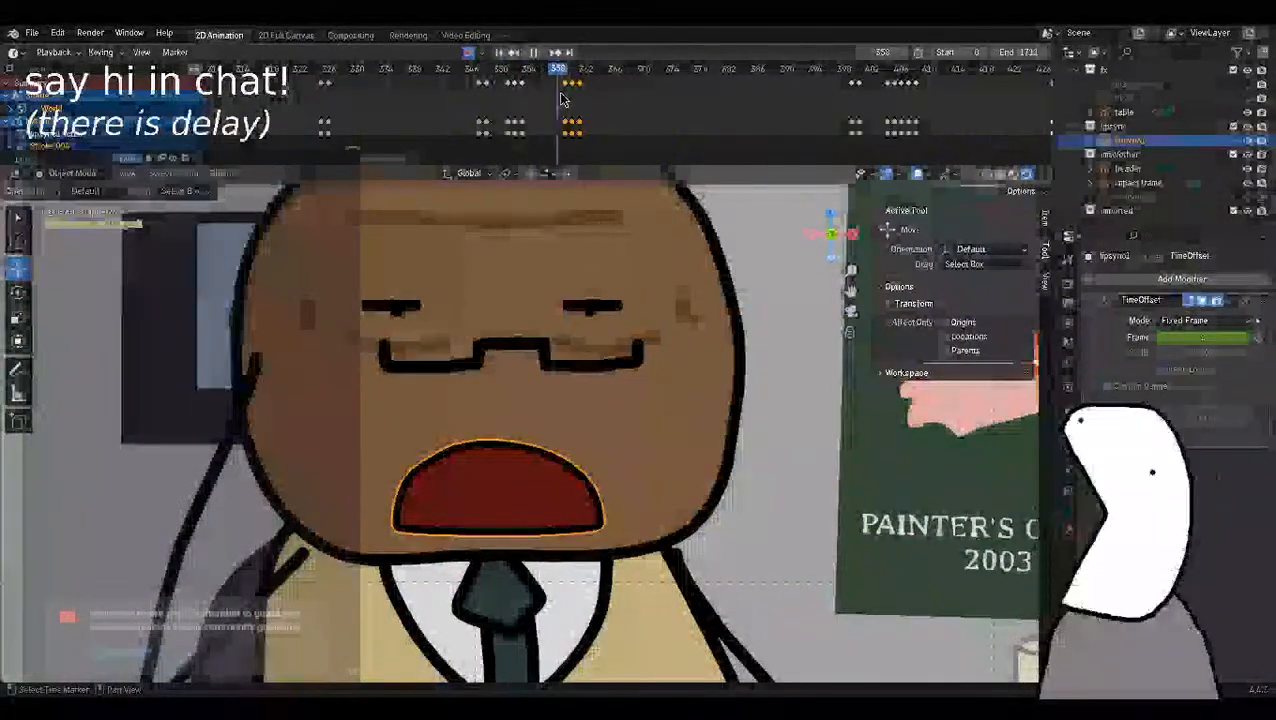
key(space)
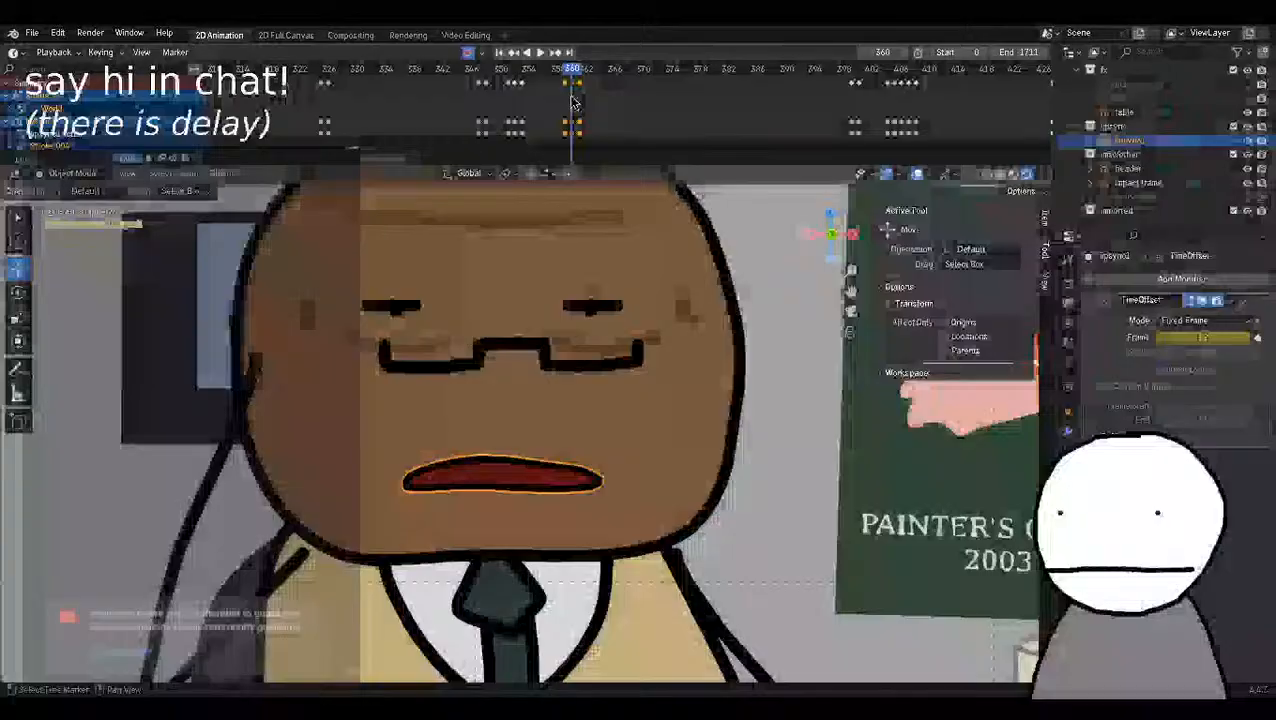
key(Right)
key(Left)
key(Left)
key(Right)
key(Right)
key(Left)
key(Right)
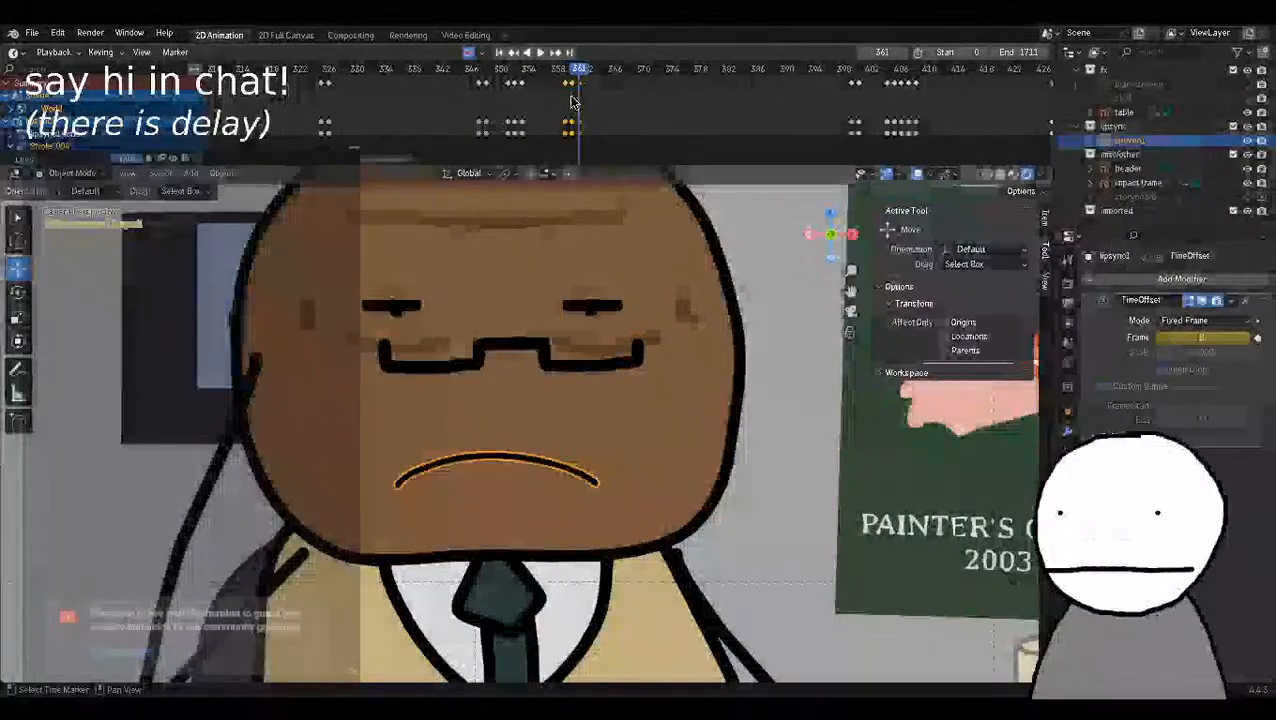
Step forward from frame 361 to around frame 386 to locate the next mouth movement.
key(Right)
key(Right)
key(Right)
key(Right)
key(Right)
key(Right)
key(Right)
key(Right)
key(Right)
key(Right)
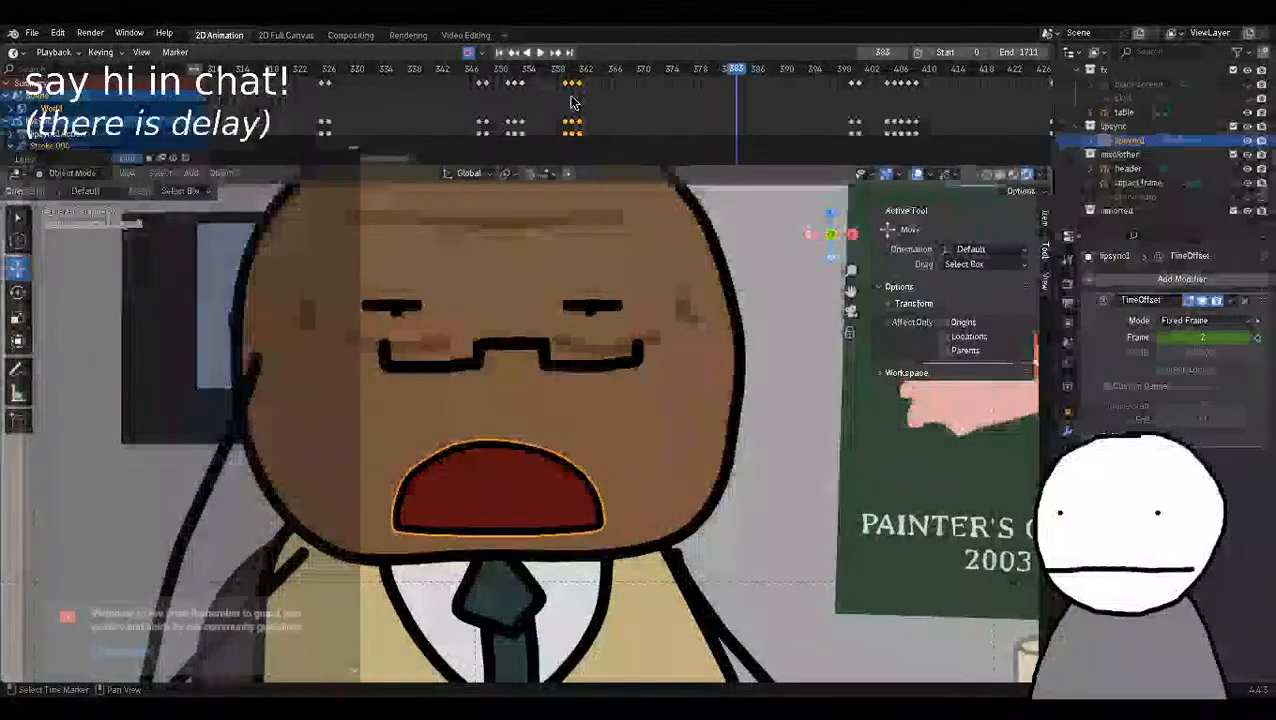
key(Right)
key(Left)
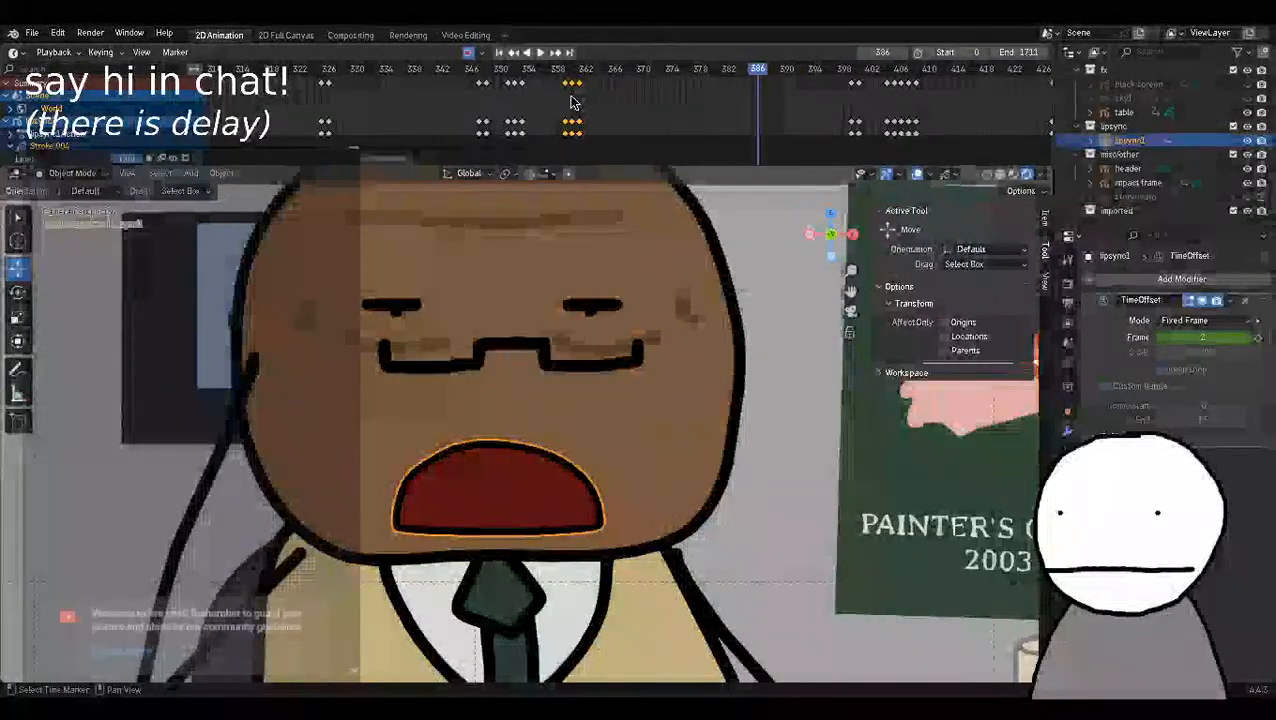
Key the TimeOffset Frame value of lipsync1 at frame 385 and set it to 1 at frame 386.
click(1259, 341)
key(Left)
text(1)
key(Return)
key(Right)
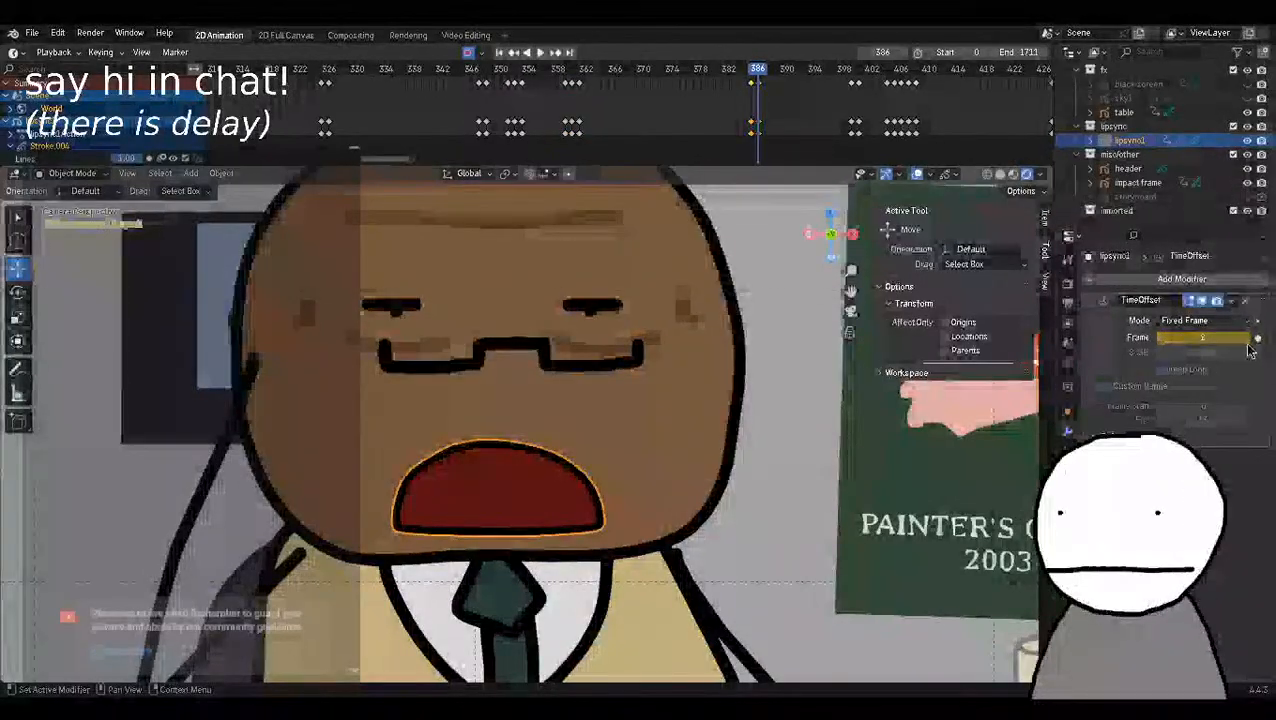
text(1)
key(Return)
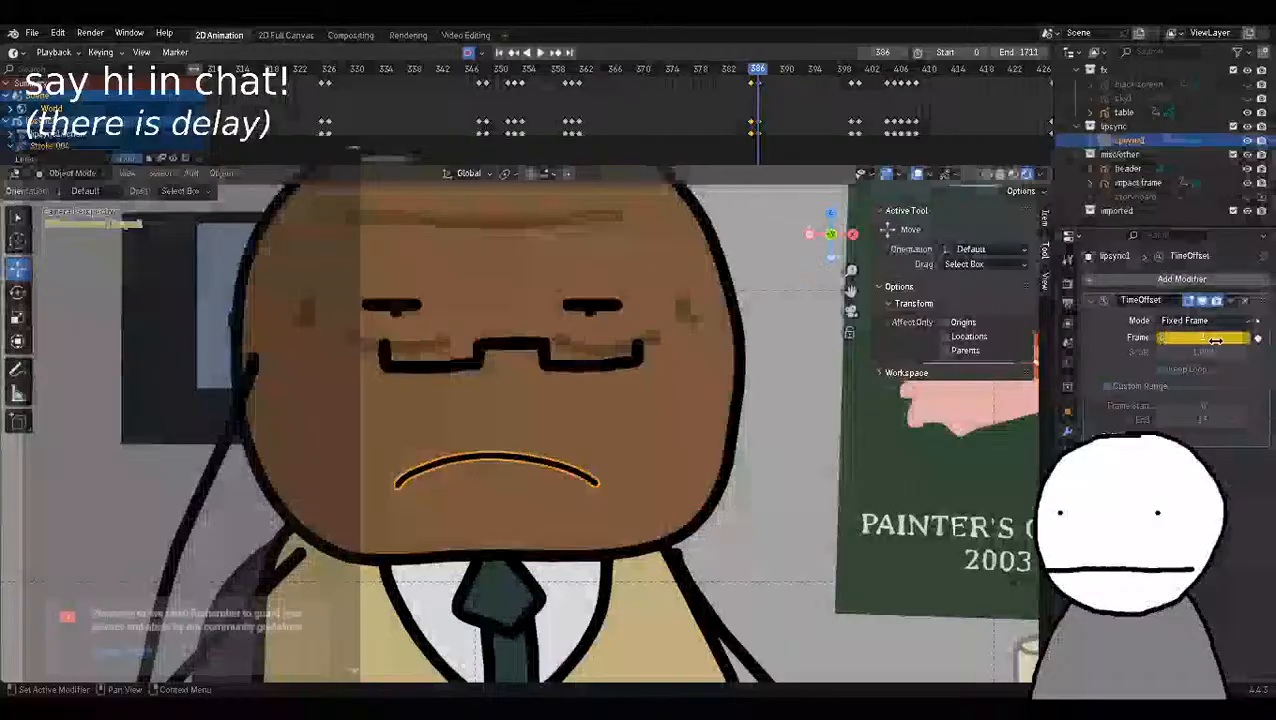
Key the mouth shape with teeth at frame 387 and the TimeOffset Frame value 2 at frame 388.
key(Right)
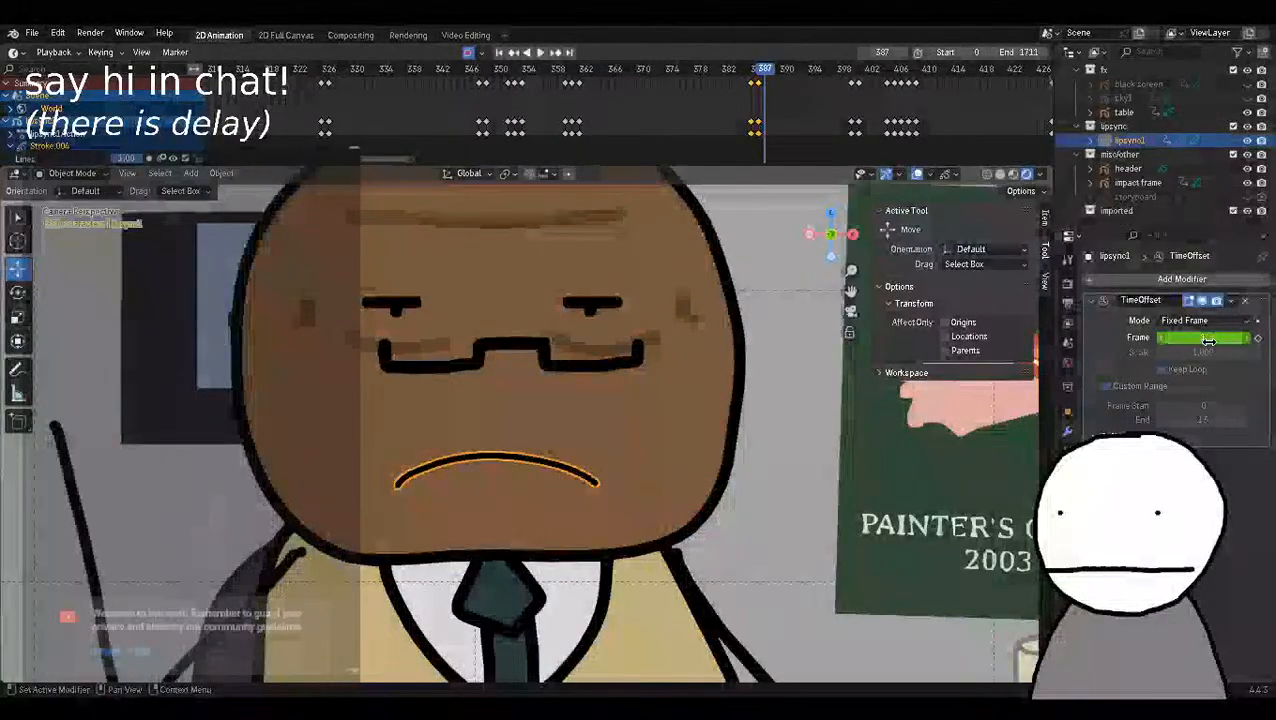
text(2)
key(Return)
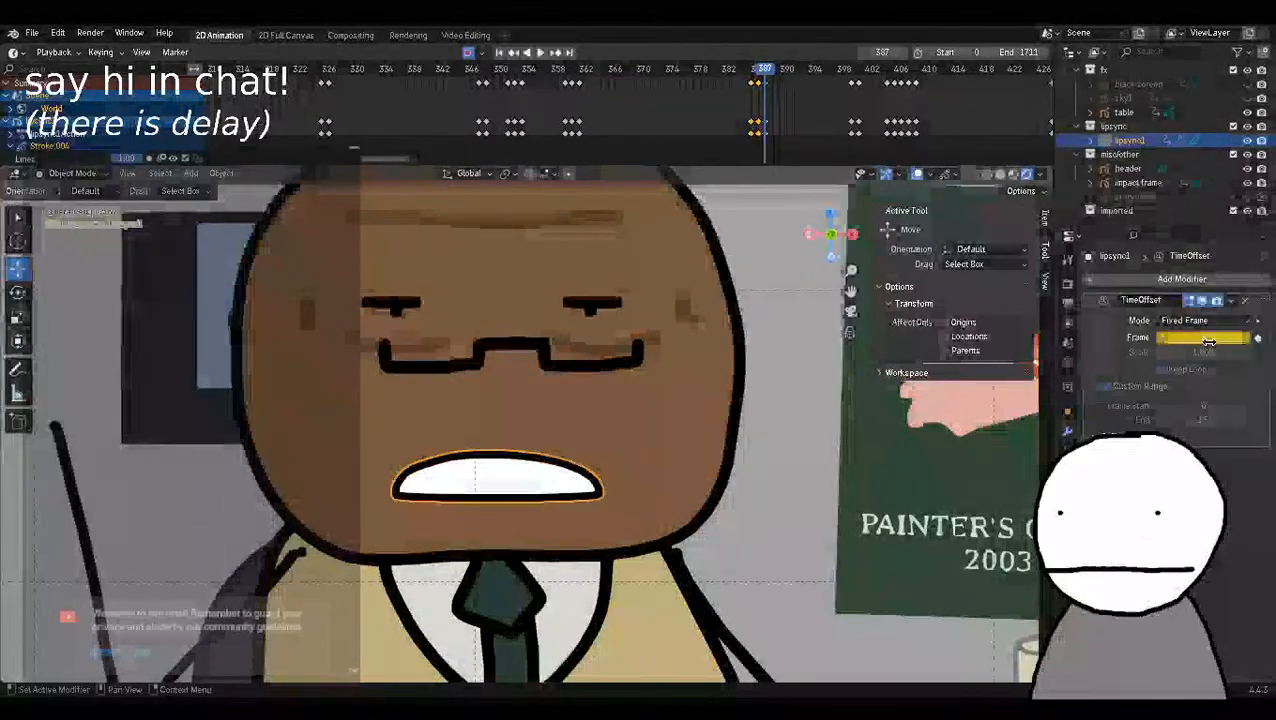
key(Right)
text(2)
key(Return)
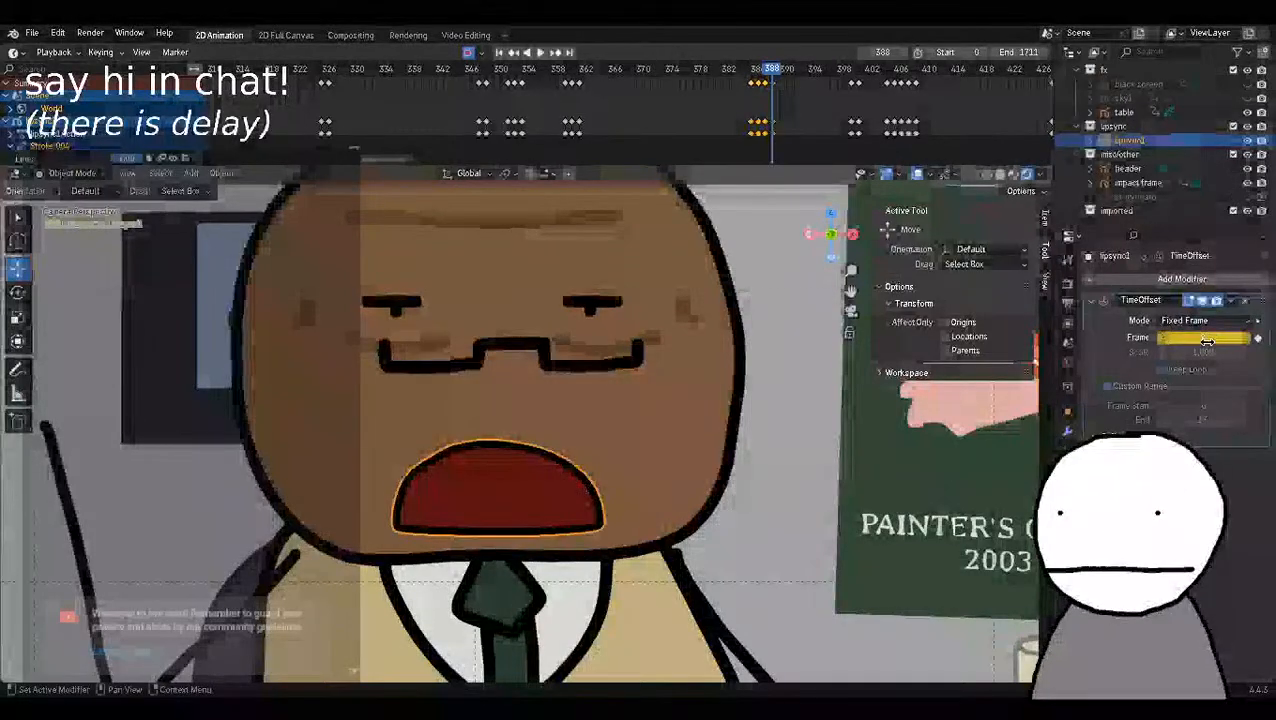
Key the TimeOffset Frame value of lipsync1 as 2 at frame 389, 3 at frame 390 and 1 at frame 391.
key(Right)
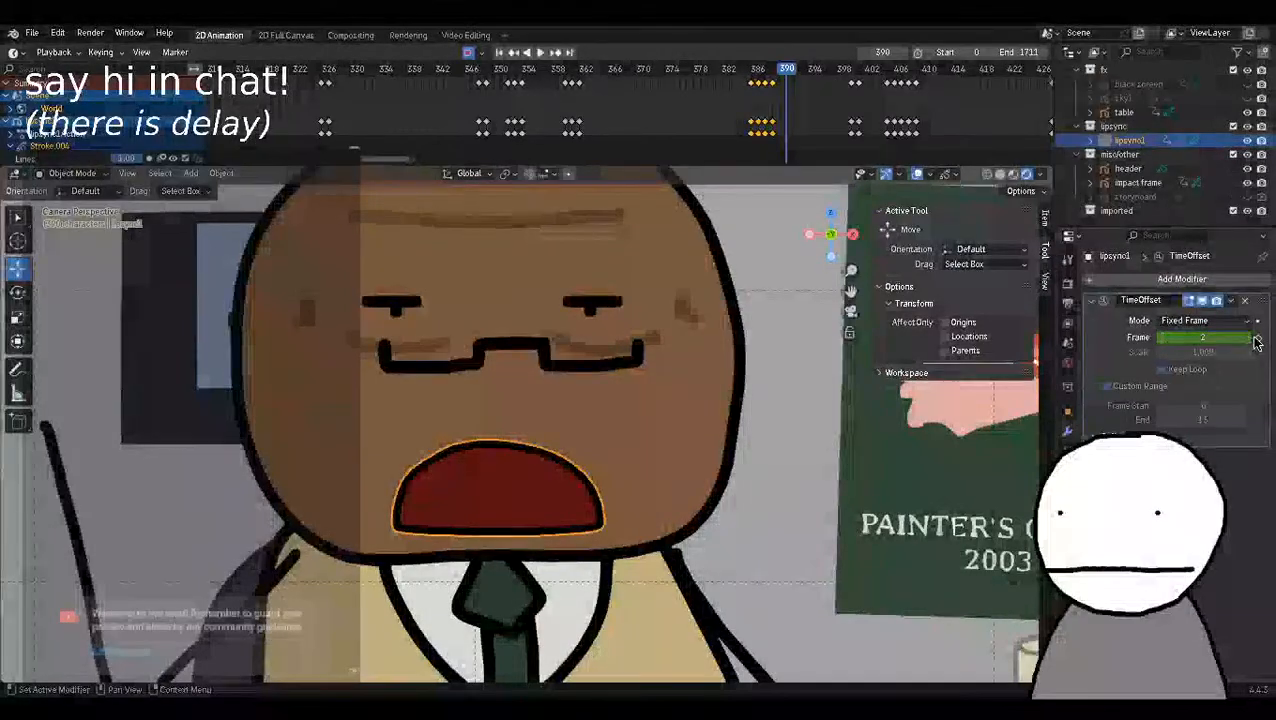
key(Right)
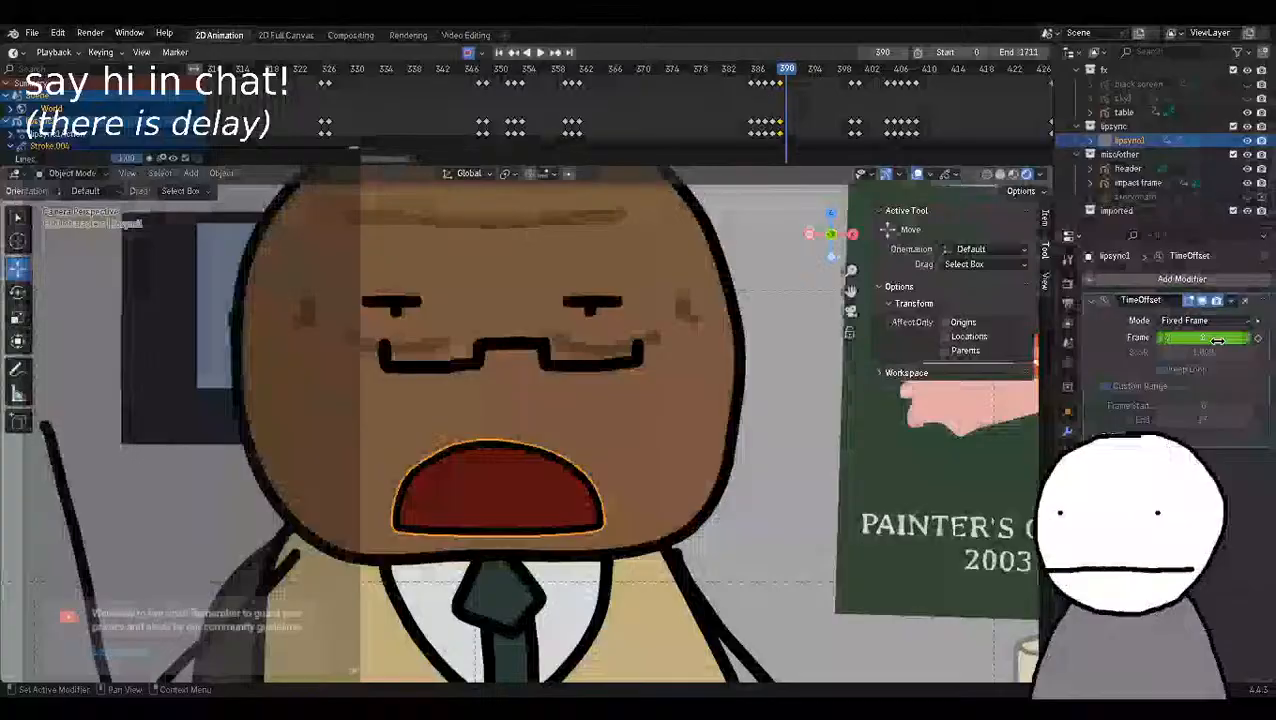
click(1217, 341)
text(3)
key(Return)
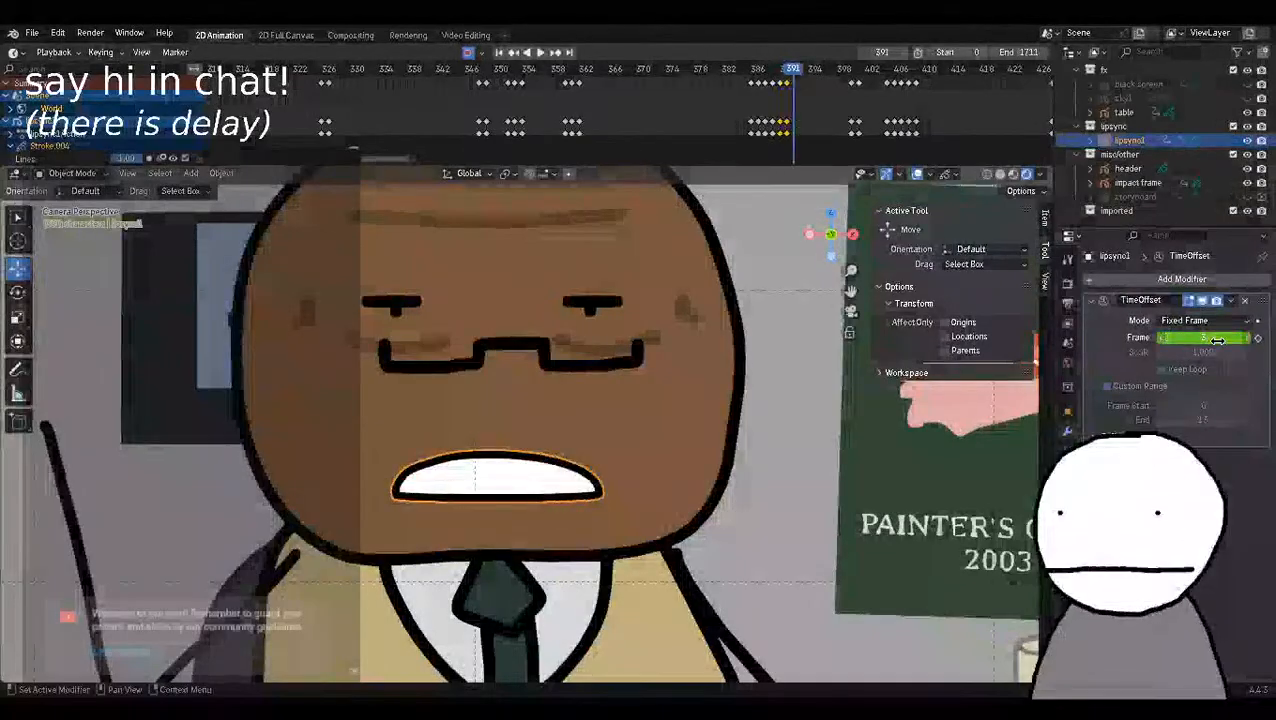
click(1217, 341)
text(1)
key(Return)
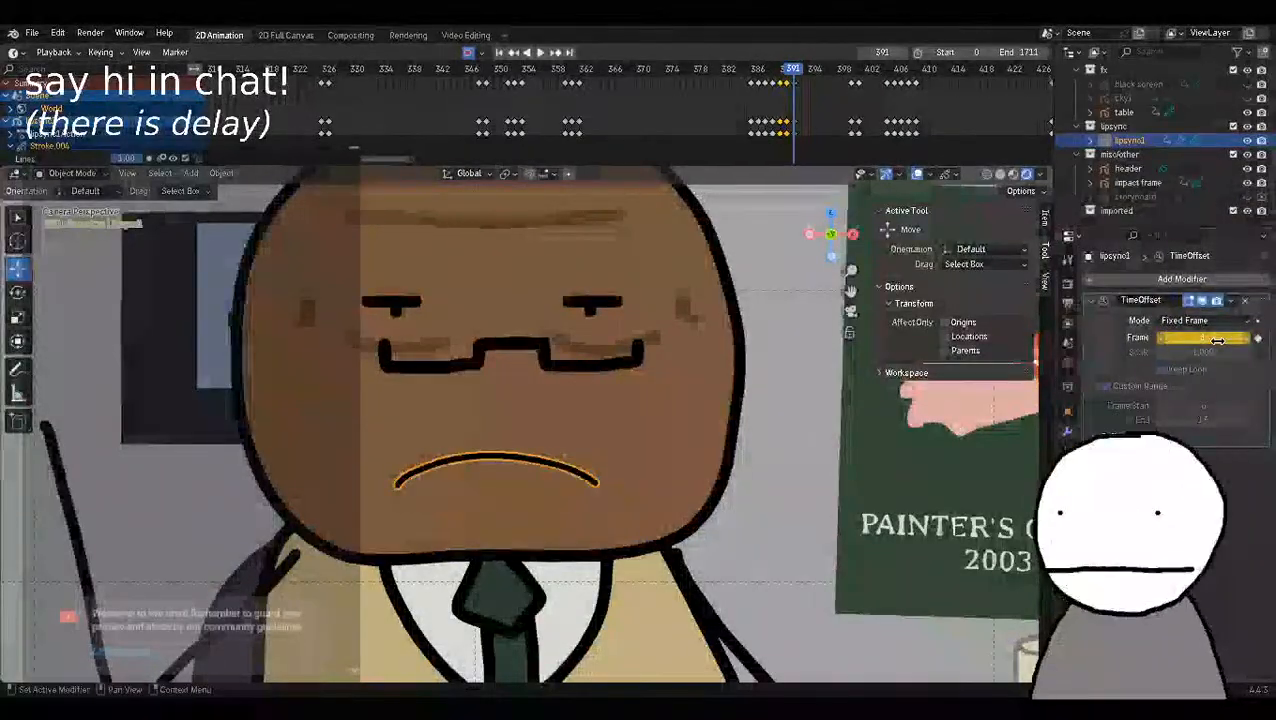
Key the TimeOffset Frame value of lipsync1 as 2 at frame 392 and as 1 at frame 393.
key(Right)
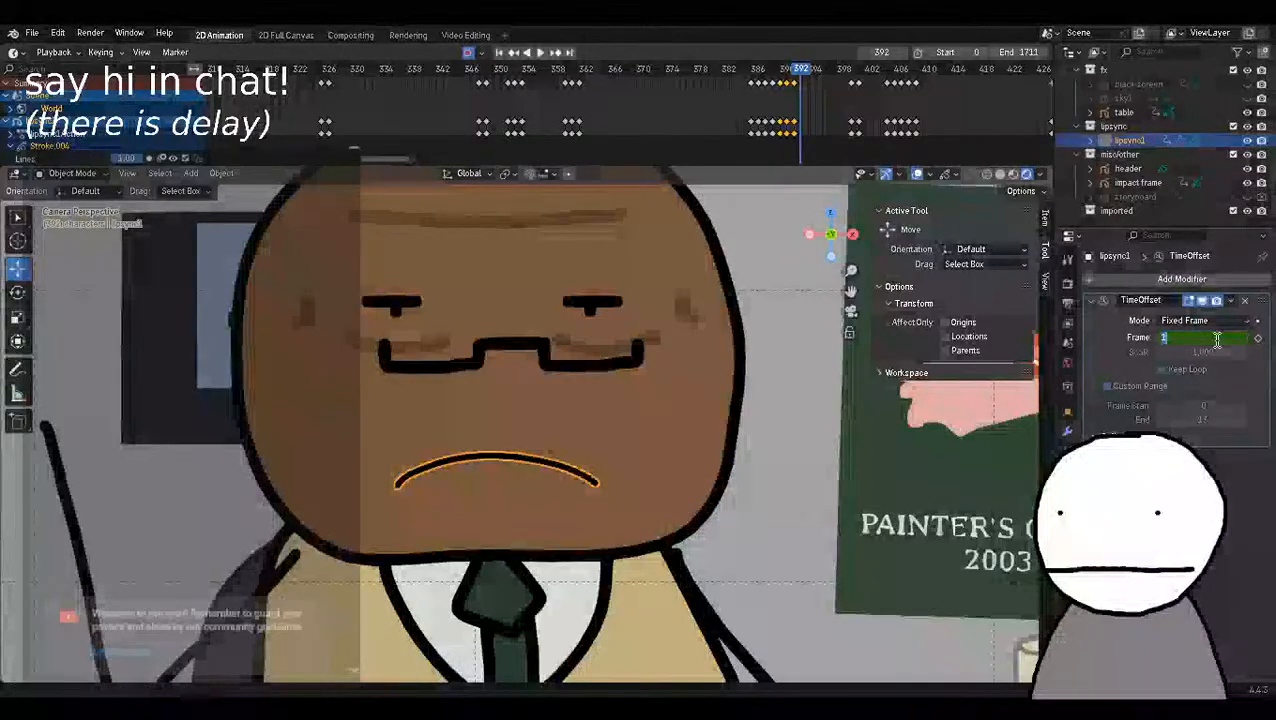
key(Right)
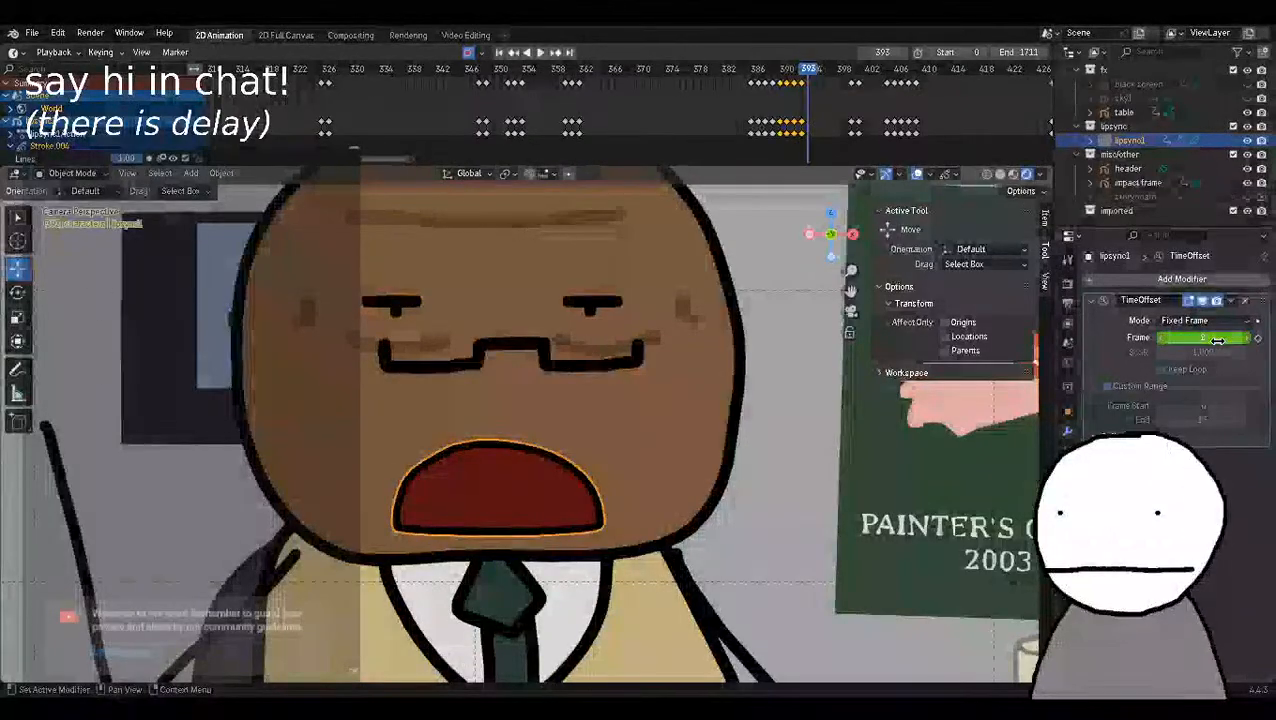
text(1)
key(Return)
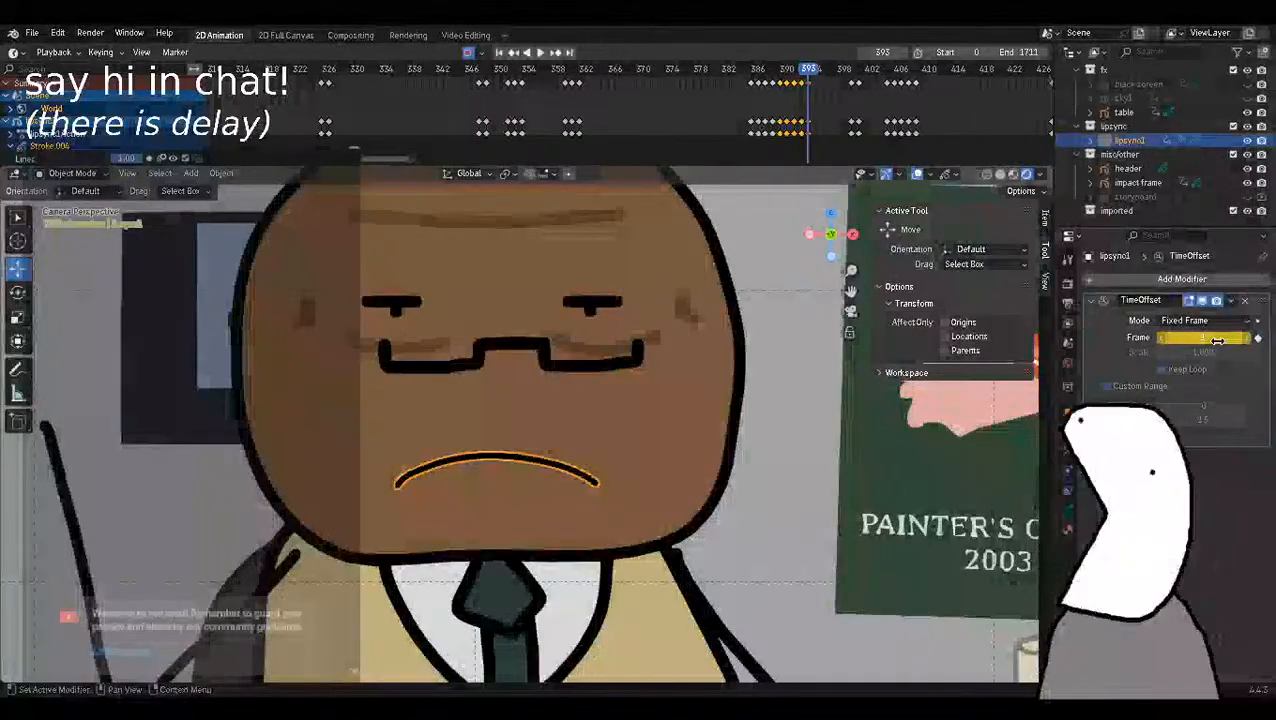
key(Right)
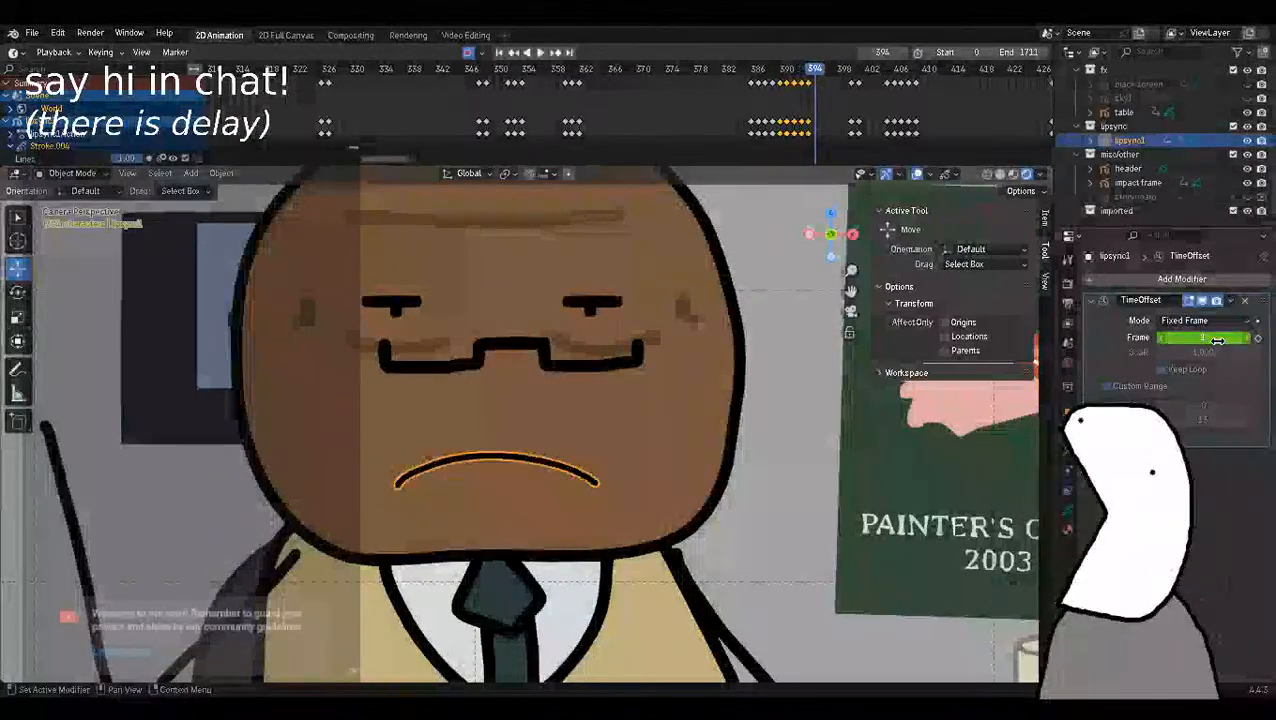
key(Right)
Key the TimeOffset Frame value of lipsync1 as 4 at frame 394 for the round open mouth.
key(Right)
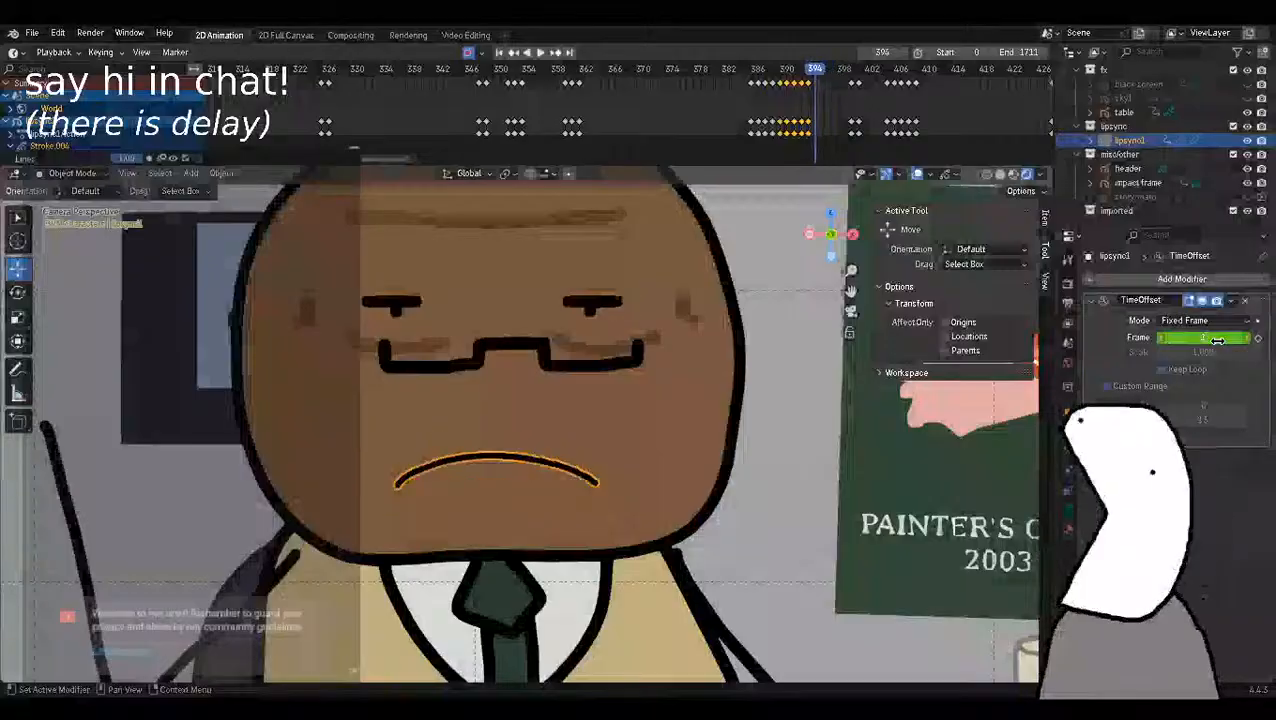
key(Right)
key(Right)
key(Right)
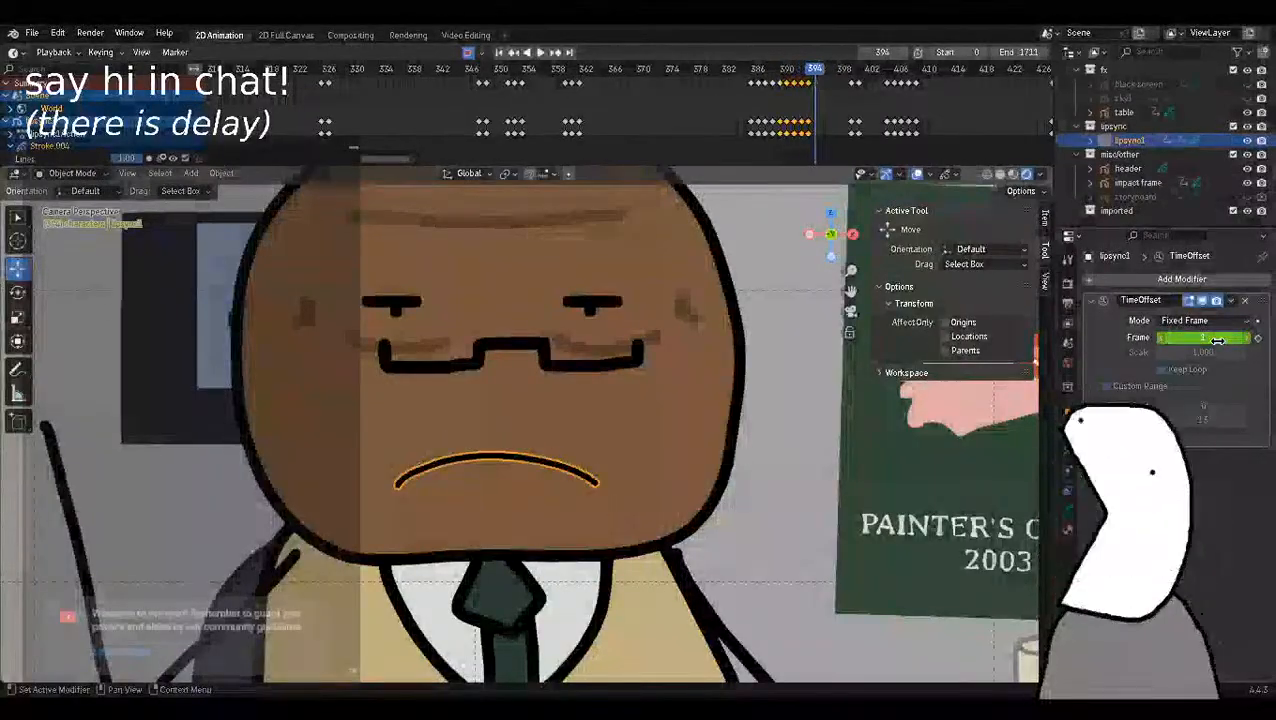
click(1247, 338)
click(1247, 338)
click(1247, 338)
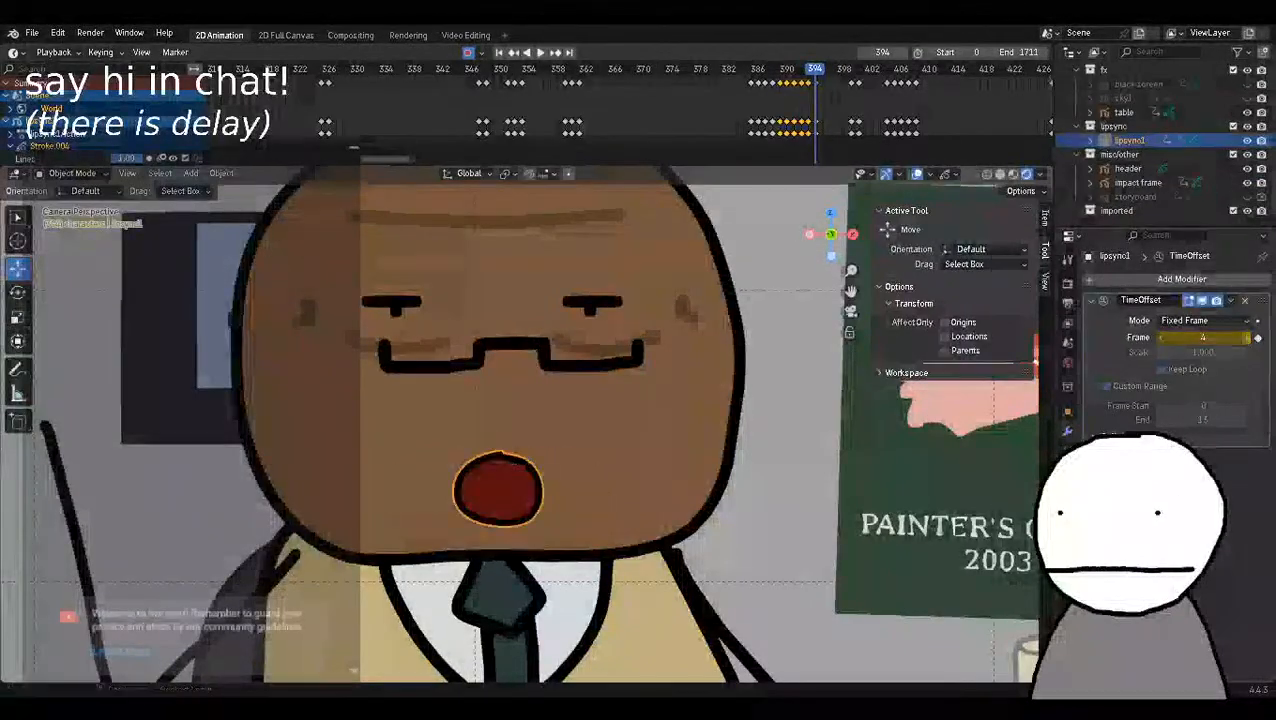
click(1247, 338)
click(1158, 340)
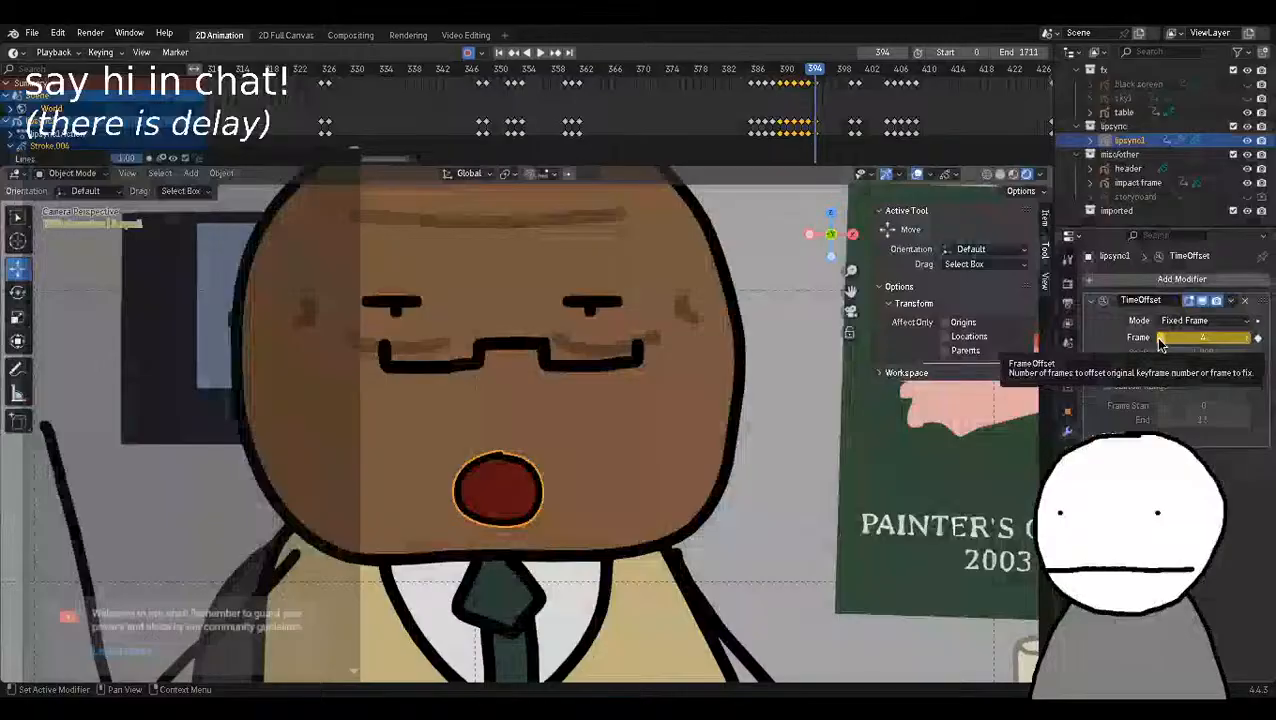
Play back the lip-sync around frame 395 to check its timing and save the file.
key(Right)
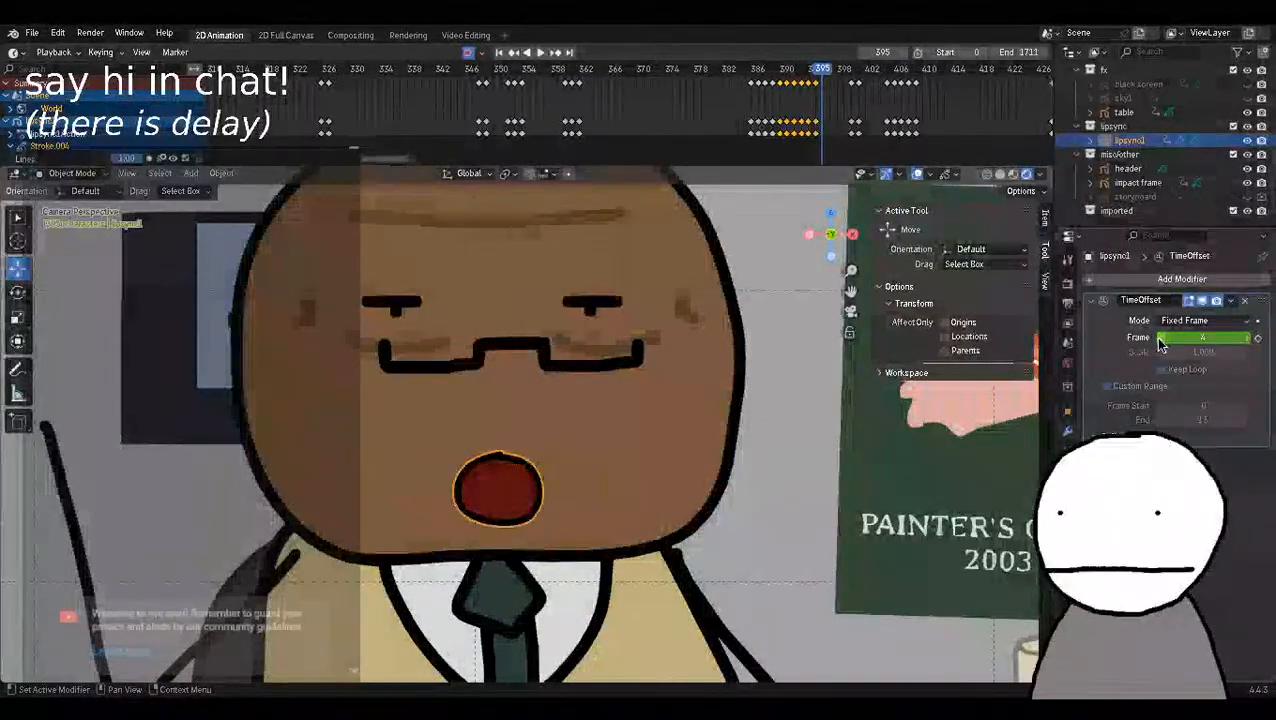
key(Down)
key(space)
key(space)
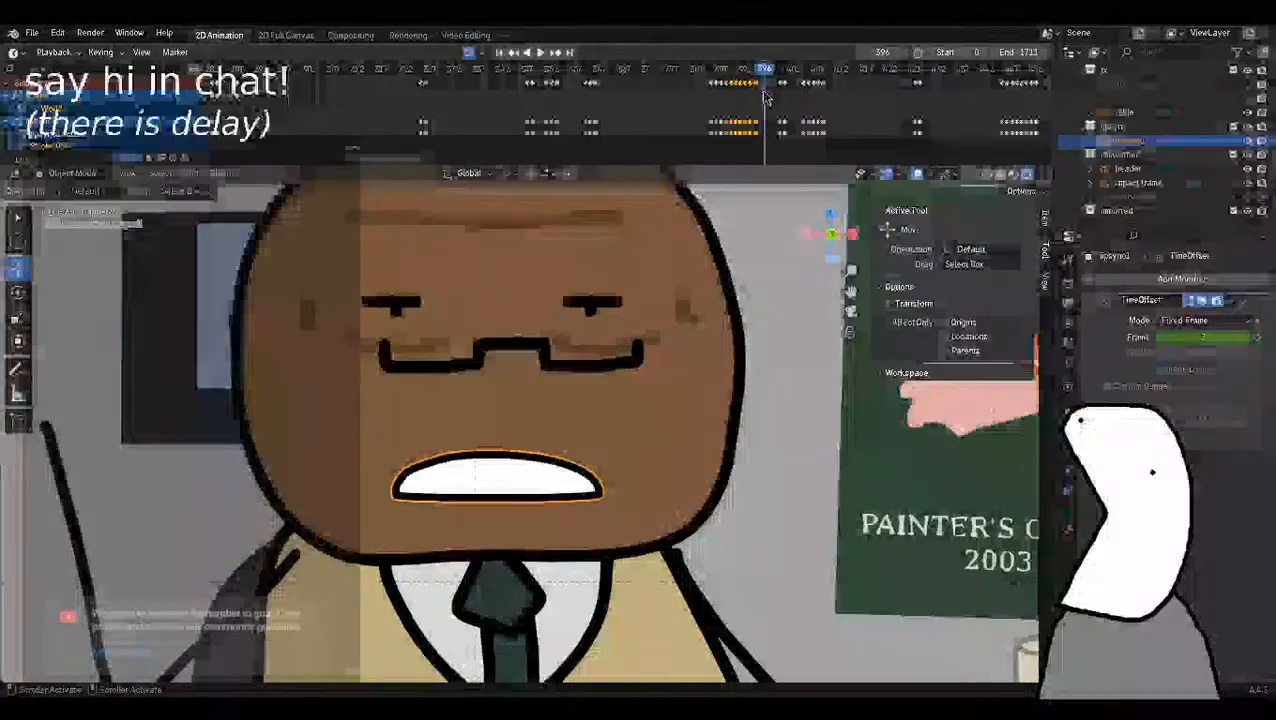
key(ctrl+s)
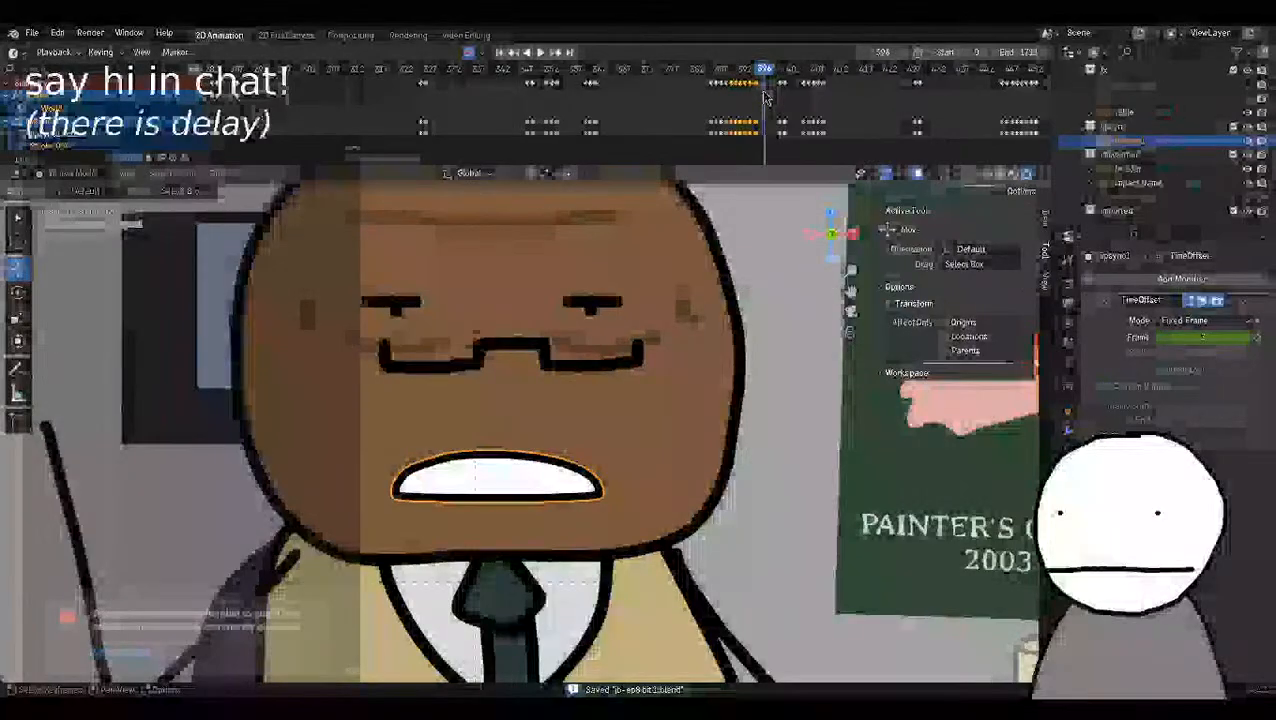
Open the recent project file jb-ep8 bit 2.blend.
click(32, 34)
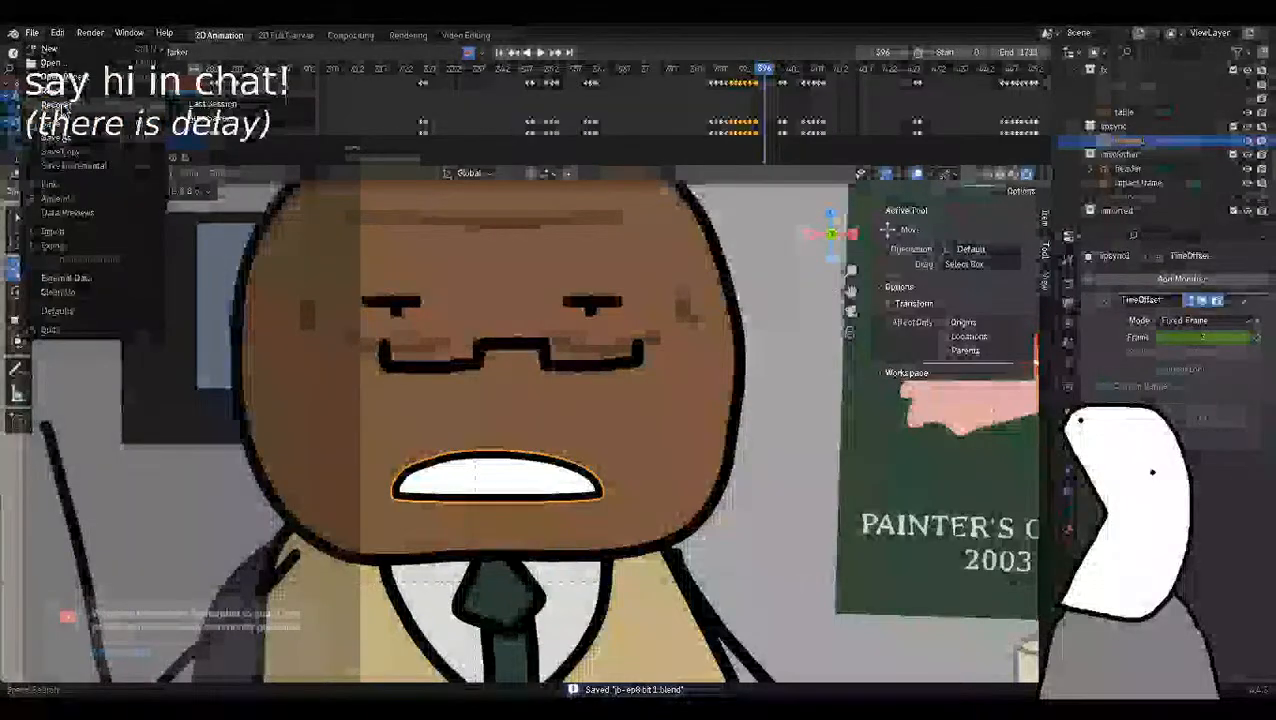
mouse_move(58, 104)
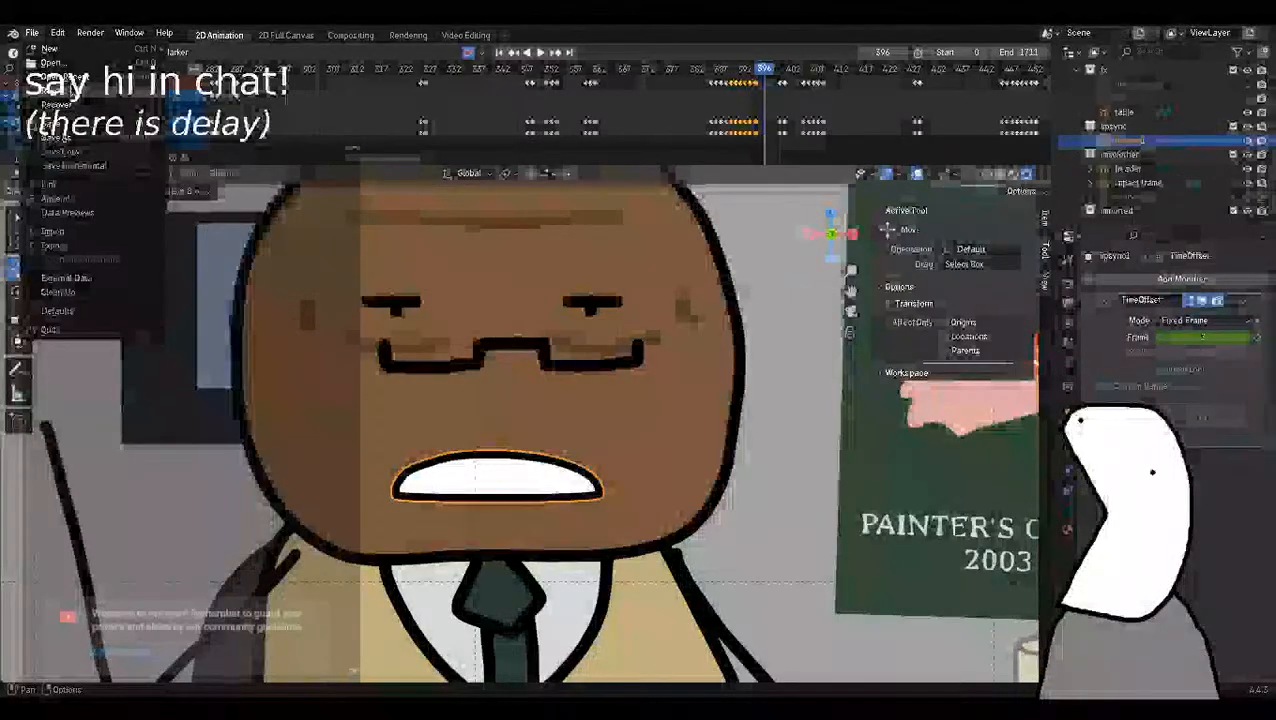
mouse_move(60, 76)
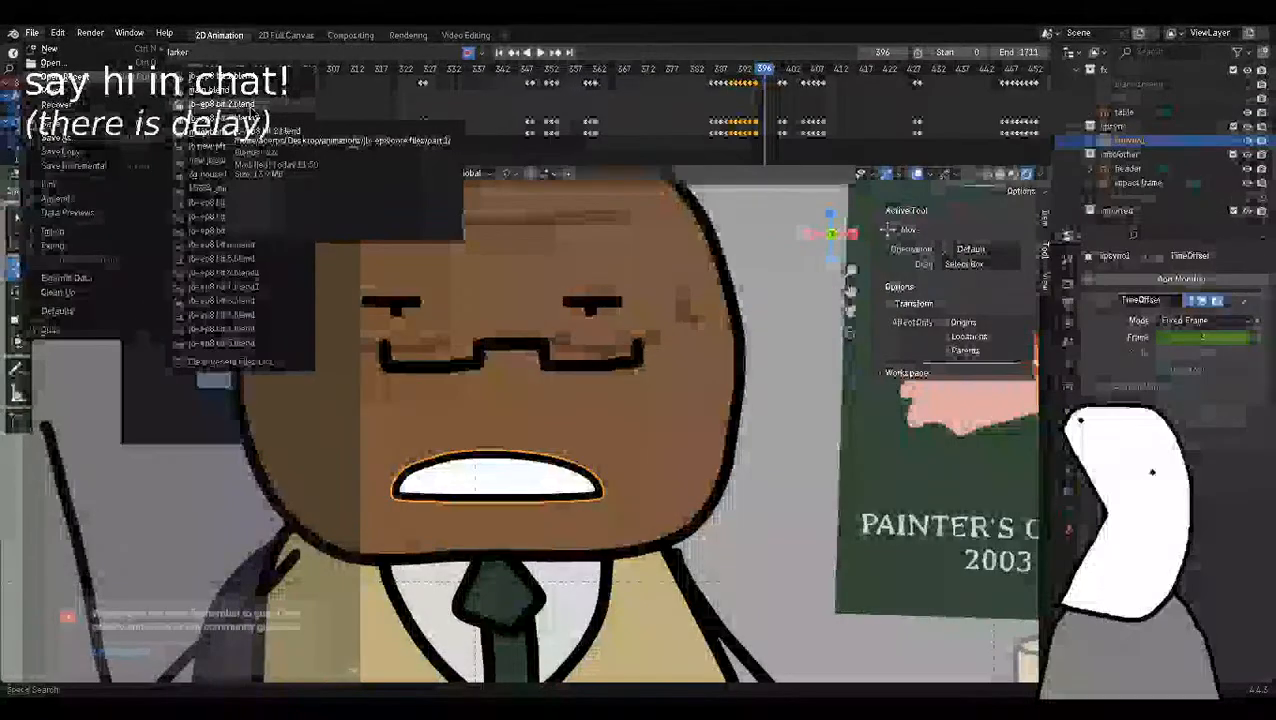
click(222, 104)
scroll(589, 357, up, 3)
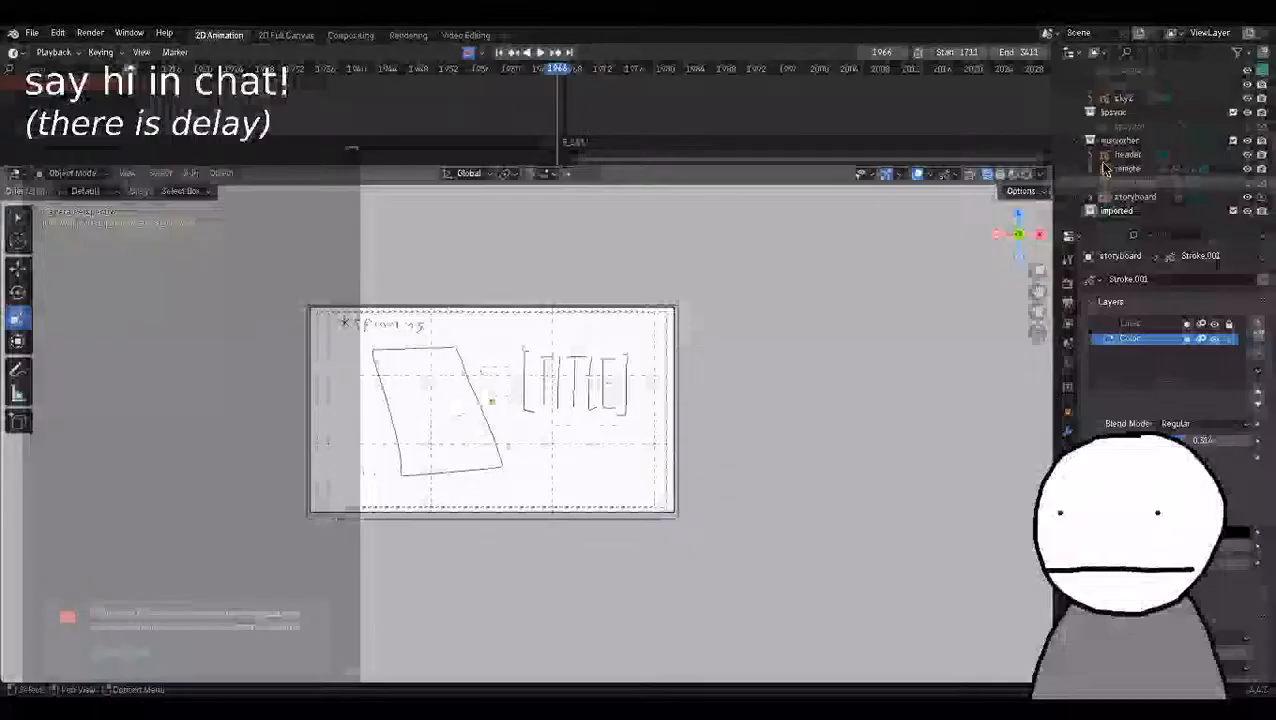
Scrub the timeline back from the title storyboard at frame 1966 to the start of the section at frame 1712.
click(424, 470)
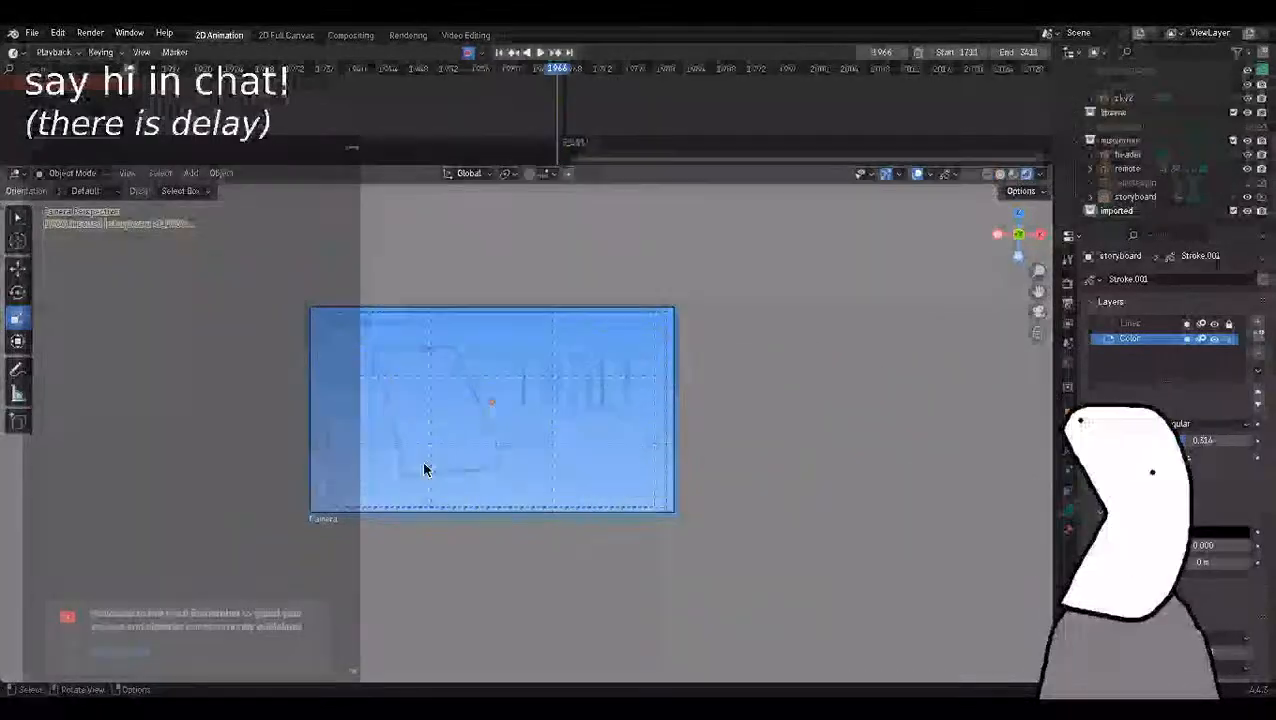
scroll(424, 470, up, 3)
scroll(424, 470, down, 2)
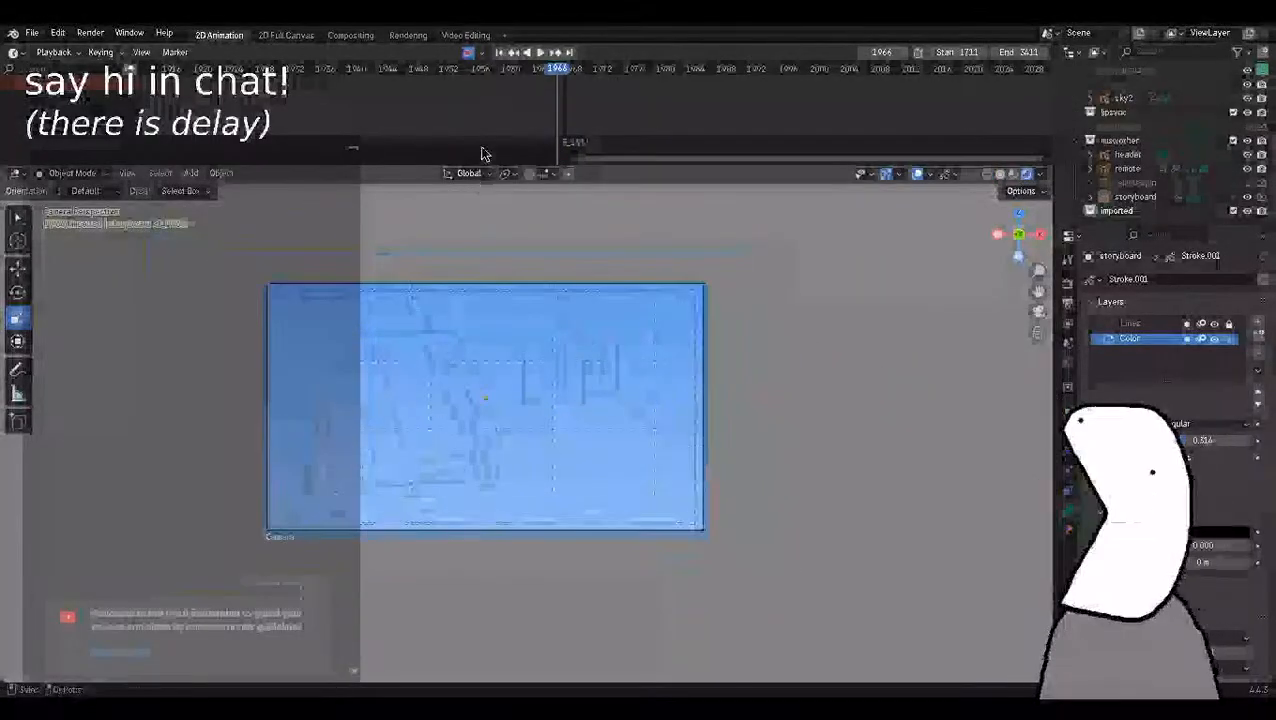
drag(558, 75, 411, 93)
scroll(418, 105, down, 5)
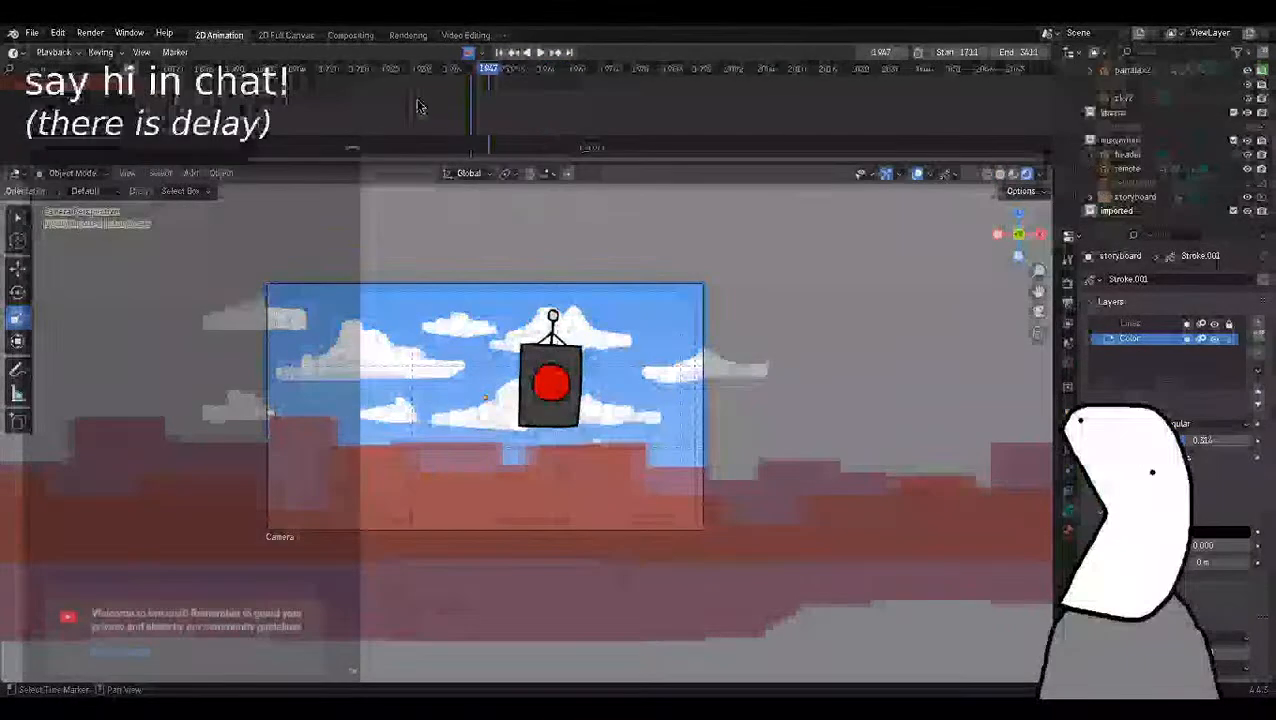
scroll(474, 136, down, 12)
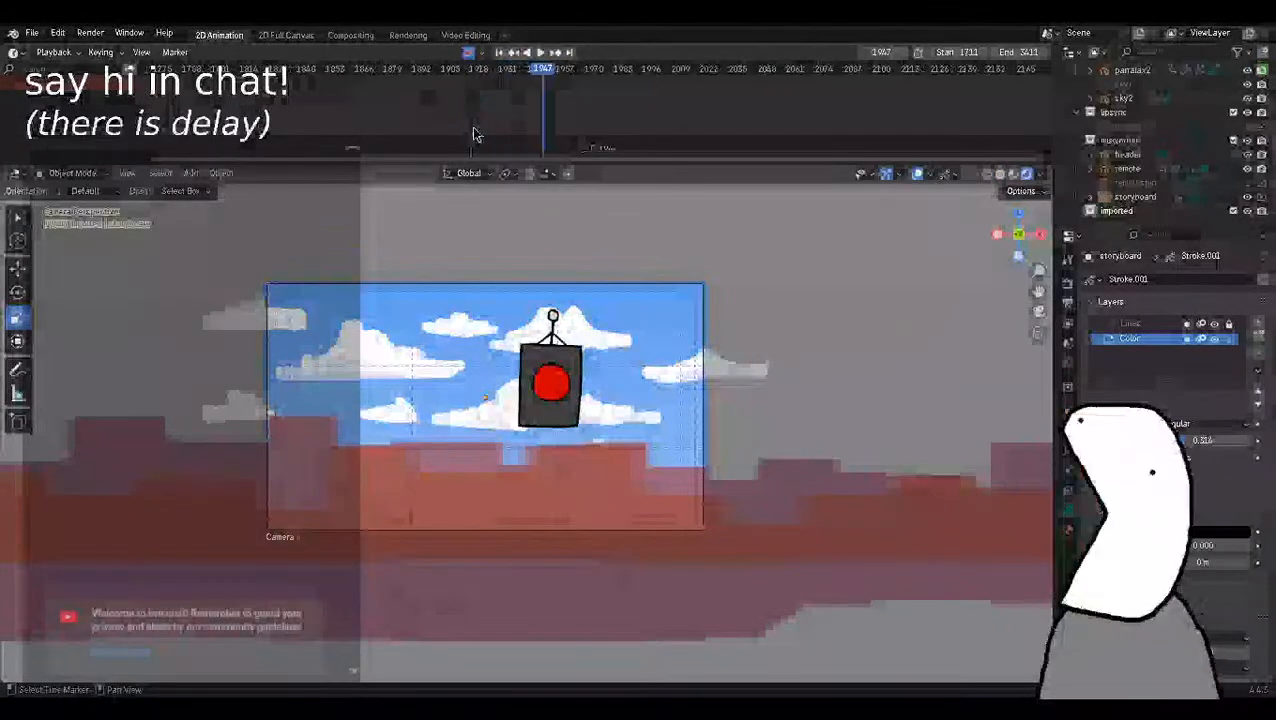
drag(564, 70, 357, 118)
scroll(357, 118, up, 5)
middle_drag(364, 122, 555, 128)
scroll(530, 122, up, 4)
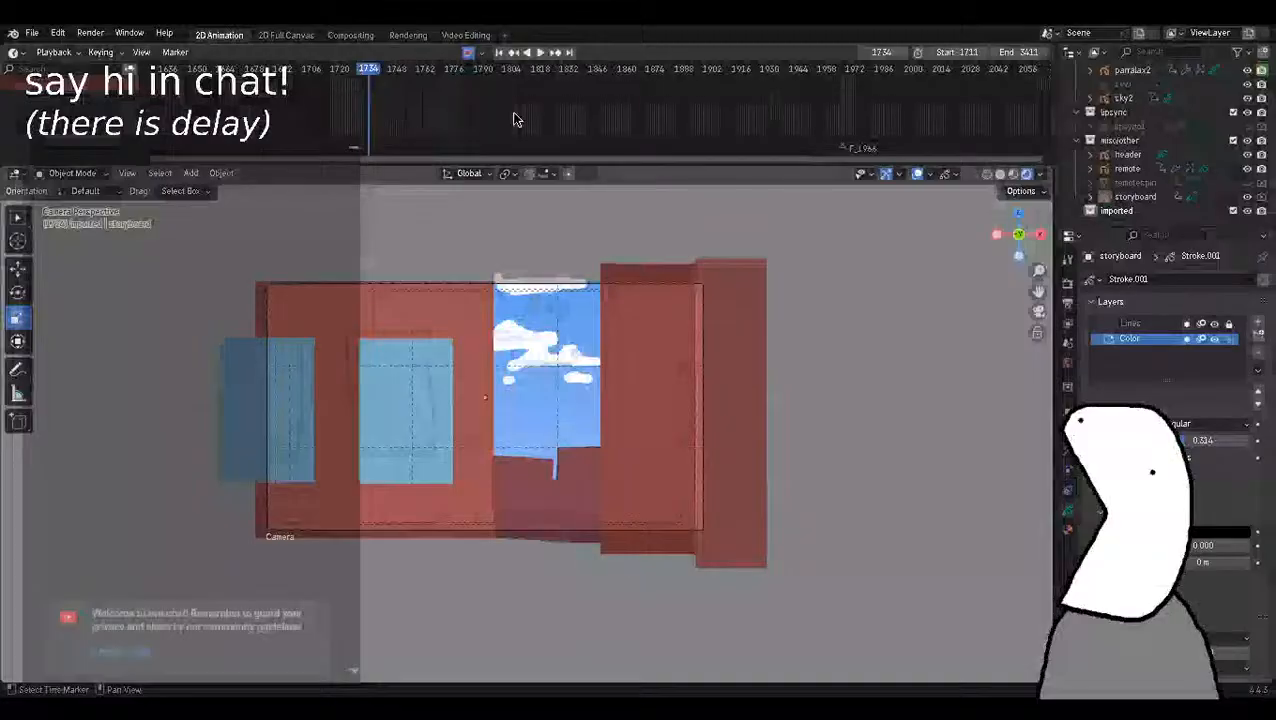
scroll(340, 106, up, 3)
drag(306, 76, 253, 78)
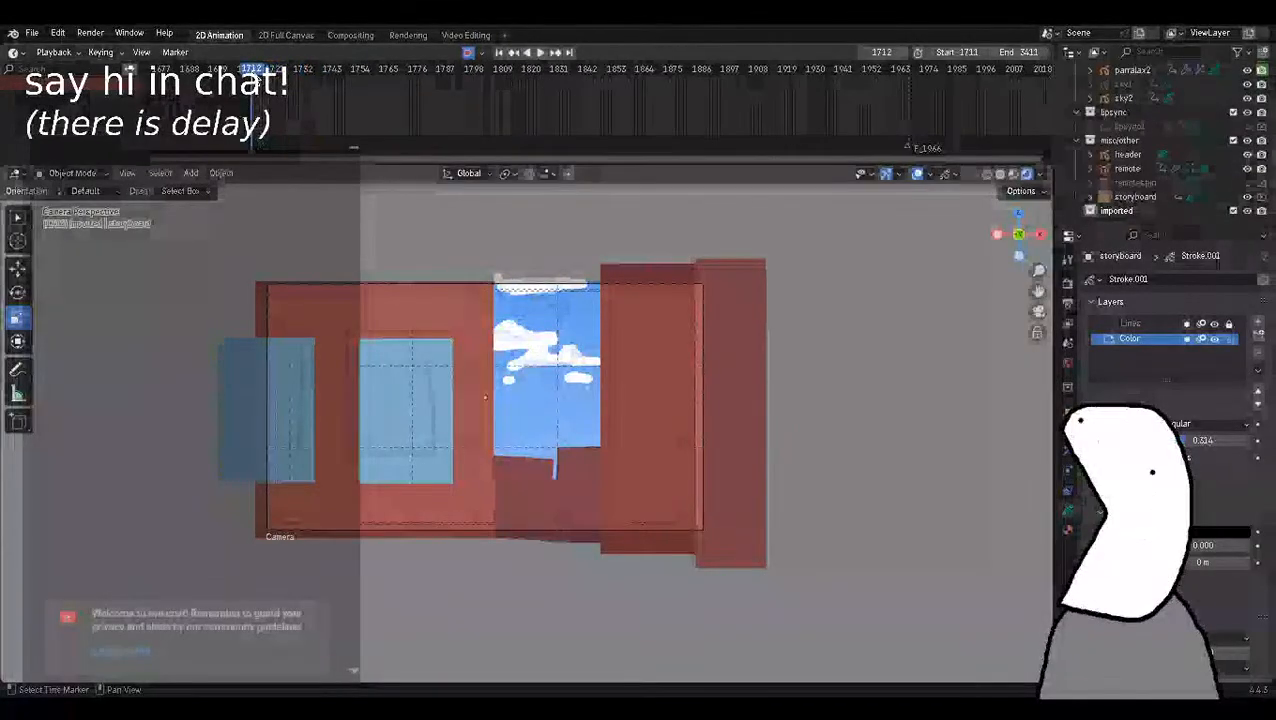
Play the broken window shot from frame 1712 and the flying remote shot up to the storyboard sketches.
key(space)
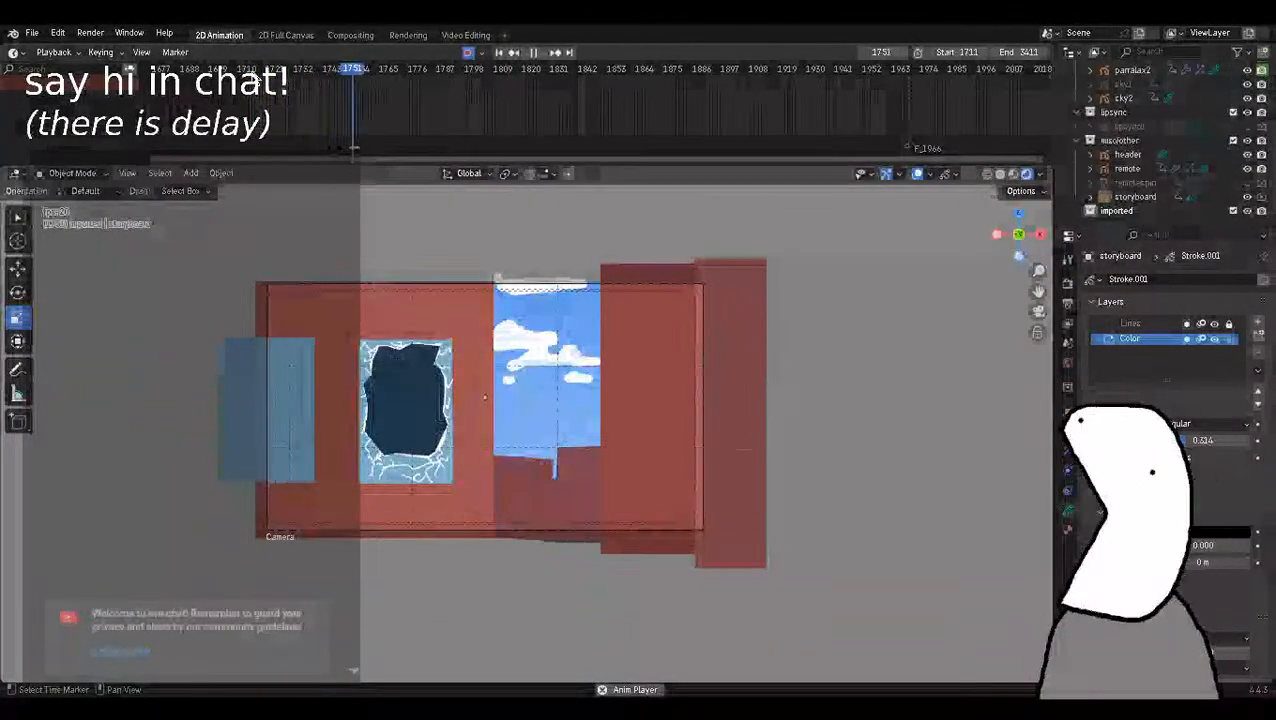
key(space)
key(space)
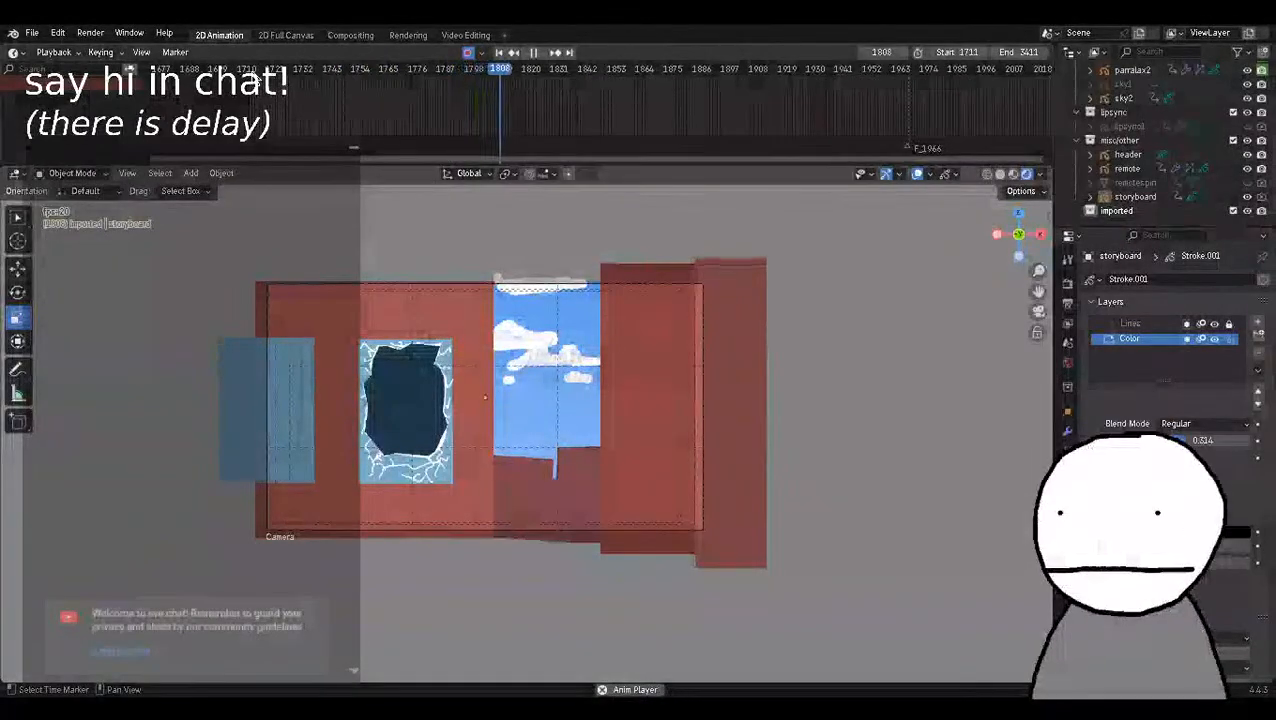
key(space)
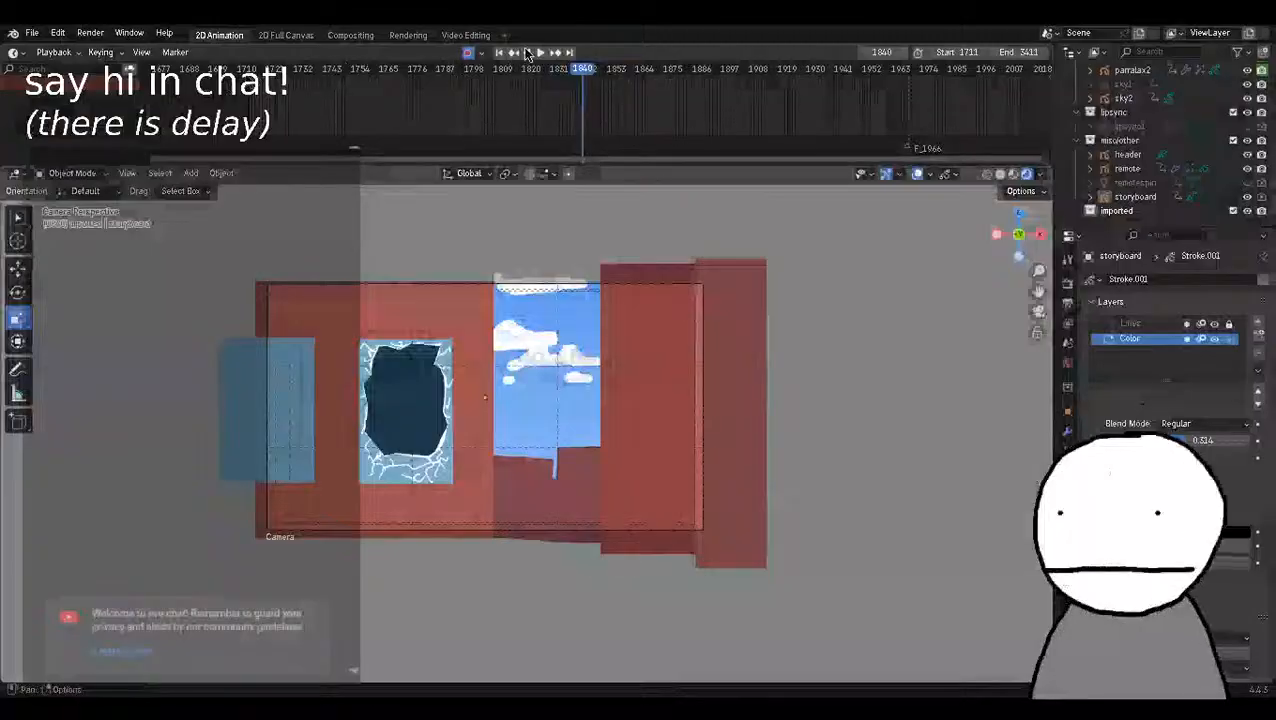
click(684, 78)
key(space)
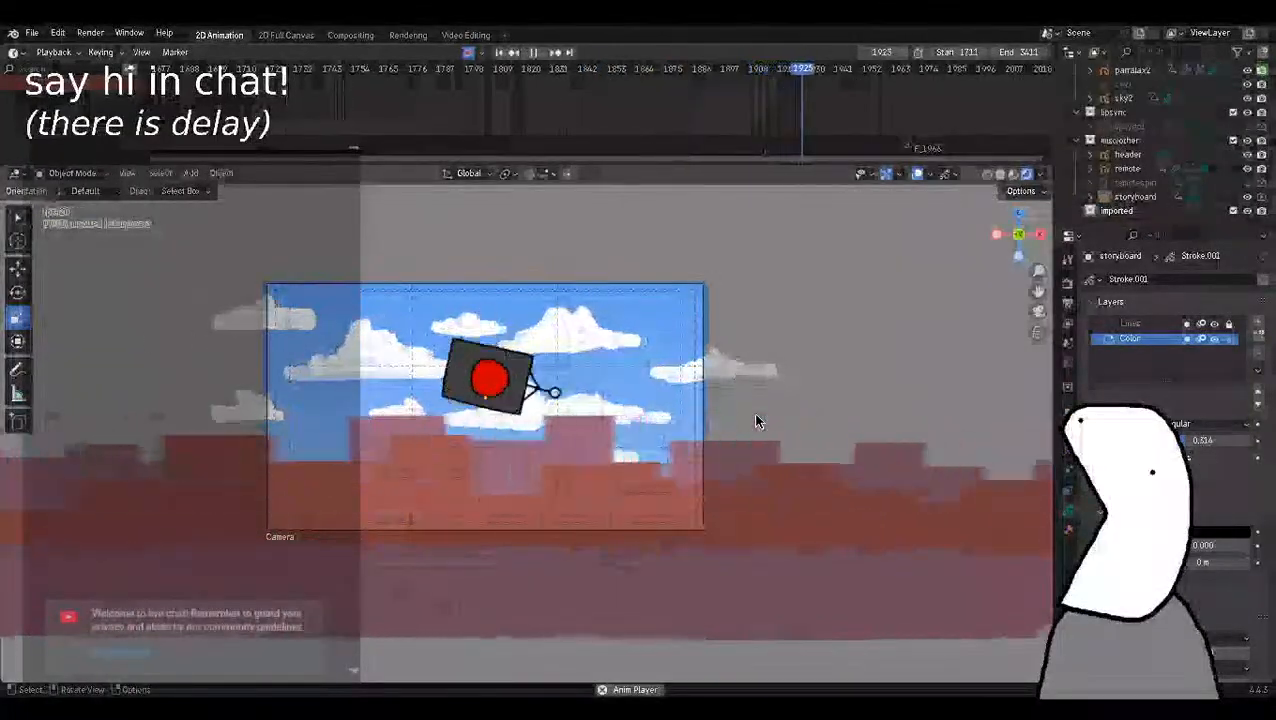
key(space)
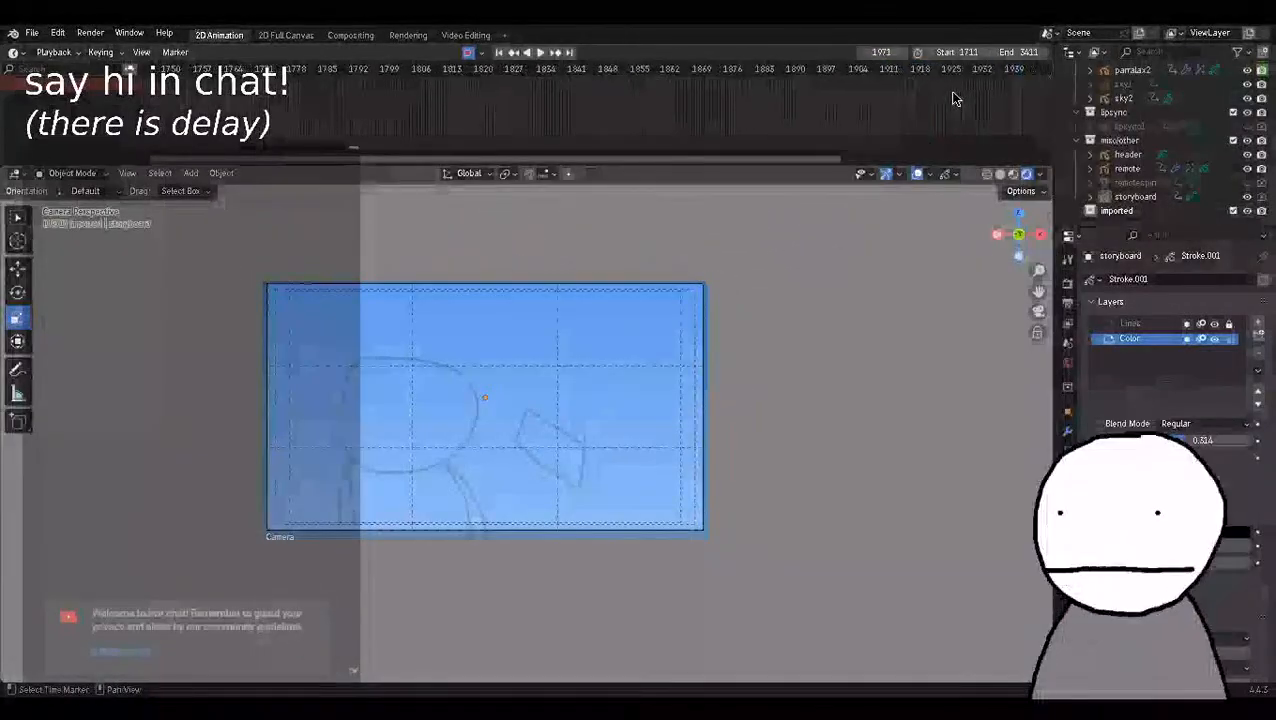
Examine the cut from the remote shot to the title storyboard frame by frame around frame 1966.
scroll(510, 110, up, 6)
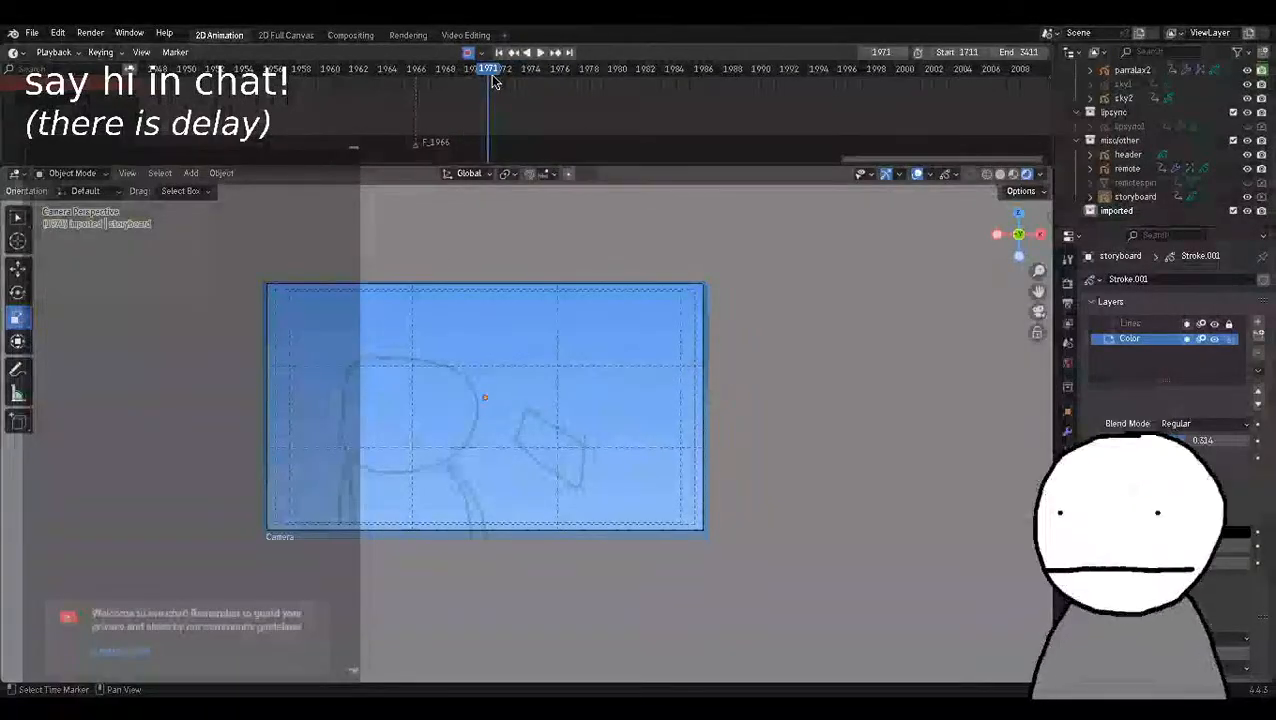
drag(491, 75, 374, 75)
key(space)
key(space)
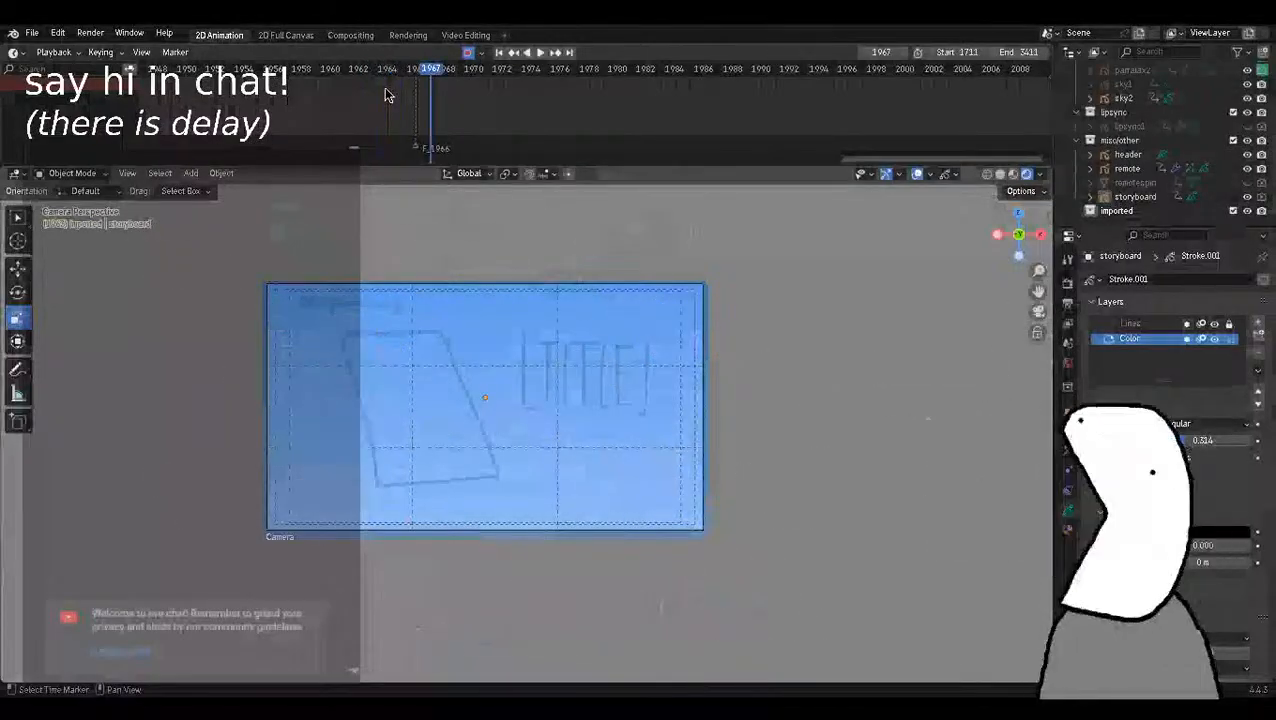
key(Left)
key(Left)
key(Right)
key(Left)
scroll(614, 415, down, 1)
key(Right)
scroll(614, 415, up, 1)
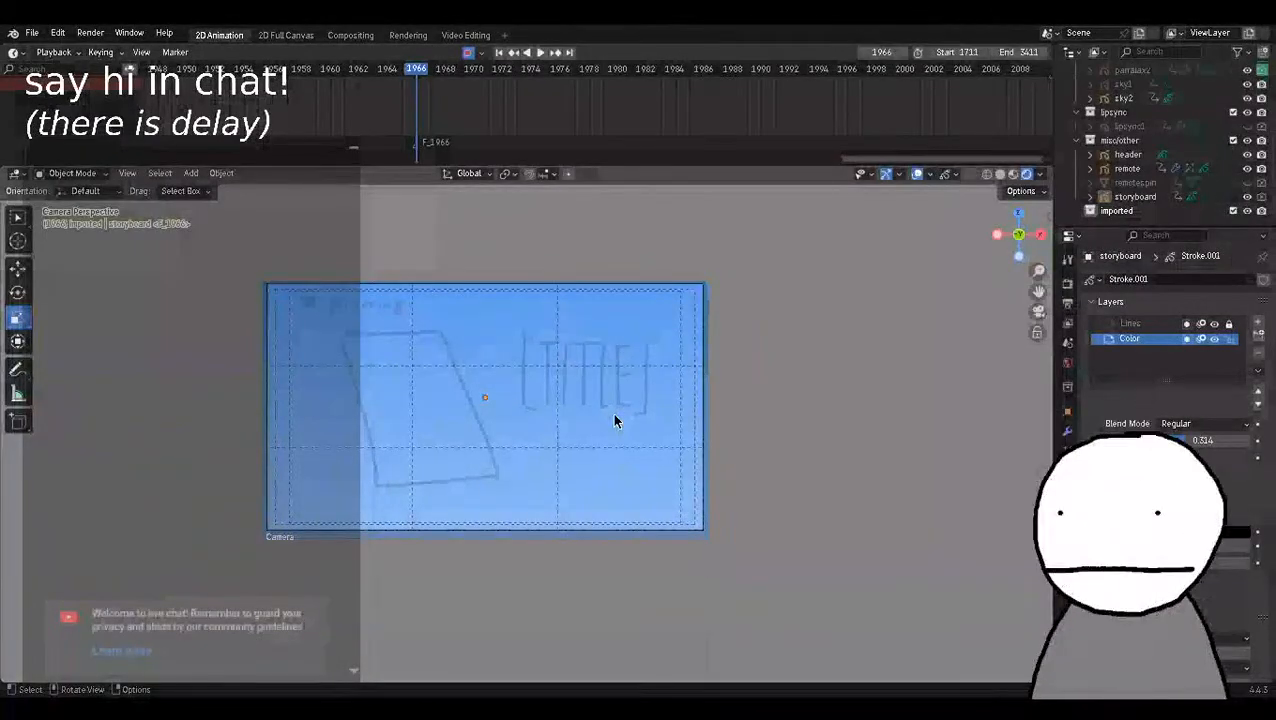
Replay the last frames of the spinning remote and compare them with the title storyboard at frame 1966.
scroll(408, 131, up, 2)
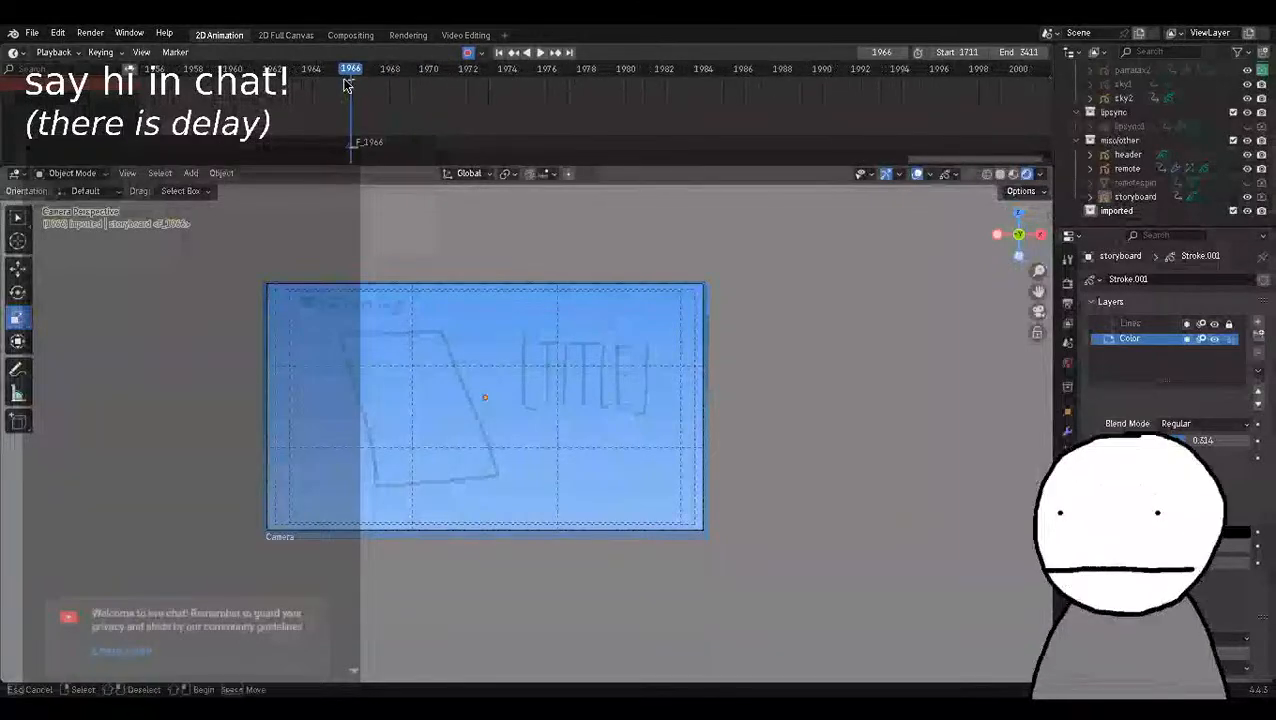
key(space)
key(Escape)
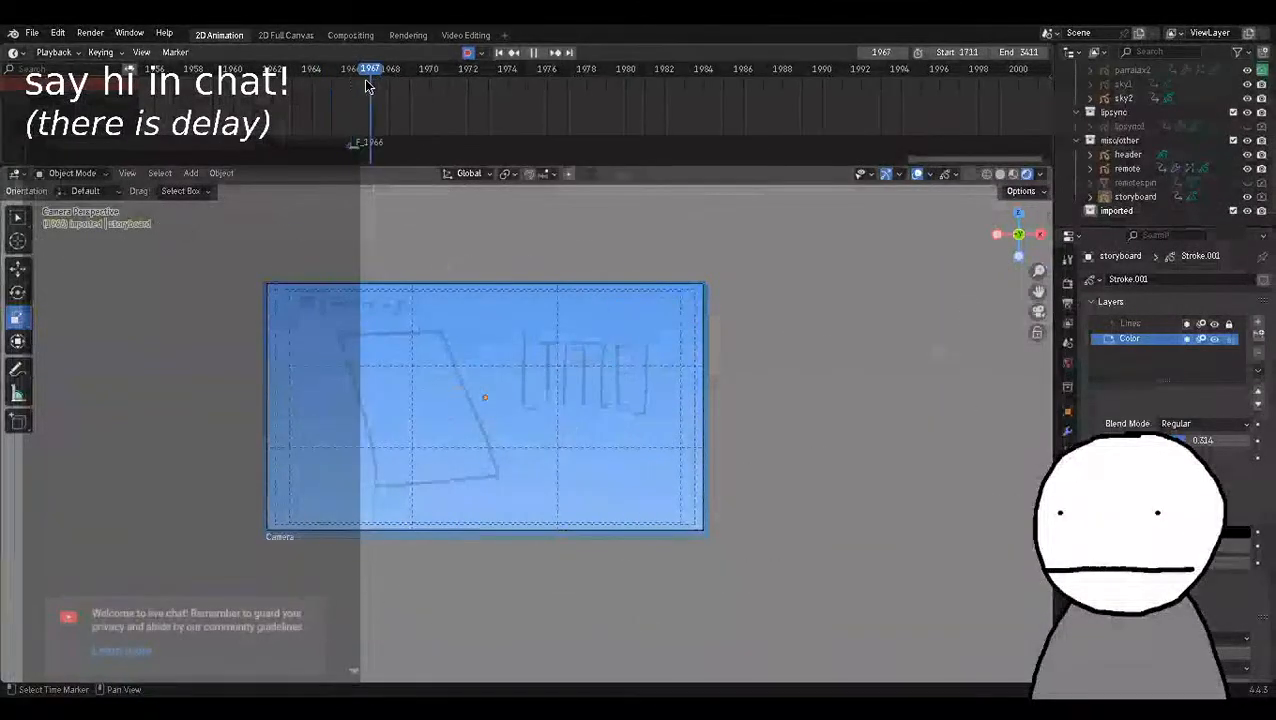
drag(392, 92, 252, 140)
key(space)
key(Escape)
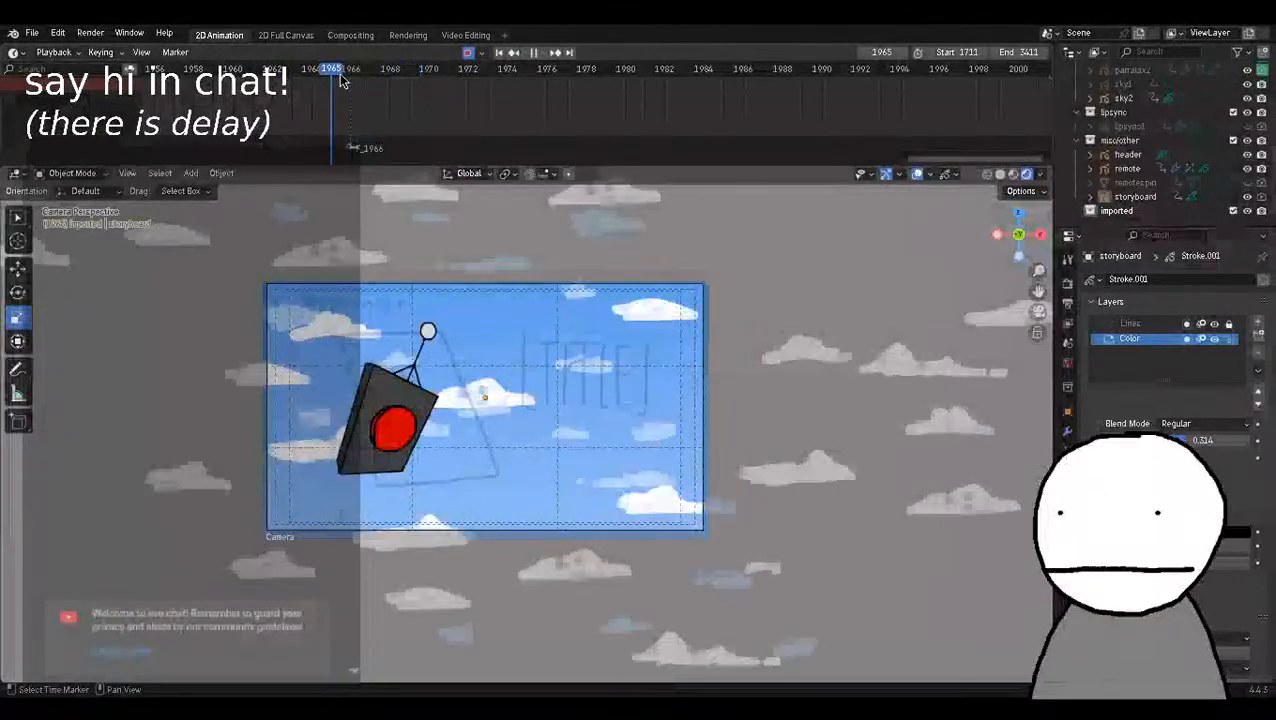
scroll(488, 425, down, 2)
scroll(502, 425, up, 5)
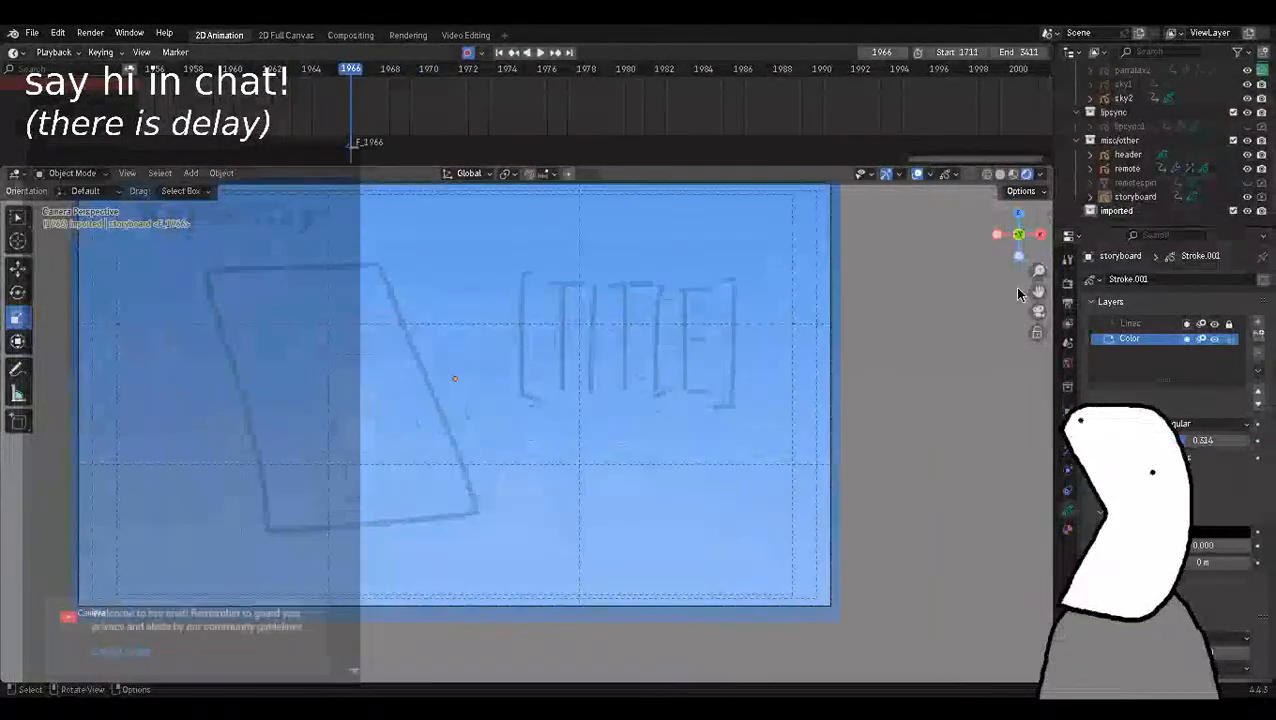
Centre the enlarged camera frame, play the remote's spin against the storyboard outline, and return to frame 1966.
drag(1037, 291, 1124, 335)
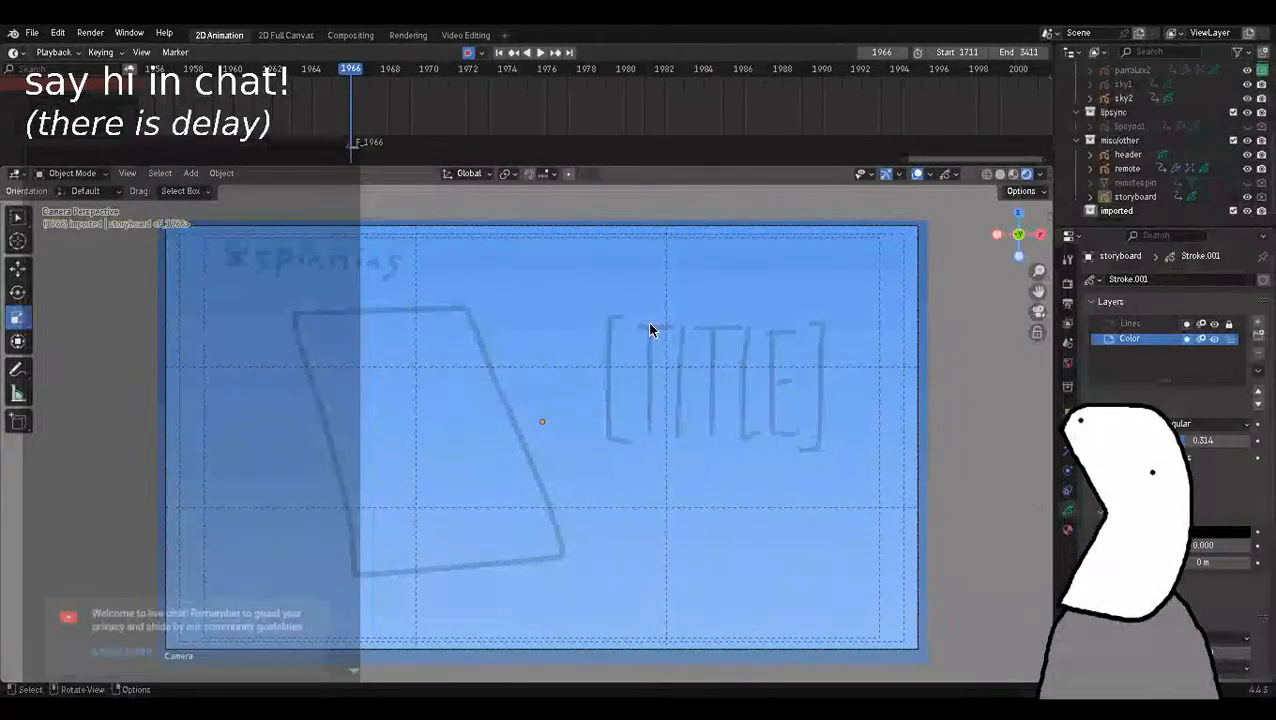
key(space)
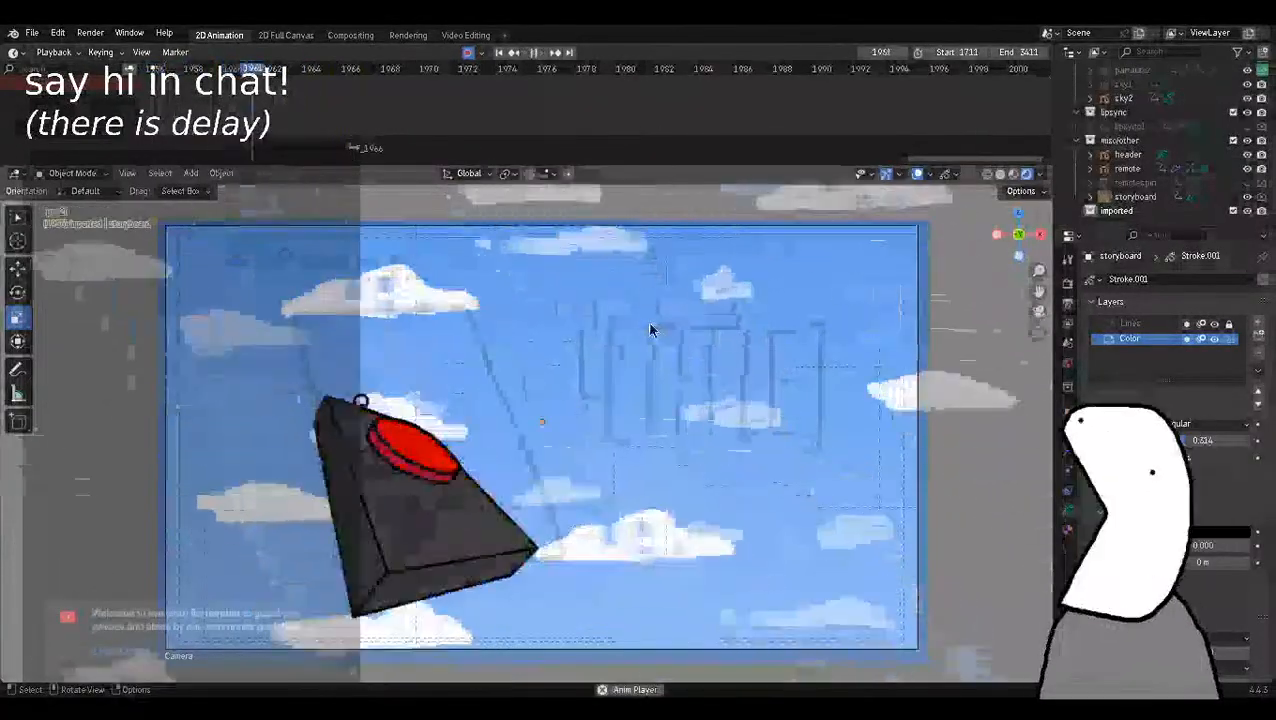
key(Escape)
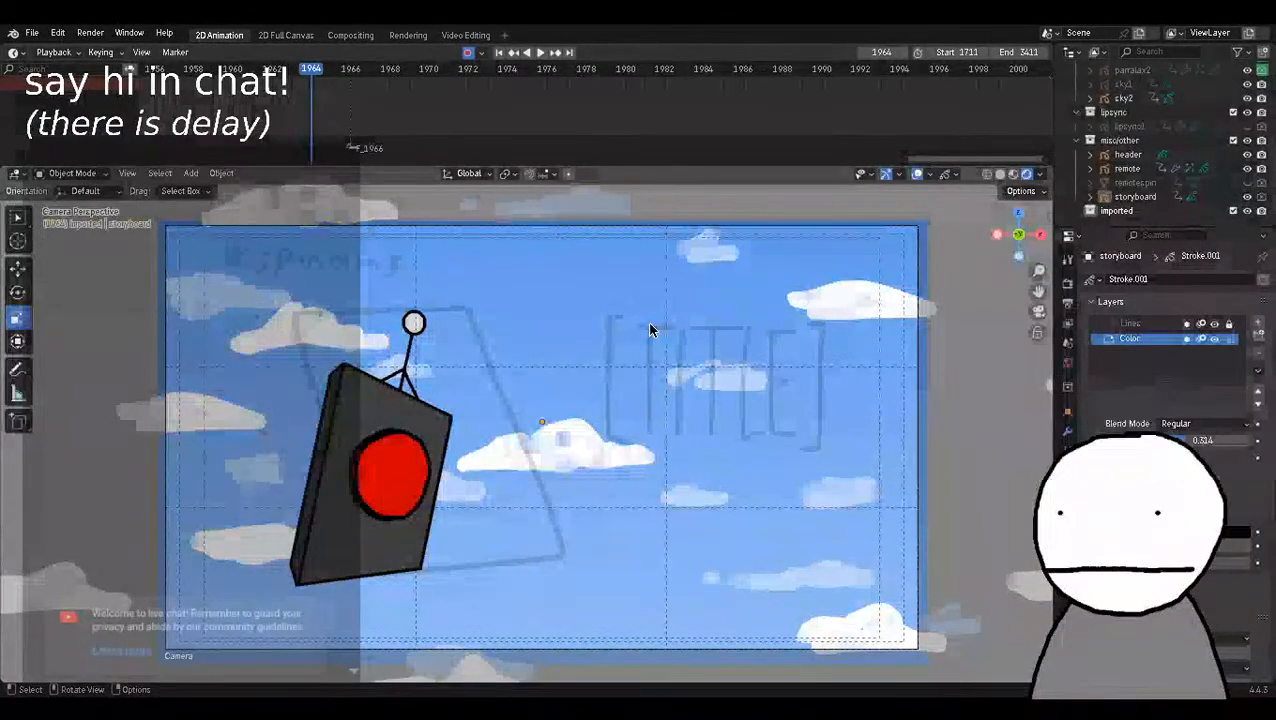
key(Right)
key(Right)
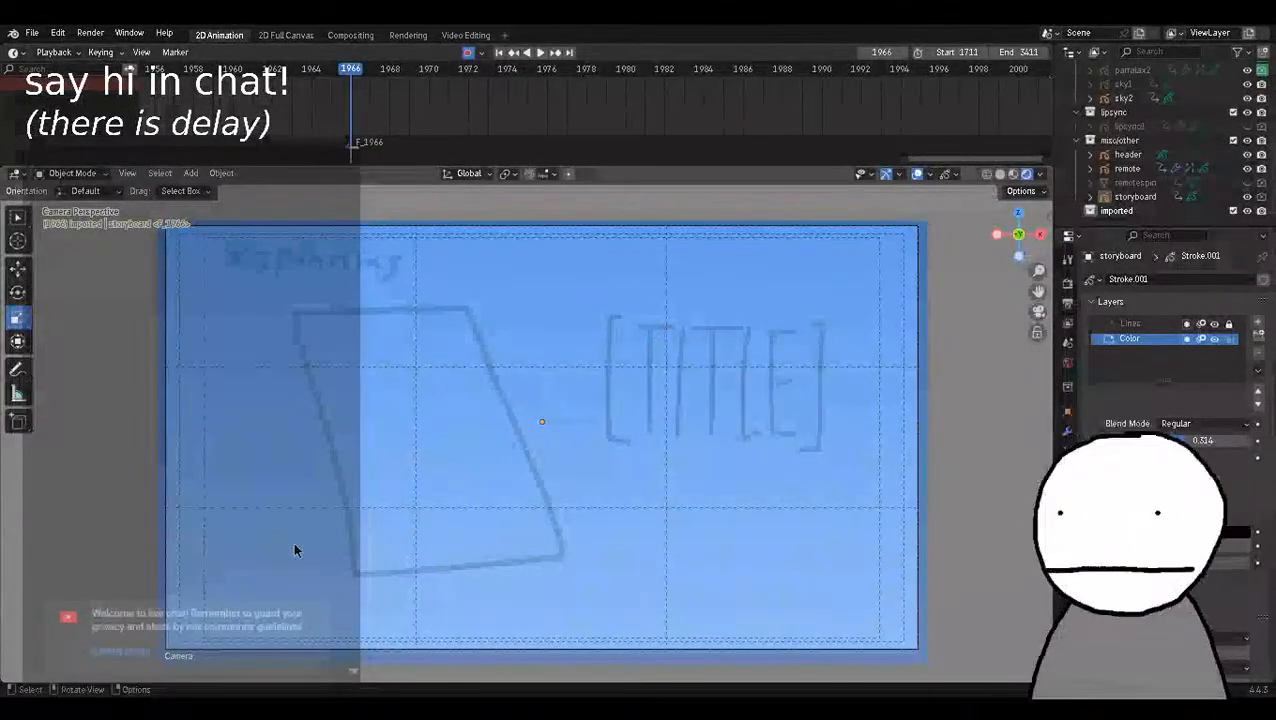
Launch Vinegar from the desktop application launcher.
key(ctrl+space)
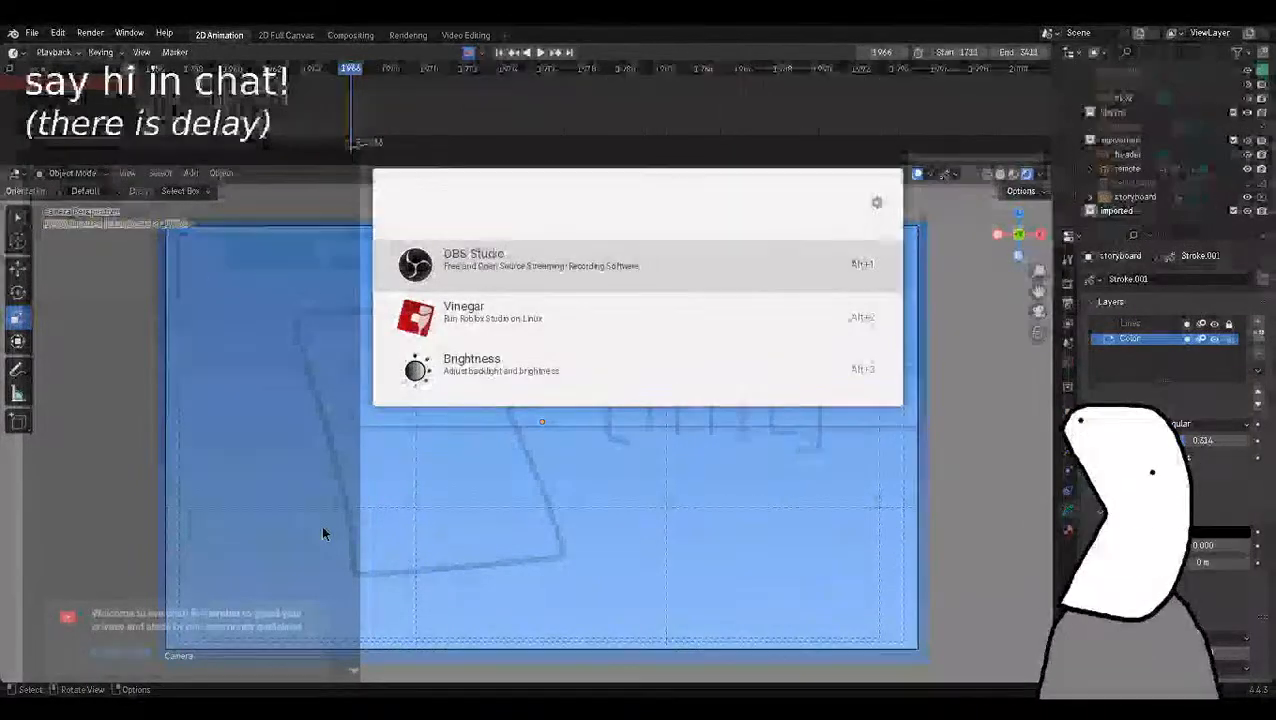
click(535, 323)
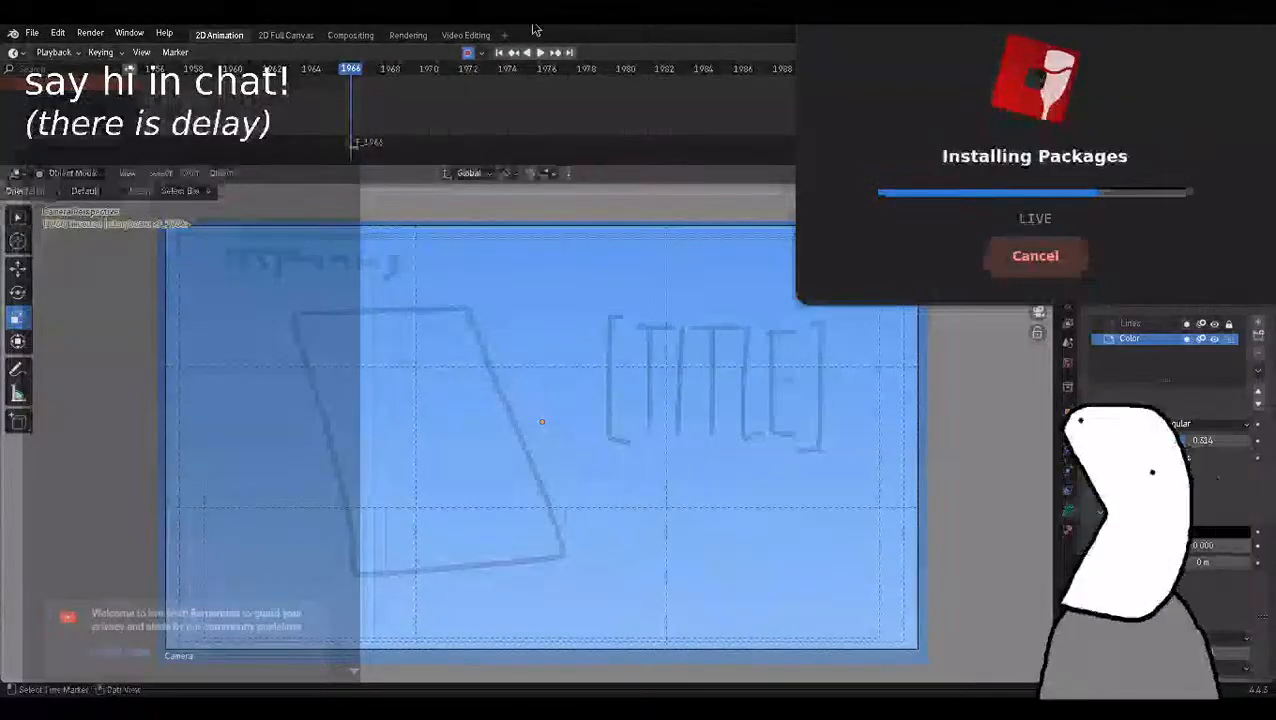
mouse_move(357, 68)
mouse_down()
mouse_move(313, 83)
mouse_move(351, 83)
mouse_up()
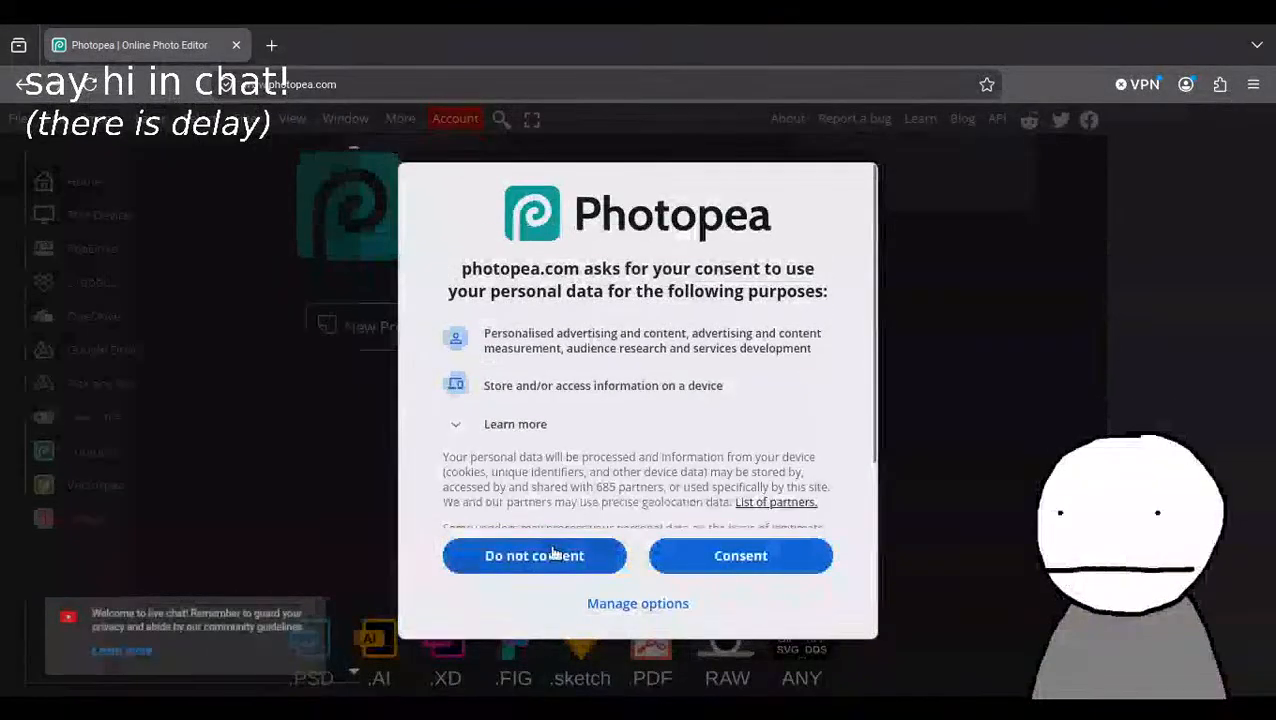
Decline Photopea's personal data consent request in the browser and switch to OBS Studio.
click(544, 554)
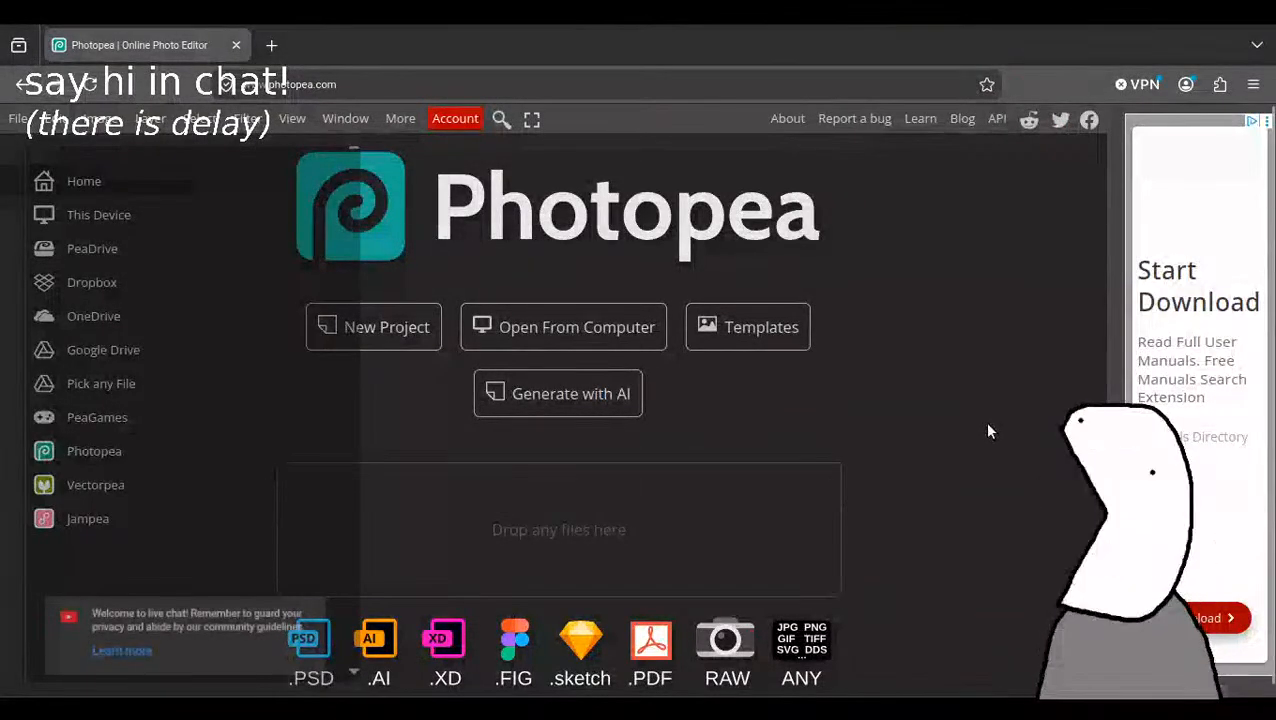
key(alt+Tab)
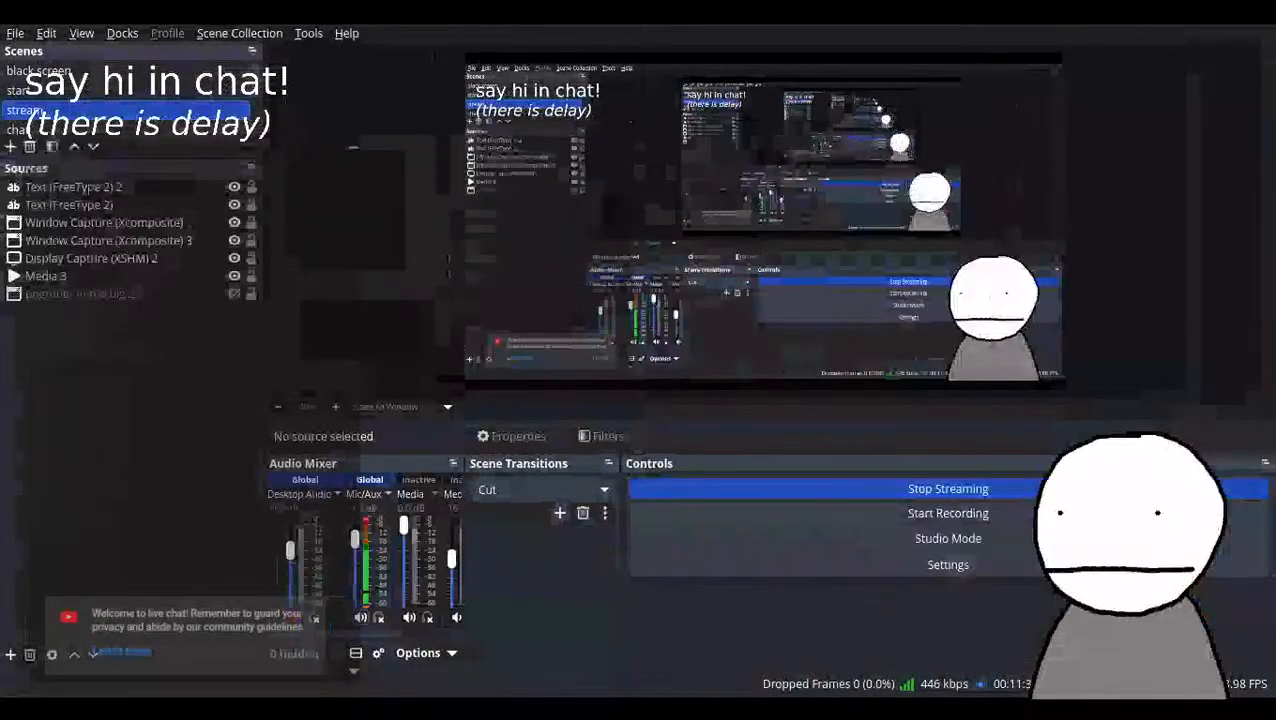
Switch to Roblox Studio and open the recent experience city.rbxl.
key(alt+Tab)
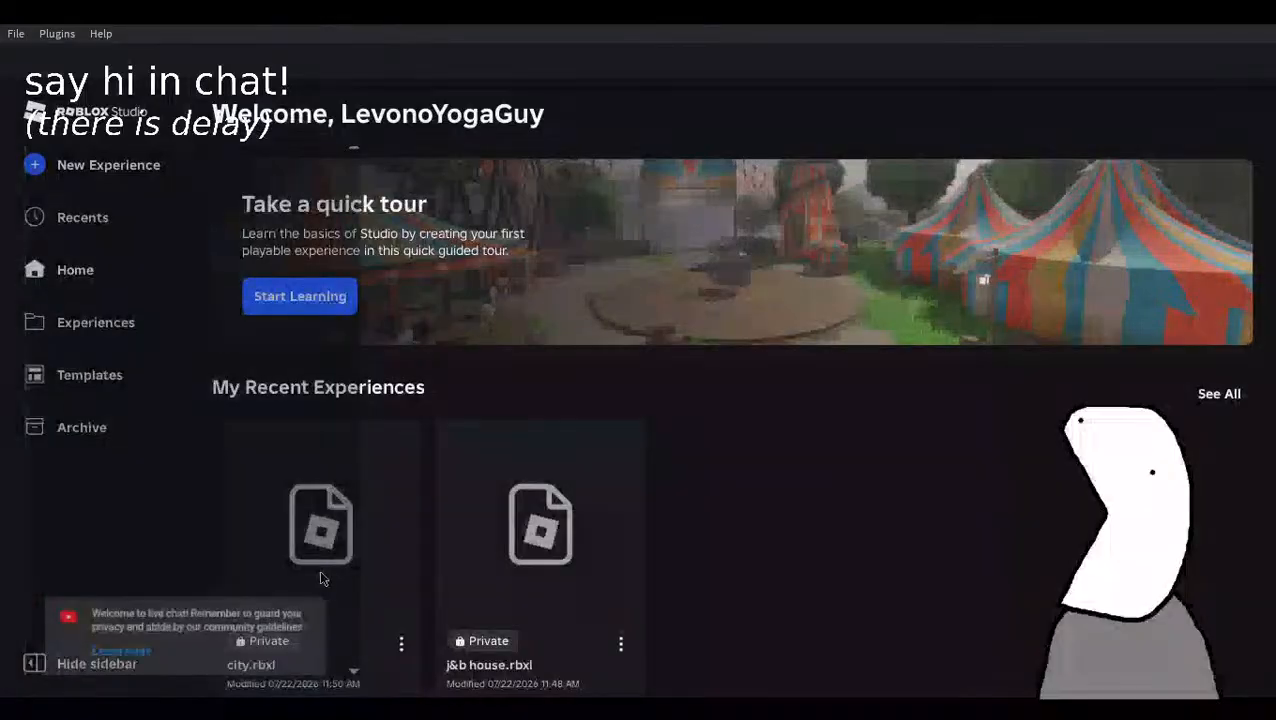
scroll(320, 570, down, 2)
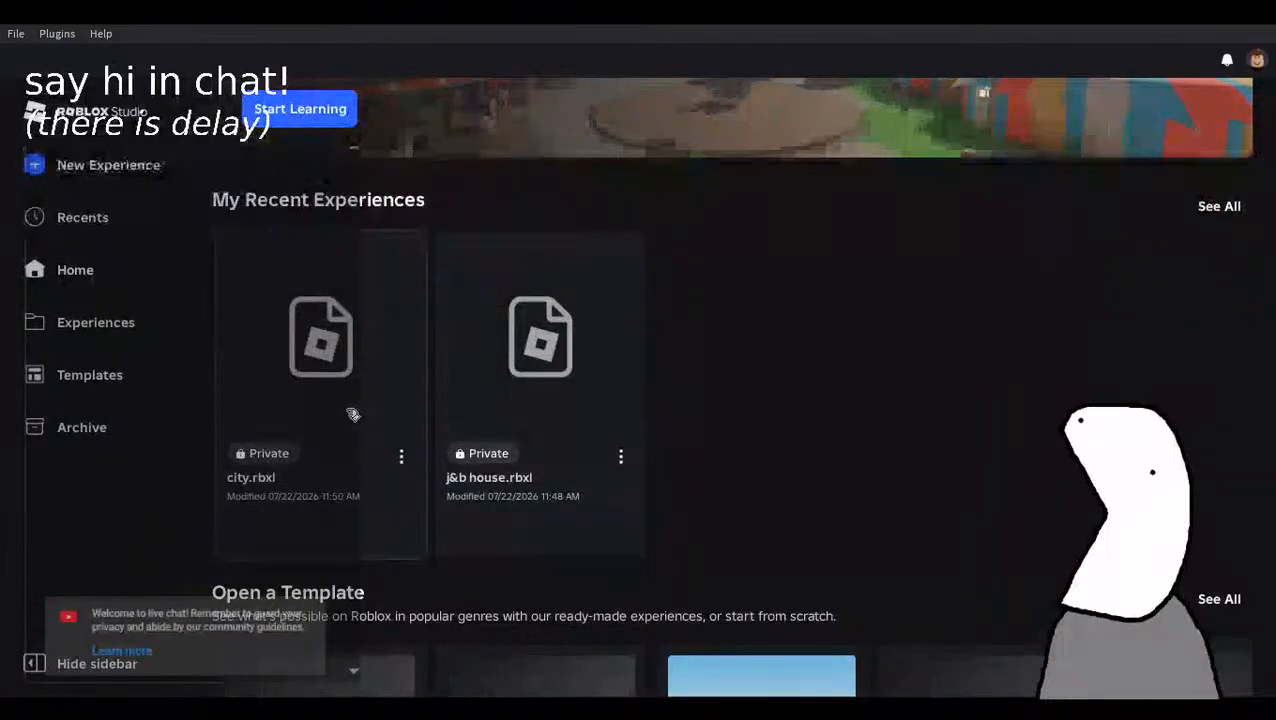
click(330, 480)
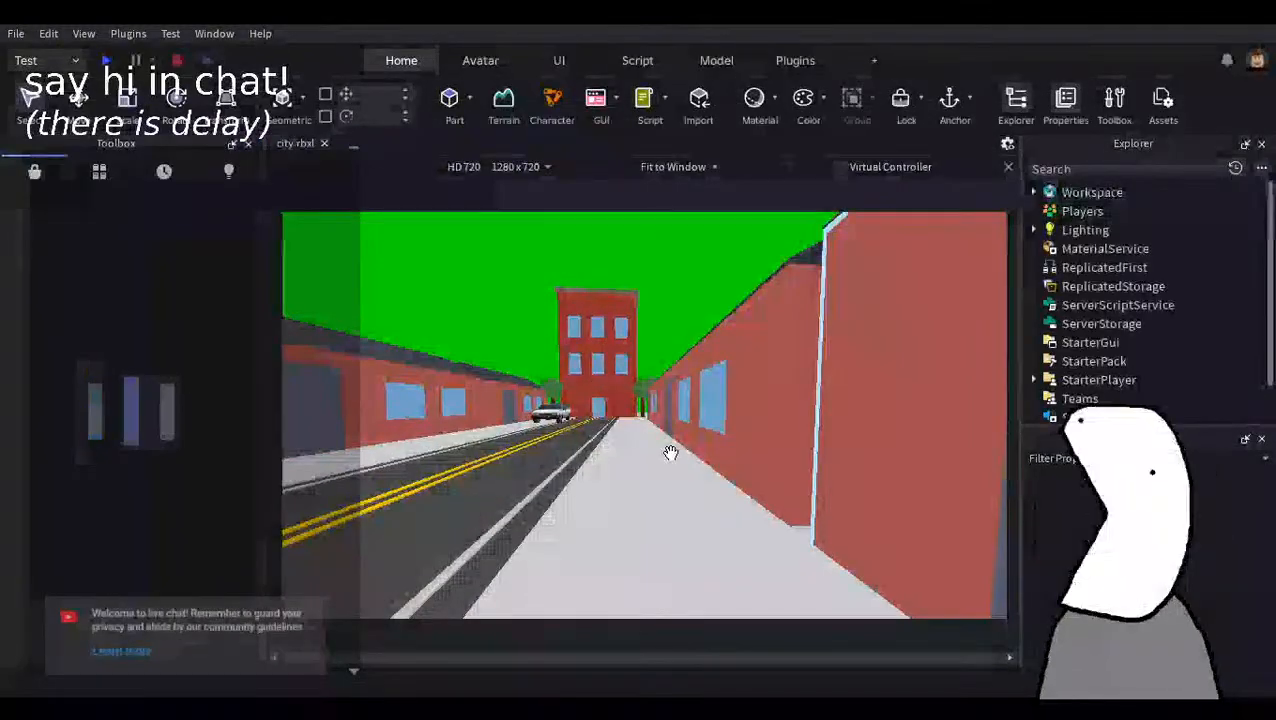
Switch to Blender, set the viewport shading to Wireframe, and return to the city scene in Roblox Studio.
key(alt+Tab)
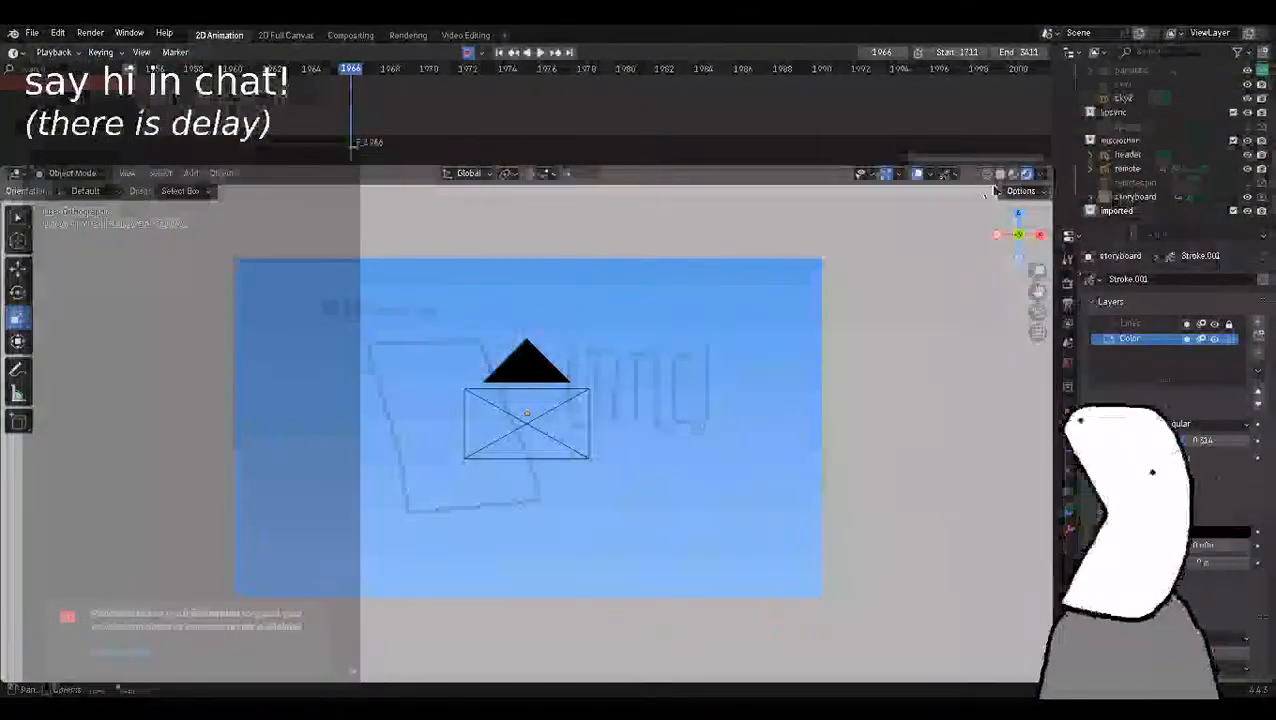
click(988, 174)
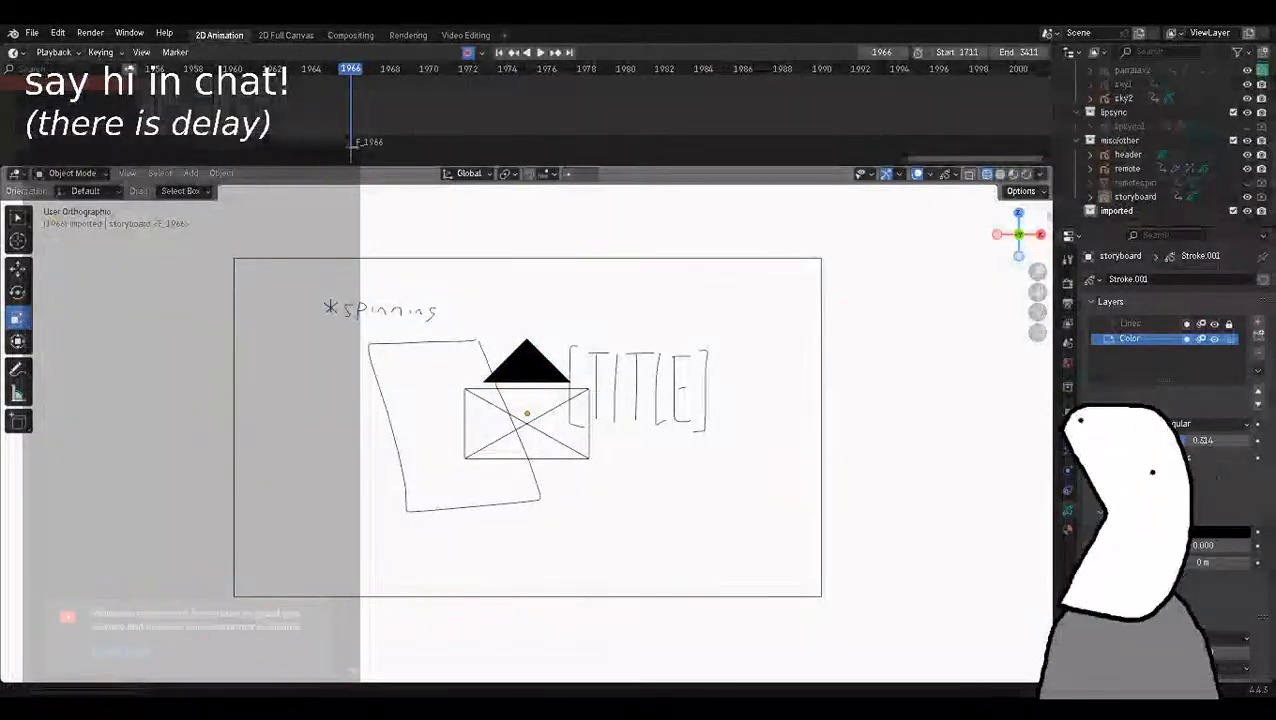
key(alt+Tab)
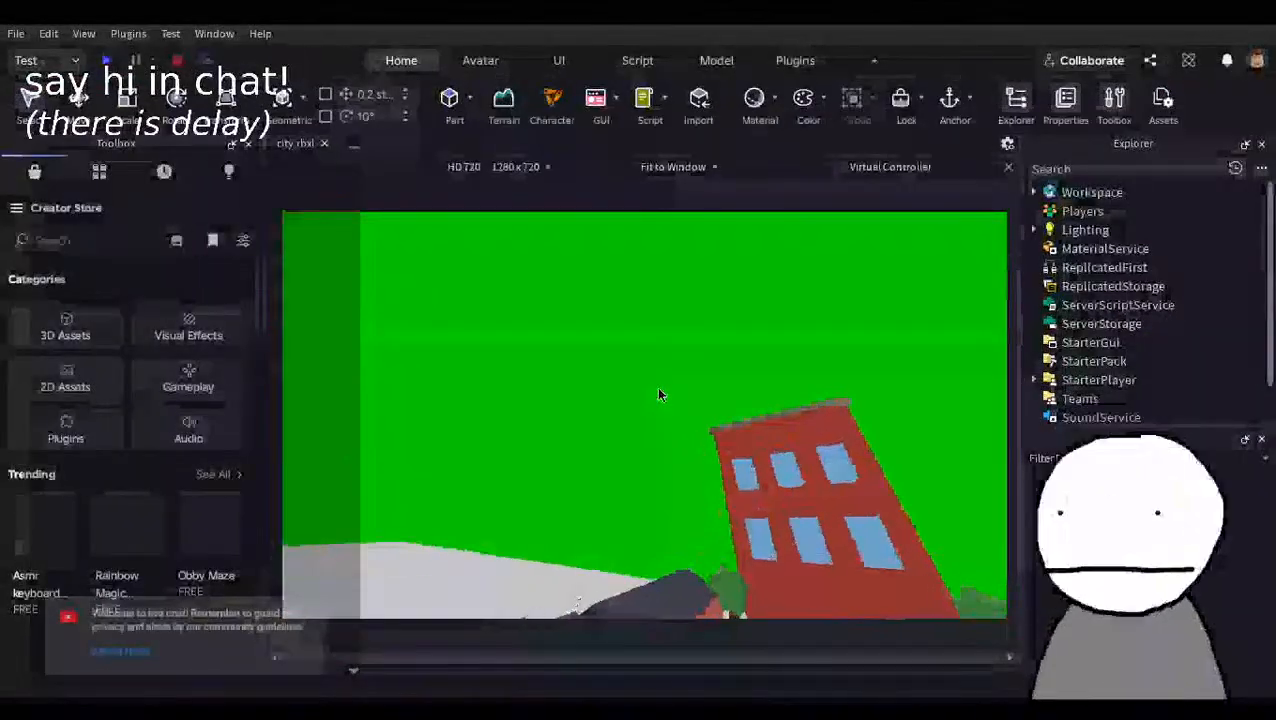
Fly the camera out of the street to survey the separate row of tall brick buildings and its road.
right_drag(781, 431, 779, 428)
key(d)
key(d)
key(w)
key(w)
right_drag(777, 321, 771, 324)
key(w)
key(d)
key(d)
key(w)
key(d)
key(w)
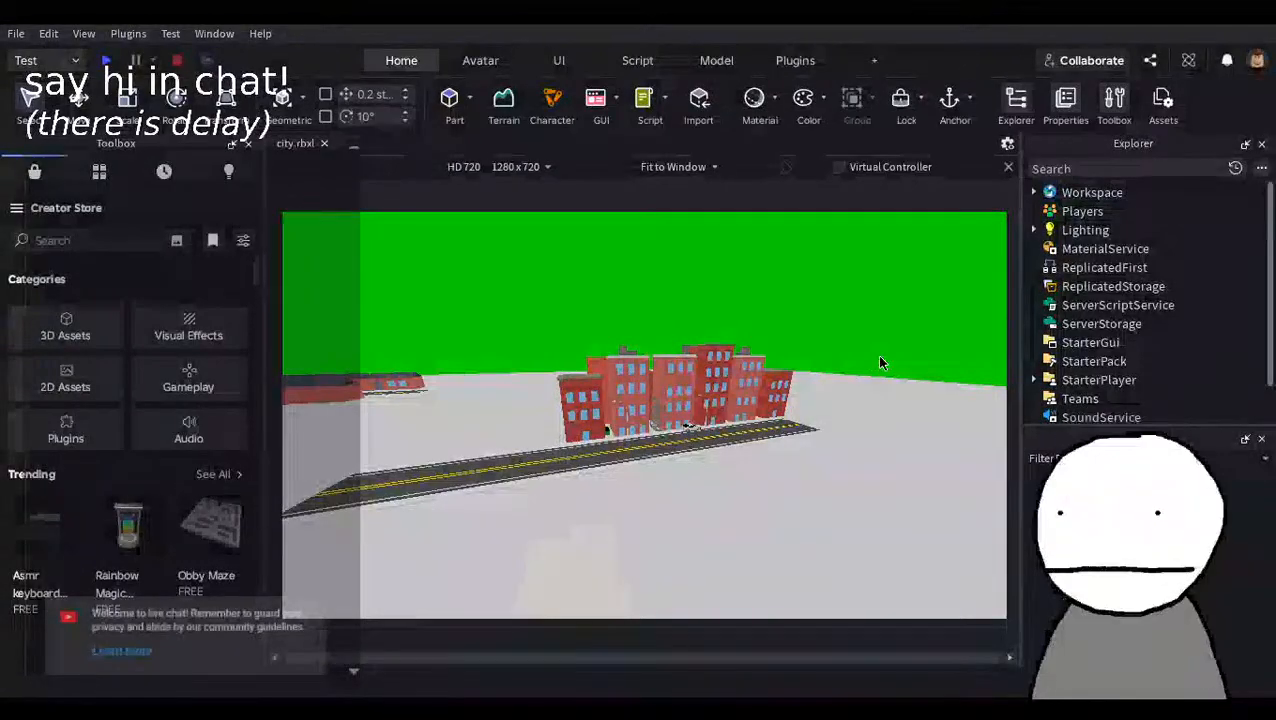
Inspect the tall brick buildings from above and fly back into the street with the parked white car.
right_drag(817, 390, 817, 390)
key(w)
key(w)
right_drag(680, 388, 680, 388)
key(s)
right_drag(866, 459, 866, 459)
key(w)
key(s)
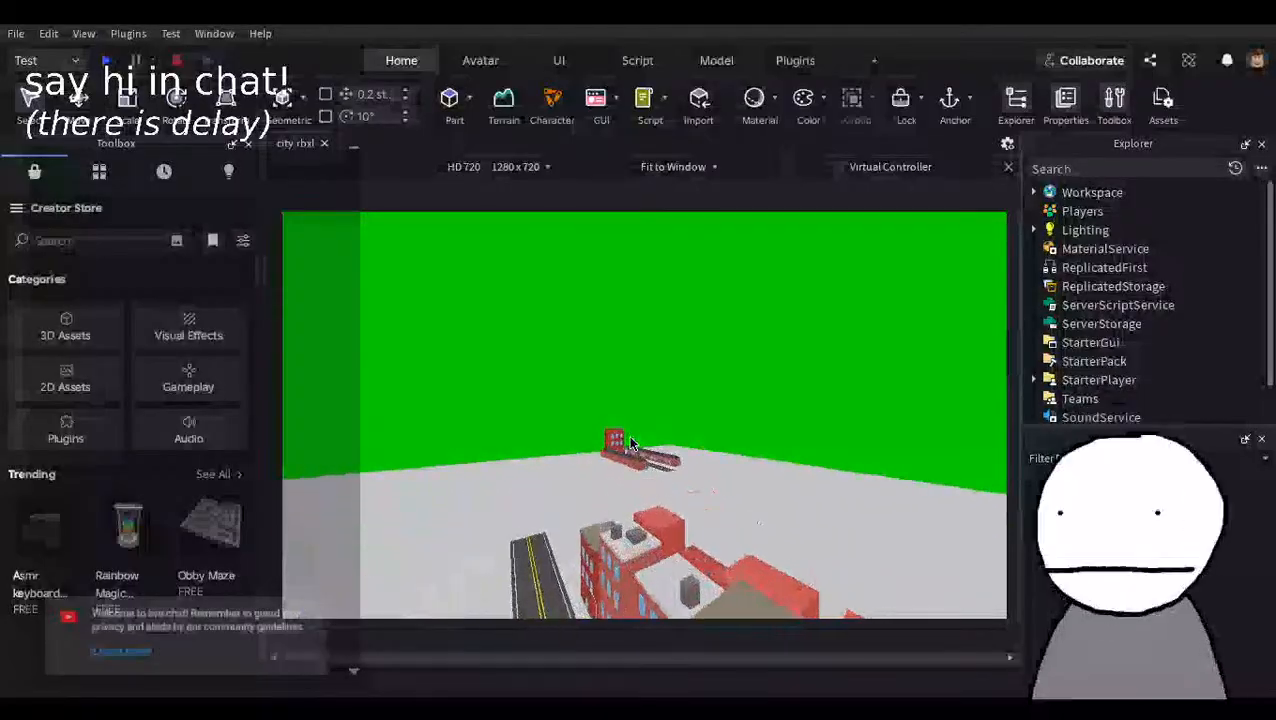
key(w)
right_drag(667, 440, 667, 440)
key(w)
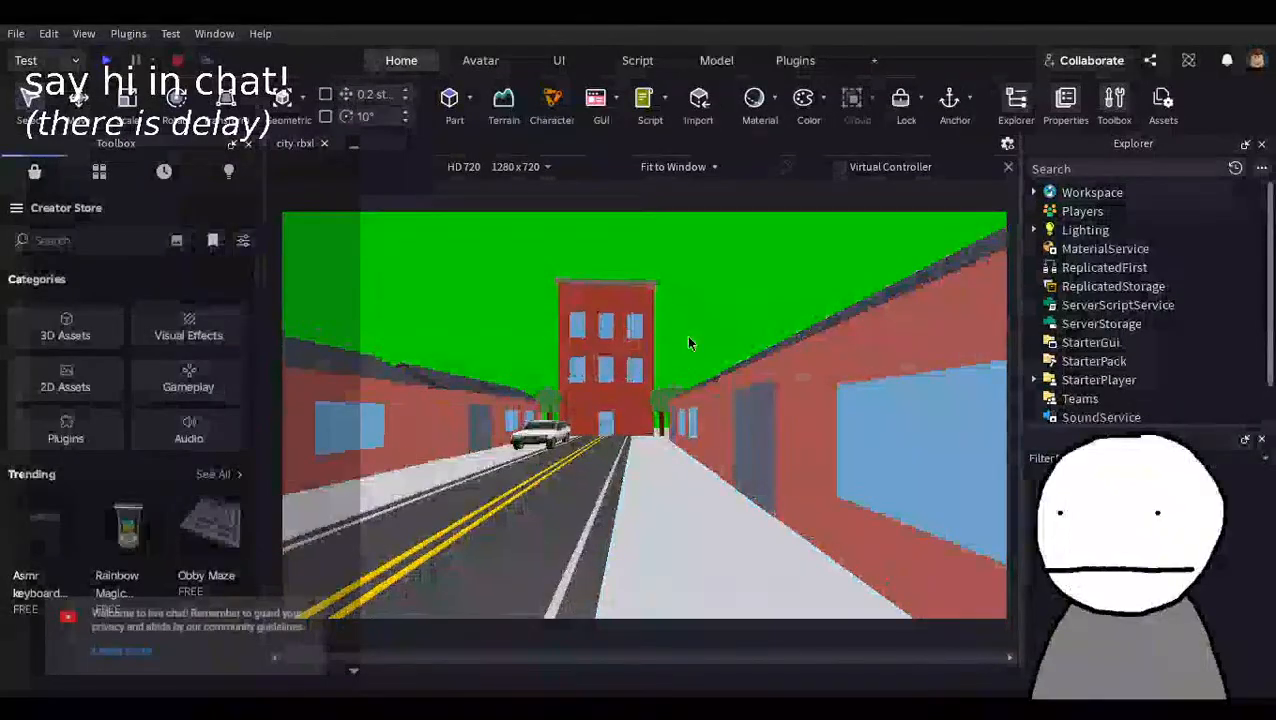
Examine the street around the parked car and view it straight toward the three-storey building at its end.
click(543, 434)
key(a)
key(w)
click(126, 118)
right_drag(635, 459, 635, 459)
key(w)
drag(633, 375, 640, 378)
key(s)
key(d)
click(817, 288)
key(s)
right_drag(719, 375, 716, 373)
key(w)
key(s)
key(w)
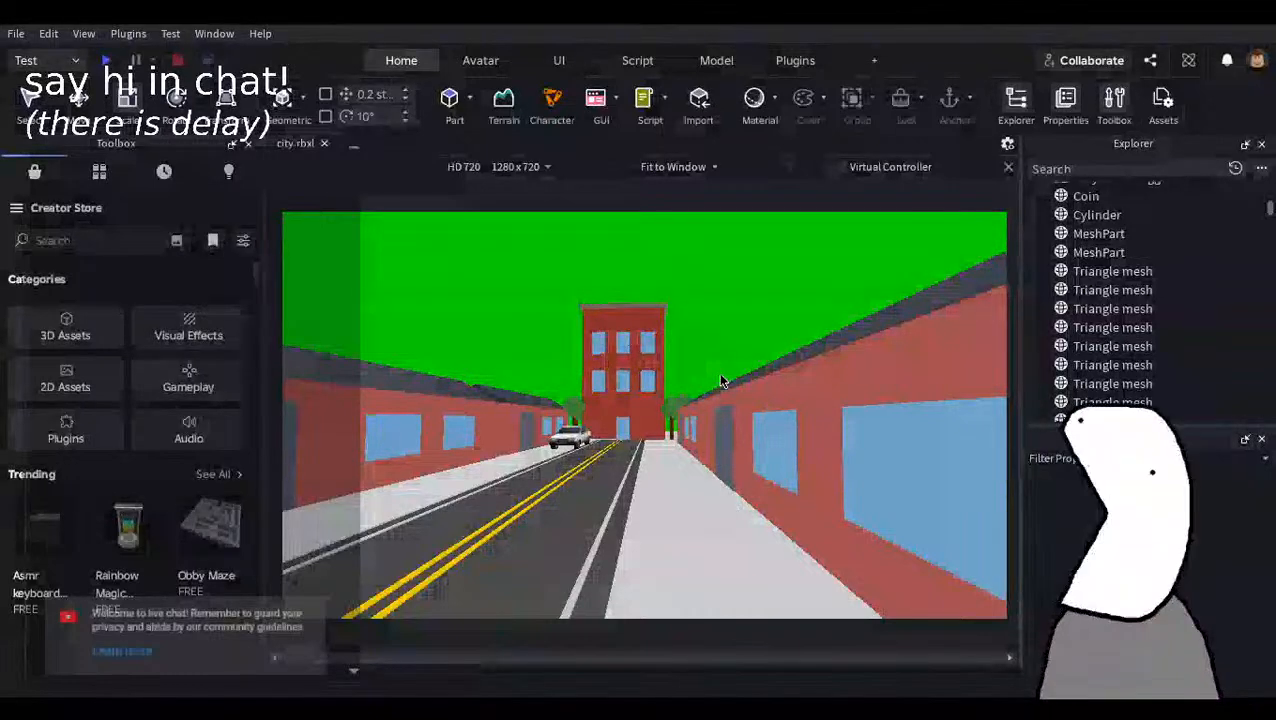
key(s)
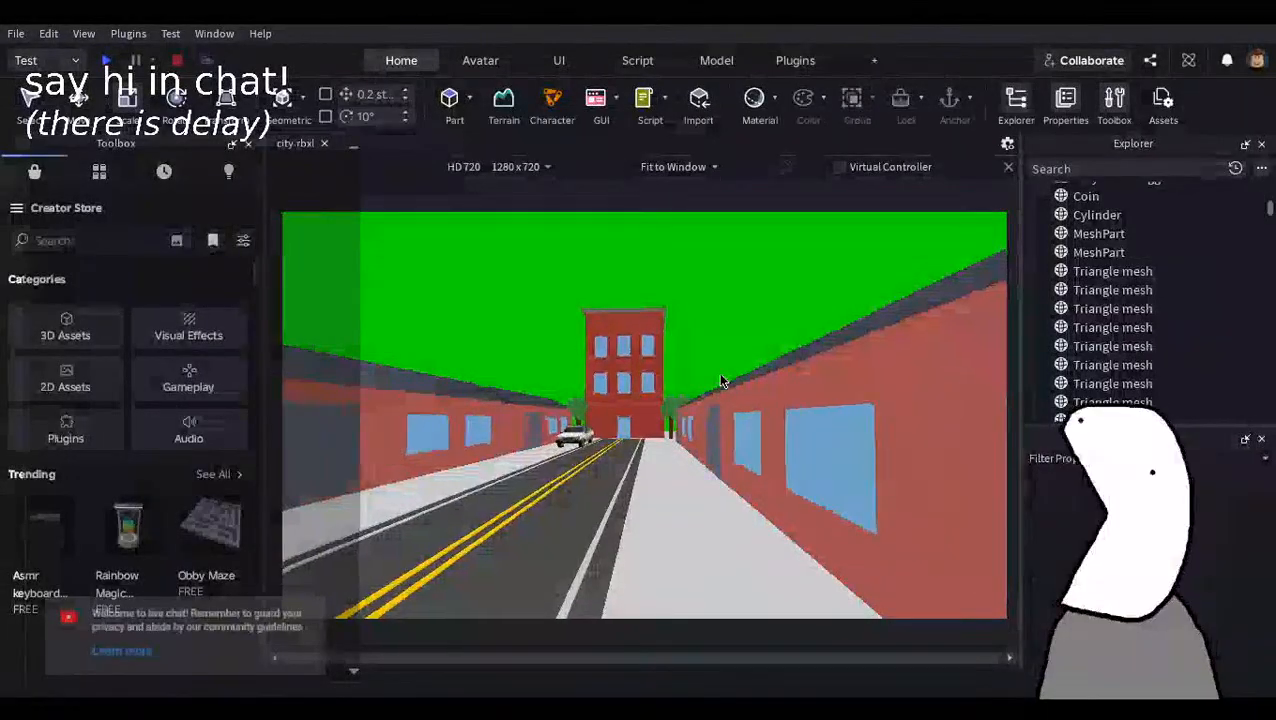
Look along the one-storey building row beside the sidewalk and turn back to the view down the street.
right_drag(718, 372, 720, 374)
key(d)
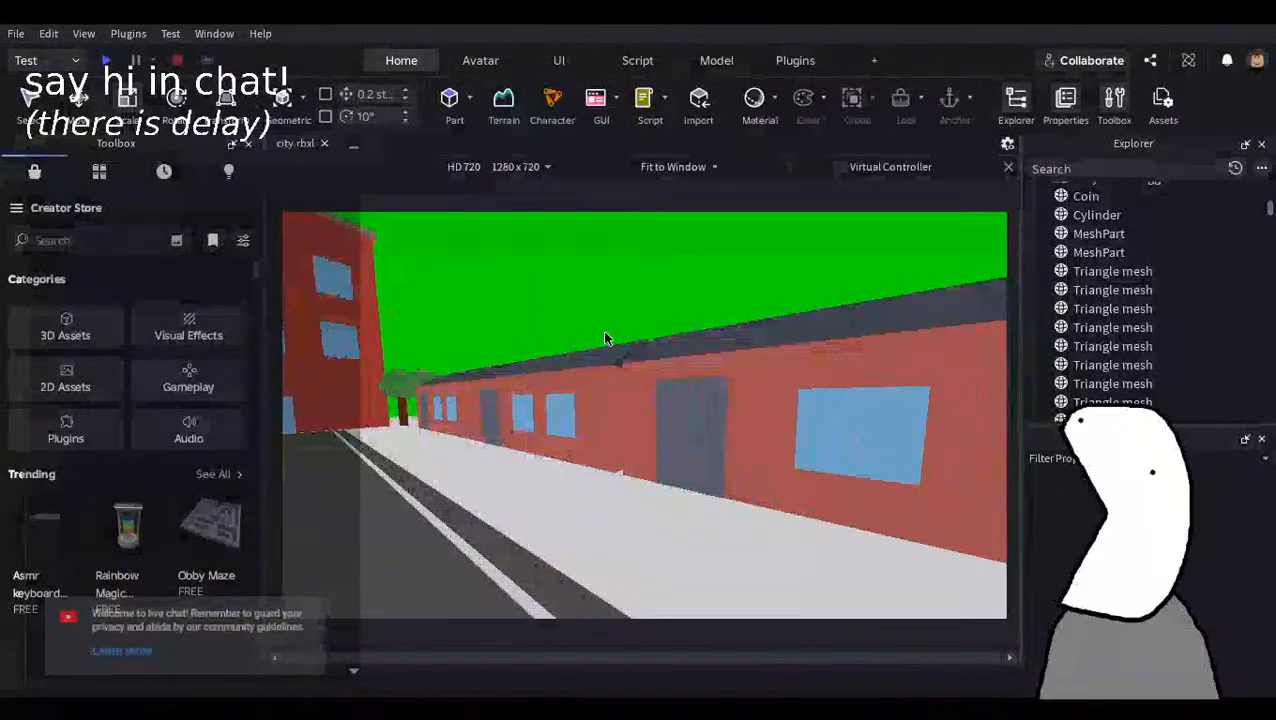
key(s)
key(w)
key(w)
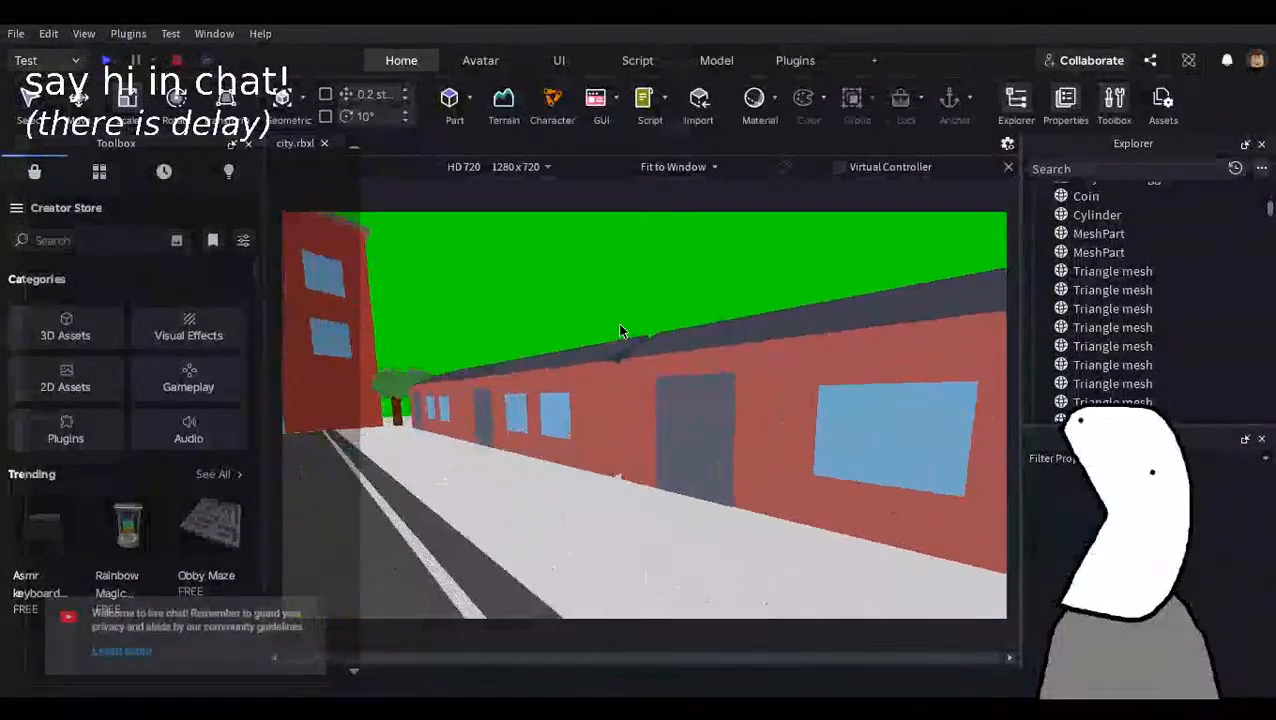
right_drag(621, 318, 621, 318)
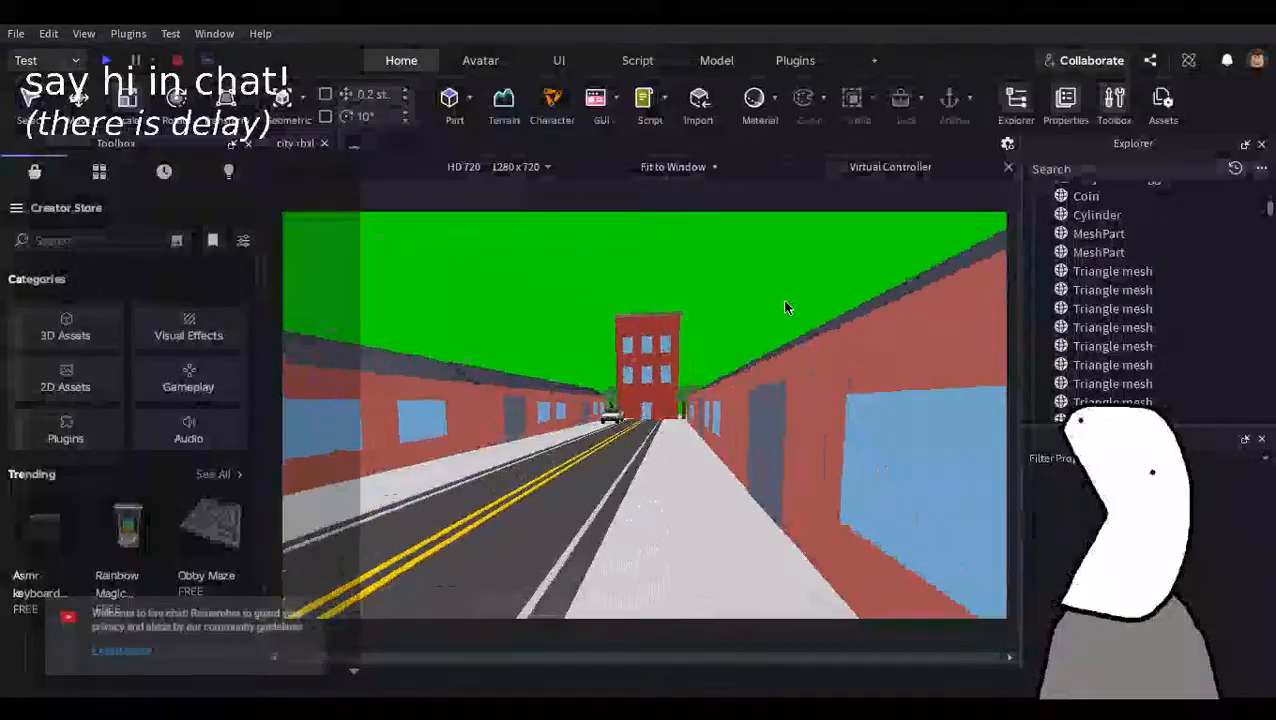
key(w)
key(d)
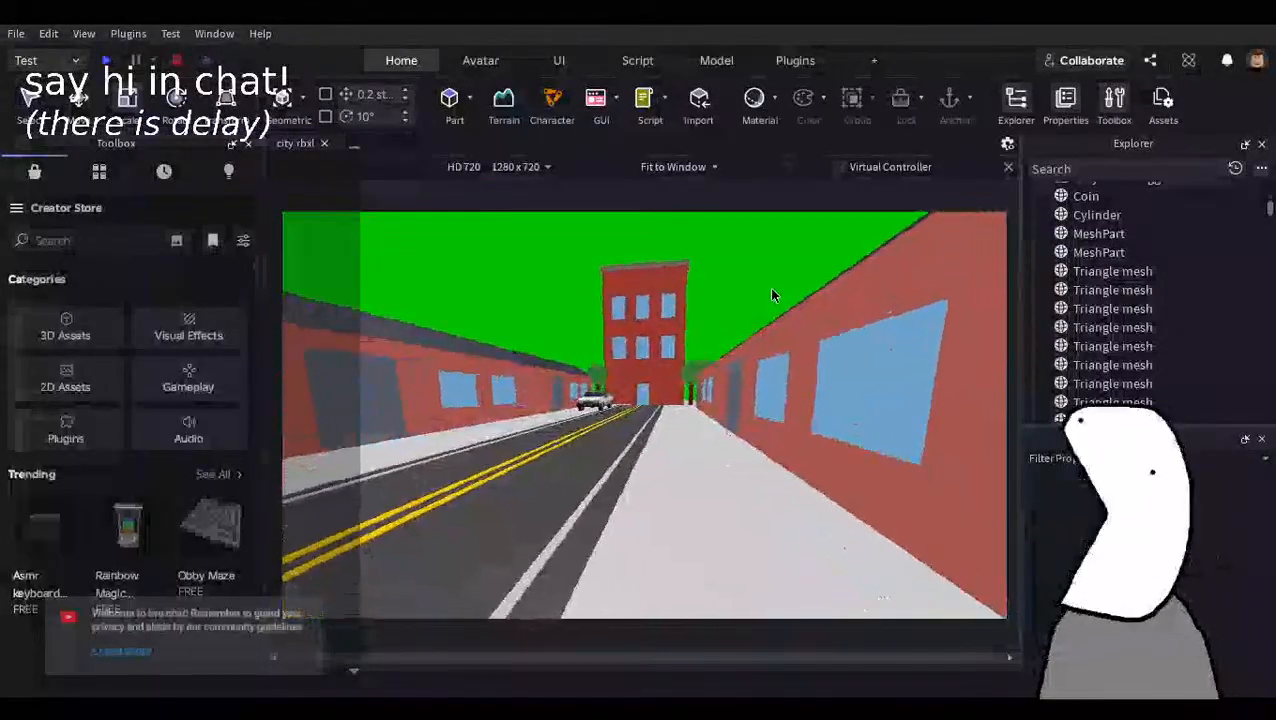
key(w)
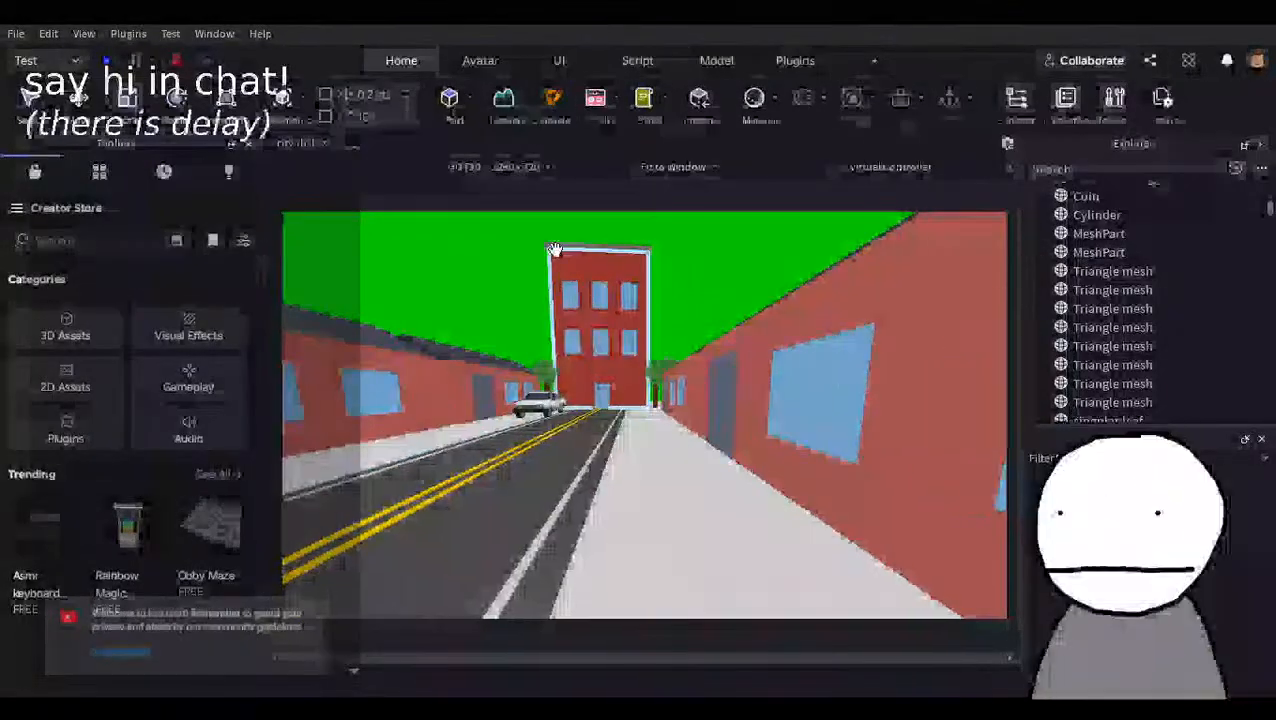
Frame the street from the sidewalk with the car and end building close up, and take a screenshot of the viewport.
key(s)
right_drag(584, 278, 584, 276)
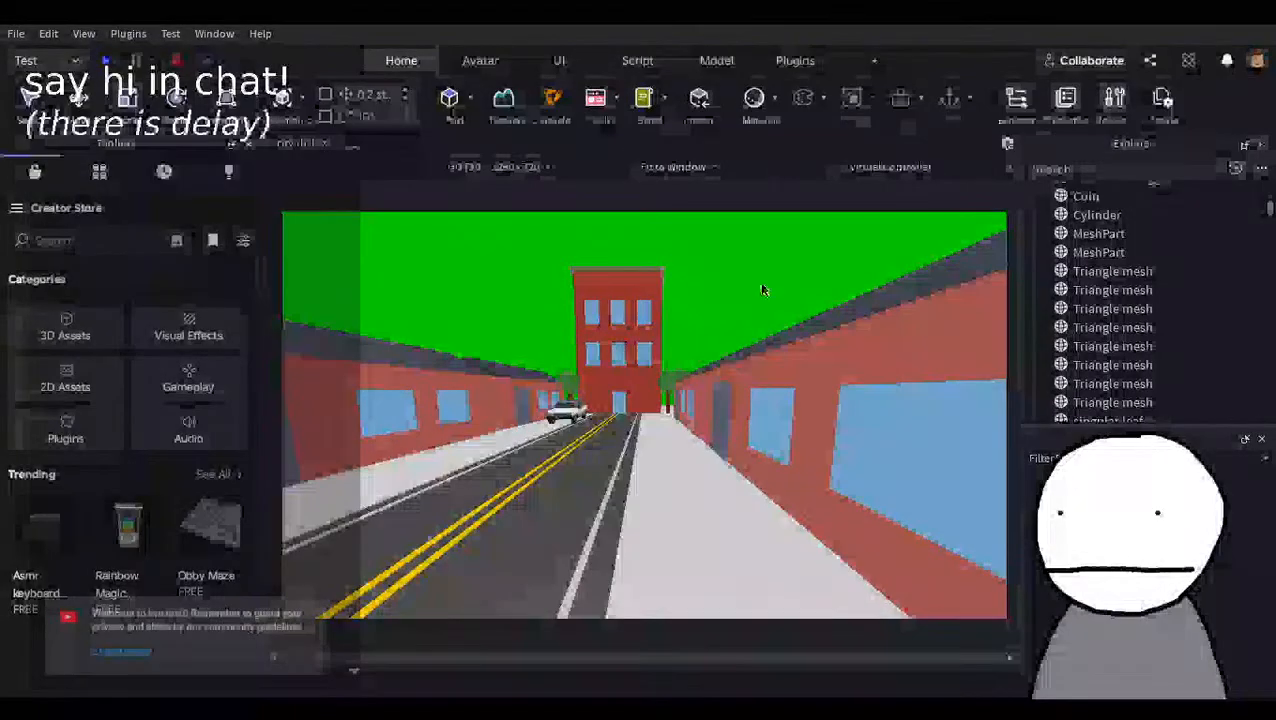
right_drag(762, 277, 761, 280)
key(d)
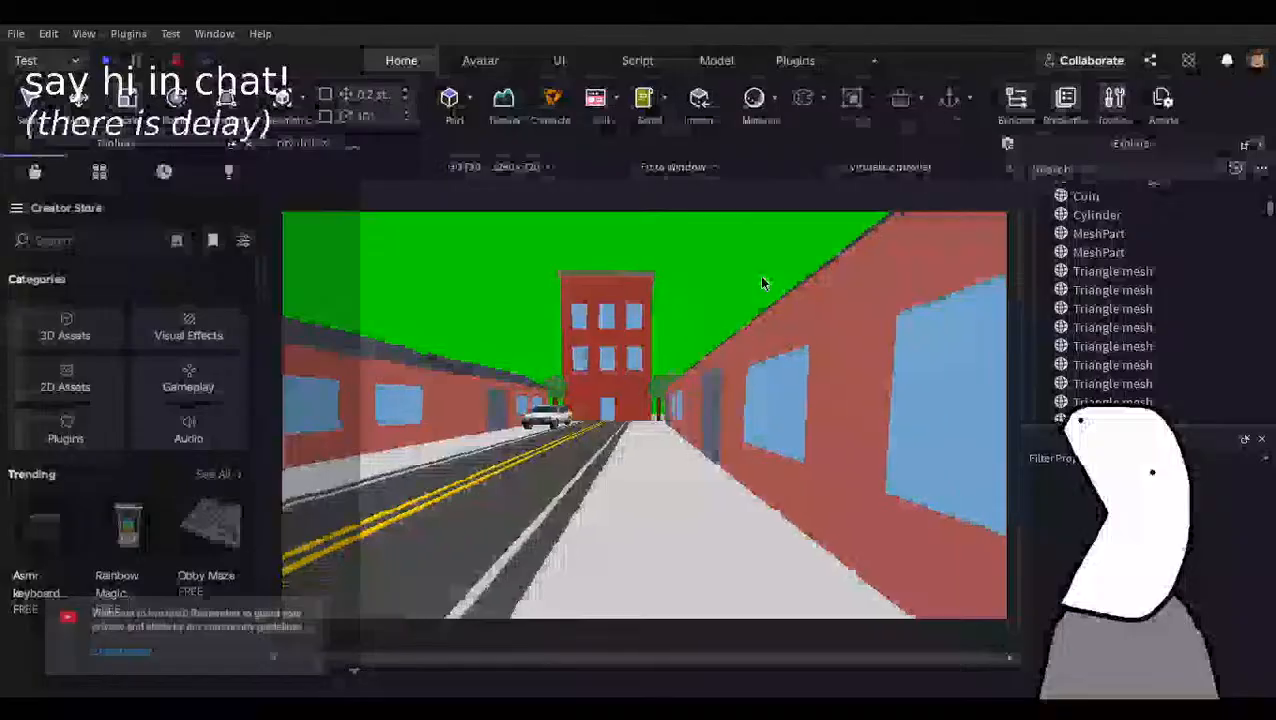
key(s)
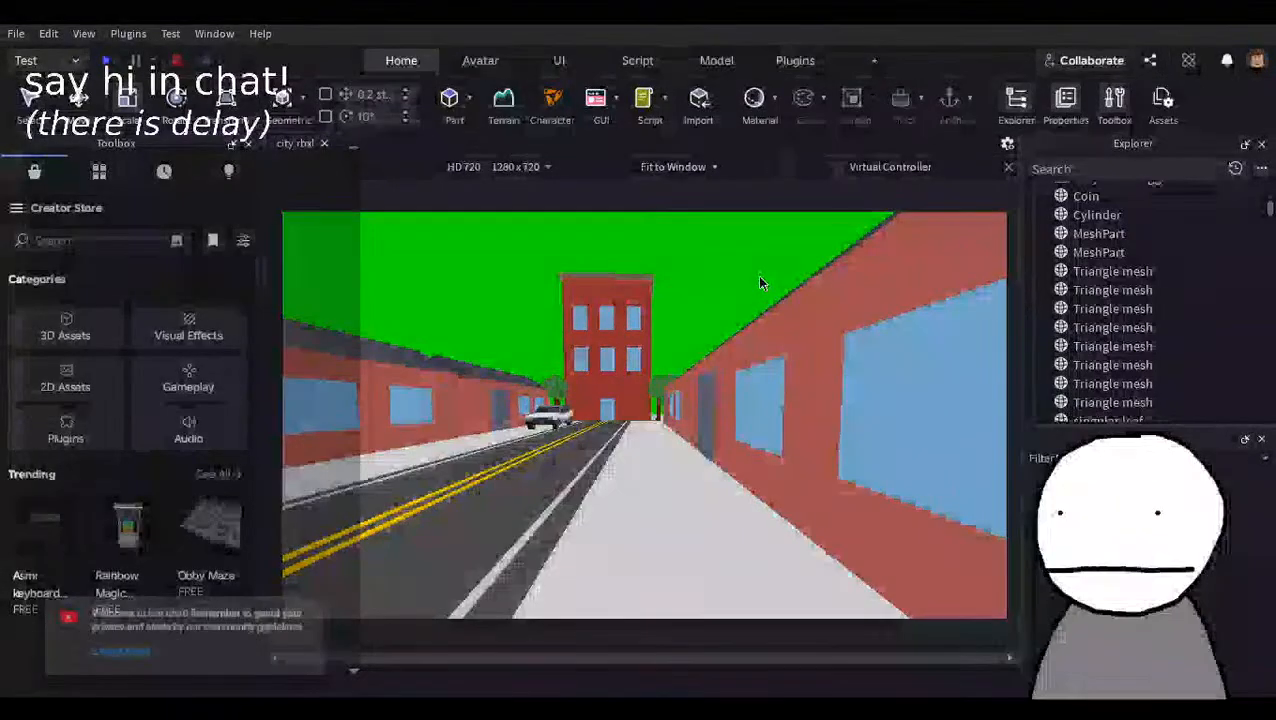
key(w)
key(e)
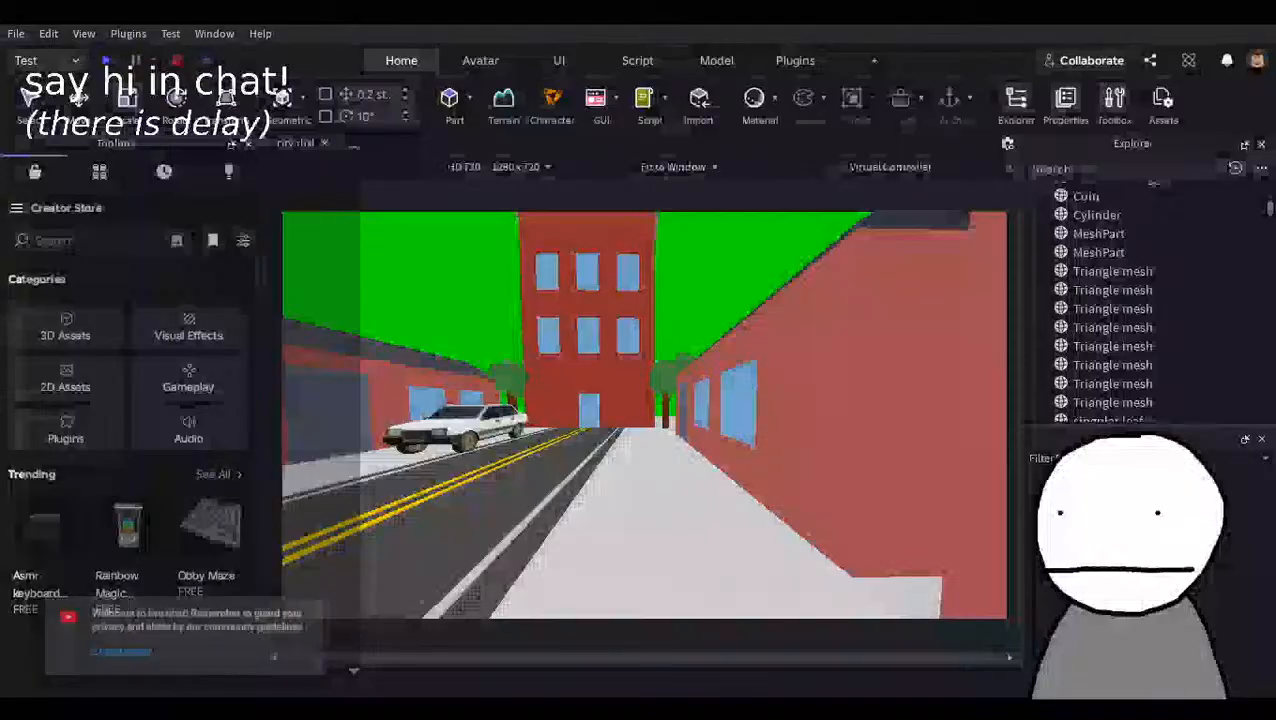
click(48, 33)
mouse_move(78, 36)
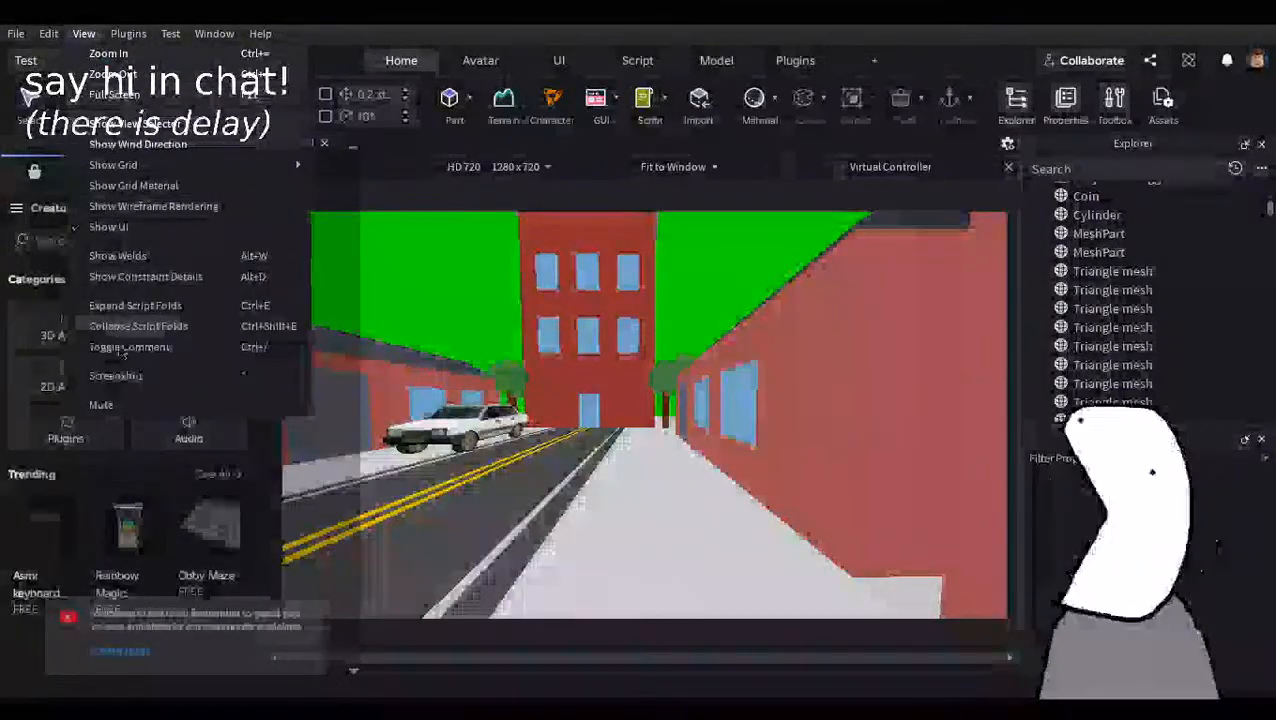
click(190, 378)
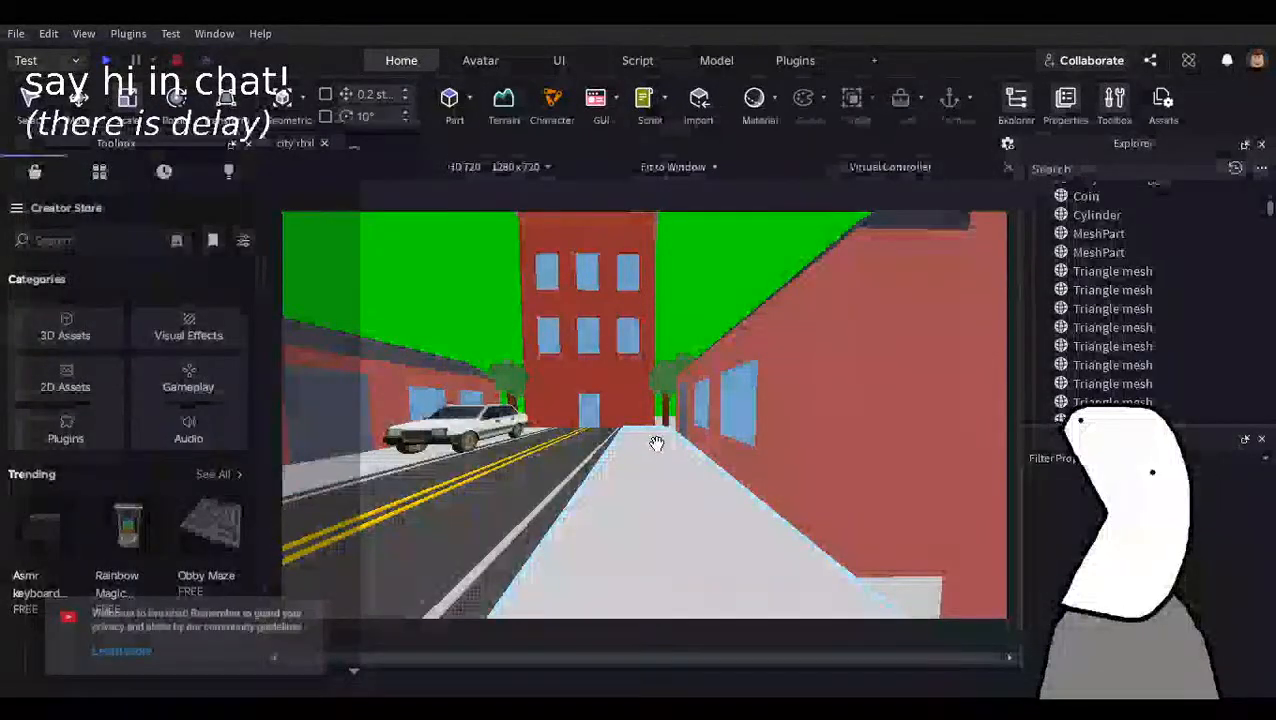
Switch to Photopea and delete the green sky on both sides of the central building with the Magic Wand.
key(alt+Tab)
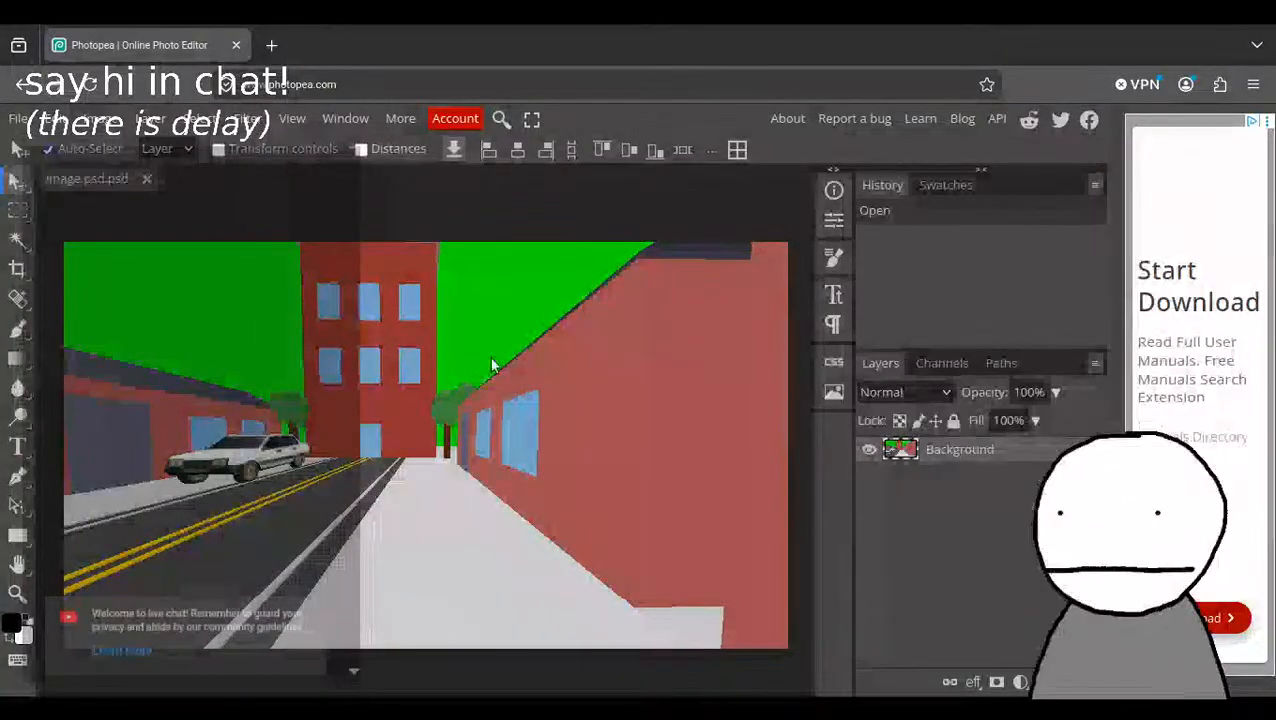
click(16, 240)
click(237, 296)
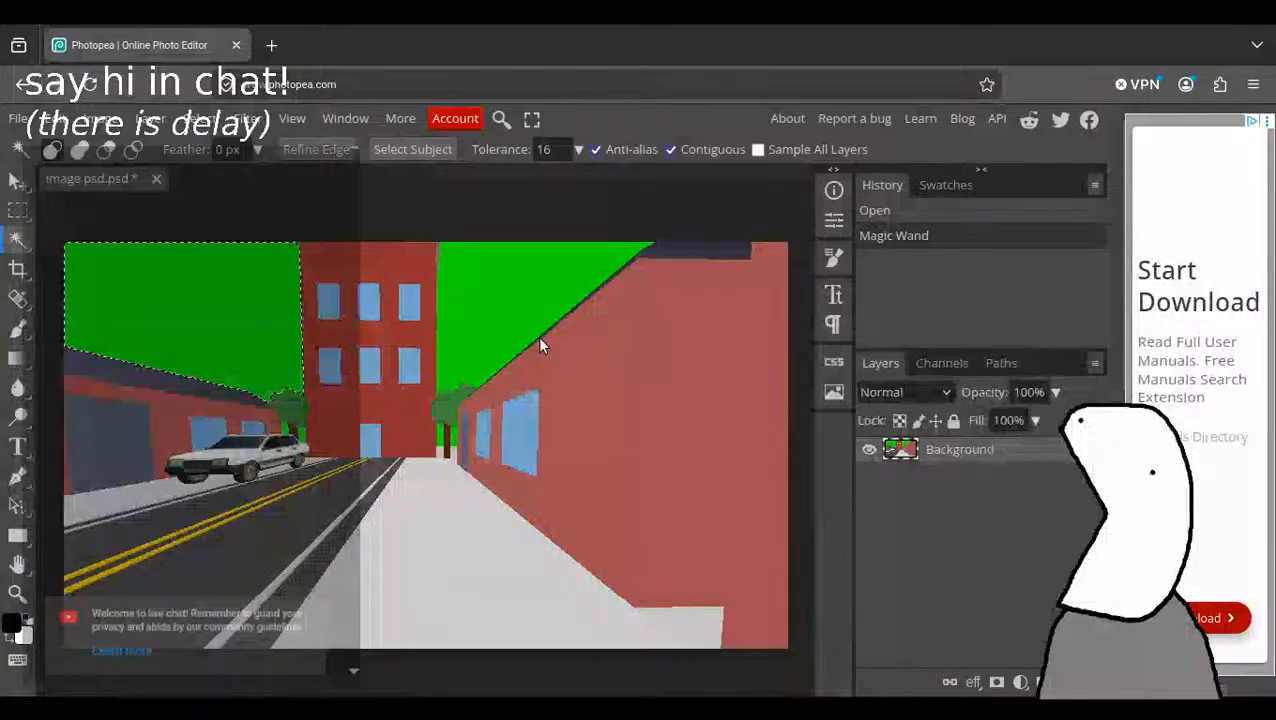
key(Delete)
click(530, 296)
key(Delete)
Clear the remaining green patches around the tree trunks and deselect.
click(445, 437)
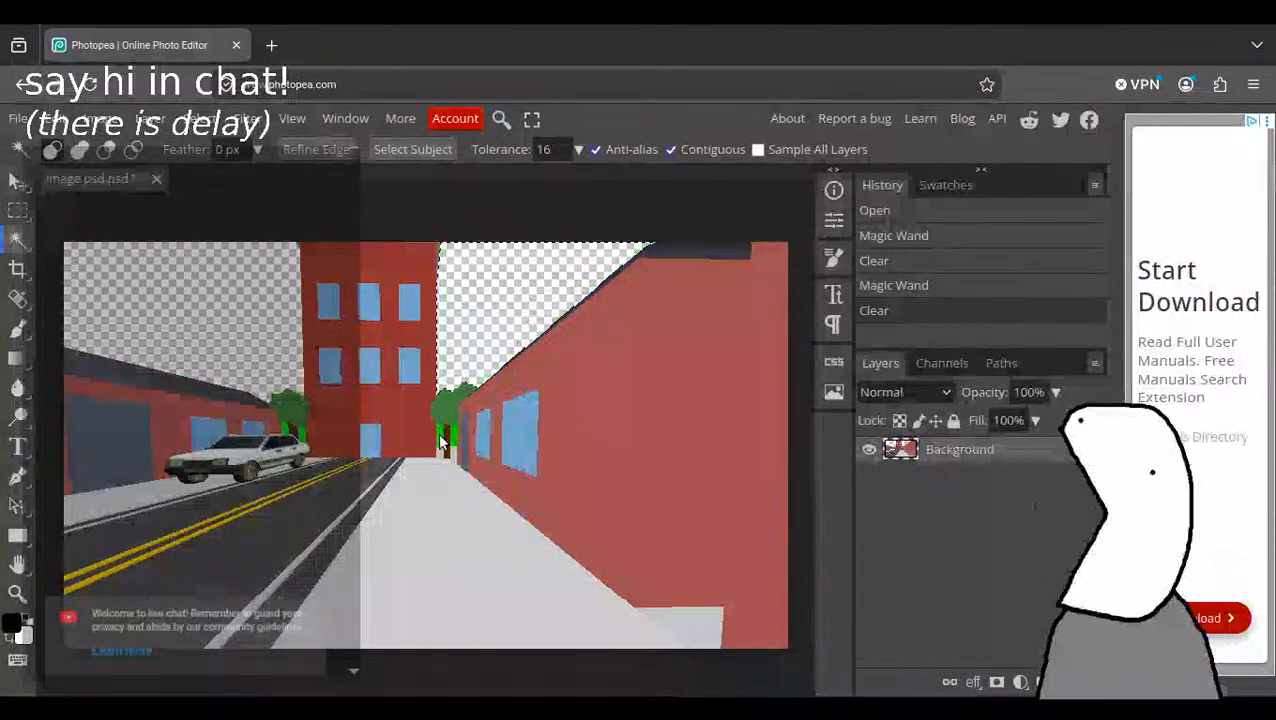
key(Delete)
key(Delete)
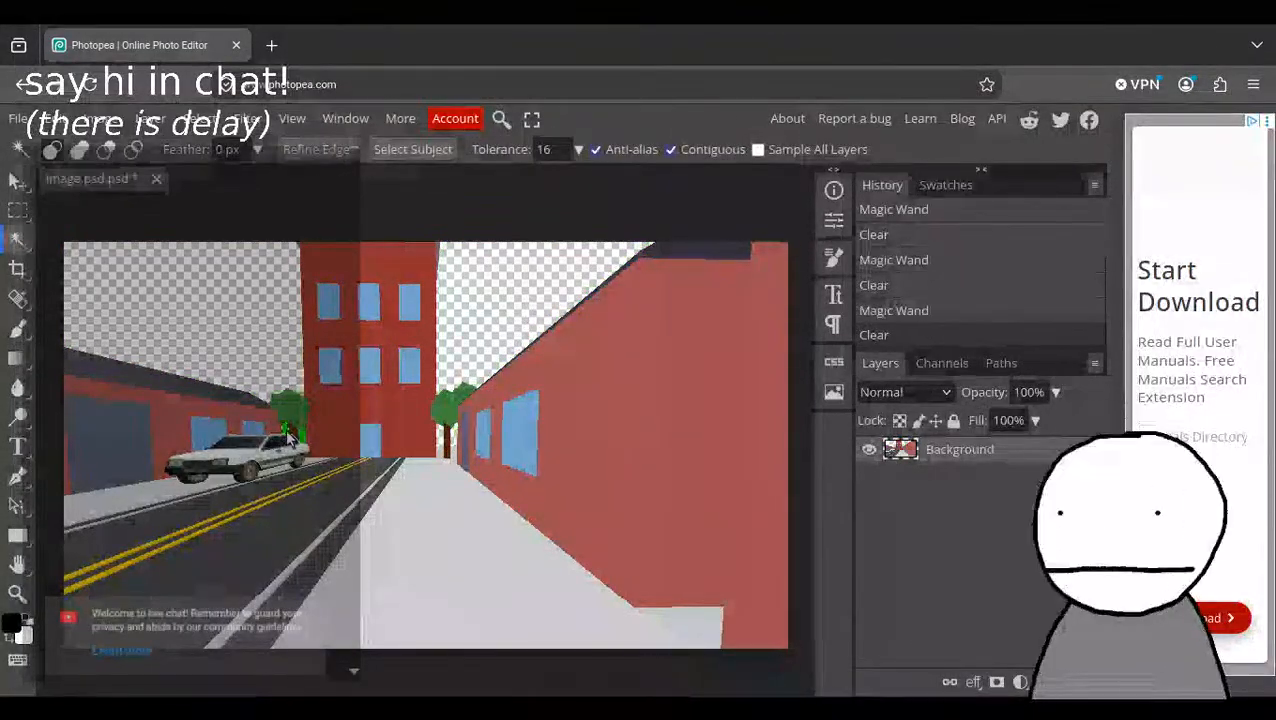
click(258, 312)
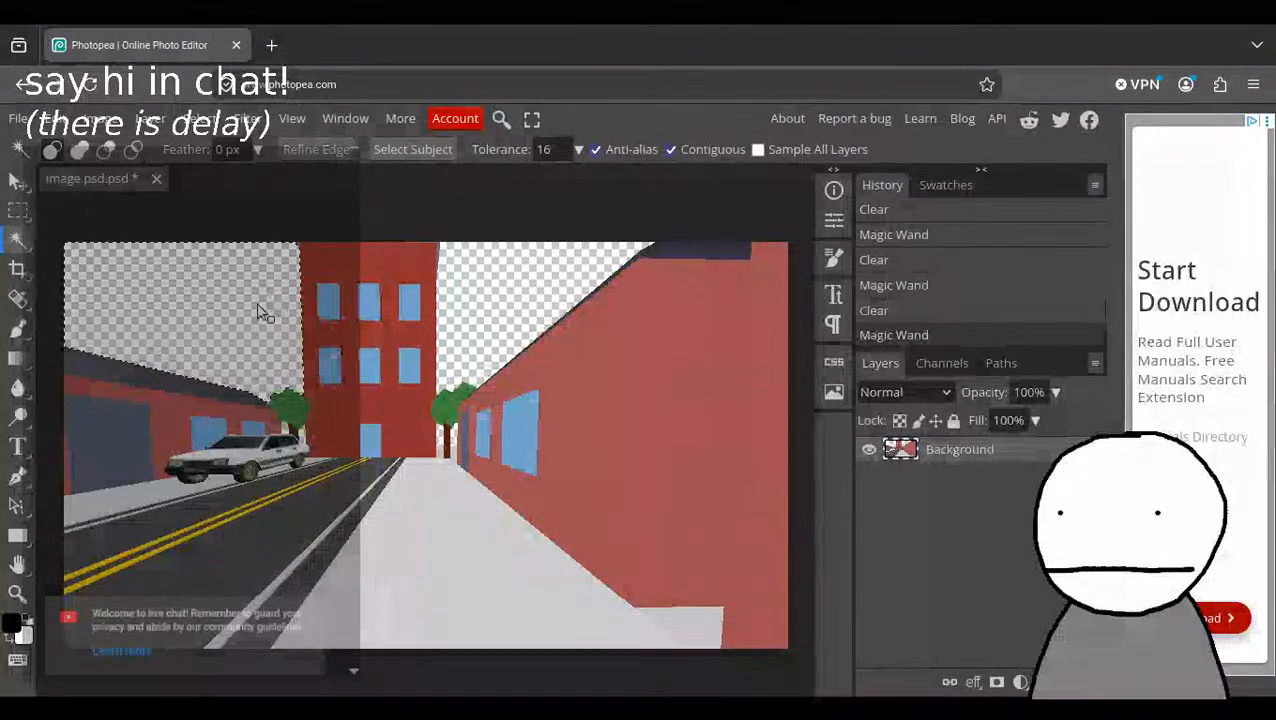
key(ctrl+d)
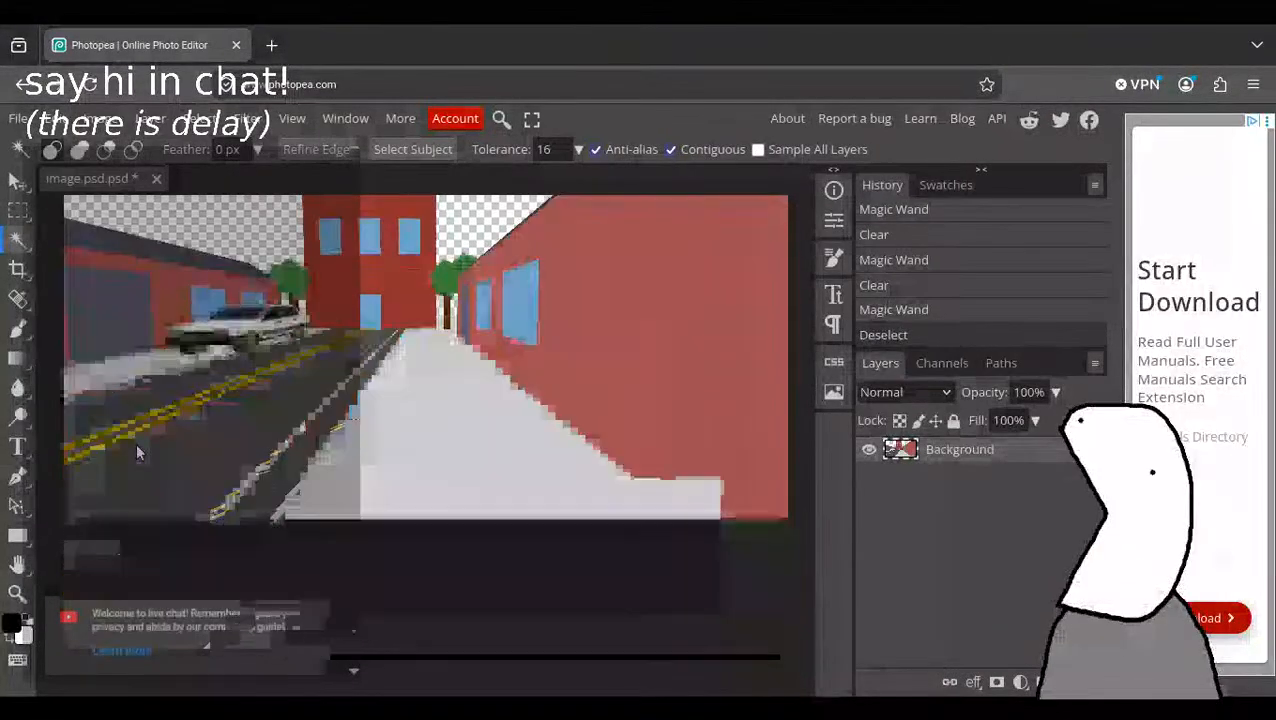
Try Reduce Colors on the street image with 20 colours, toggling dithering on and back off.
scroll(136, 445, down, 2)
scroll(136, 445, up, 2)
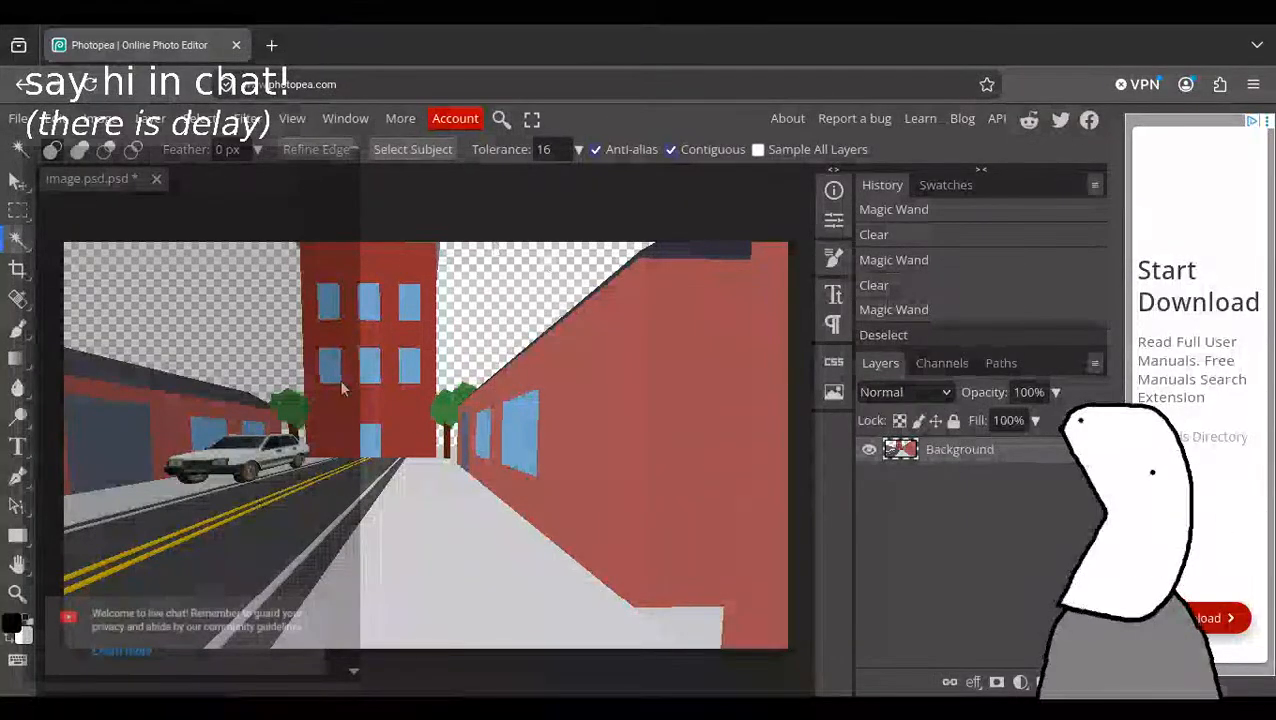
click(103, 118)
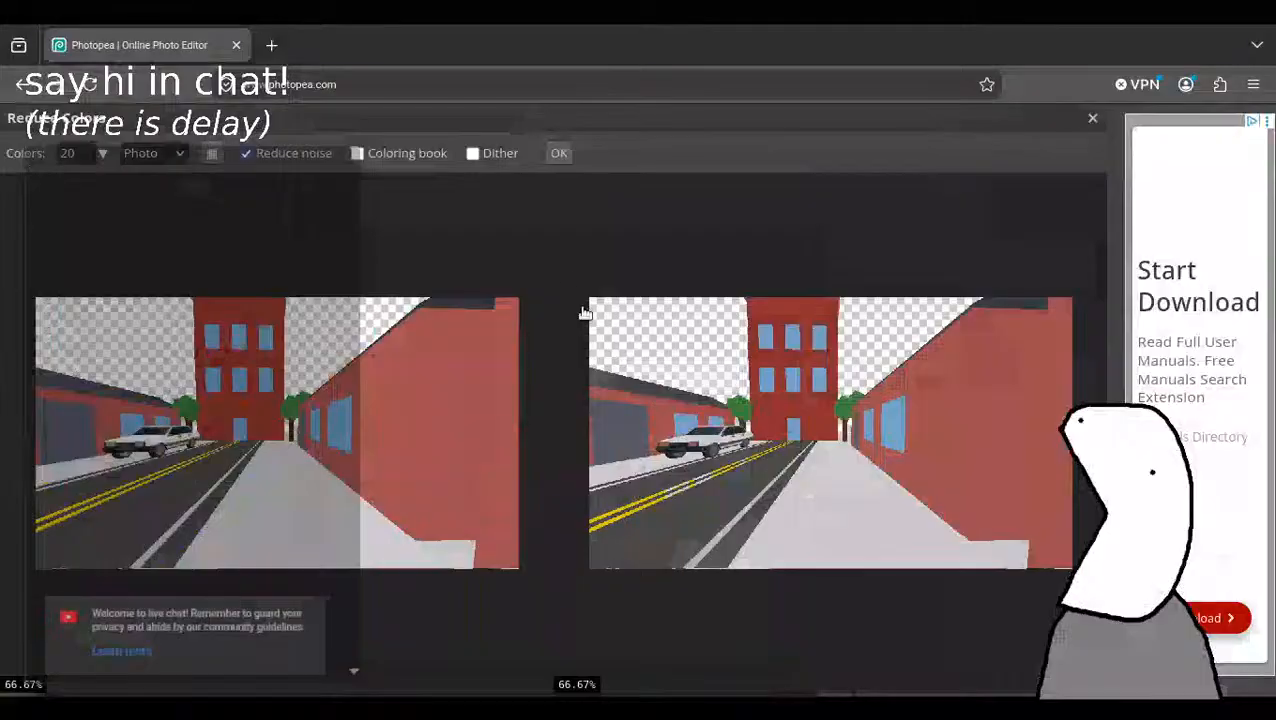
click(484, 156)
click(470, 156)
Examine the car and road markings in the Reduce Colors preview up close and close it without applying.
scroll(638, 496, up, 1)
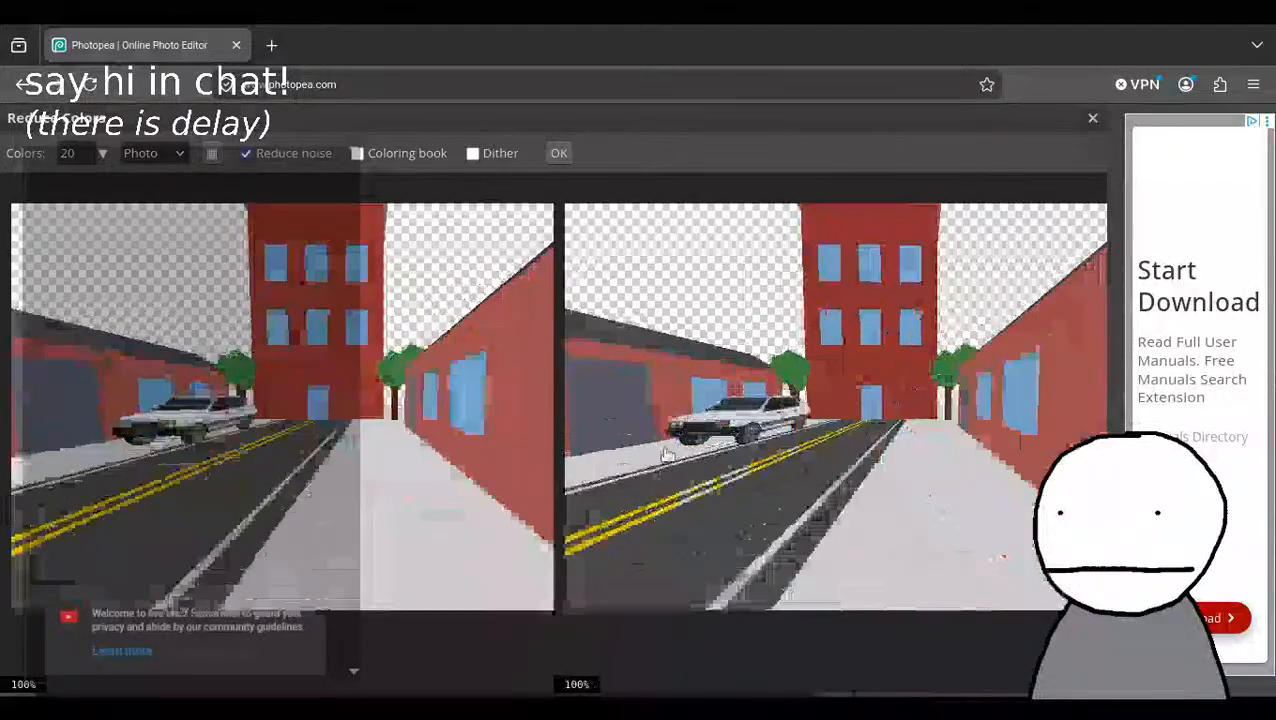
scroll(743, 418, up, 3)
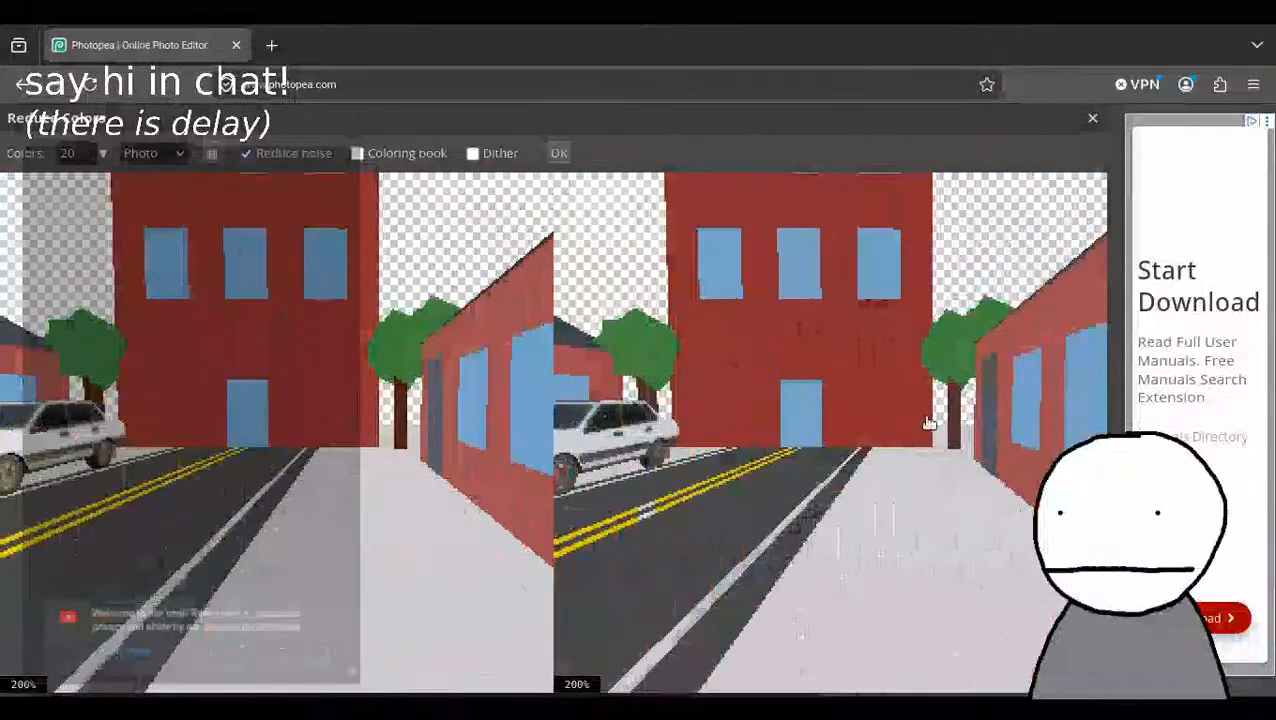
scroll(930, 424, down, 1)
drag(750, 474, 803, 462)
scroll(817, 435, up, 2)
scroll(817, 435, down, 2)
scroll(816, 435, up, 1)
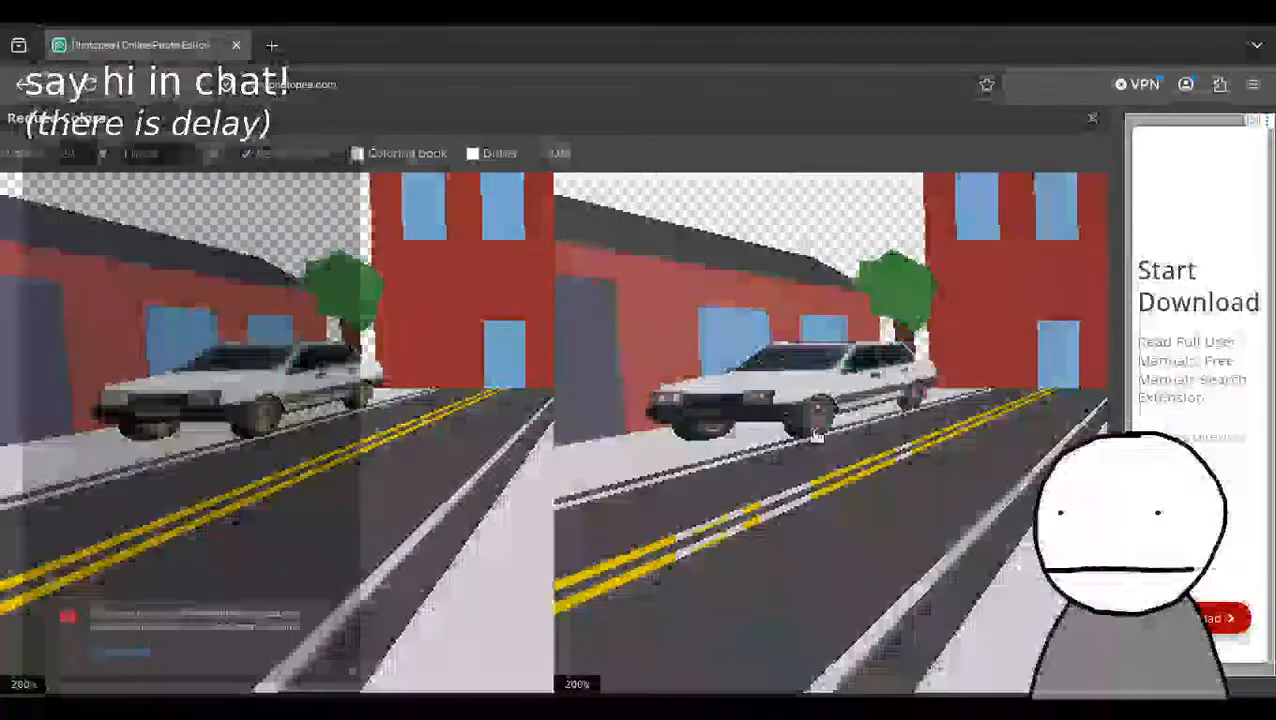
scroll(812, 430, down, 1)
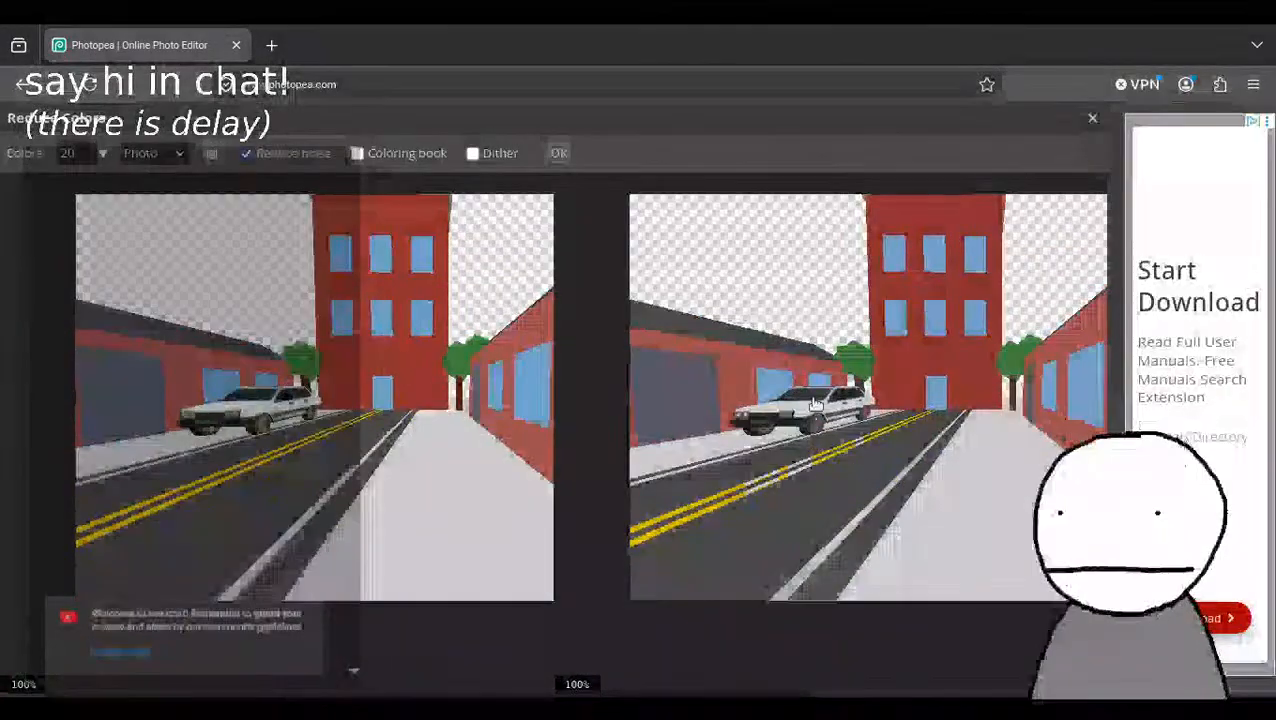
click(1095, 120)
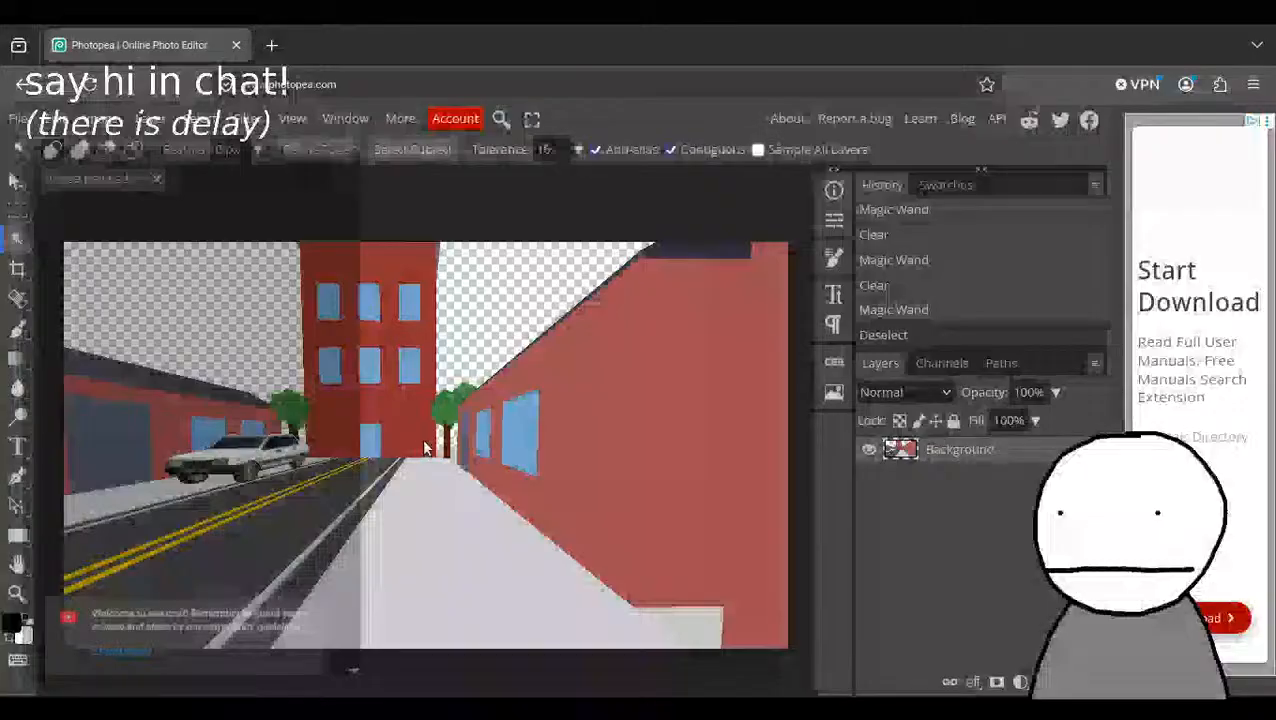
Choose the Paint Bucket for the area around the tree behind the red wall and set the foreground colour to dark red #9a3b3b.
key(ctrl+alt+Right)
scroll(484, 423, up, 3)
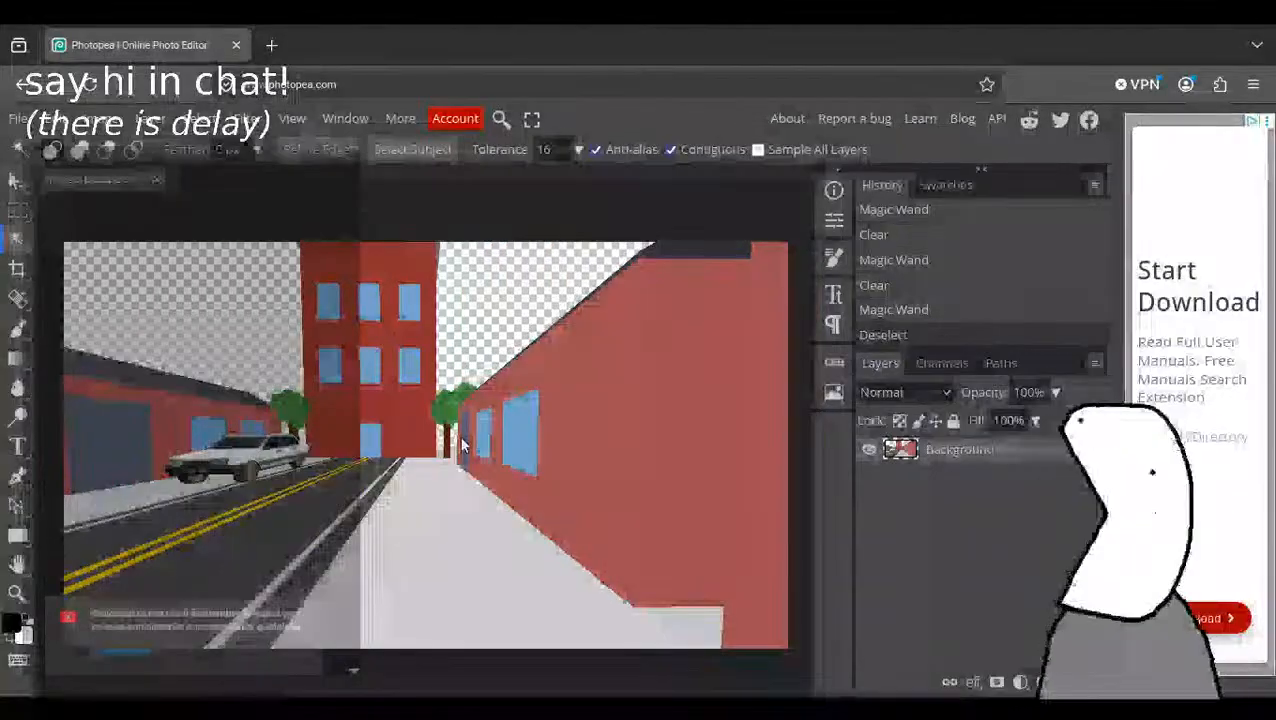
click(20, 592)
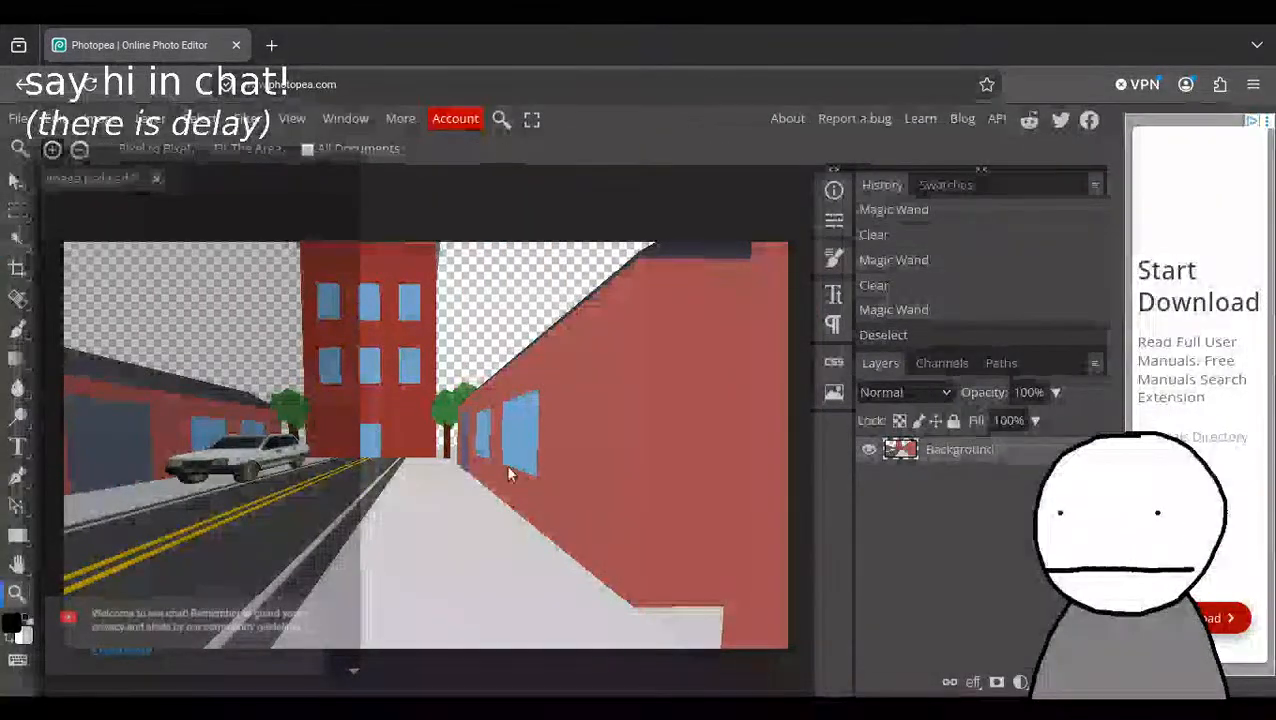
click(465, 433)
click(430, 465)
alt+scroll(430, 476, down, 2)
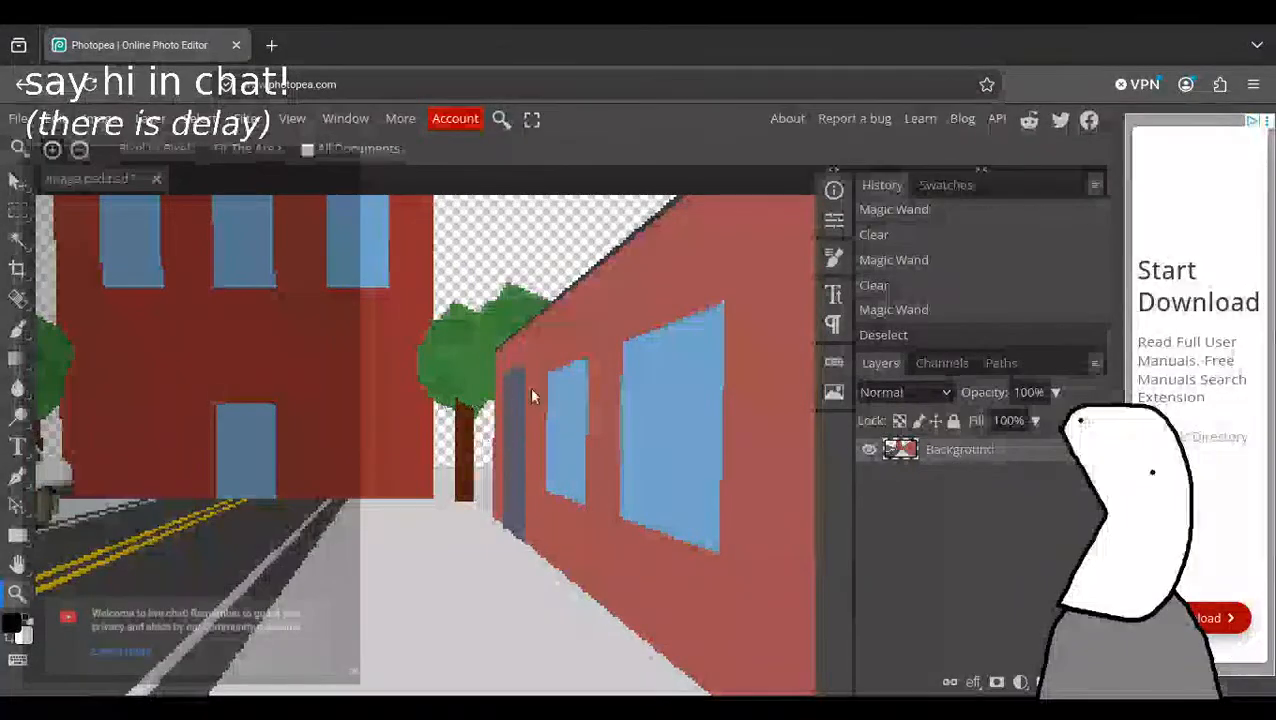
alt+scroll(496, 446, up, 2)
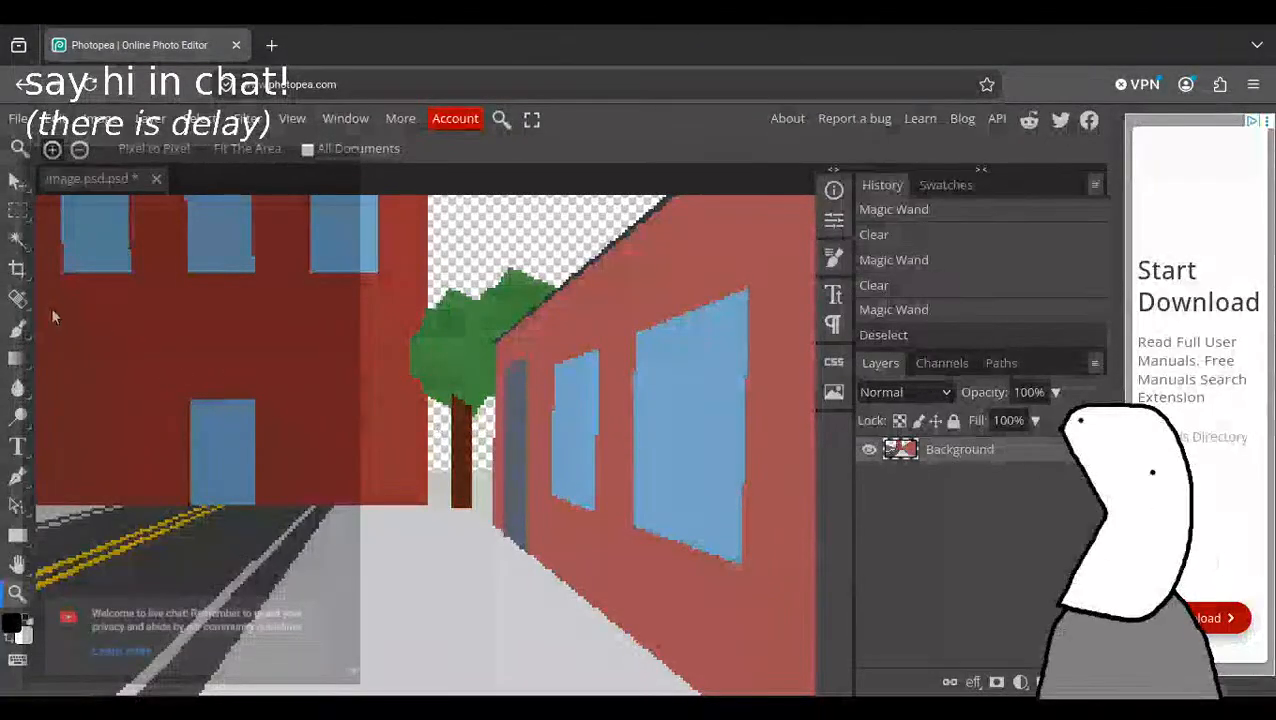
click(20, 328)
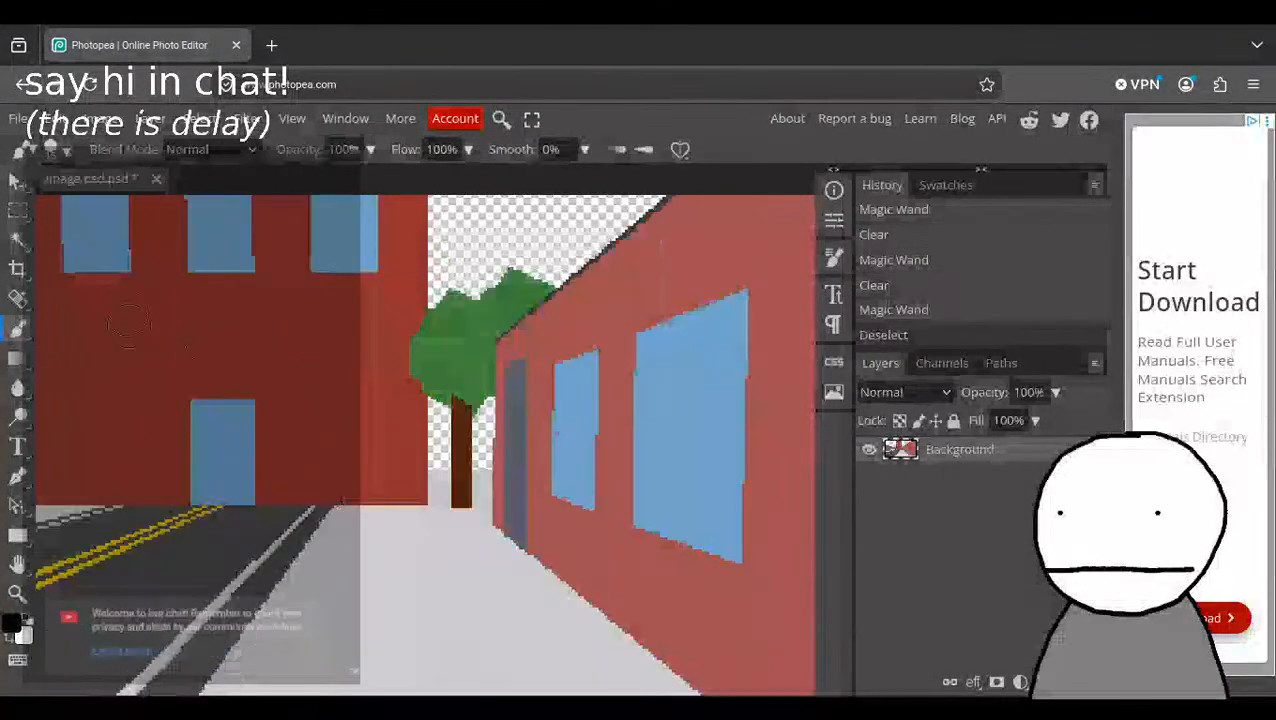
click(20, 355)
click(84, 392)
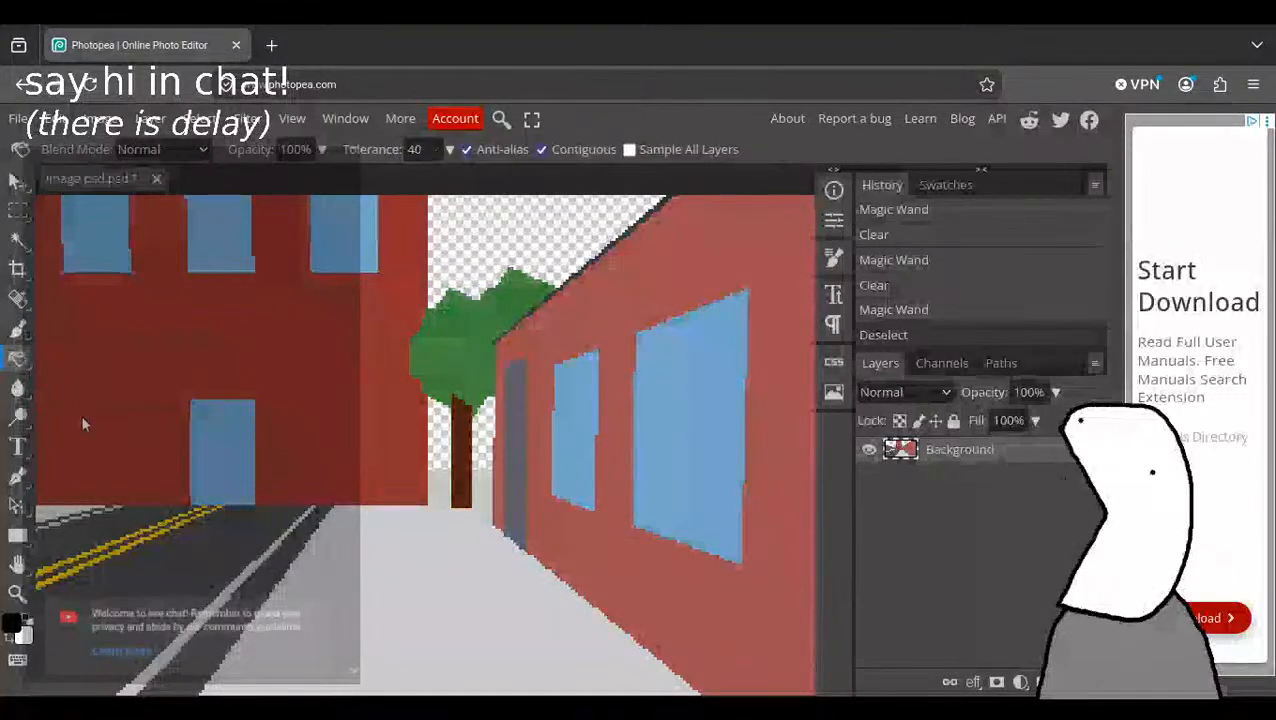
click(14, 622)
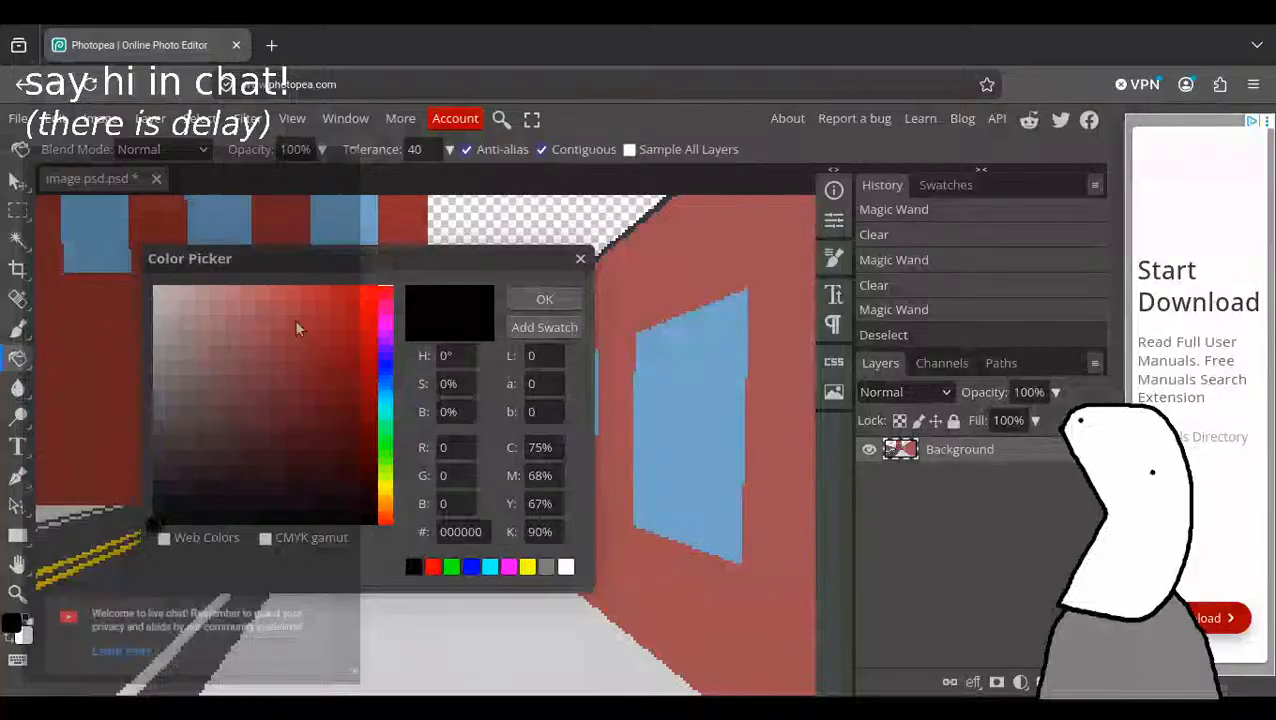
mouse_move(253, 314)
mouse_down()
mouse_move(262, 359)
mouse_move(299, 383)
mouse_up()
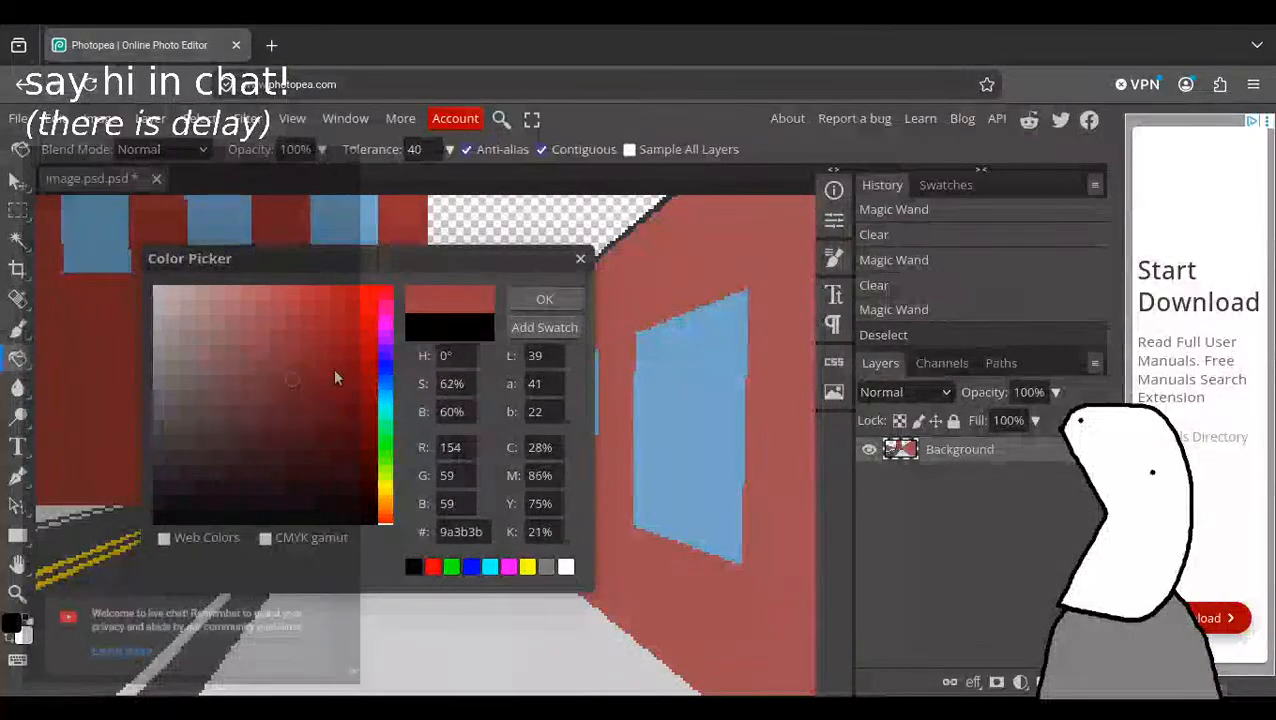
click(544, 300)
Try filling the gaps beside the tree trunk and the pale strip below them with dark red, and undo the fills.
click(460, 448)
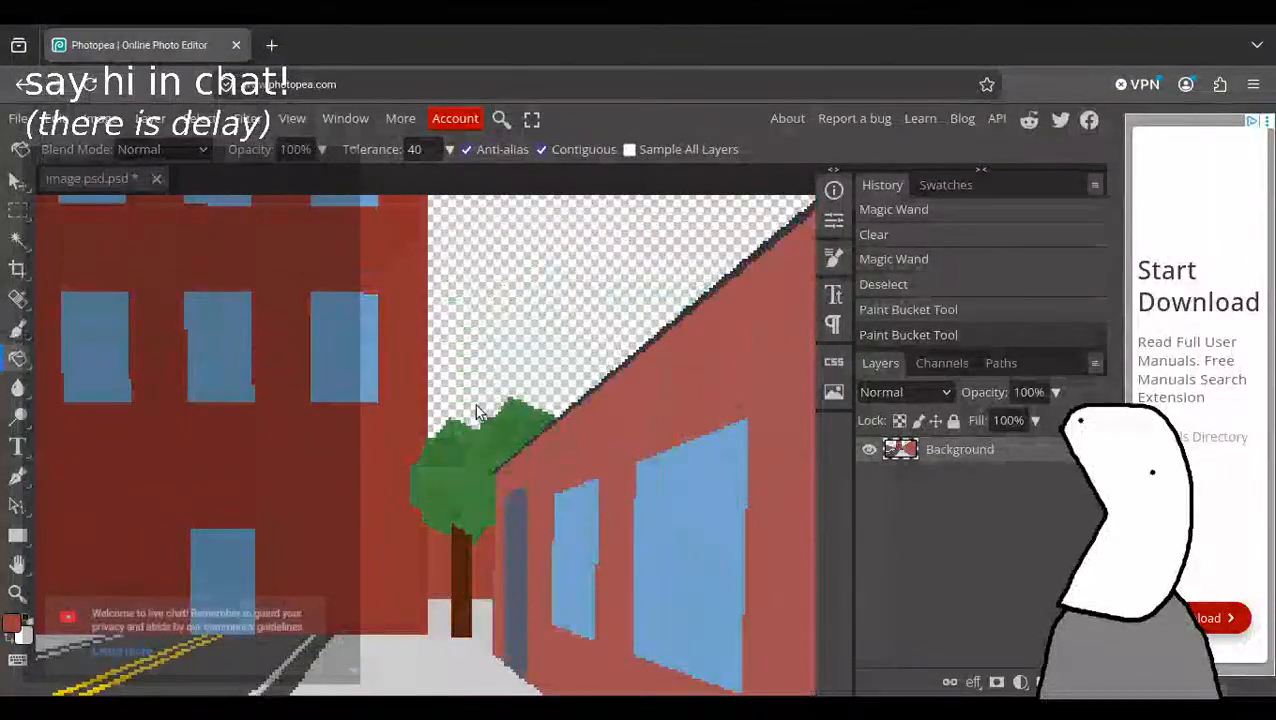
click(446, 609)
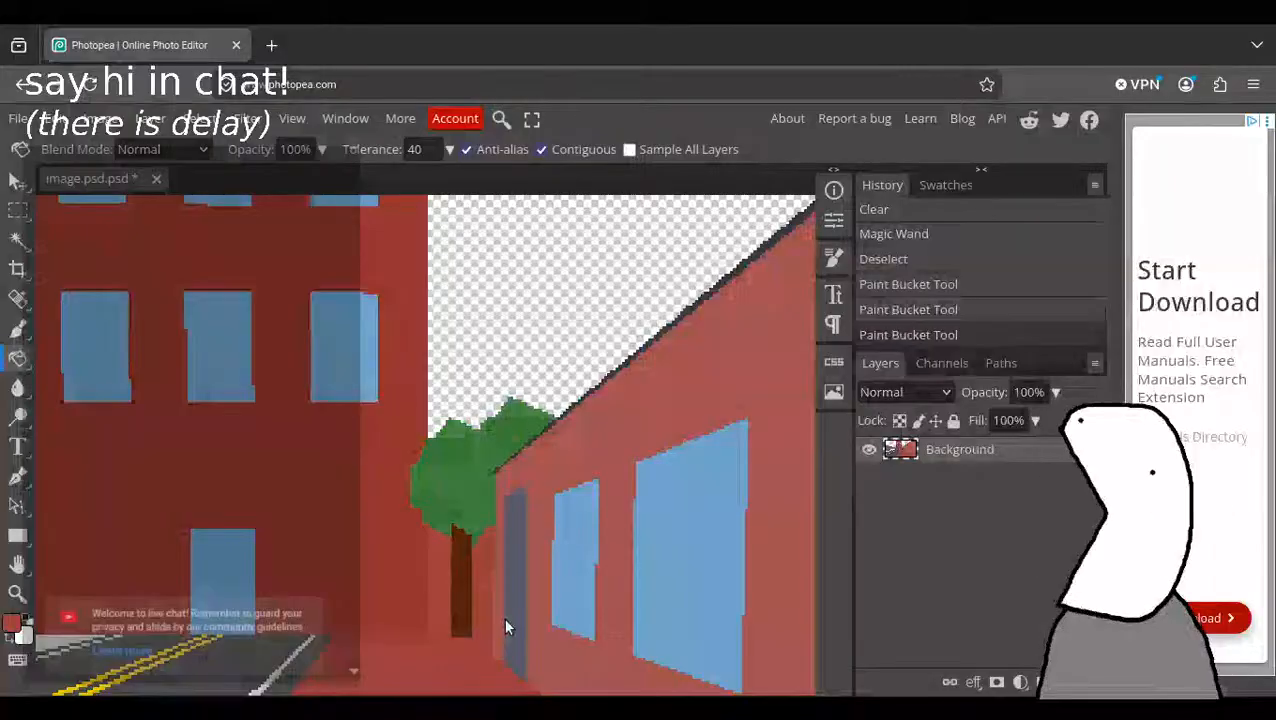
key(ctrl+z)
key(ctrl+z)
key(ctrl+z)
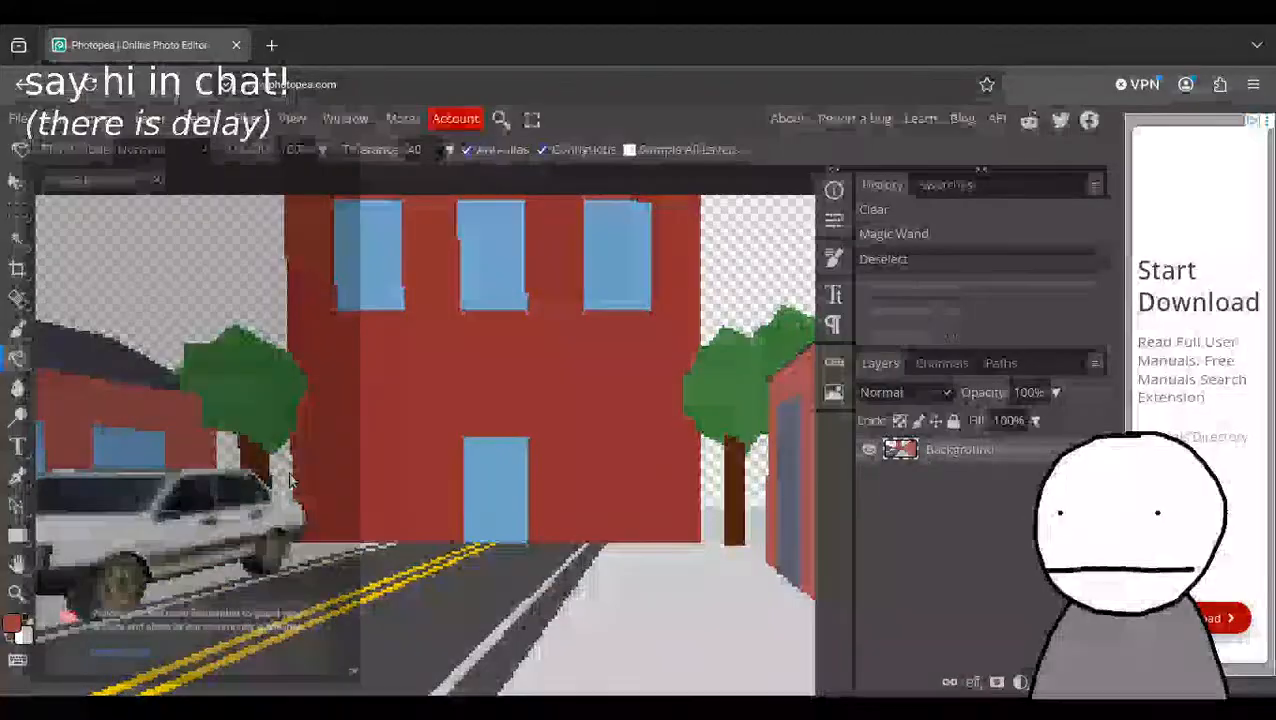
Fill the transparent gaps around the trunks of the trees on both sides of the central building with dark red.
click(289, 475)
click(230, 456)
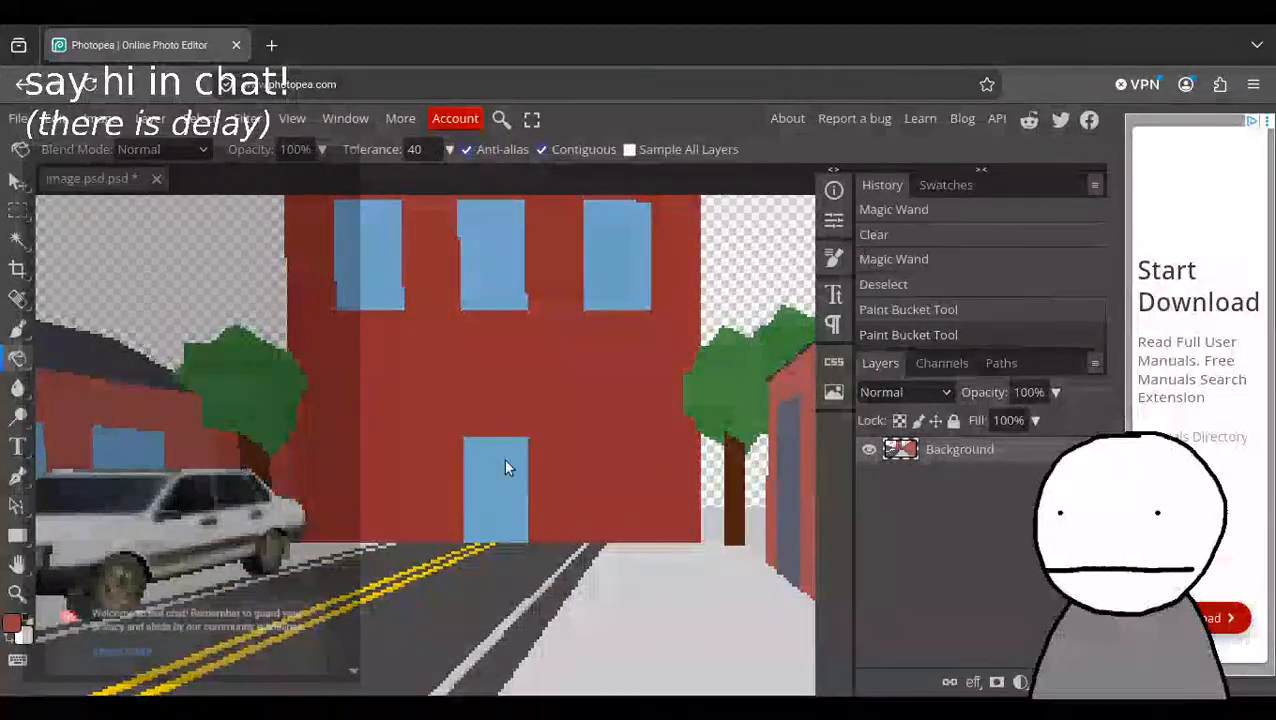
middle_drag(503, 459, 353, 471)
click(571, 495)
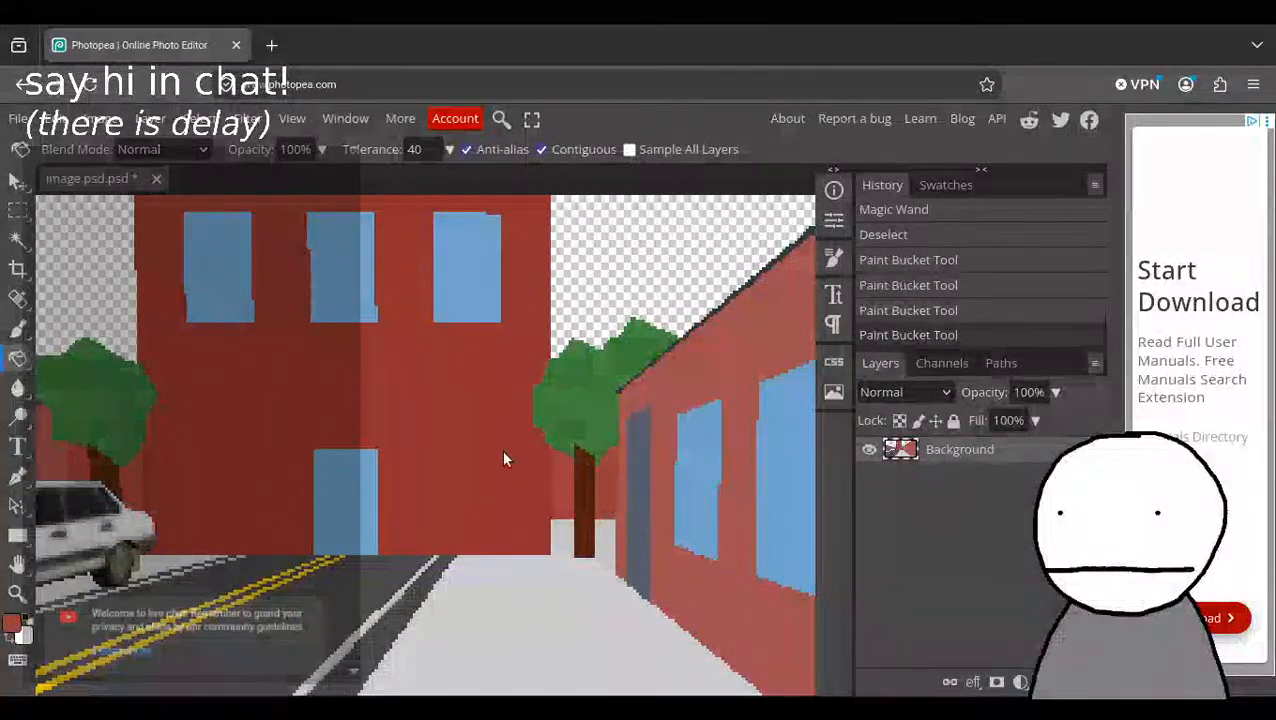
middle_drag(503, 459, 491, 540)
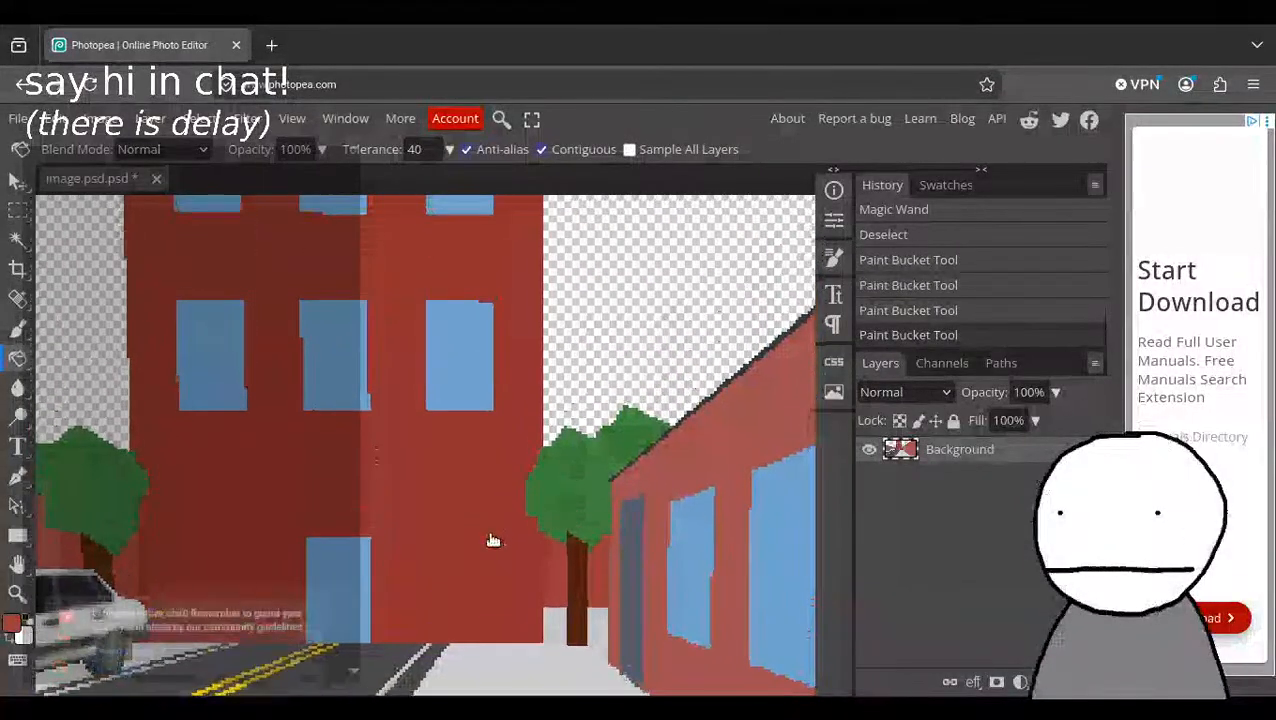
Paint over the pale strip behind the trunk of the tree beside the long red wall using a 7 px square brush.
click(14, 332)
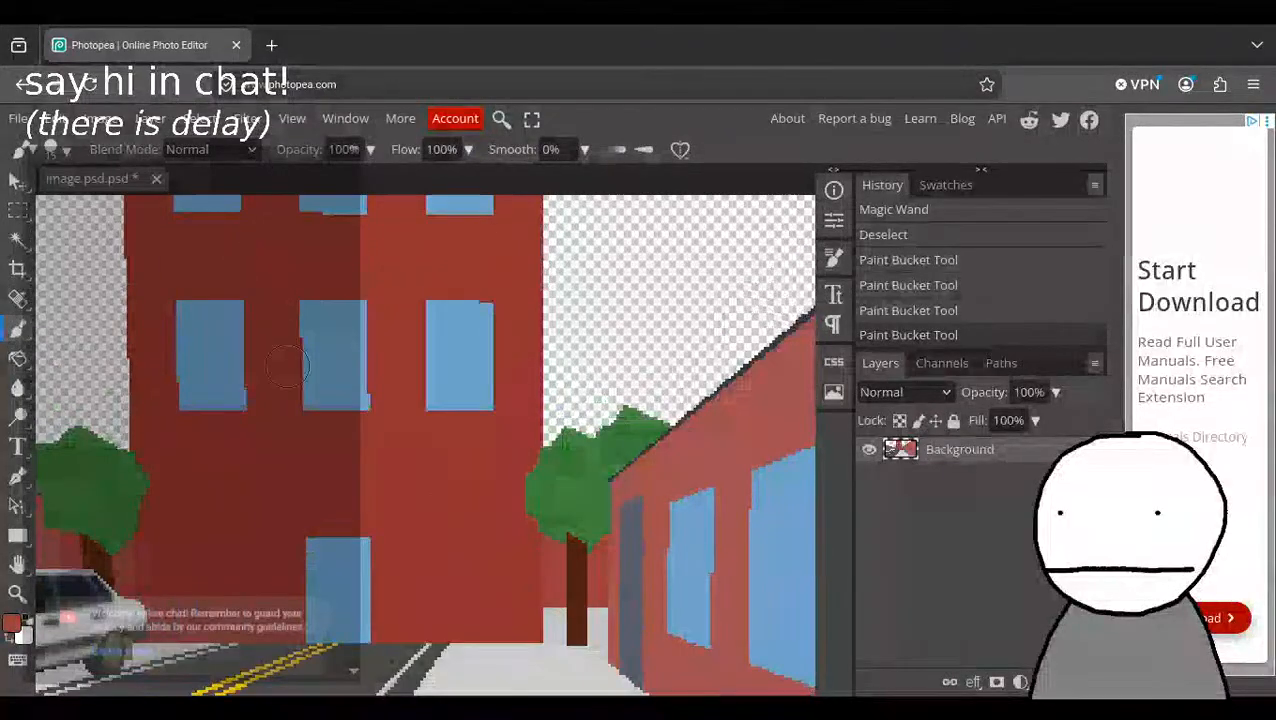
click(58, 150)
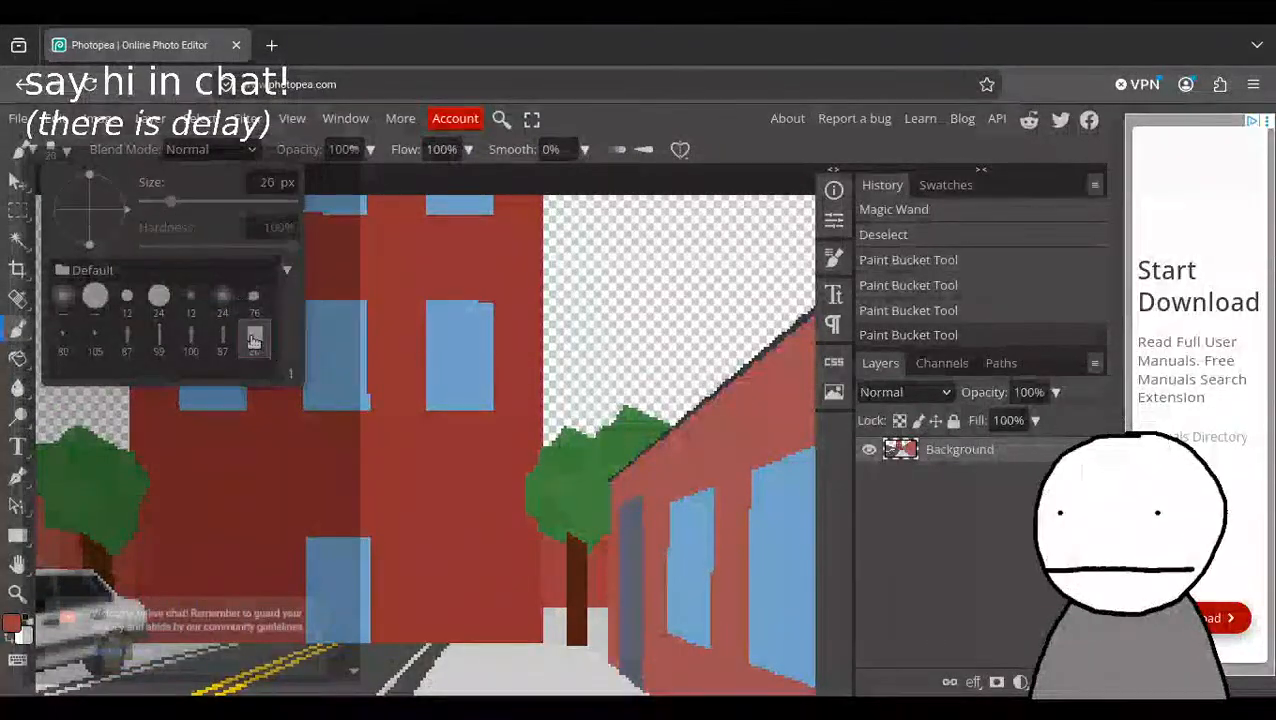
drag(178, 214, 166, 208)
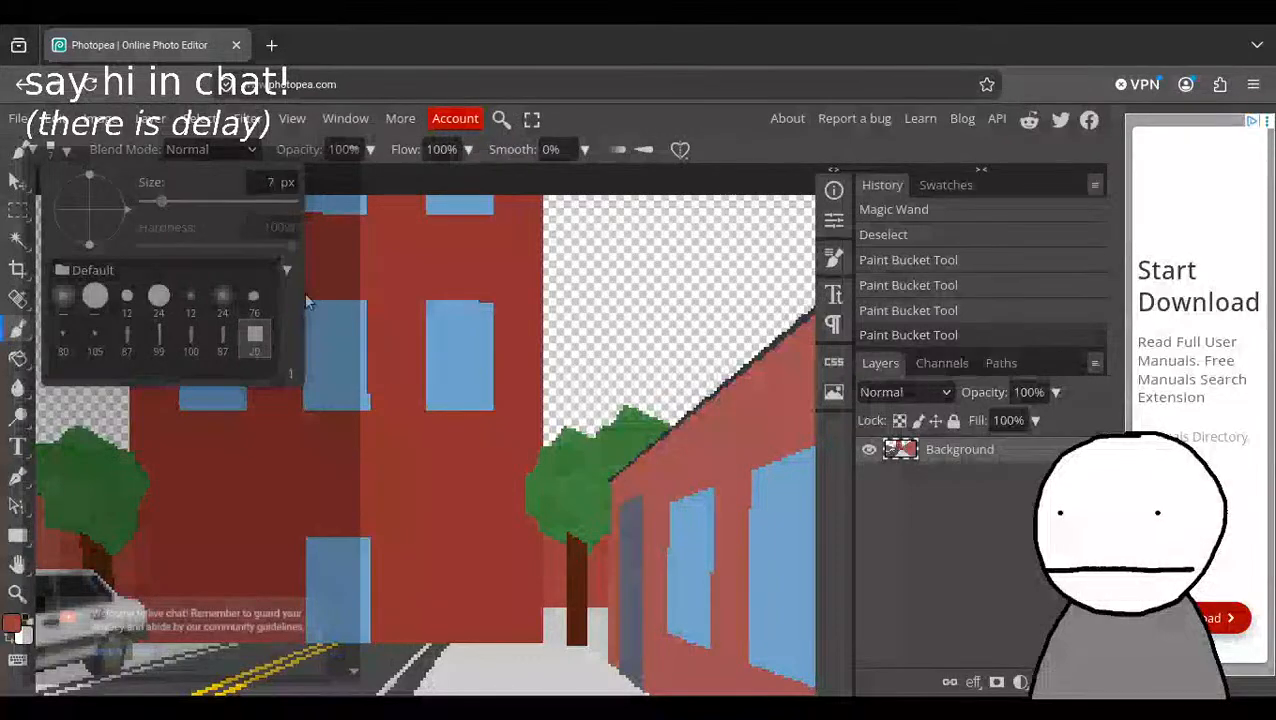
click(555, 605)
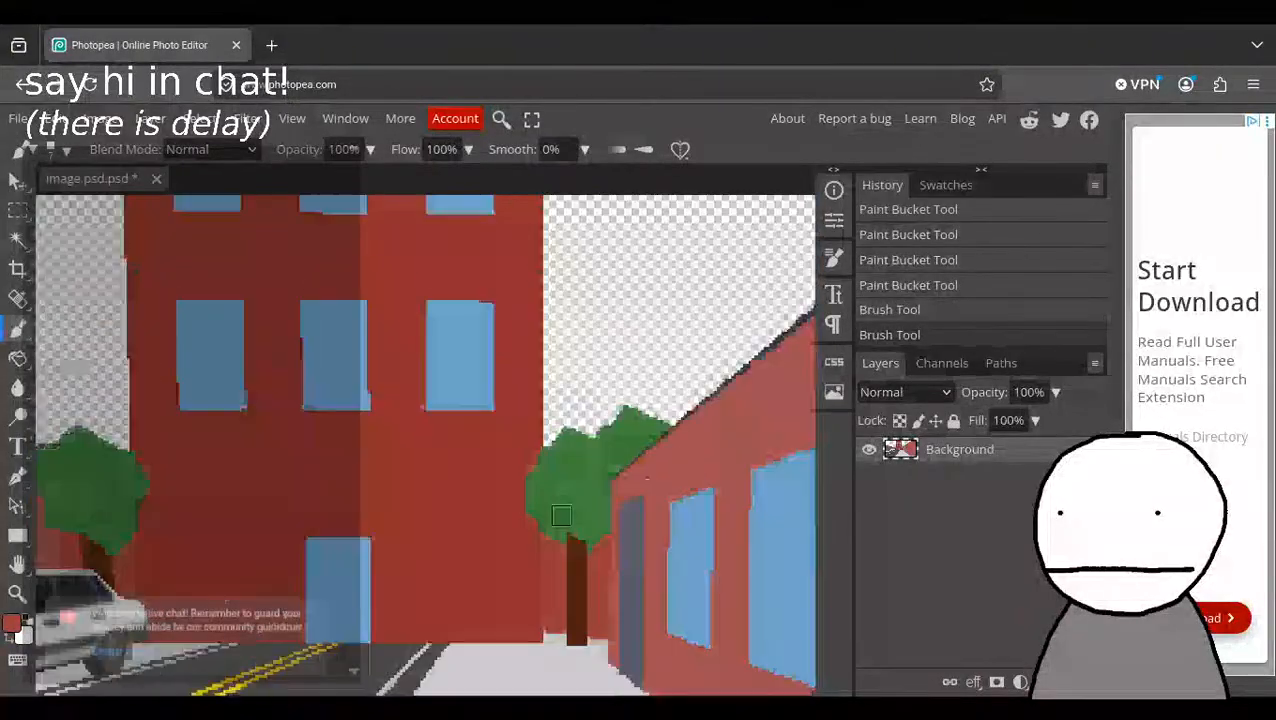
scroll(540, 453, up, 3)
scroll(590, 553, down, 3)
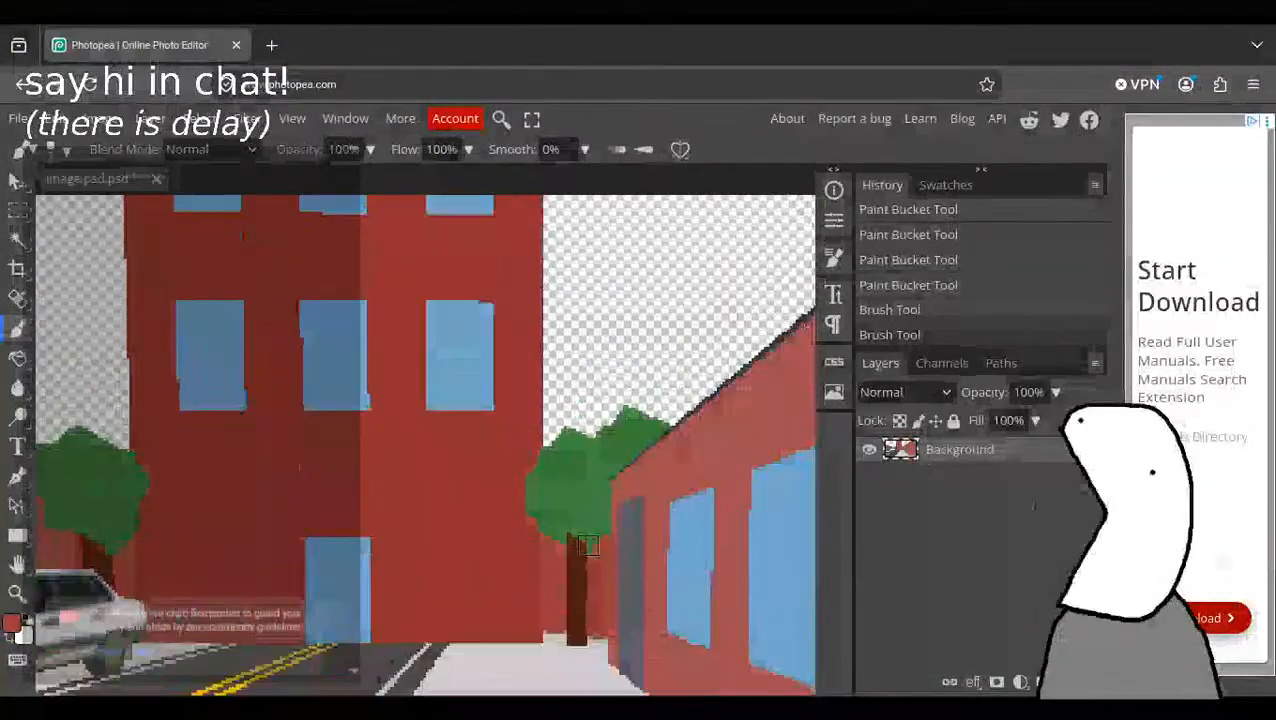
Paint two dark red distant building blocks rising behind the tree between the central building and the long wall.
mouse_move(554, 410)
mouse_down()
mouse_move(550, 393)
mouse_move(578, 399)
mouse_move(554, 424)
mouse_move(597, 421)
mouse_move(700, 367)
mouse_up()
drag(672, 415, 622, 478)
scroll(672, 373, down, 3)
scroll(660, 386, up, 3)
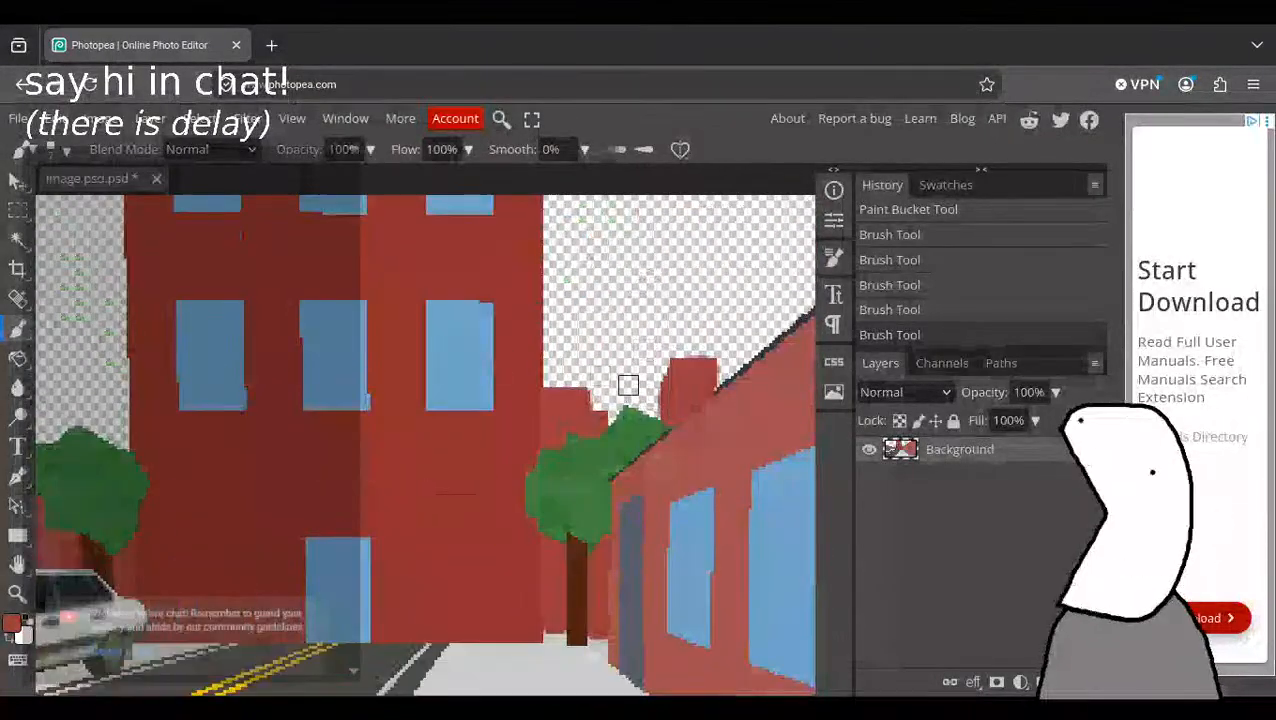
Outline a stepped dark red distant building between the central building and the roof on the car's side of the street.
scroll(372, 362, up, 3)
scroll(285, 384, down, 3)
middle_drag(342, 457, 709, 486)
scroll(365, 447, up, 2)
scroll(348, 545, down, 3)
middle_drag(185, 306, 470, 512)
scroll(518, 507, down, 4)
middle_drag(563, 481, 466, 461)
middle_drag(309, 436, 333, 434)
drag(57, 411, 90, 413)
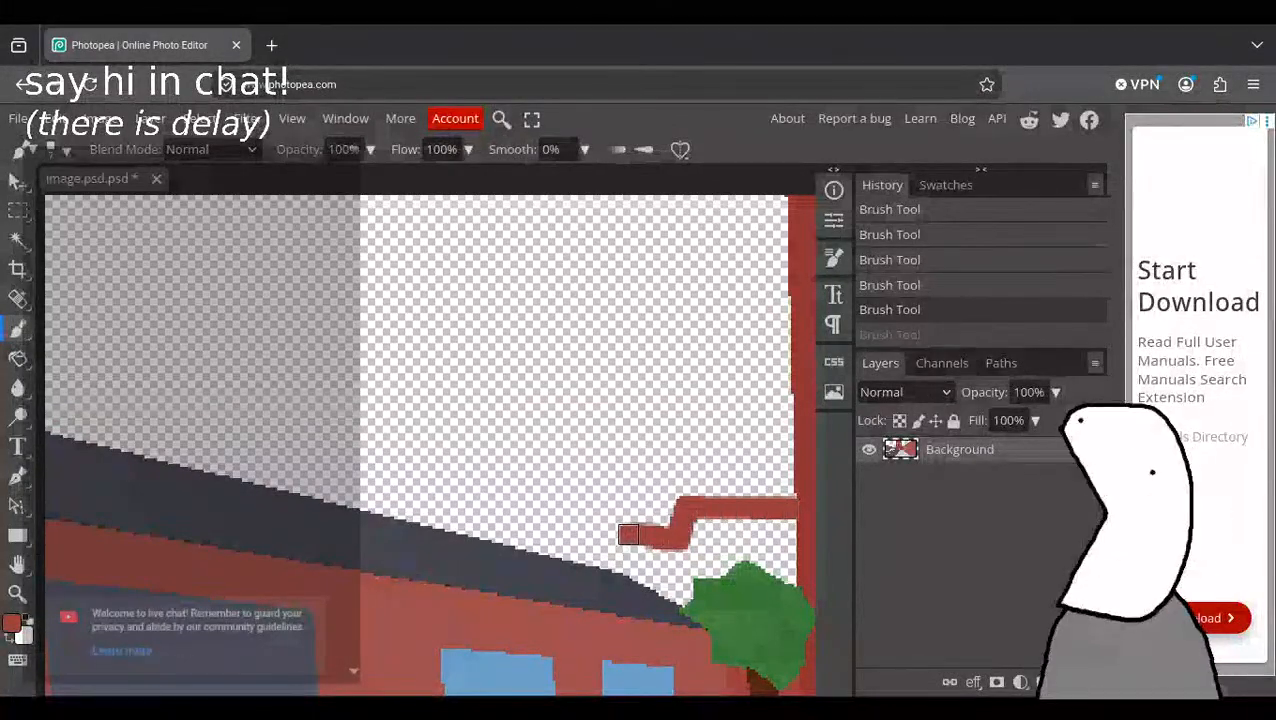
drag(628, 534, 606, 557)
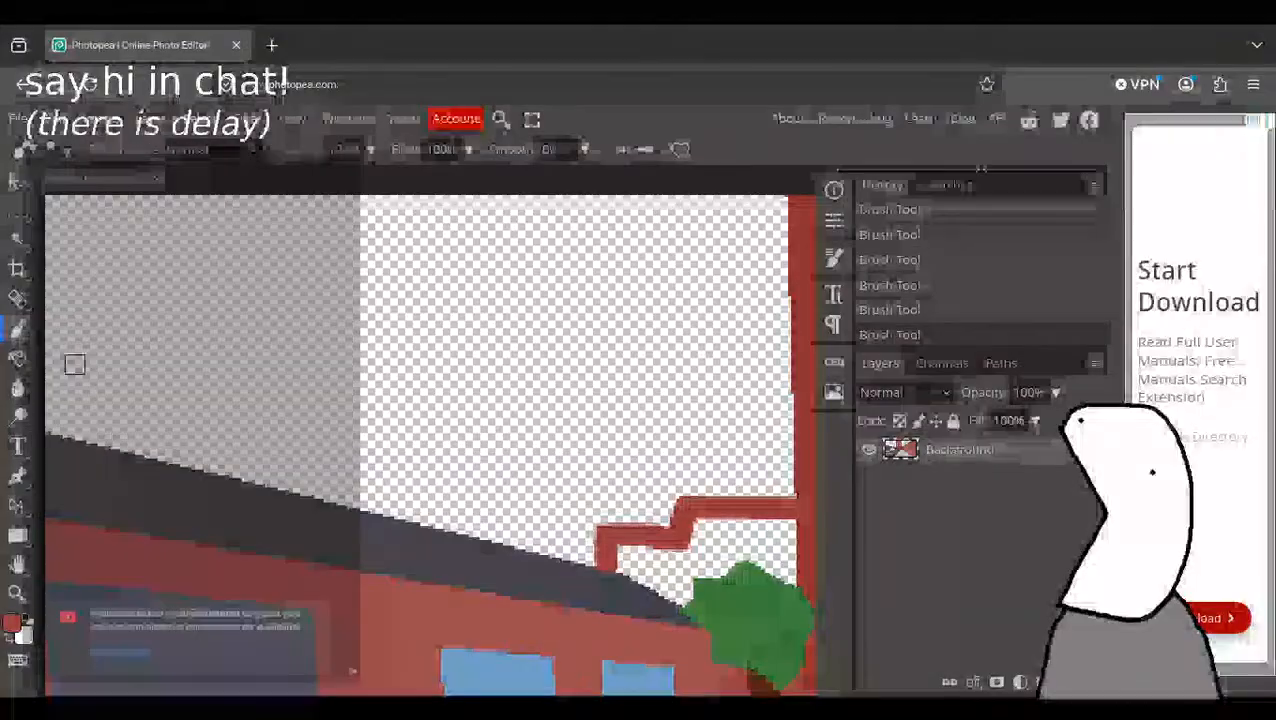
Fill the outlined stepped building with dark red and brush over the leftover light specks inside it.
click(684, 566)
key(ctrl+z)
click(689, 563)
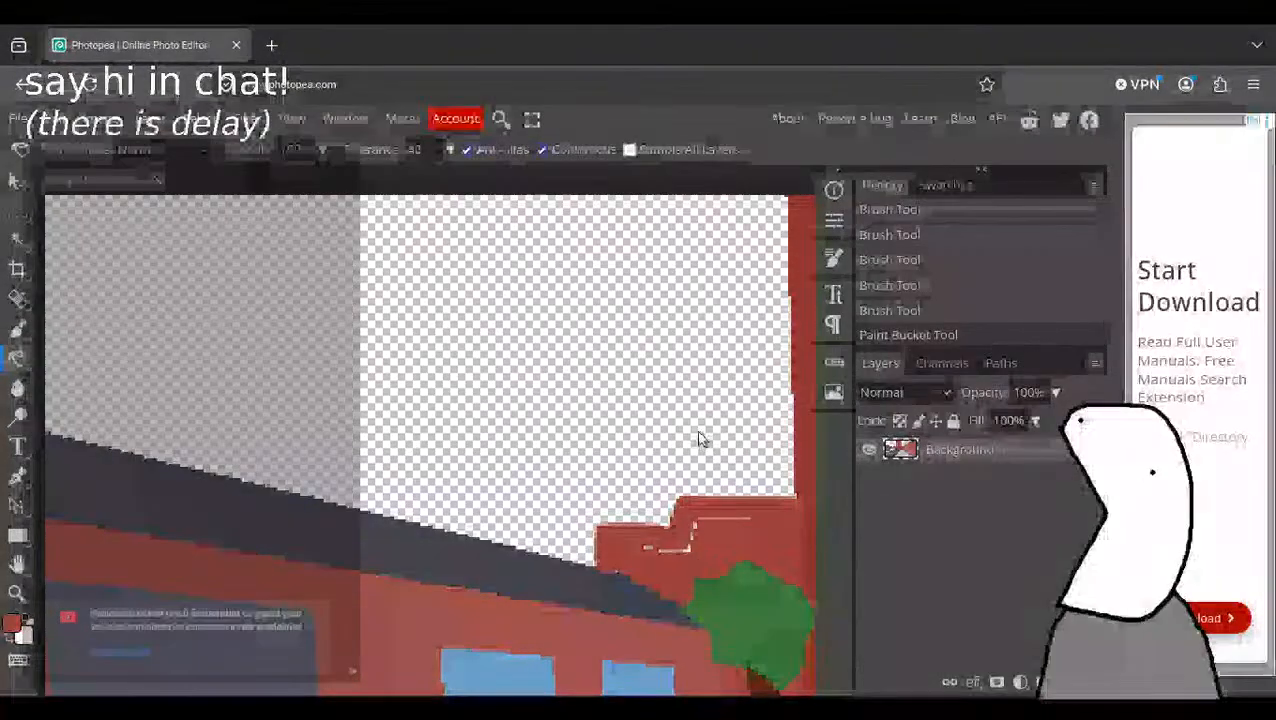
drag(700, 441, 461, 390)
click(15, 332)
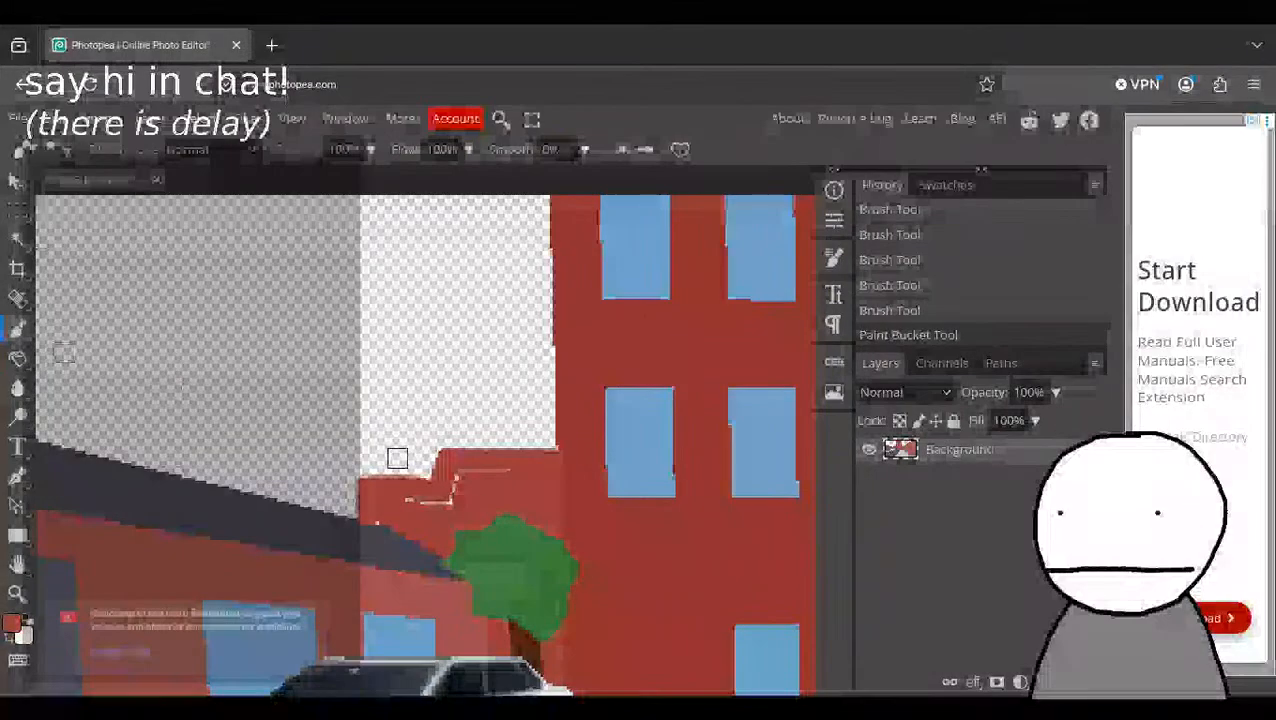
drag(383, 503, 547, 459)
middle_drag(663, 354, 334, 340)
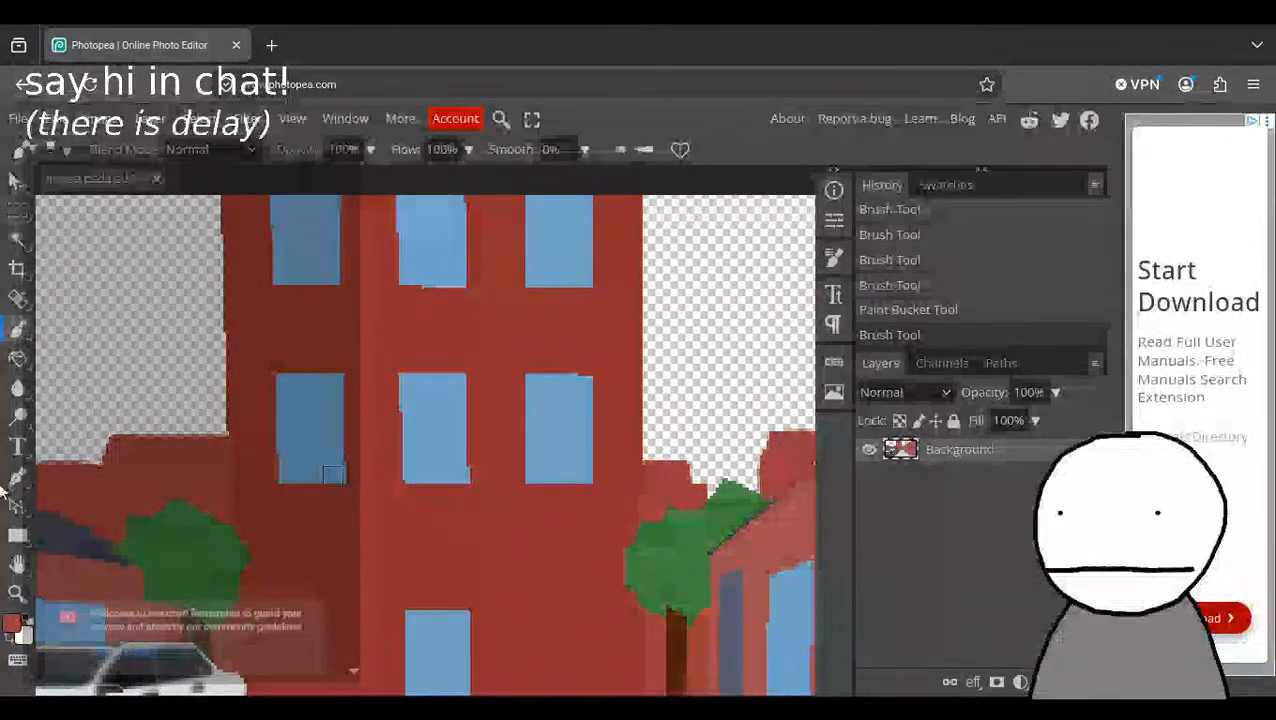
Try a Dodge tool stroke across the central building's facade and undo it.
click(16, 594)
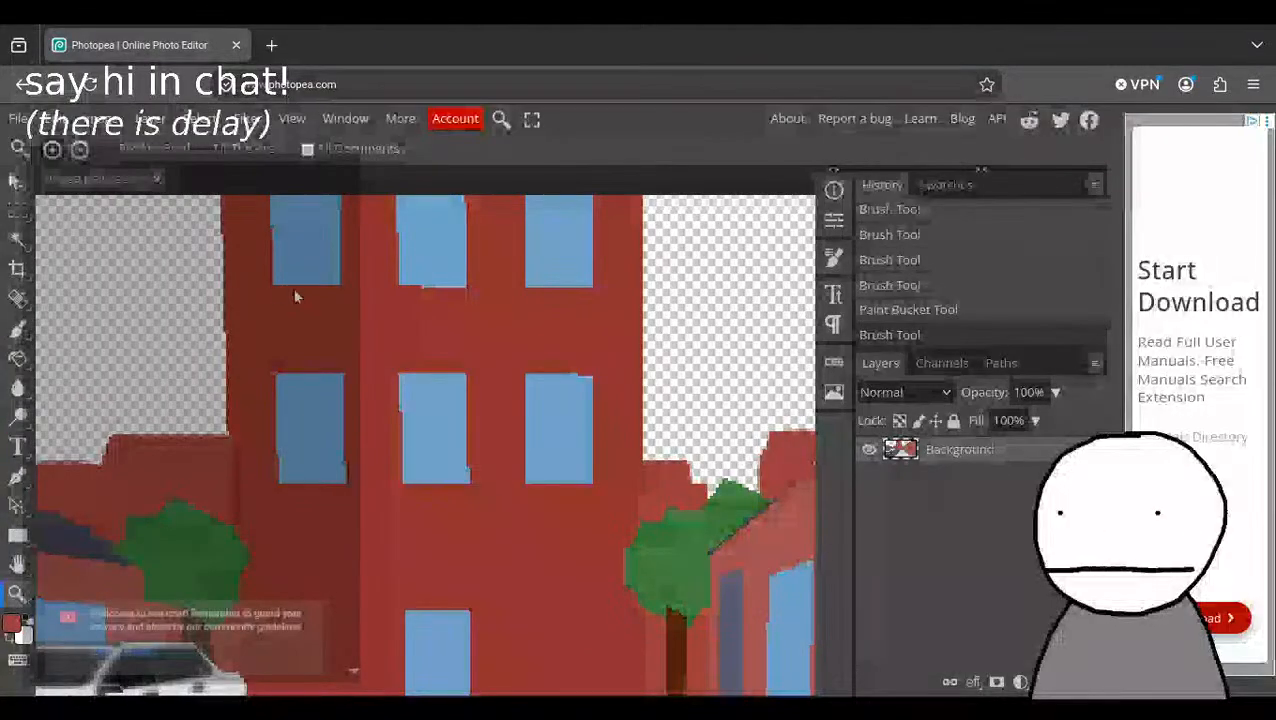
click(22, 423)
mouse_move(335, 422)
mouse_down()
mouse_move(410, 400)
mouse_move(290, 300)
mouse_move(470, 330)
mouse_move(507, 319)
mouse_move(480, 400)
mouse_move(547, 495)
mouse_up()
key(ctrl+z)
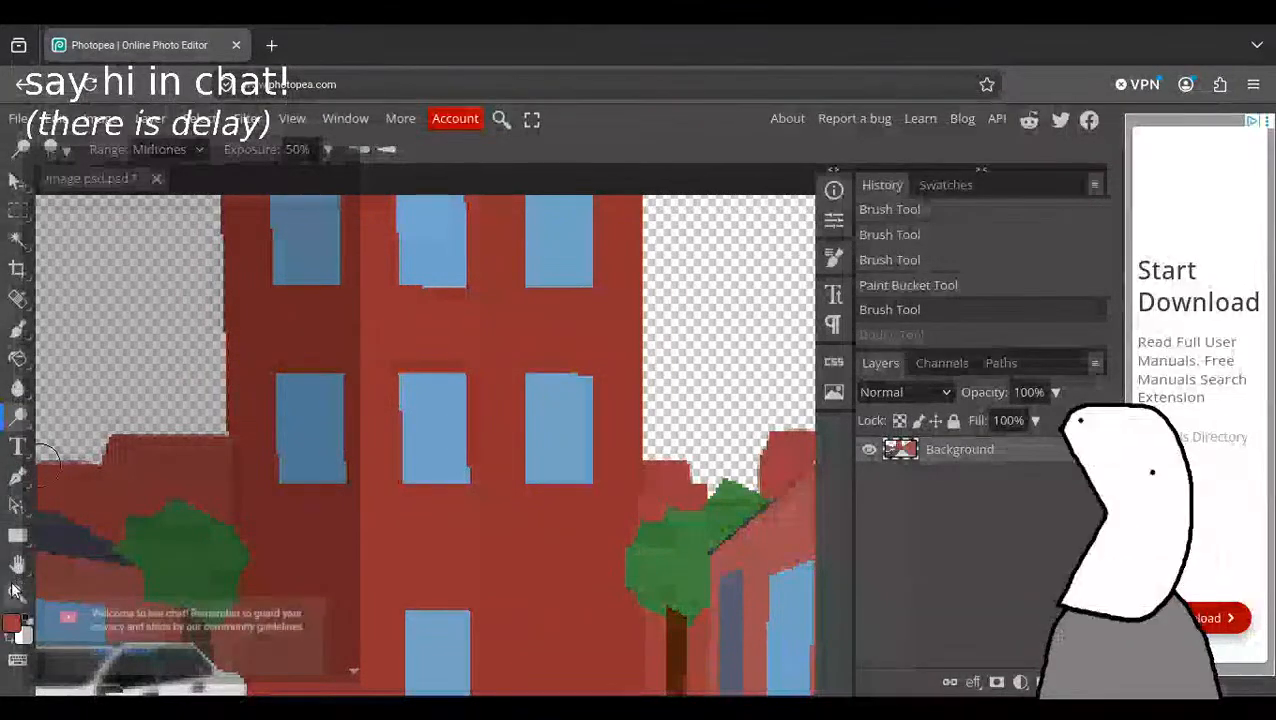
Focus on the central building's upper windows and set the brush colour to light cyan, about #6ae3e3.
key(z)
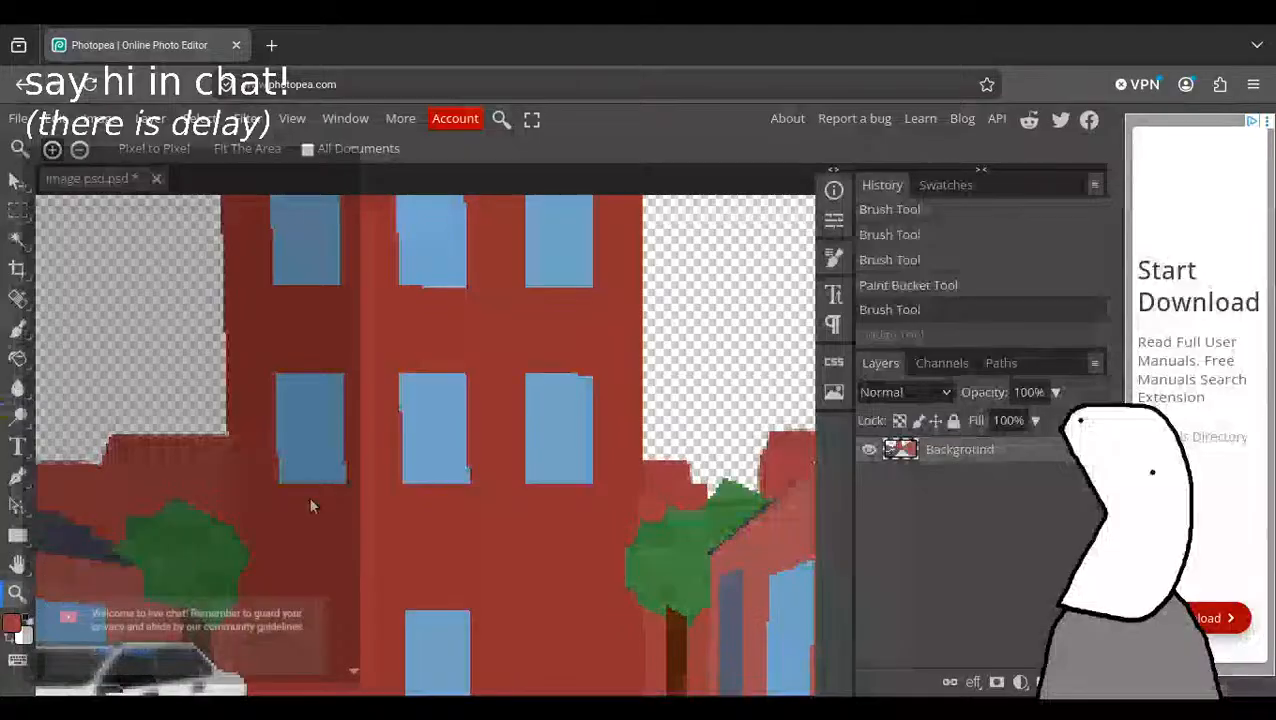
drag(361, 444, 375, 432)
drag(376, 380, 288, 199)
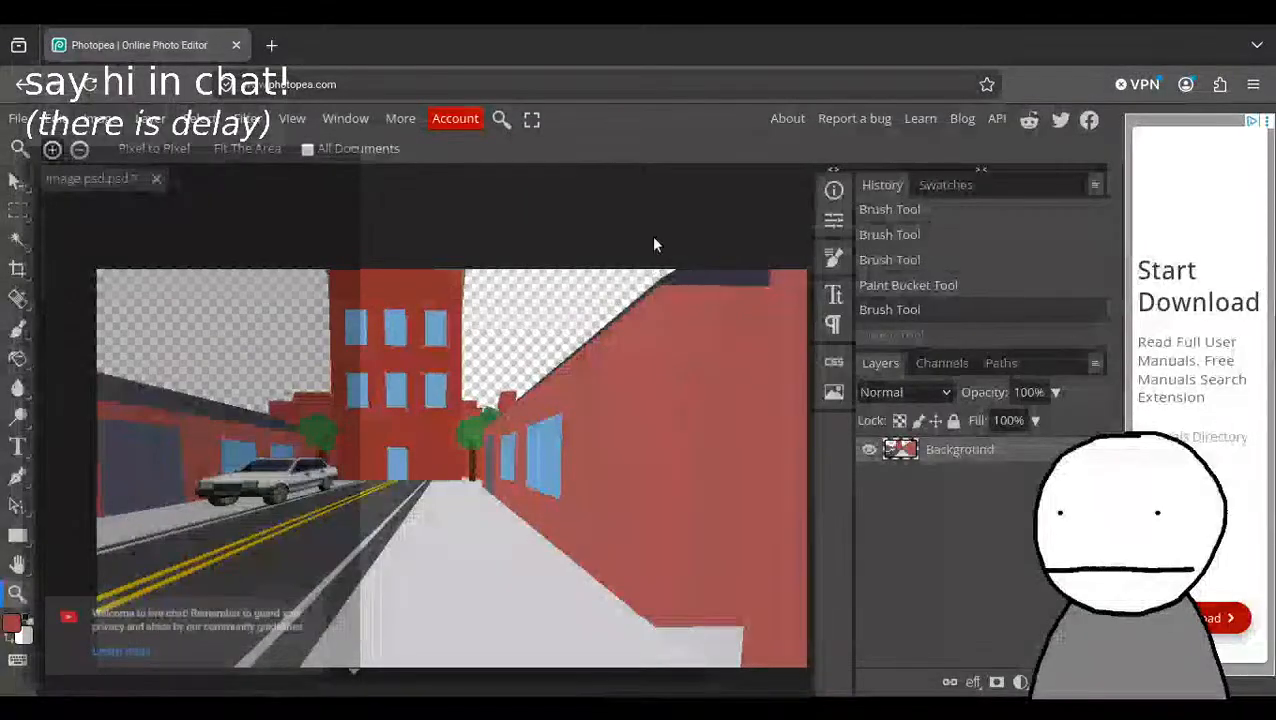
drag(638, 376, 644, 409)
mouse_move(290, 261)
mouse_down()
mouse_move(408, 325)
mouse_move(336, 254)
mouse_move(352, 262)
mouse_up()
click(17, 329)
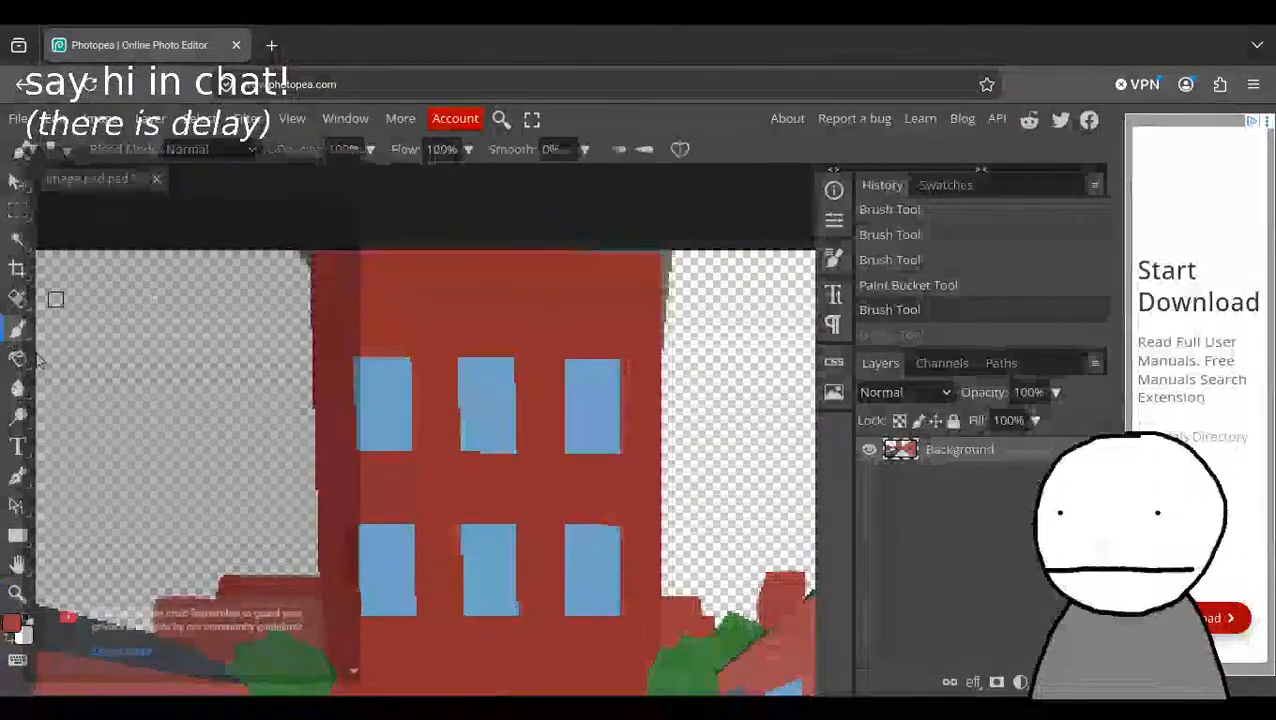
click(13, 622)
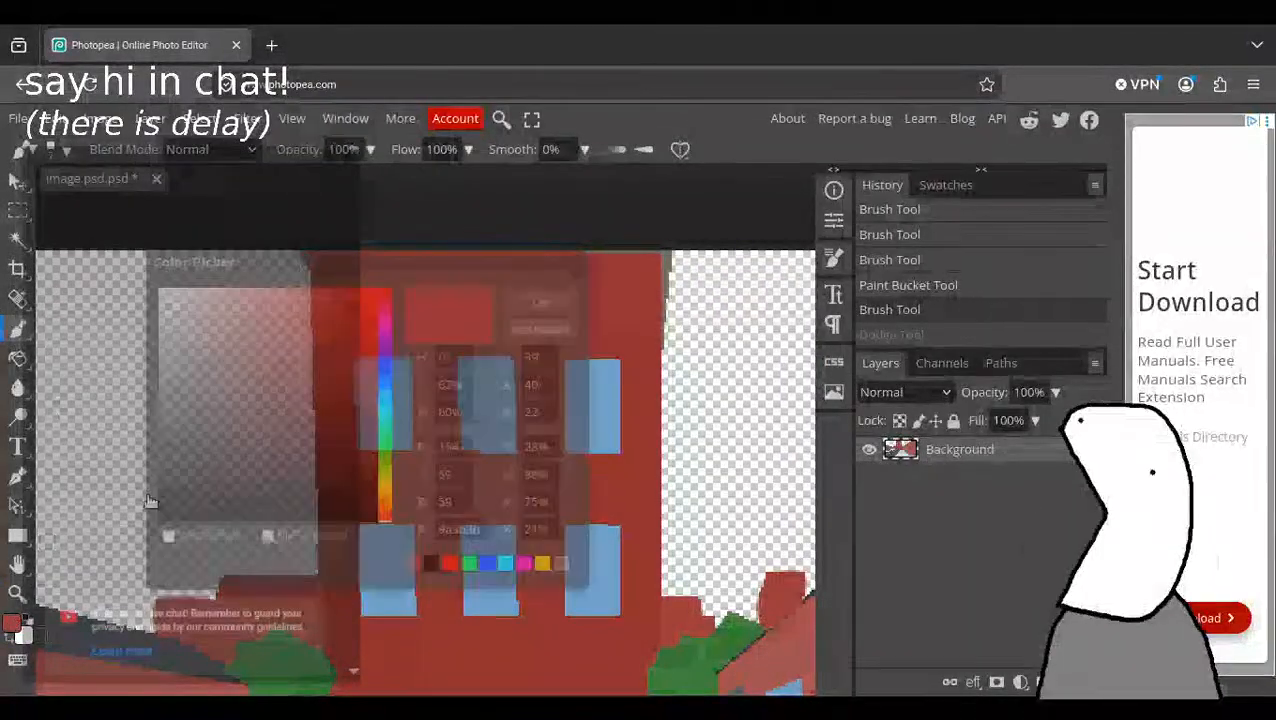
click(490, 567)
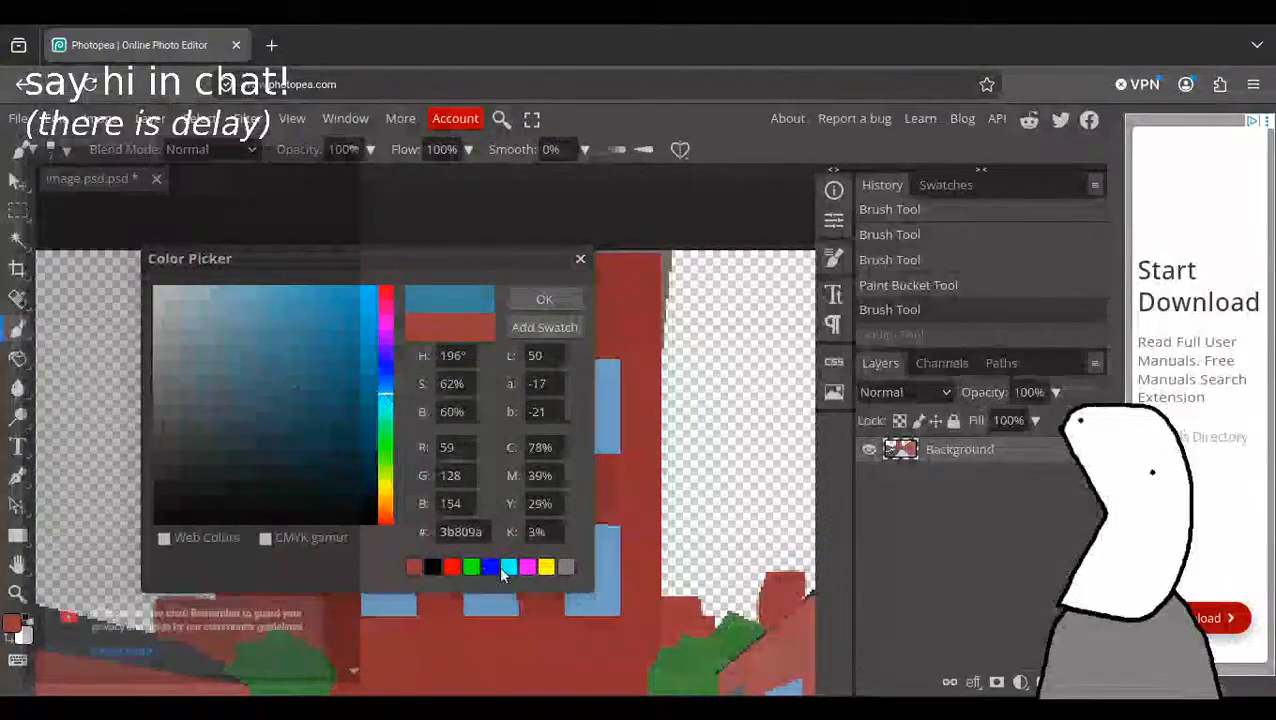
click(508, 567)
drag(361, 318, 272, 318)
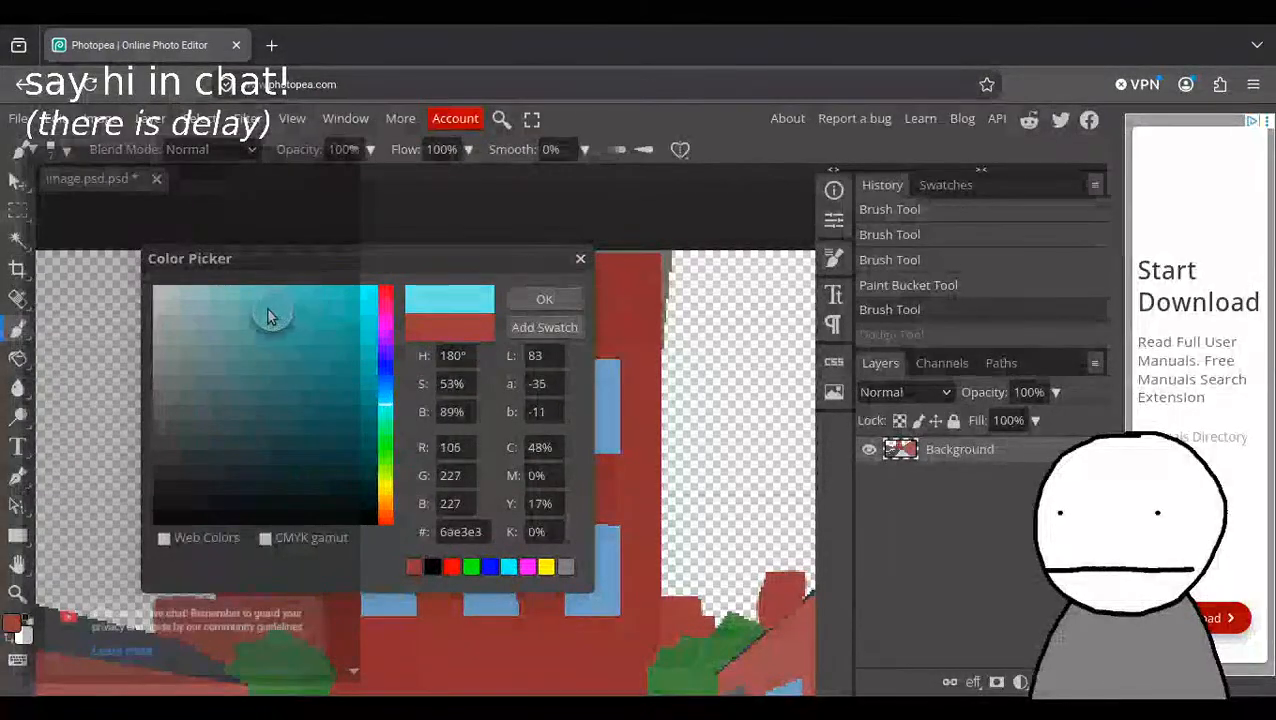
click(540, 300)
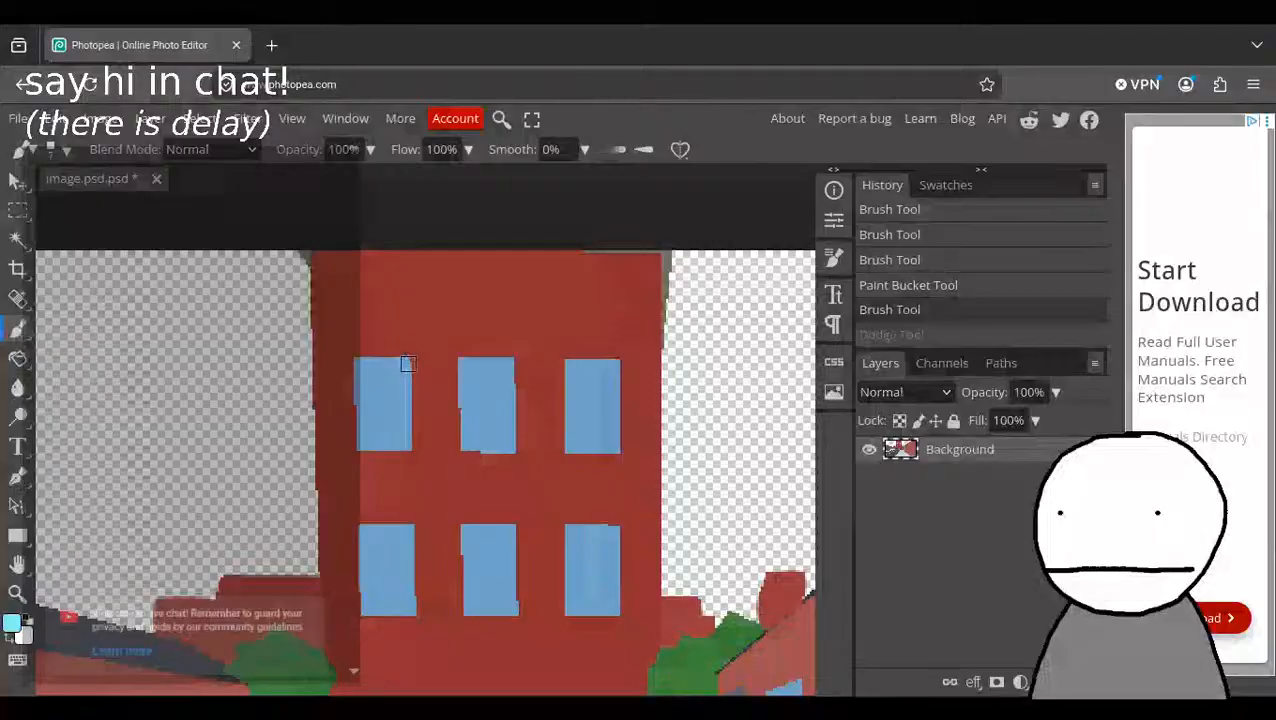
Paint diagonal light cyan reflection stripes across the central building's six upper windows, redoing the one in the last lower window.
drag(369, 435, 364, 446)
drag(506, 362, 467, 442)
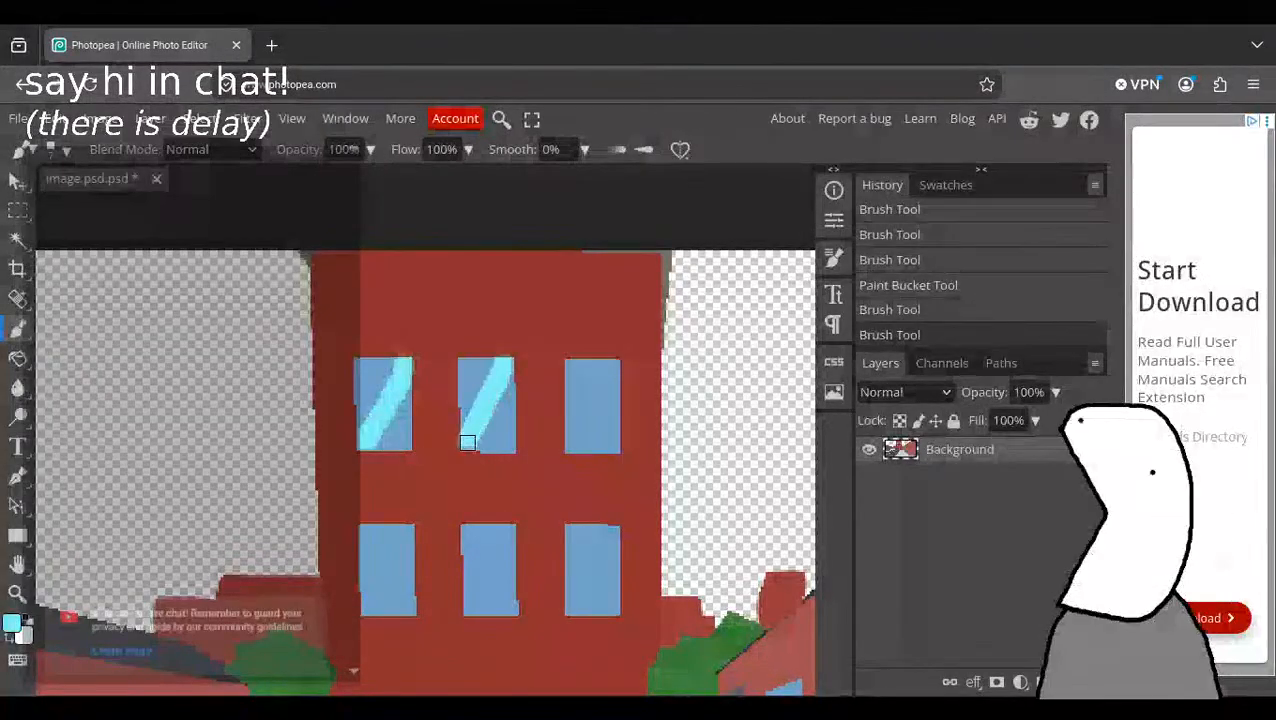
drag(618, 366, 560, 446)
drag(418, 524, 378, 597)
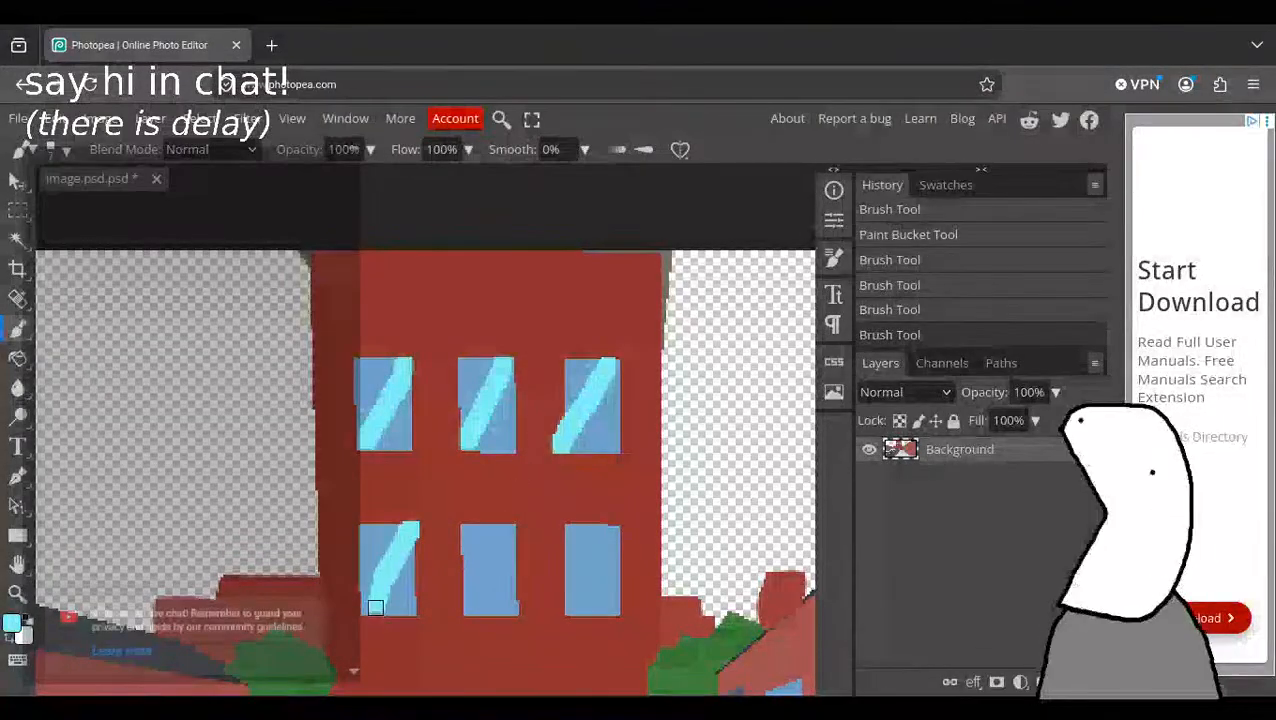
drag(505, 530, 466, 608)
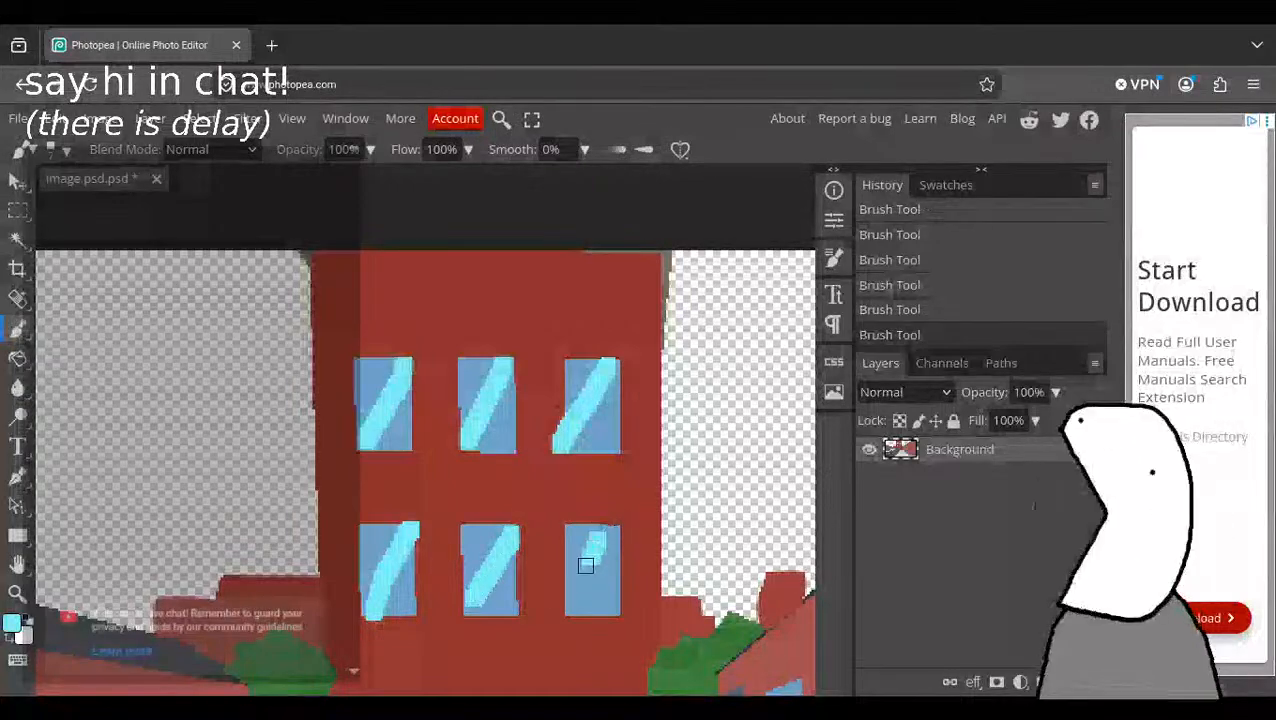
key(ctrl+z)
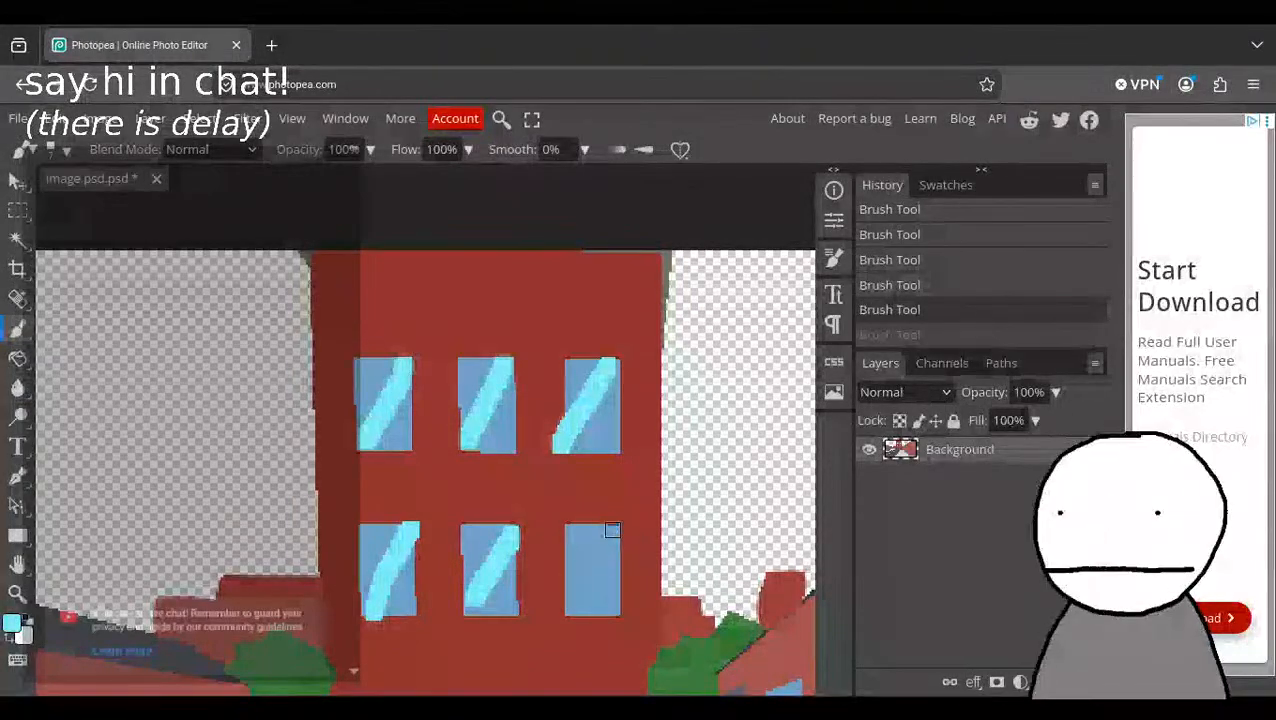
drag(575, 601, 569, 614)
Try a diagonal light cyan reflection stripe on the central building's door and undo it.
scroll(585, 545, down, 3)
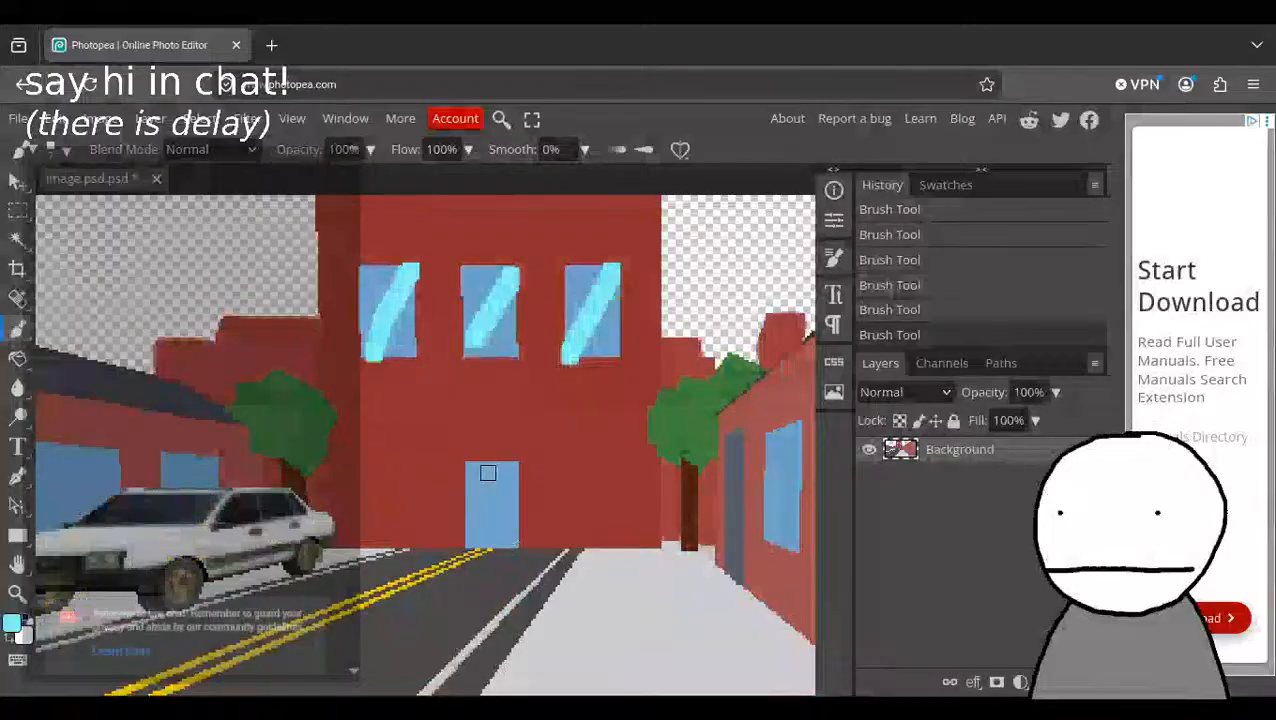
drag(505, 467, 473, 538)
key(ctrl+z)
scroll(595, 460, down, 3)
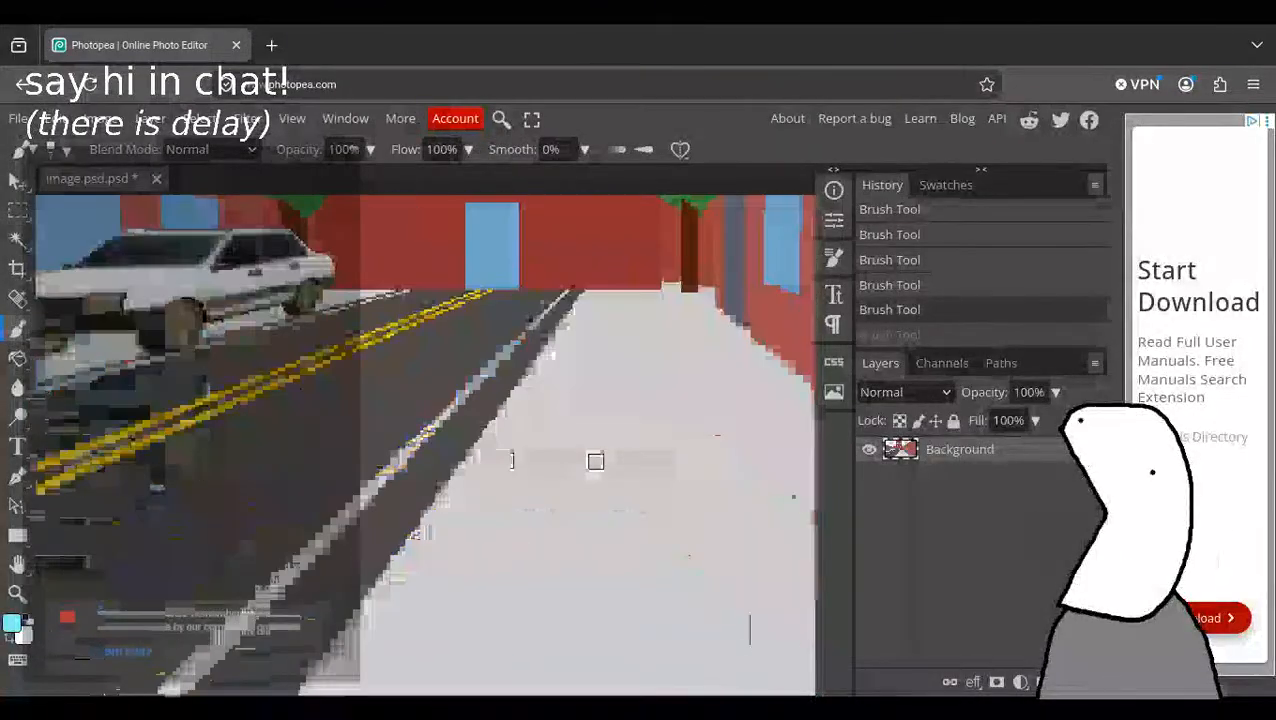
scroll(596, 461, up, 3)
scroll(580, 410, down, 2)
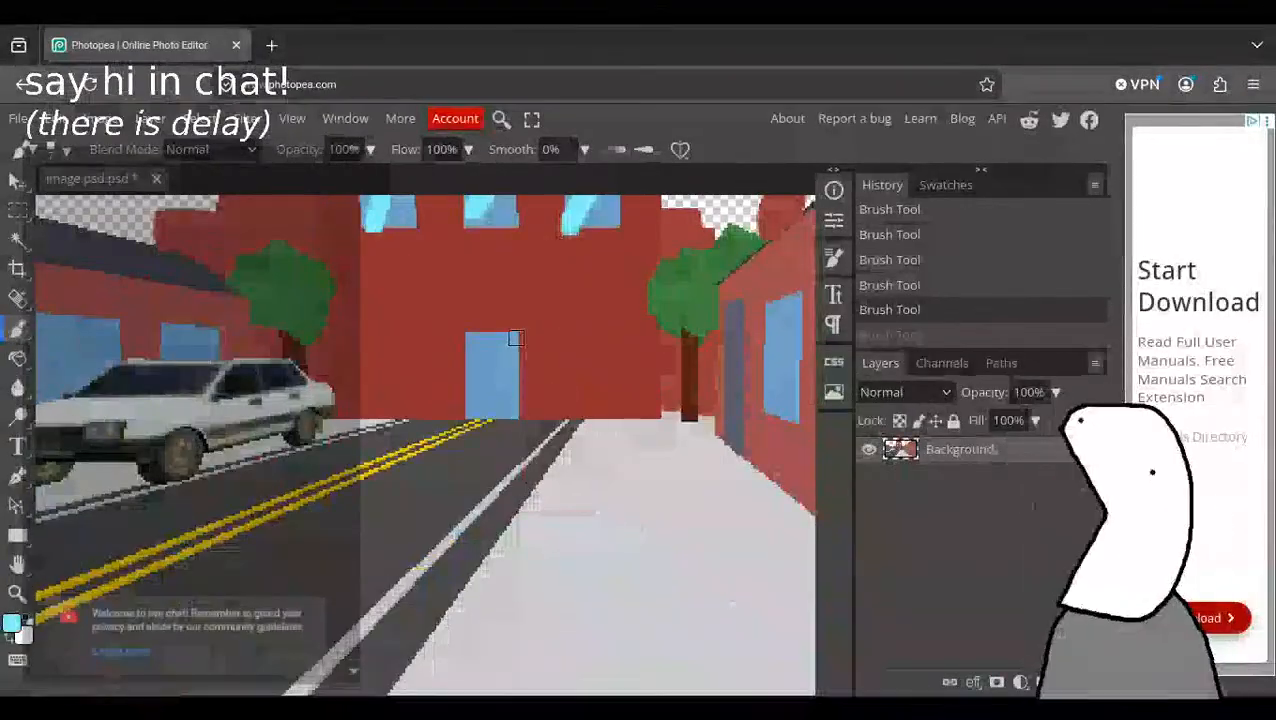
scroll(740, 364, up, 5)
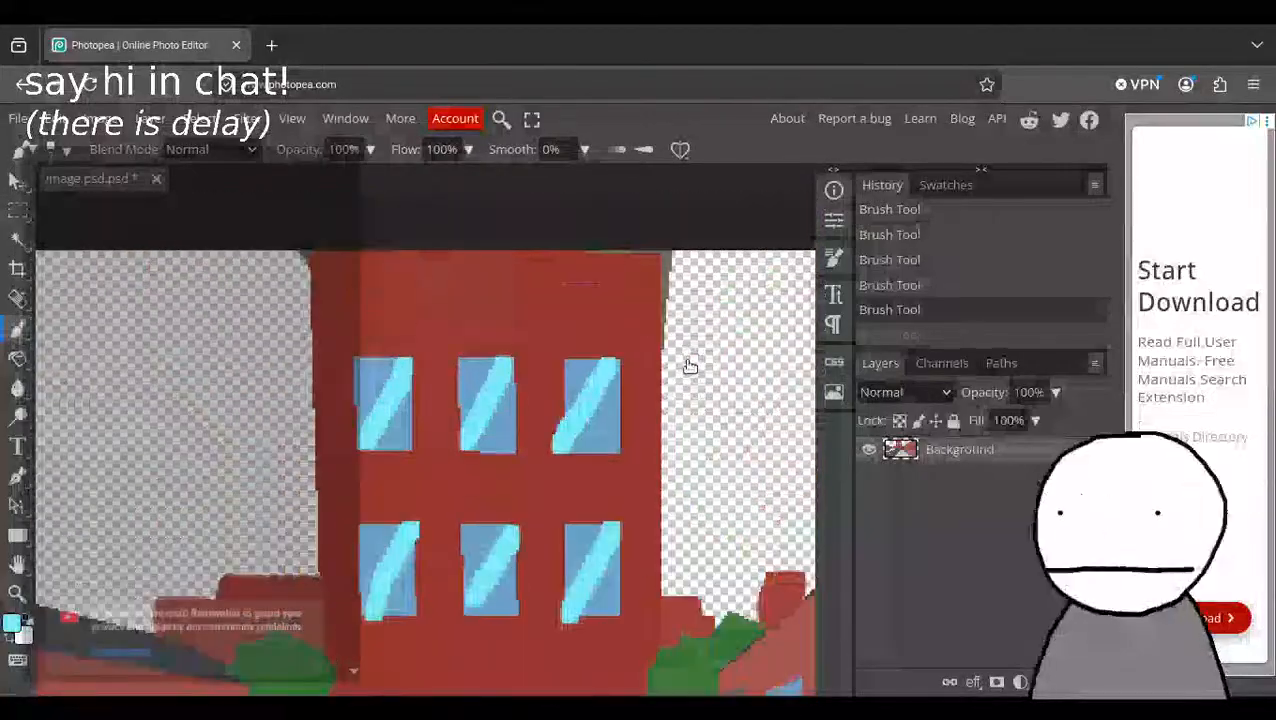
Try diagonal light cyan reflections on the two windows of the building beside the sidewalk, then undo both strokes.
drag(689, 361, 485, 316)
scroll(540, 300, down, 2)
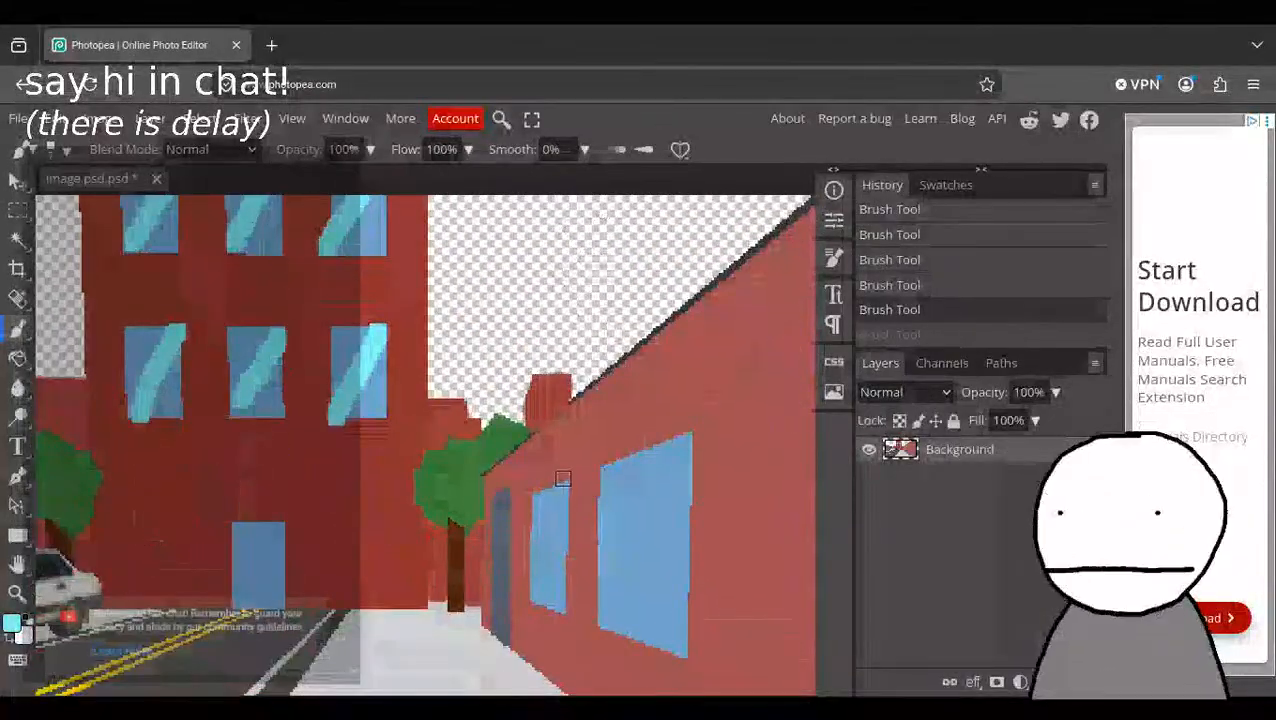
mouse_move(561, 490)
mouse_down()
mouse_move(540, 530)
mouse_move(537, 582)
mouse_up()
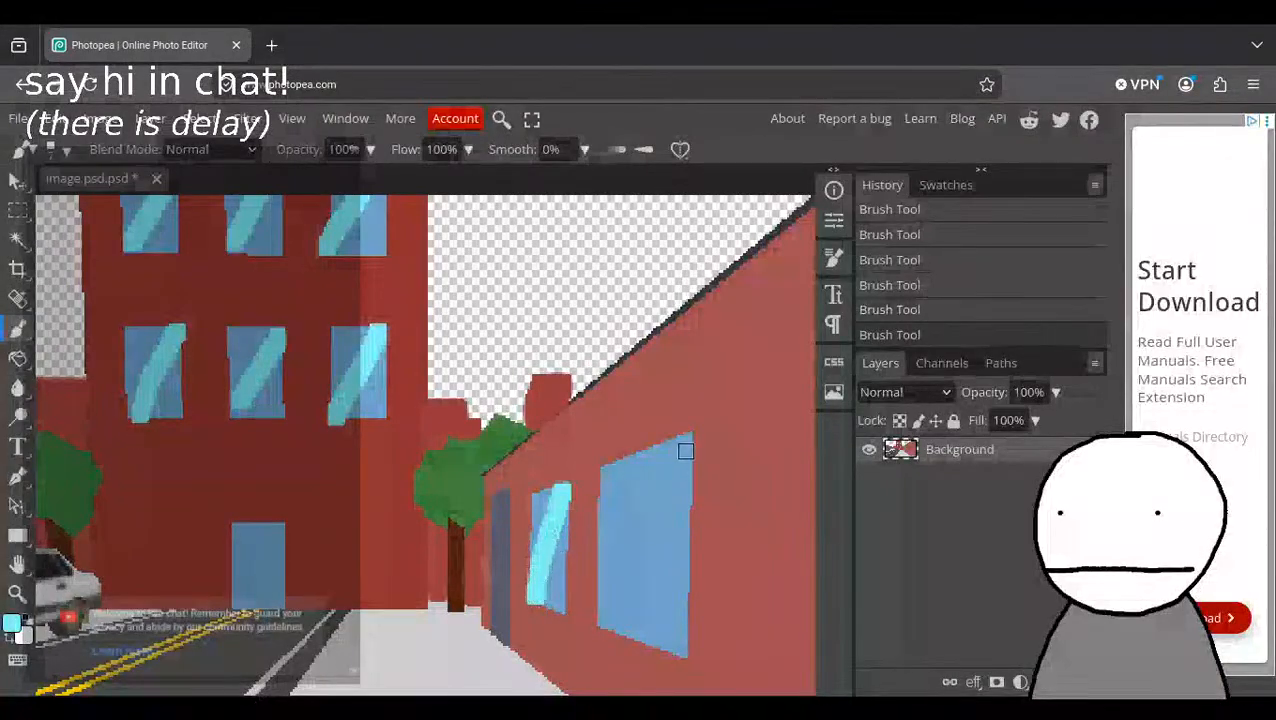
drag(682, 439, 628, 563)
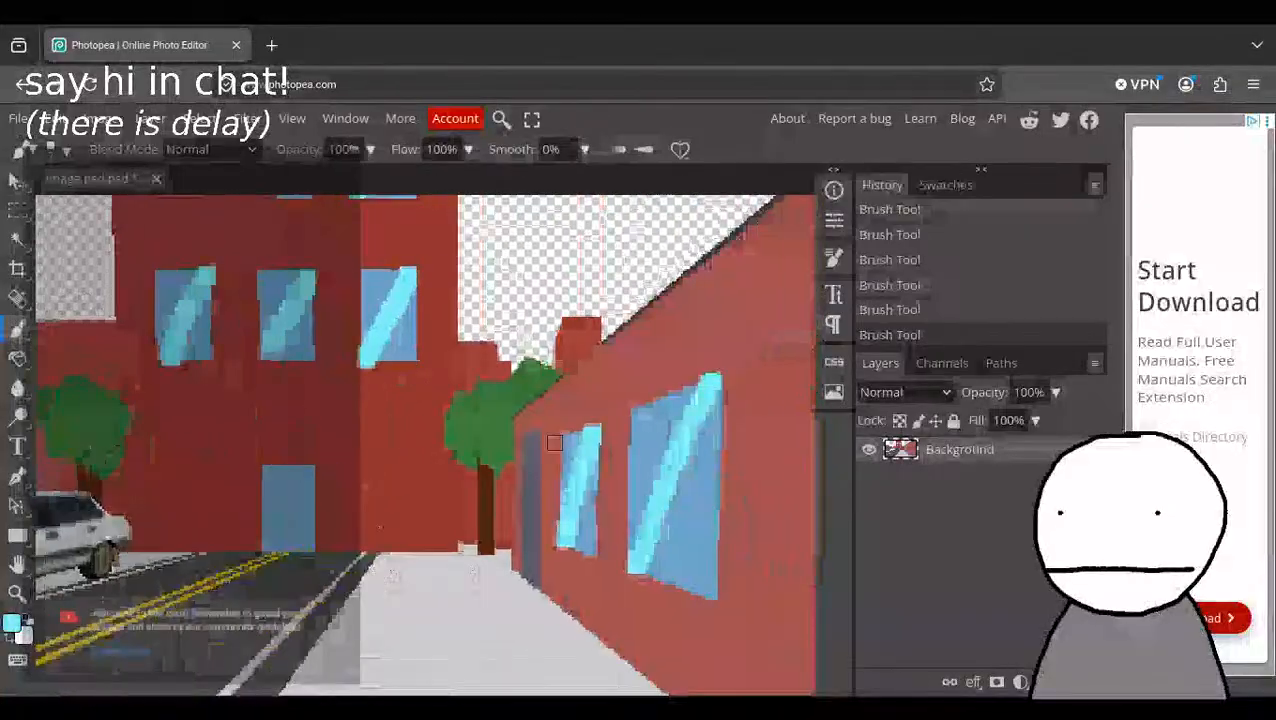
key(ctrl+z)
key(ctrl+z)
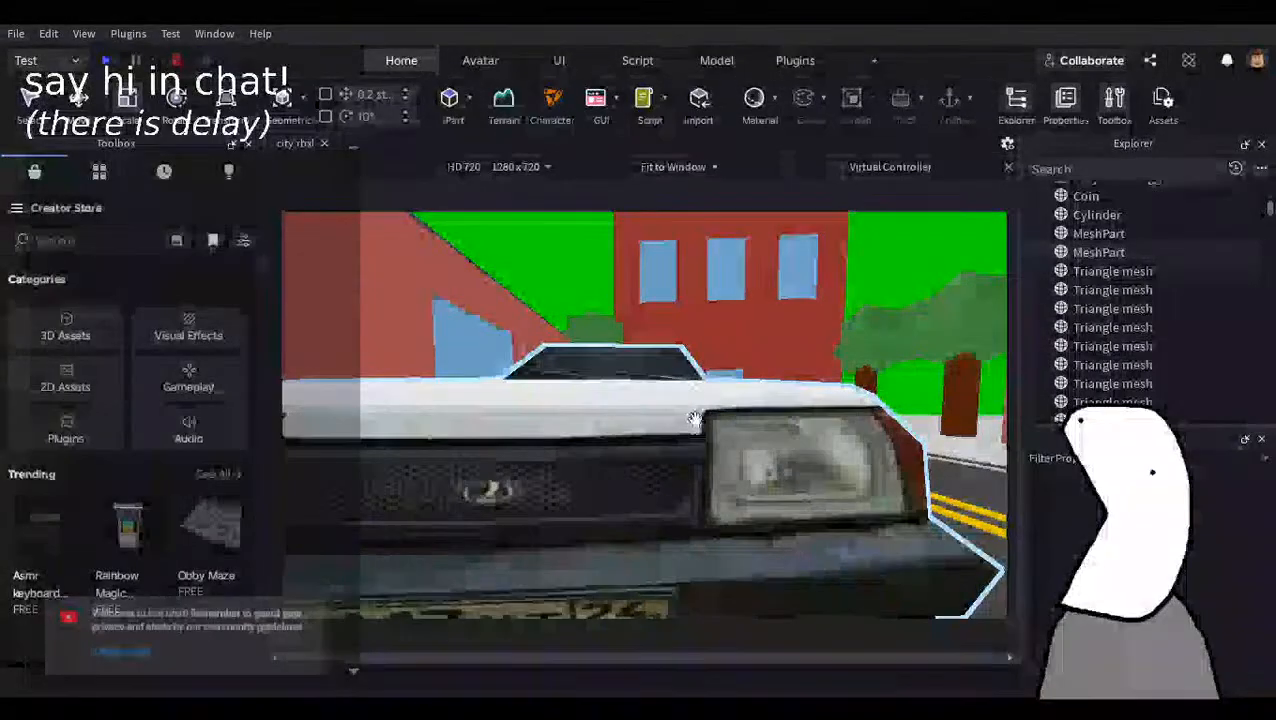
Pull the Roblox Studio camera back to view the whole street and return to Photopea.
right_drag(664, 397, 664, 396)
key(s)
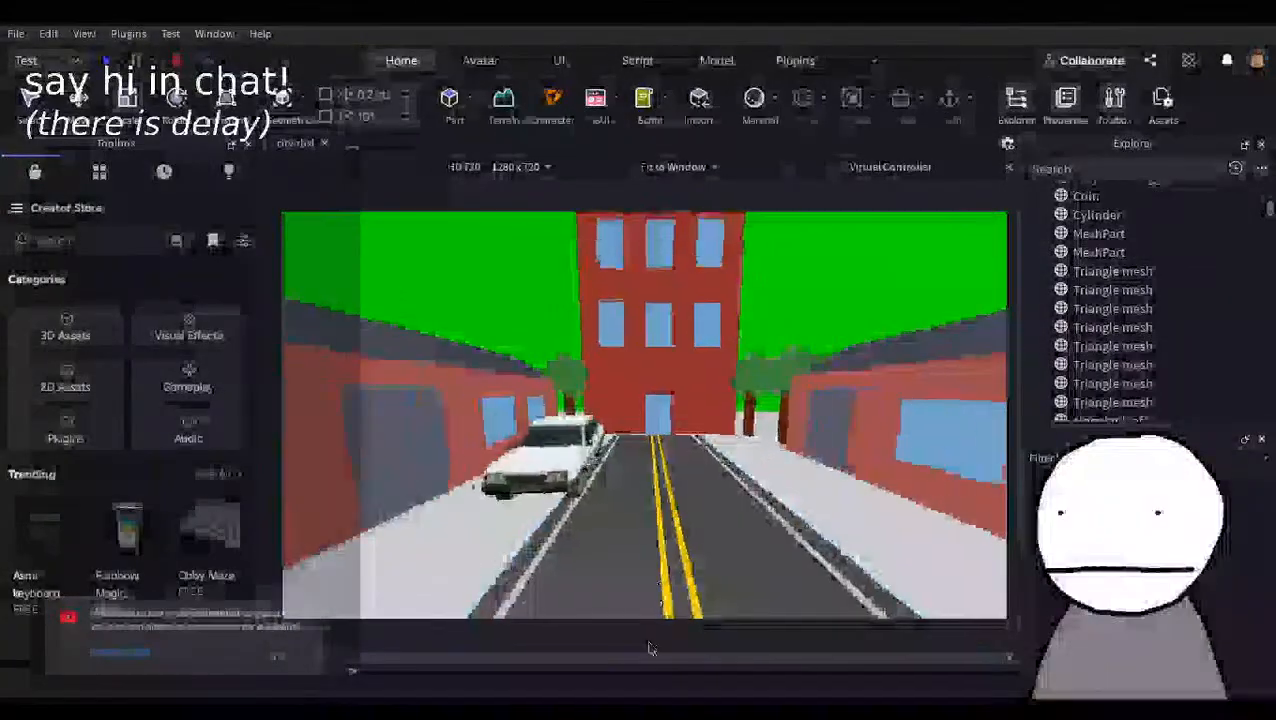
click(650, 704)
click(628, 704)
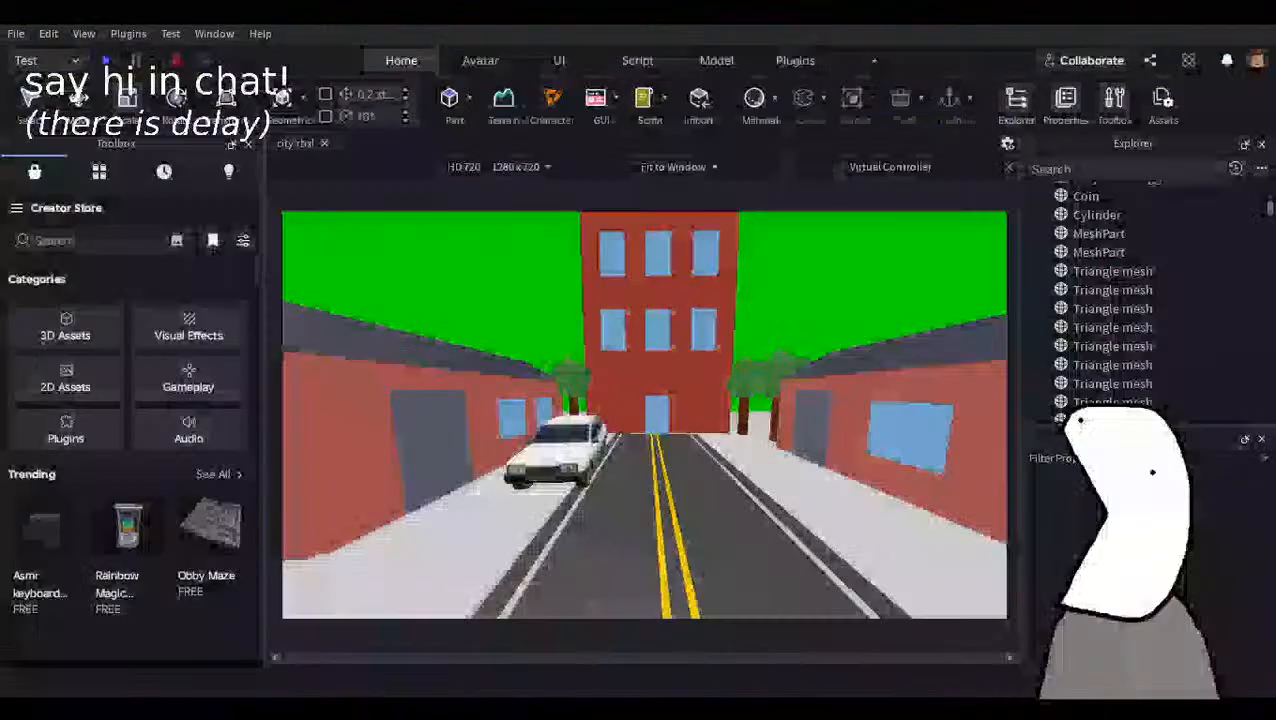
click(650, 704)
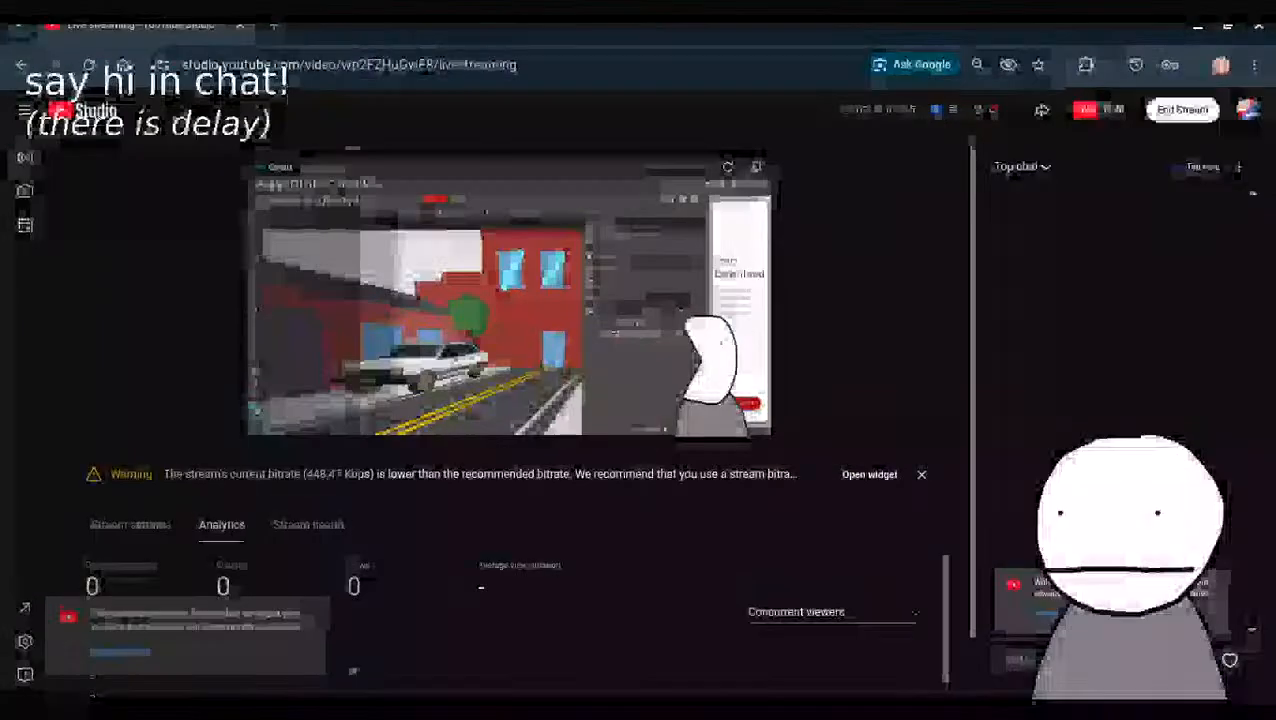
click(672, 704)
scroll(405, 504, down, 4)
scroll(410, 503, up, 4)
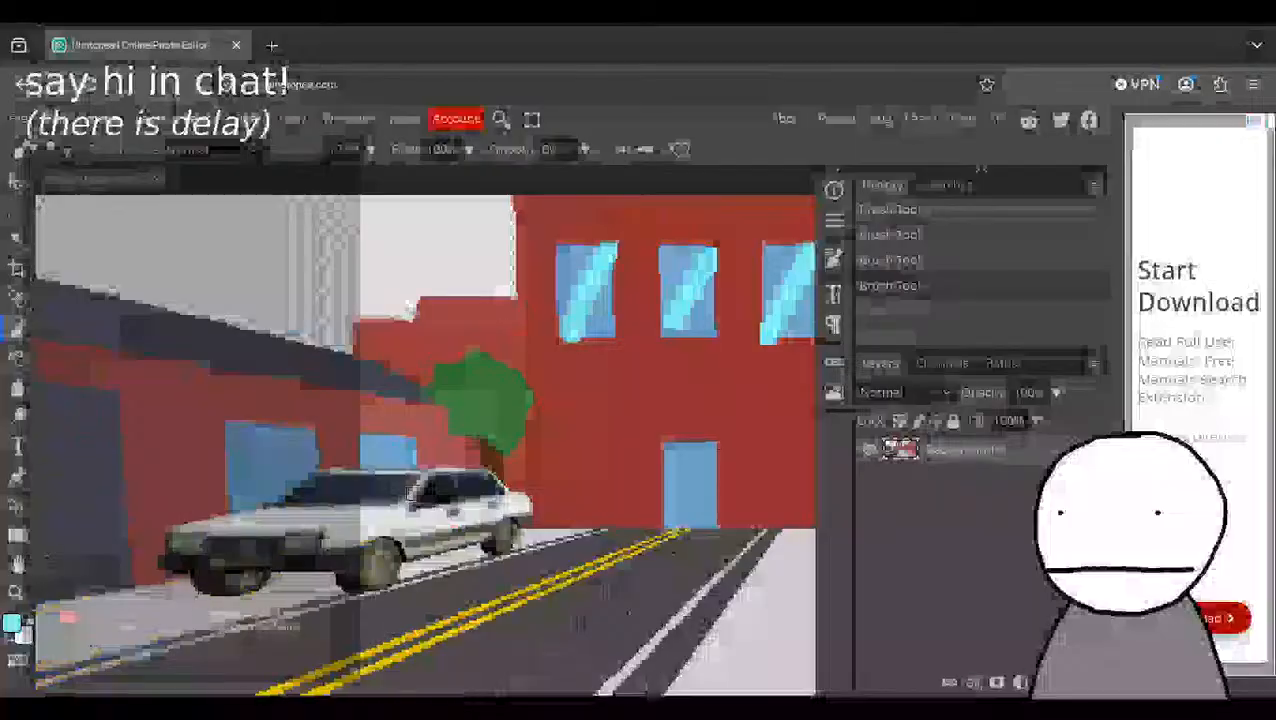
key(ctrl+alt+Right)
key(ctrl+alt+Left)
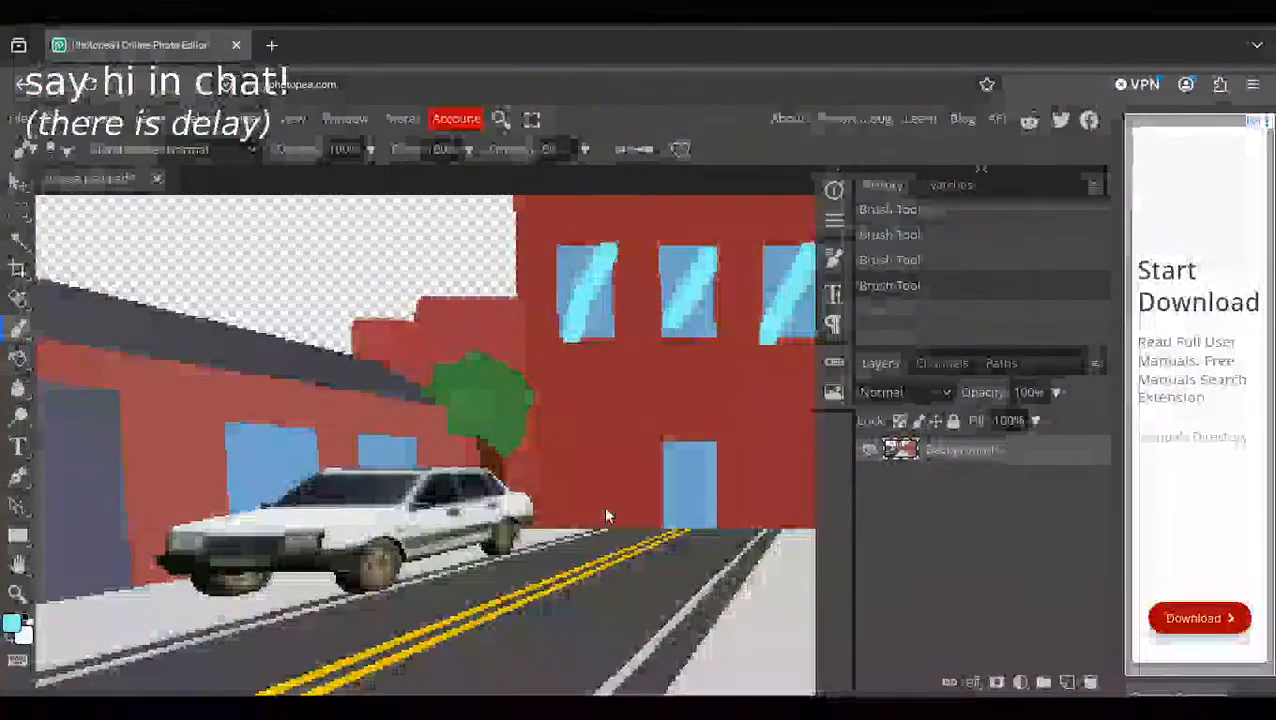
scroll(605, 512, right, 3)
scroll(570, 503, right, 2)
scroll(565, 501, down, 2)
scroll(564, 500, up, 2)
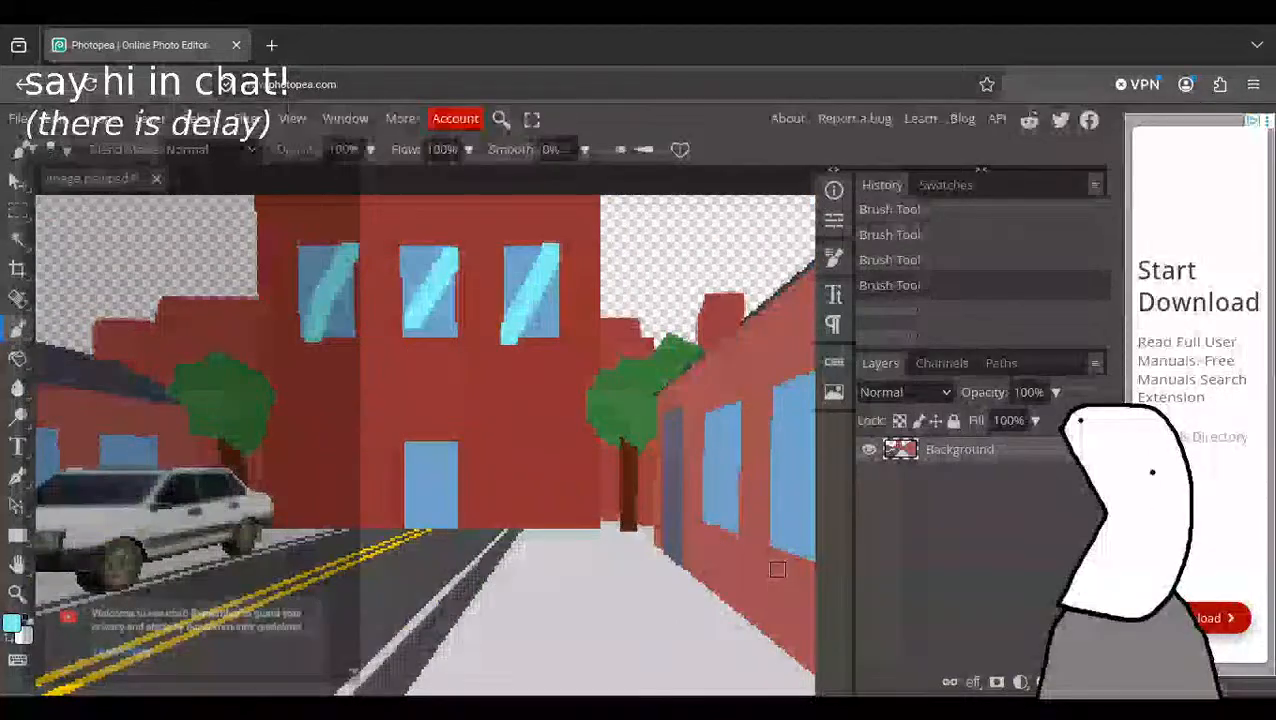
key(alt+Tab)
key(alt+Tab)
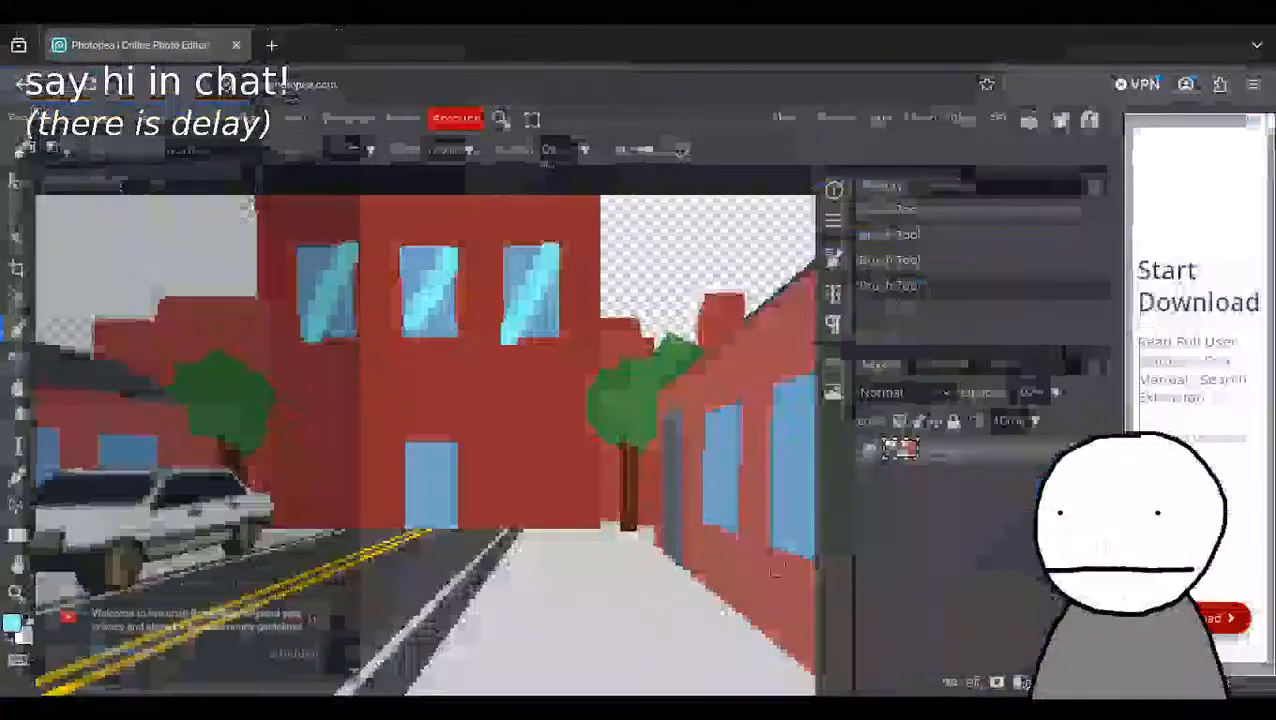
scroll(606, 490, down, 2)
scroll(606, 490, up, 9)
scroll(604, 480, down, 9)
scroll(603, 473, up, 6)
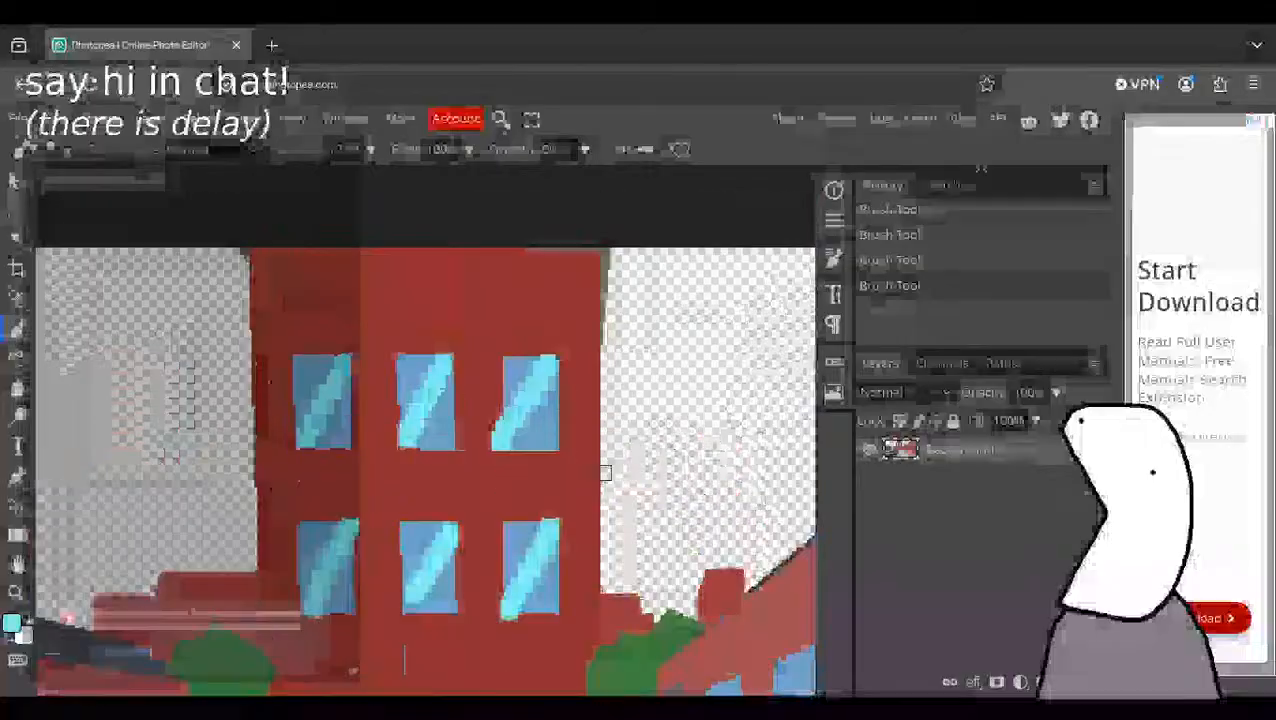
scroll(601, 468, down, 7)
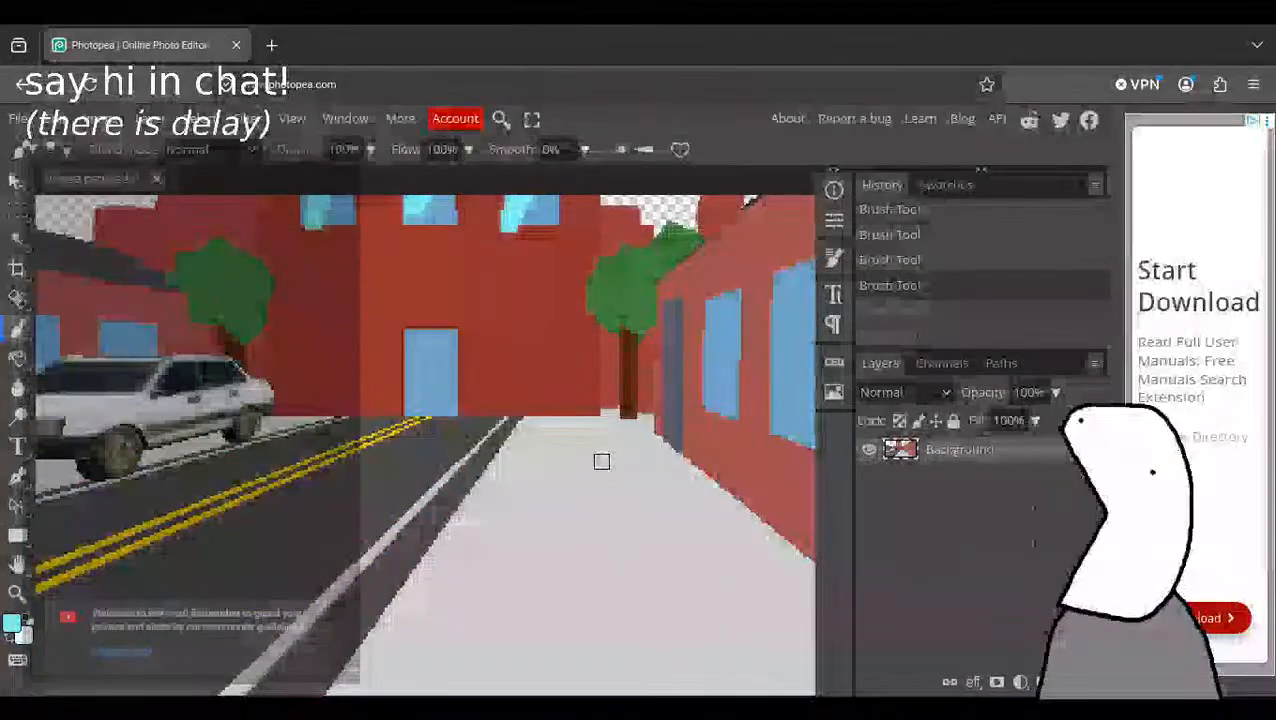
scroll(601, 459, down, 5)
scroll(595, 440, up, 5)
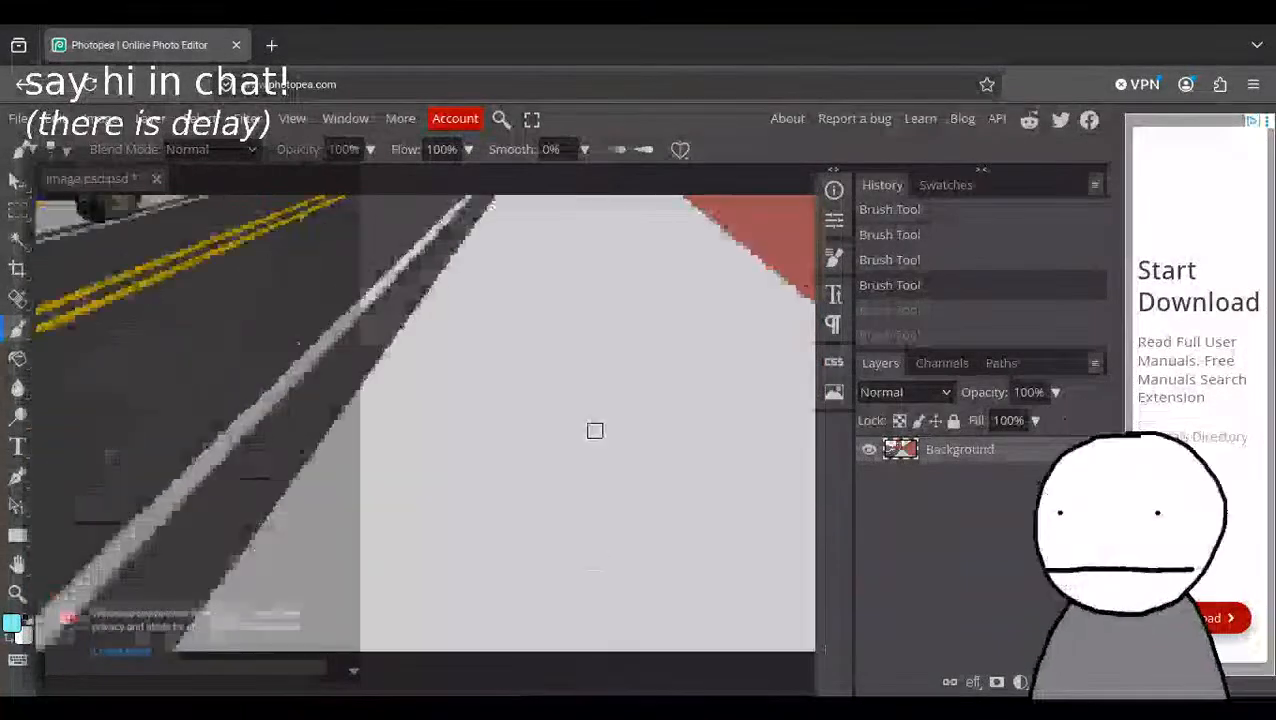
scroll(593, 430, up, 4)
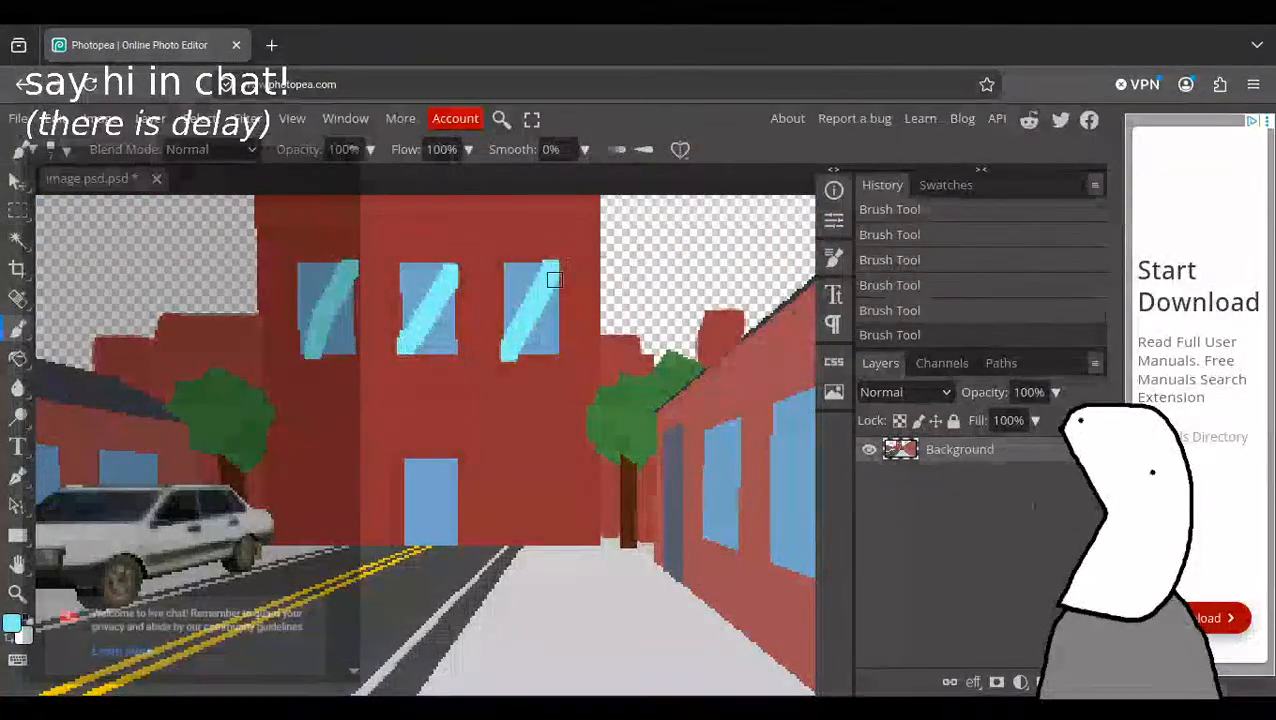
scroll(552, 281, up, 1)
scroll(530, 300, up, 2)
scroll(522, 300, down, 2)
scroll(530, 330, down, 3)
scroll(550, 380, up, 2)
scroll(561, 416, down, 2)
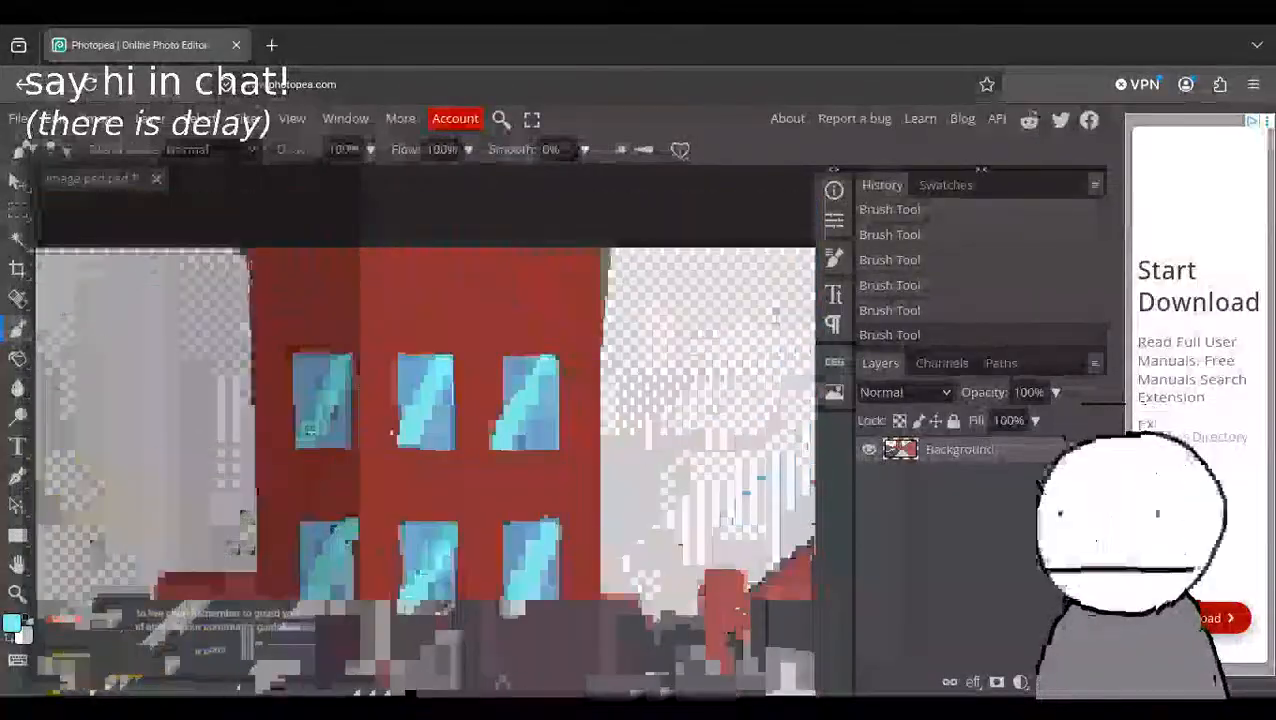
scroll(559, 423, up, 1)
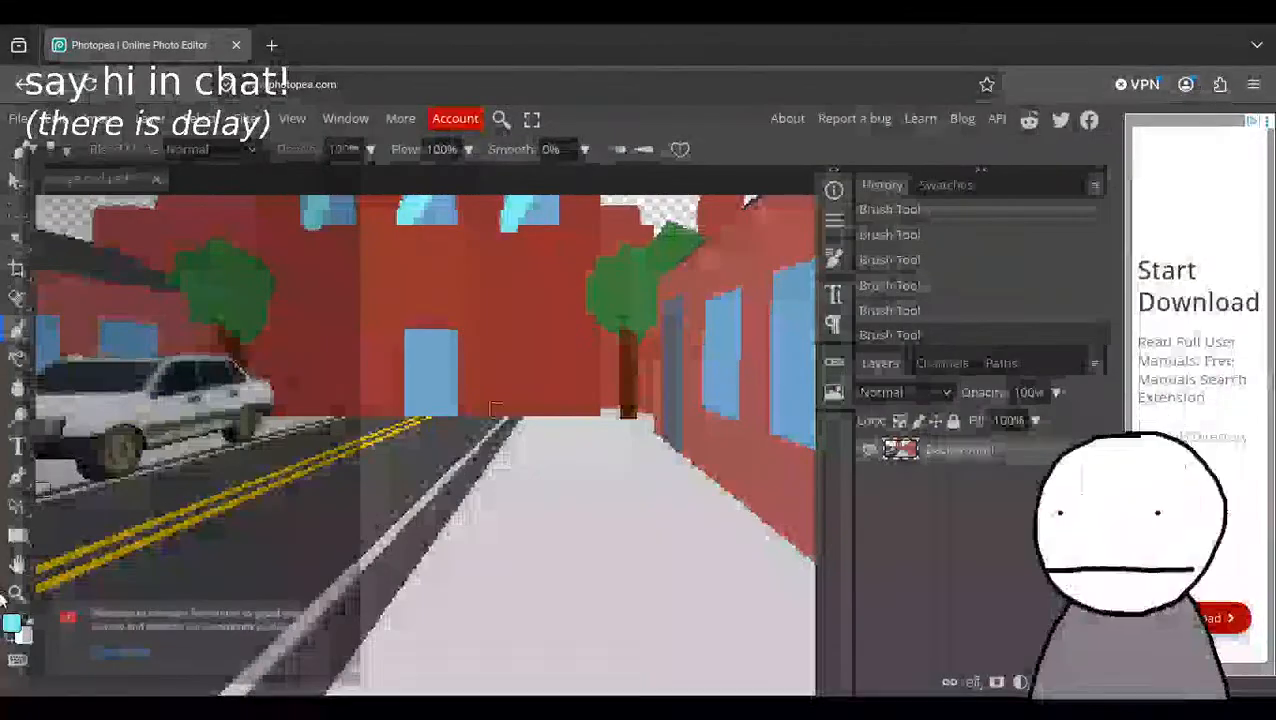
Try to select the near end section of the sidewalk building's wall with a rectangular selection.
key(z)
drag(389, 500, 490, 447)
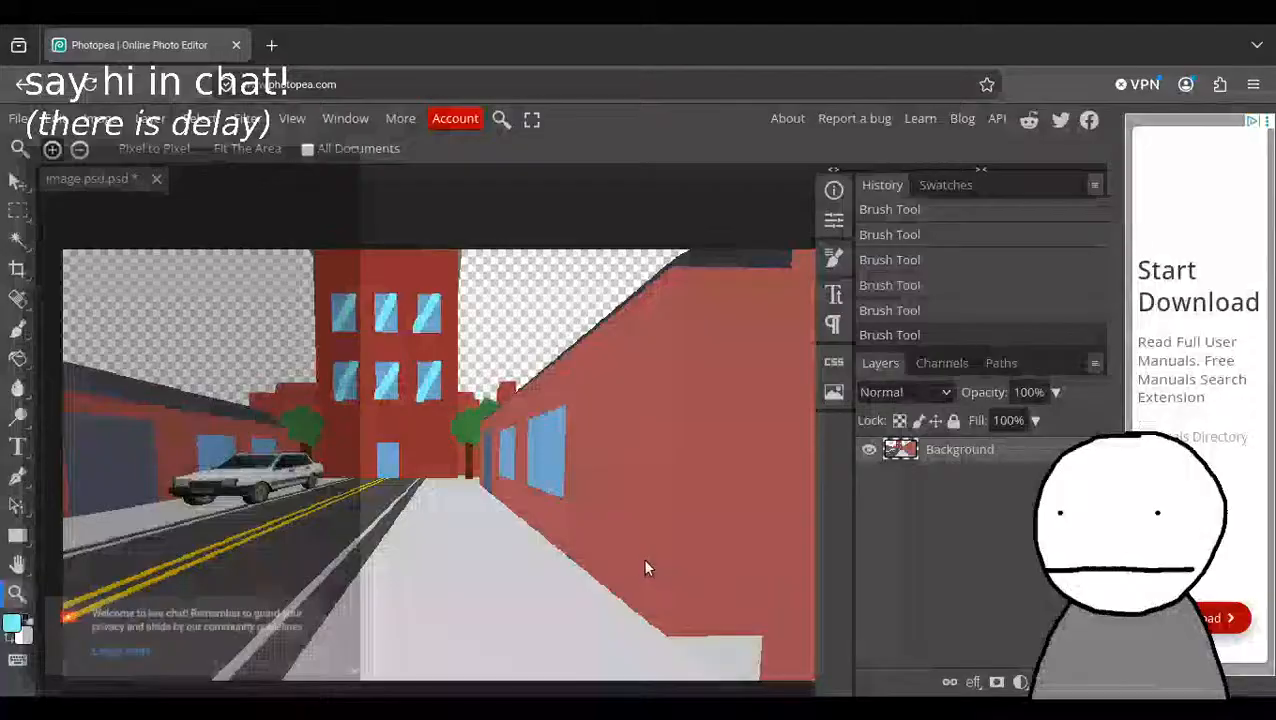
drag(643, 561, 631, 560)
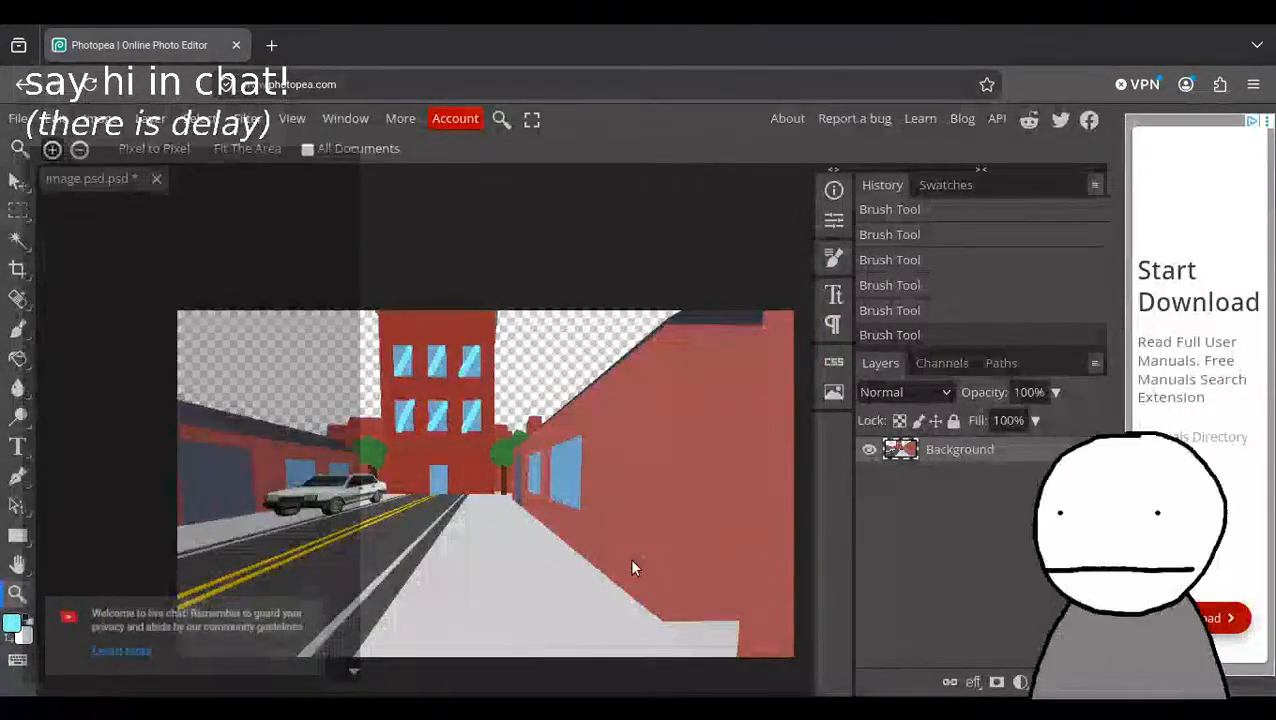
drag(631, 548, 640, 545)
middle_drag(627, 204, 470, 202)
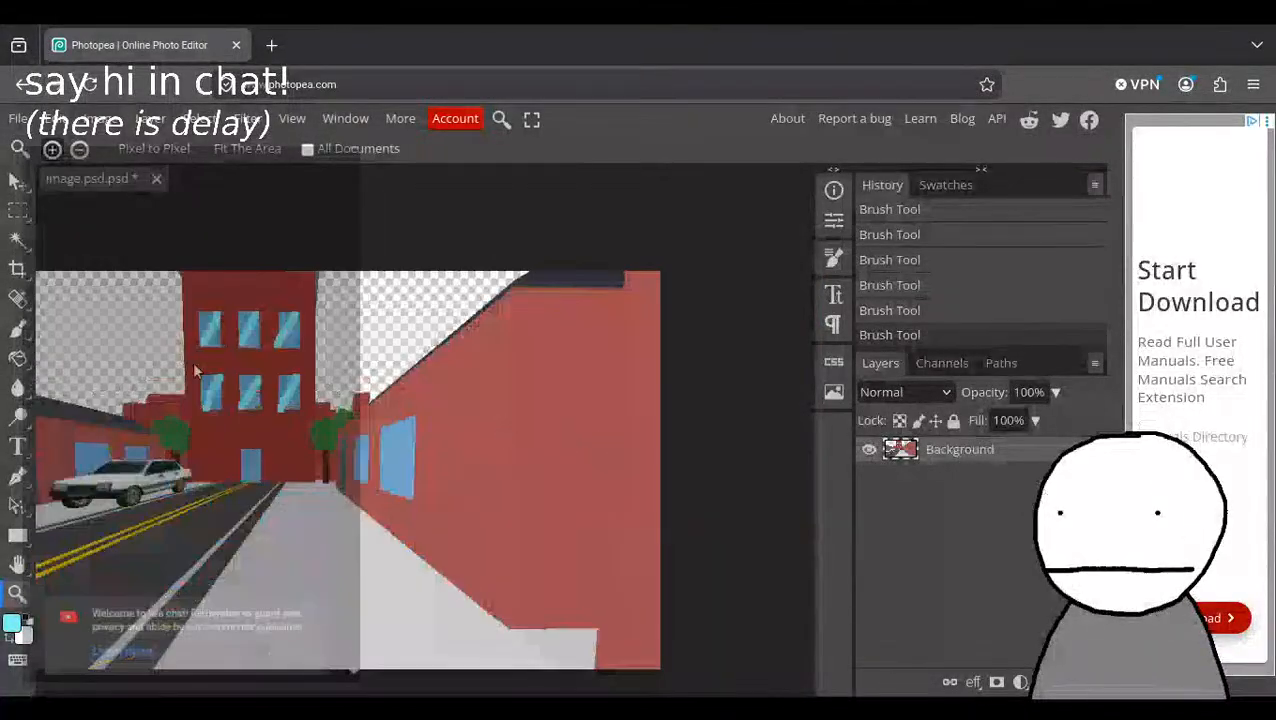
click(17, 210)
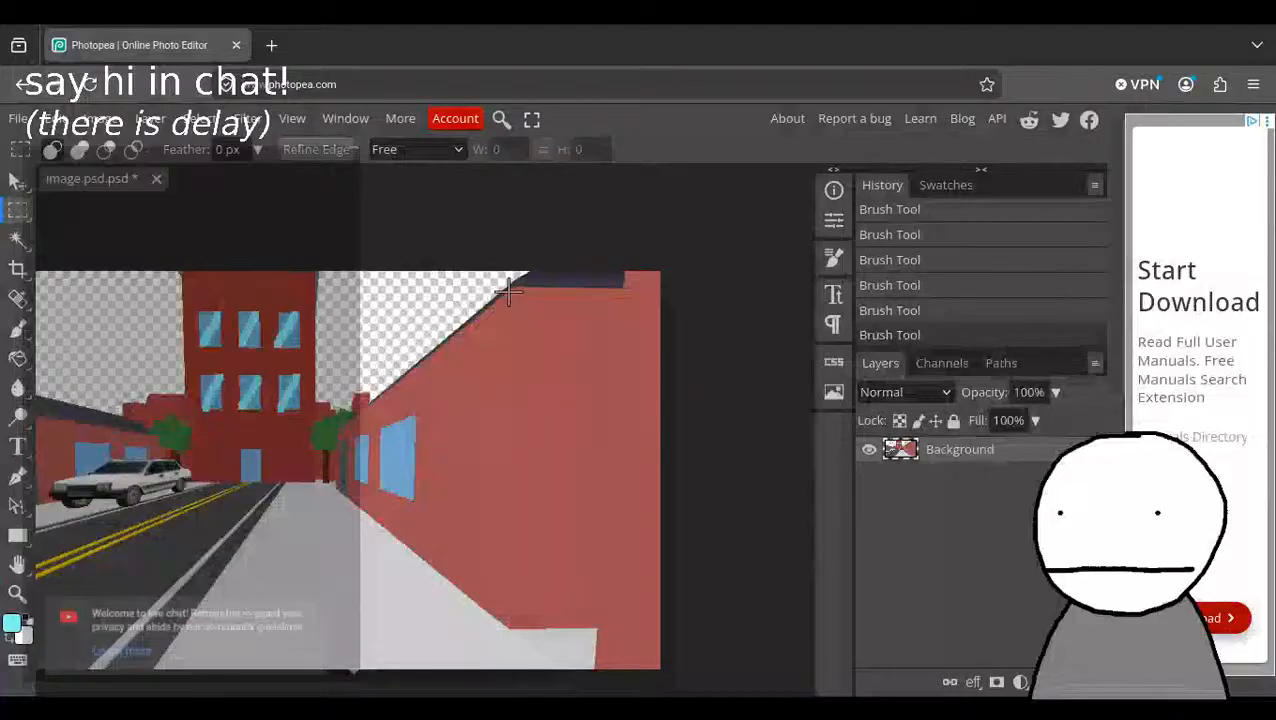
drag(514, 288, 597, 627)
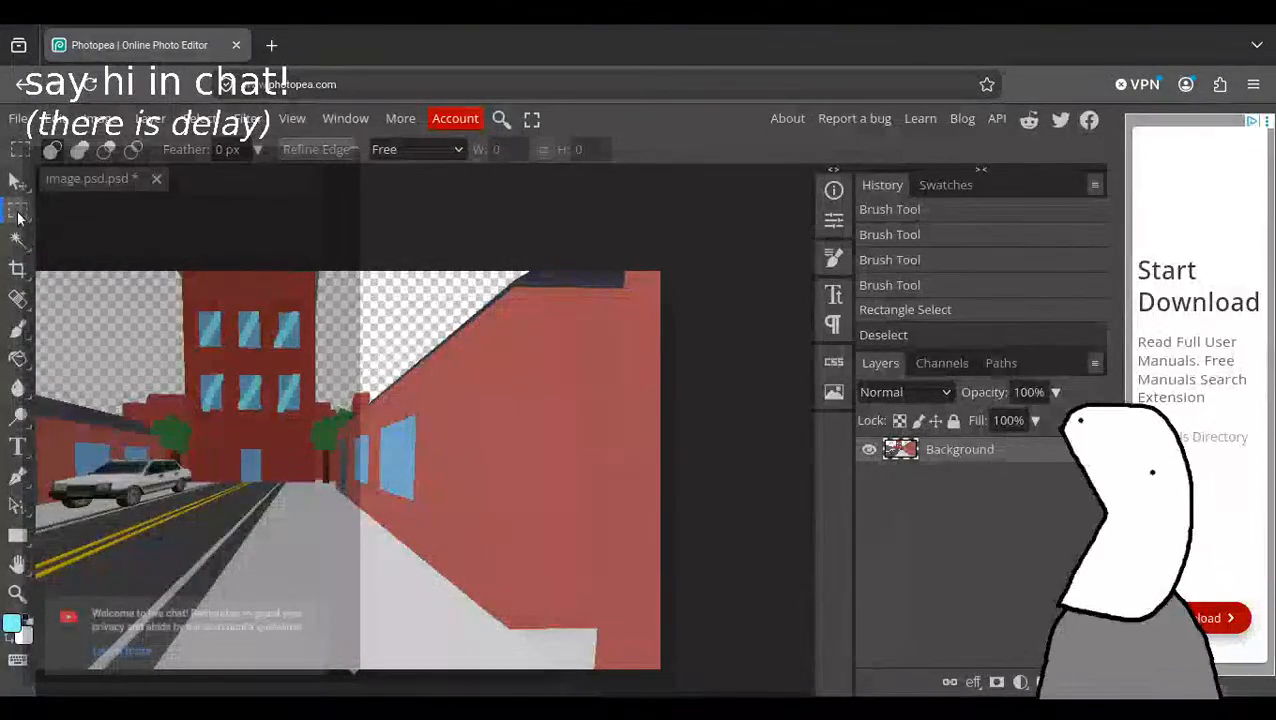
Outline the near end section of the sidewalk building's wall, from roof edge to sidewalk, with a lasso selection.
right_click(22, 215)
click(105, 214)
right_click(16, 214)
click(75, 214)
right_click(16, 214)
click(64, 215)
right_click(24, 216)
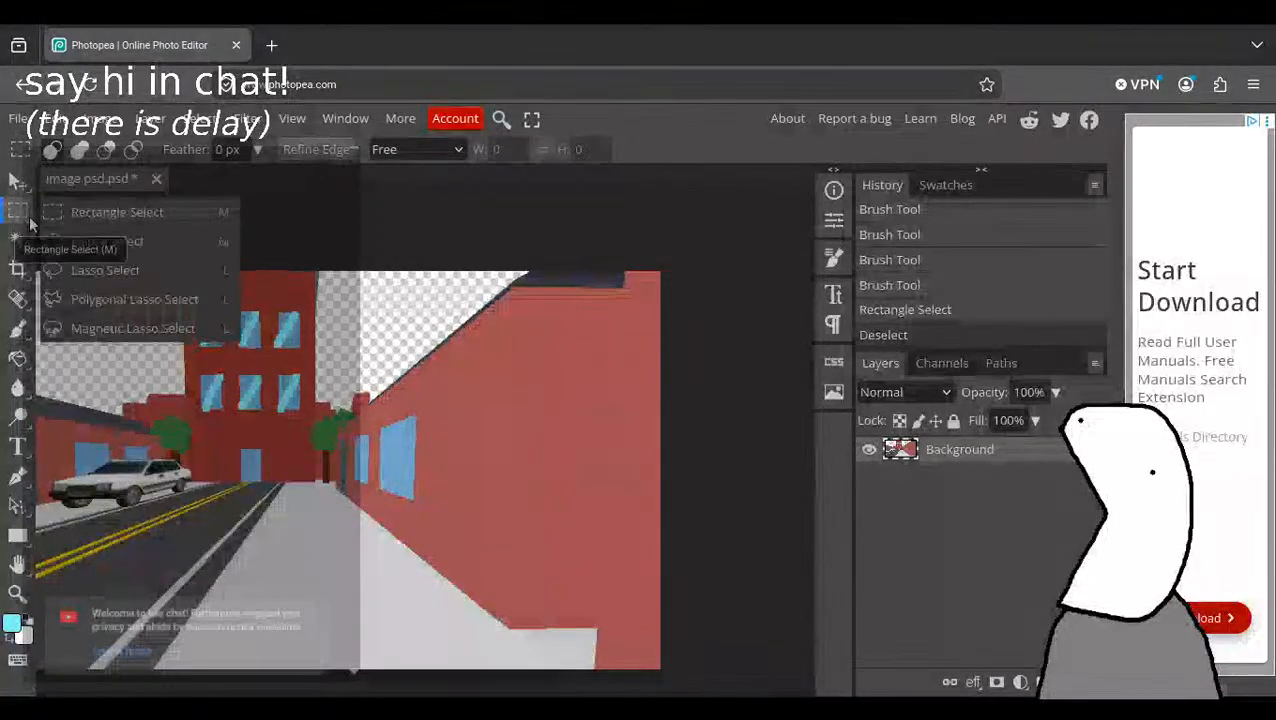
click(62, 275)
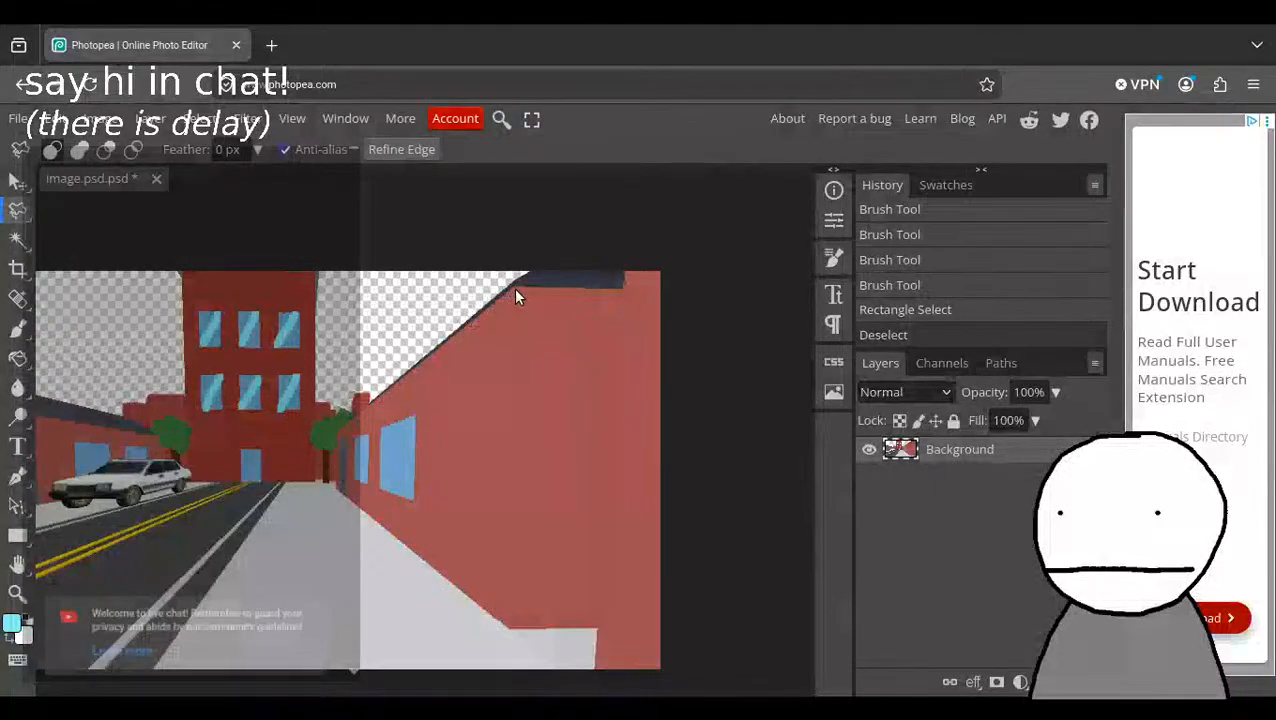
mouse_move(515, 293)
mouse_down()
mouse_move(512, 636)
mouse_move(597, 636)
mouse_move(618, 287)
mouse_move(516, 289)
mouse_up()
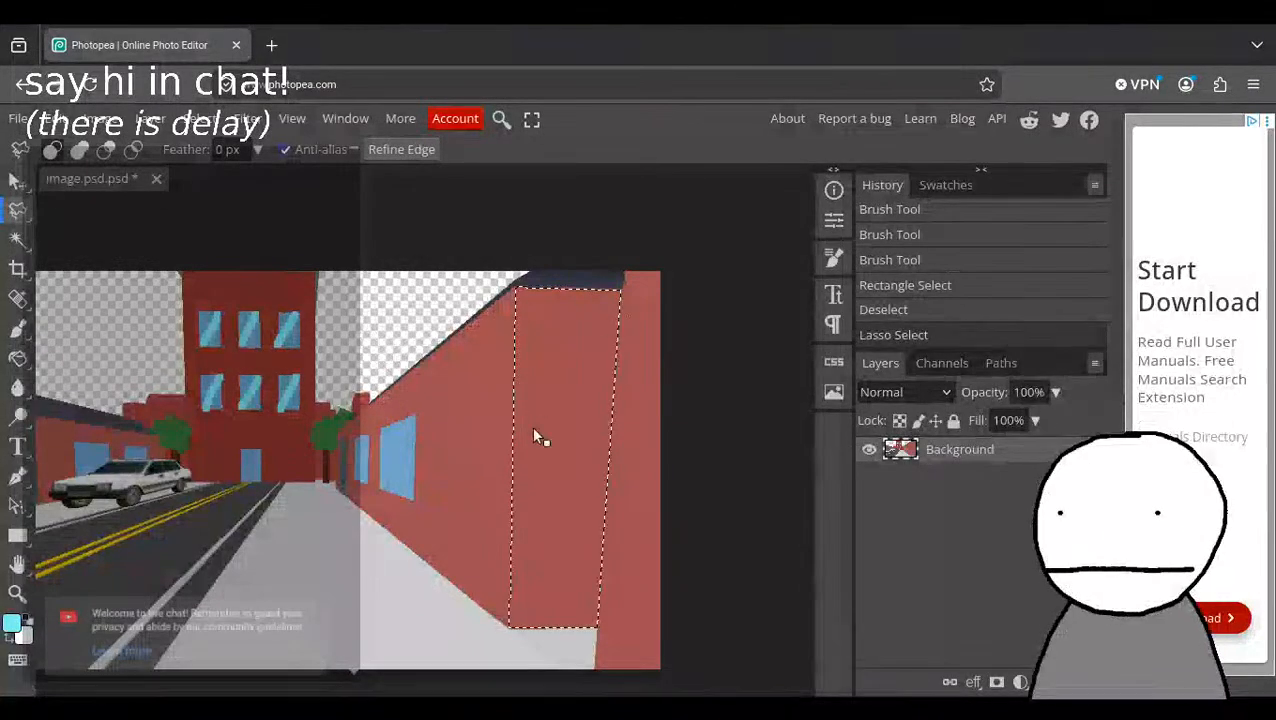
Try filling the selected near end section of the sidewalk building's wall with a stronger red, then undo the fill.
key(b)
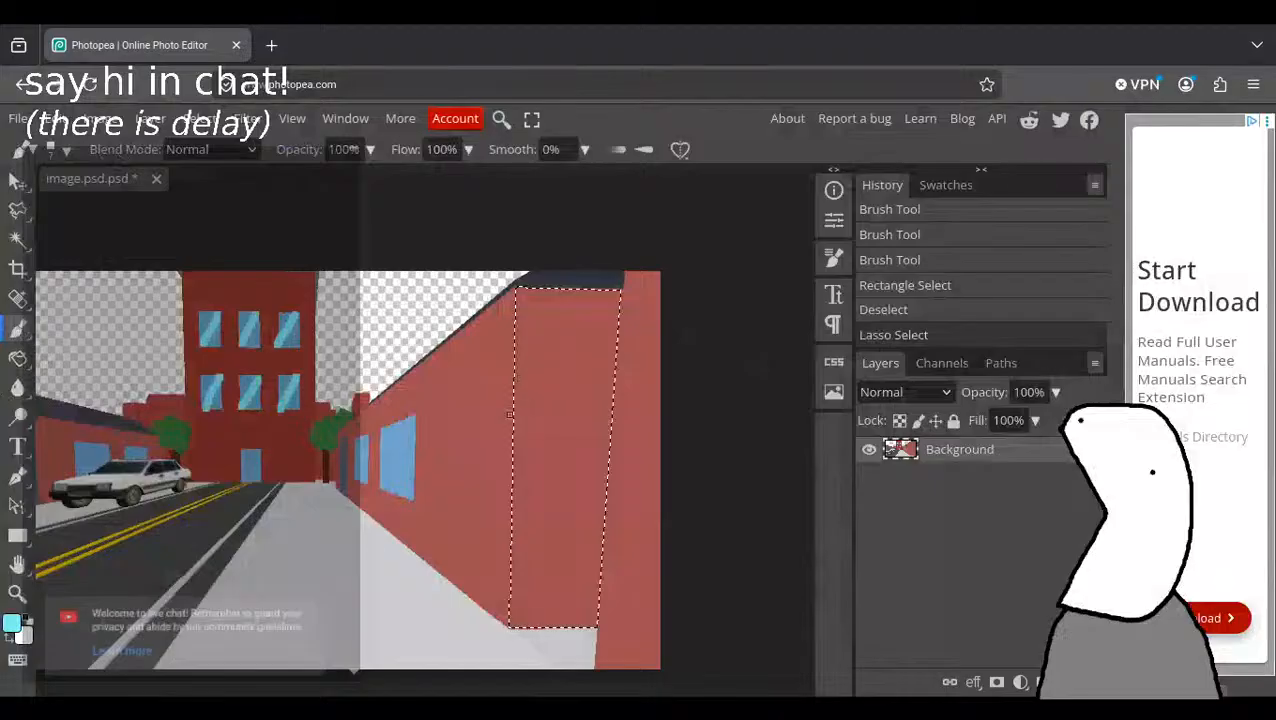
key(g)
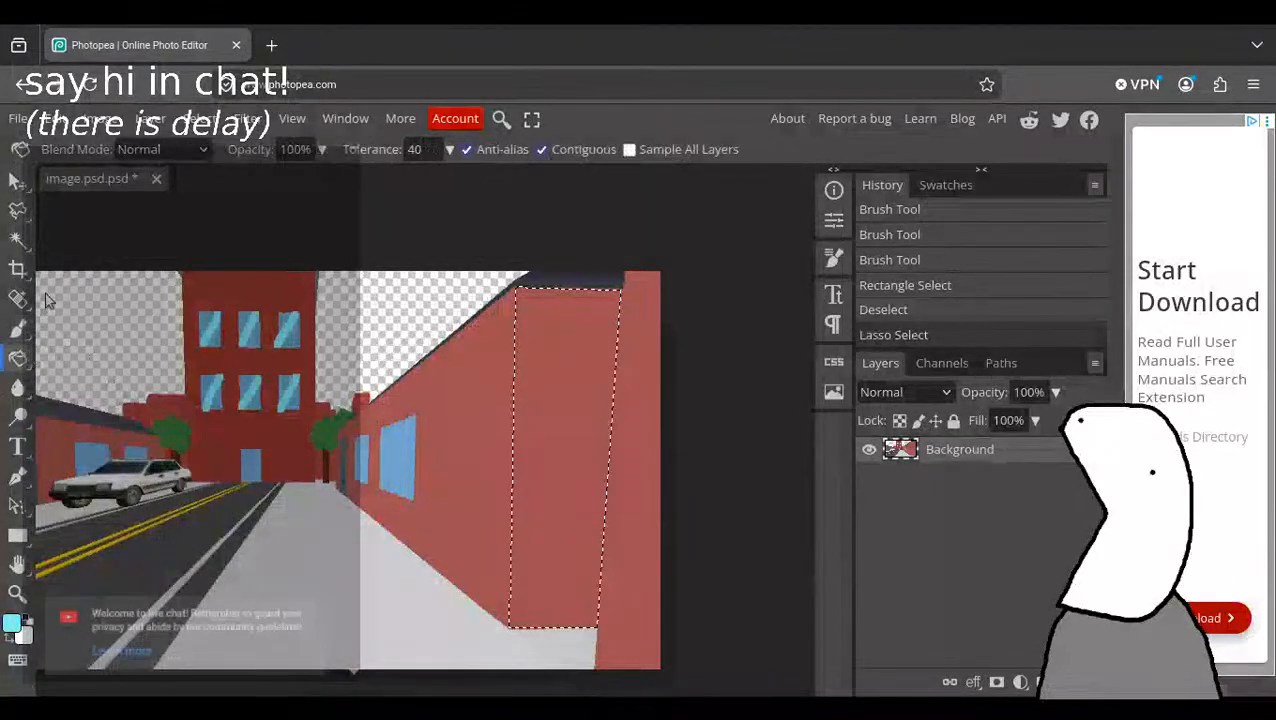
click(12, 623)
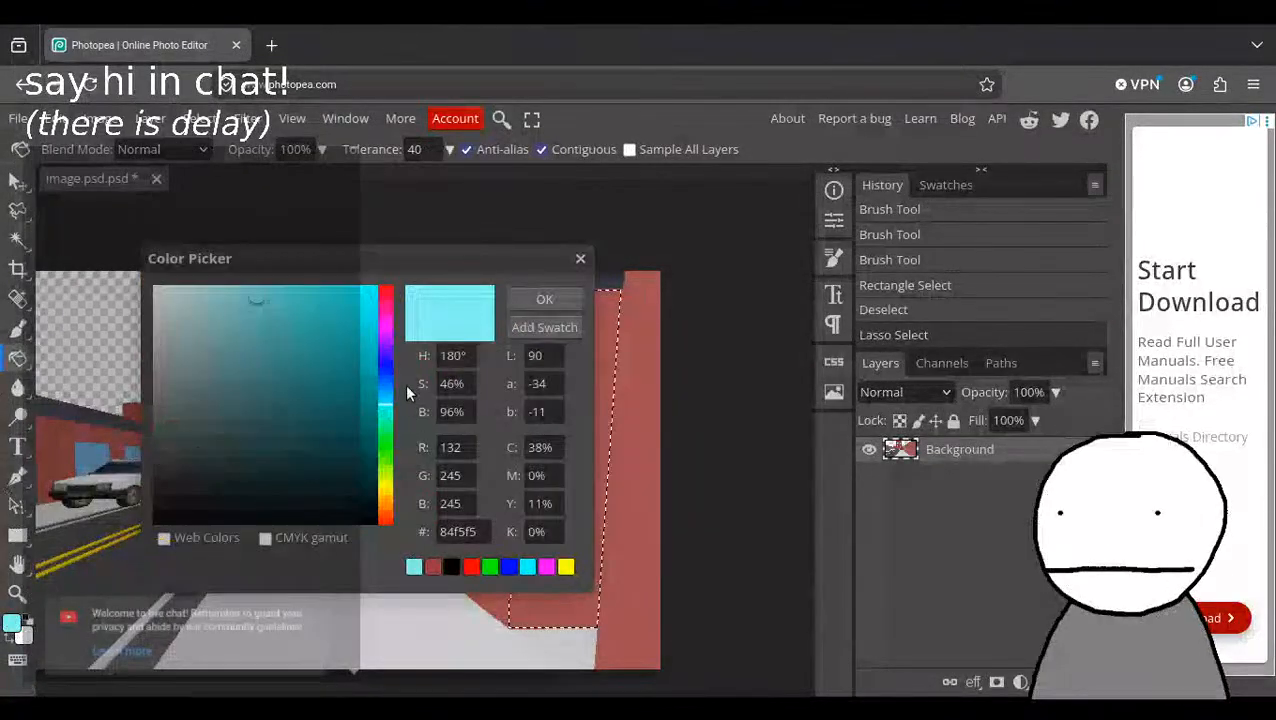
drag(410, 405, 379, 276)
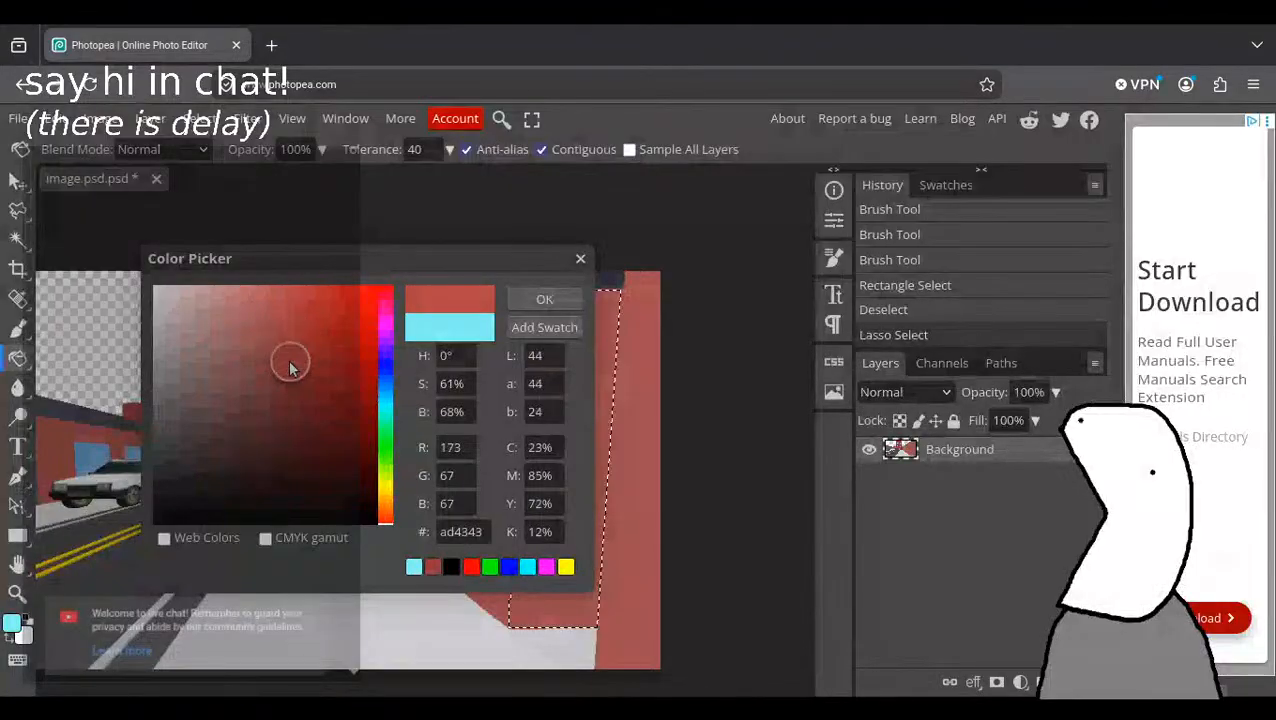
click(544, 299)
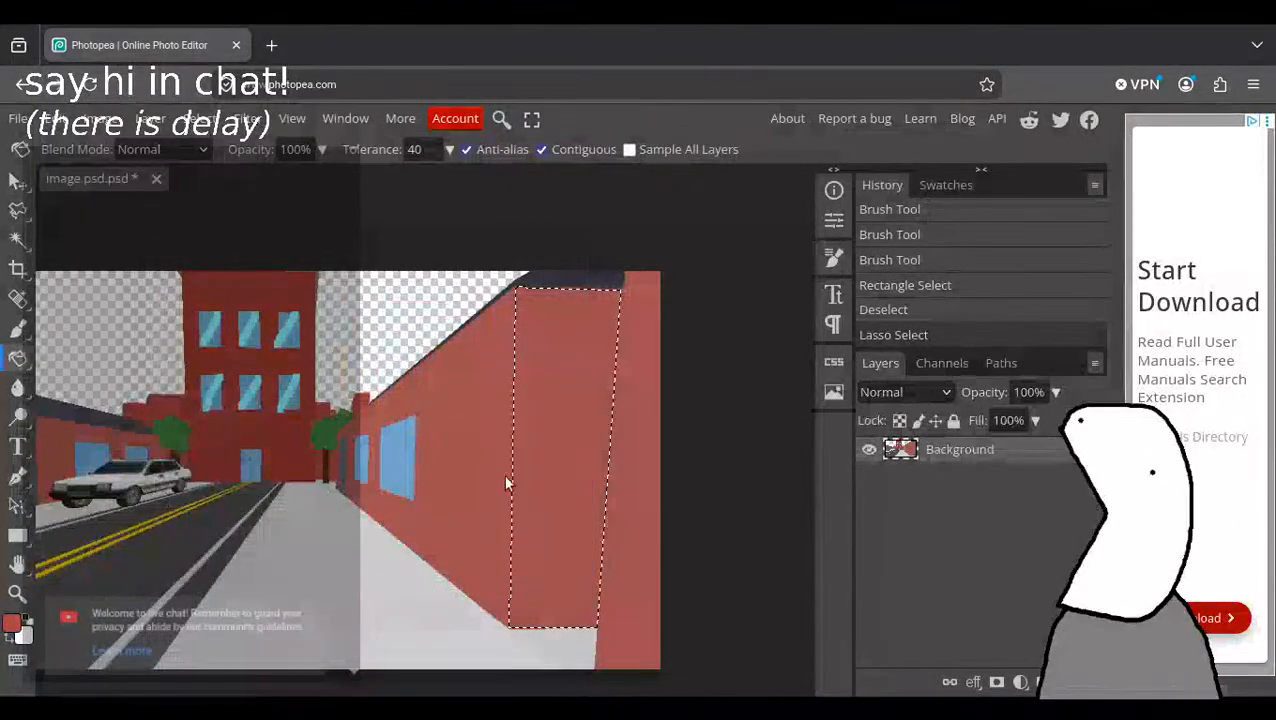
click(536, 456)
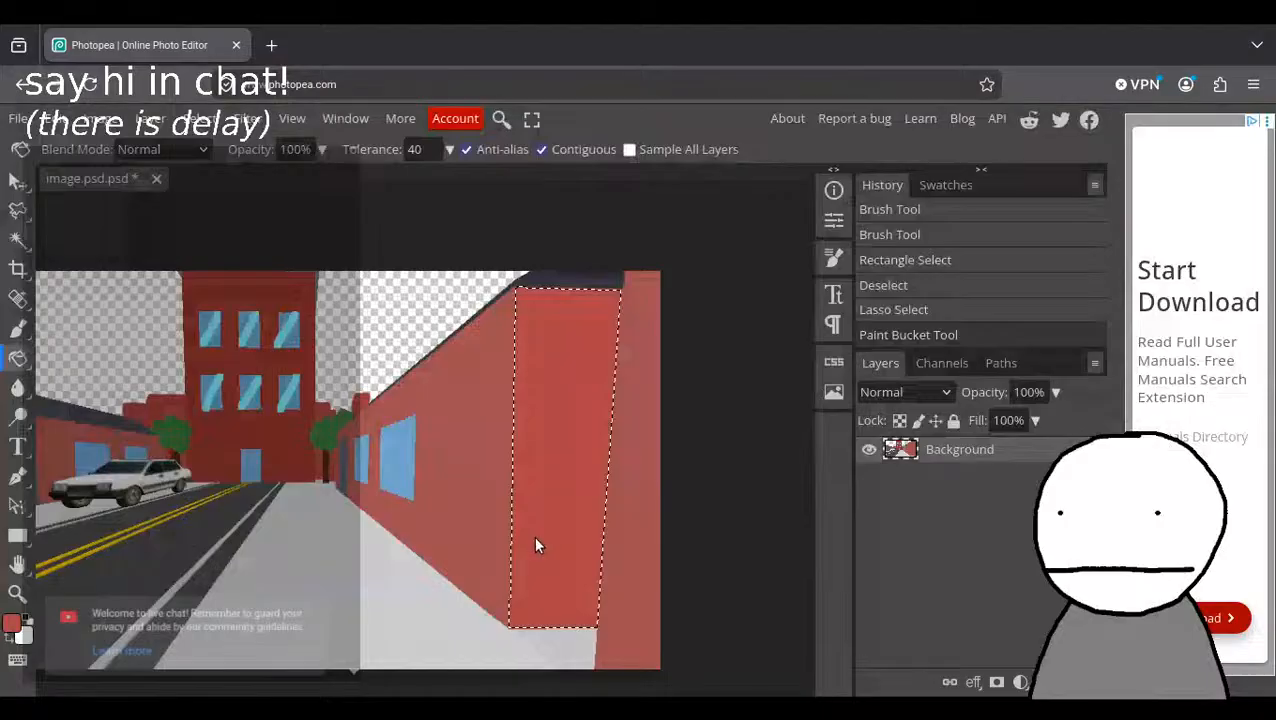
key(ctrl+z)
Fill the selected near end section of the sidewalk building's wall with a muted brownish red and clear the selection.
click(12, 622)
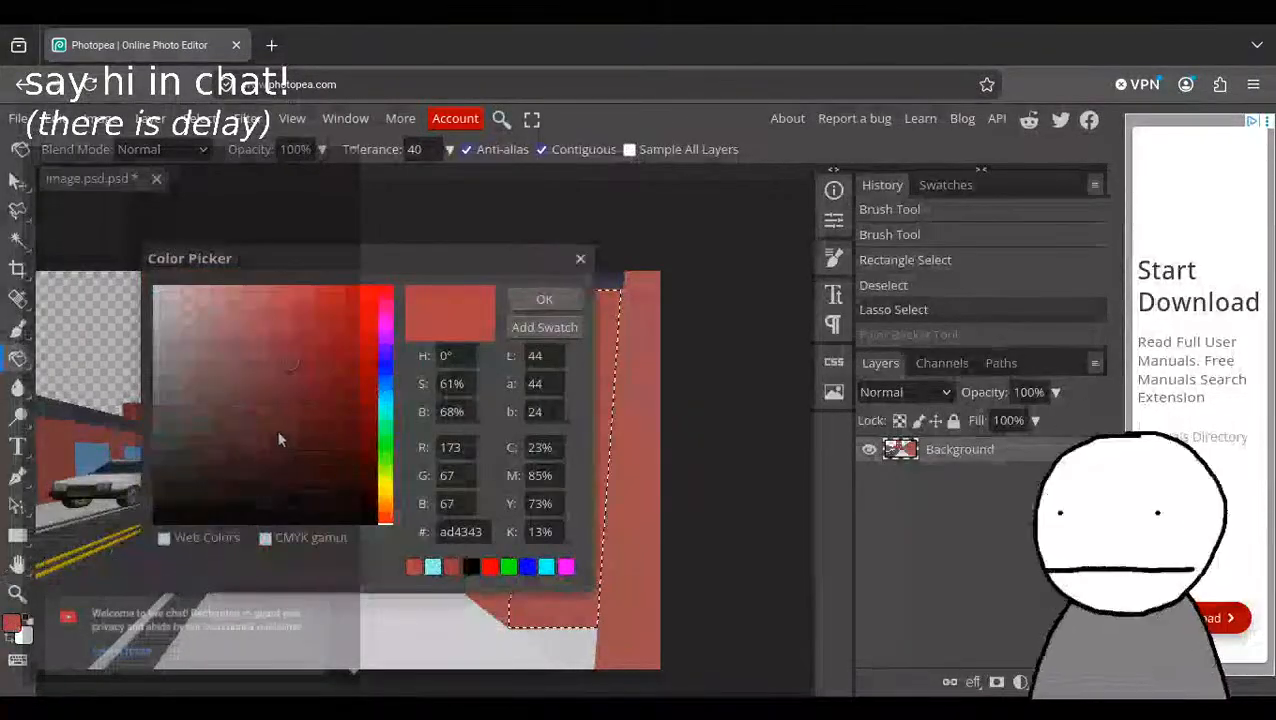
click(248, 387)
click(541, 299)
click(560, 444)
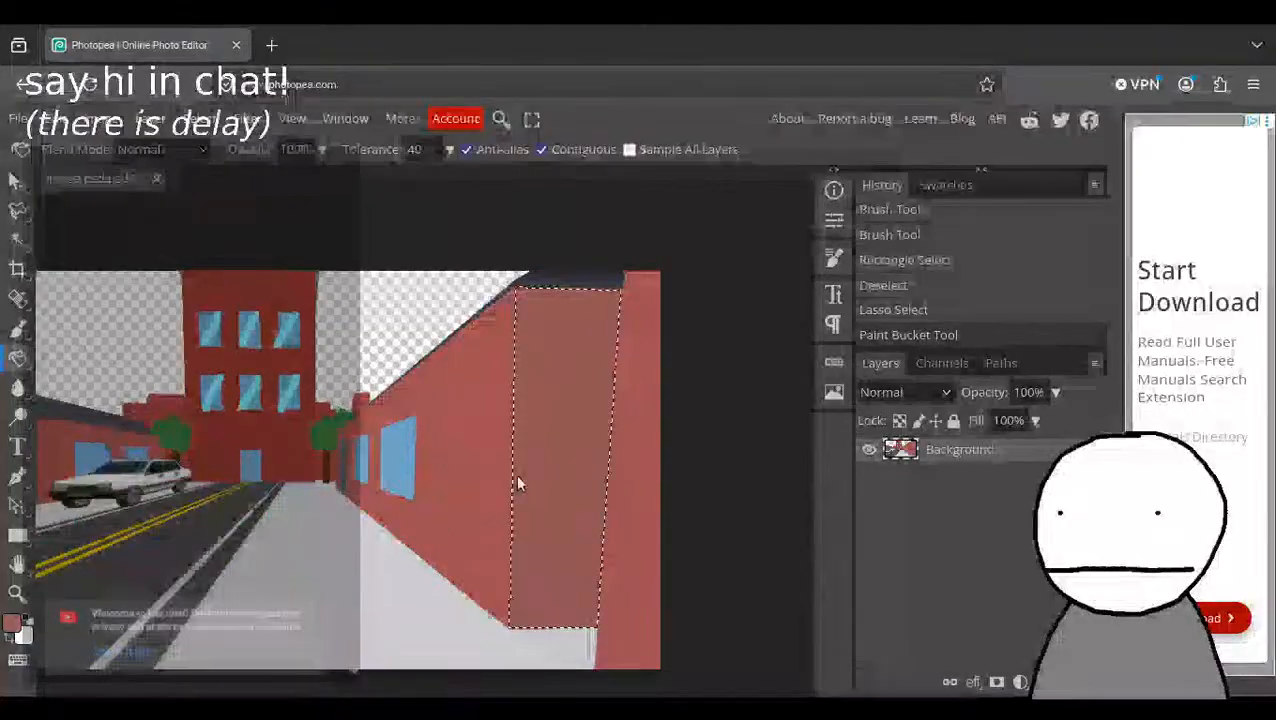
click(337, 480)
key(ctrl+d)
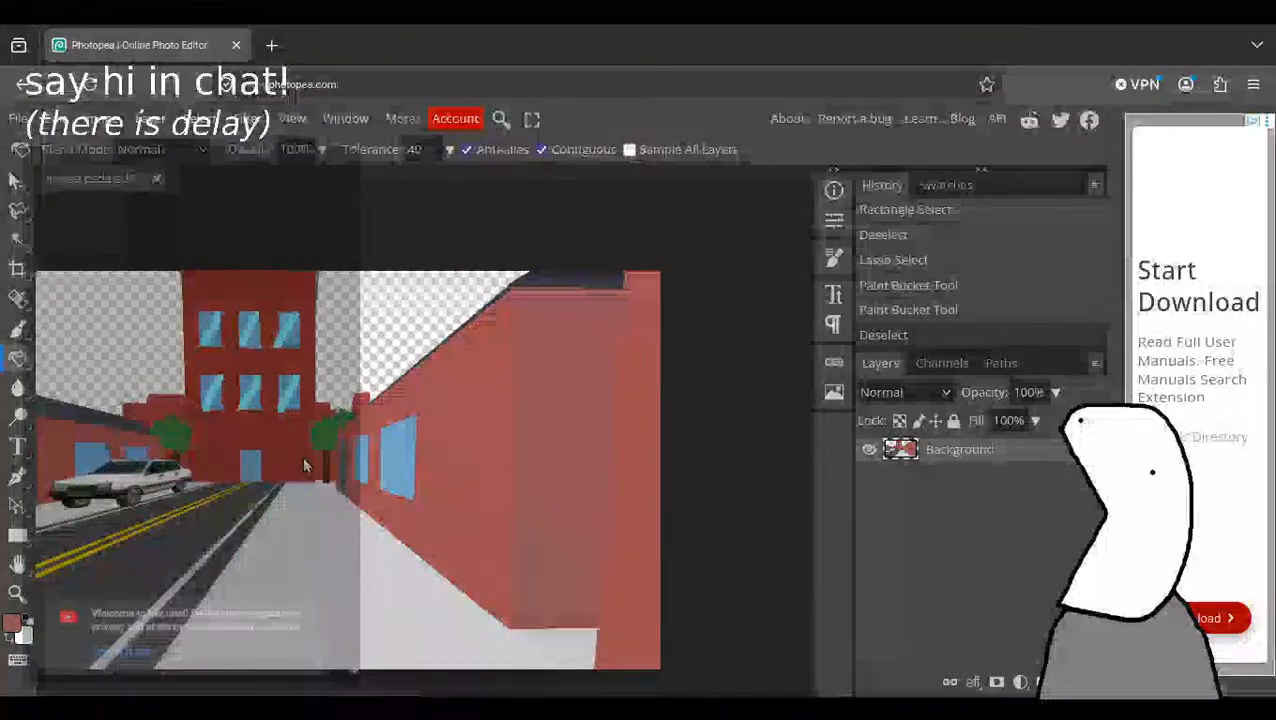
click(305, 465)
key(ctrl+z)
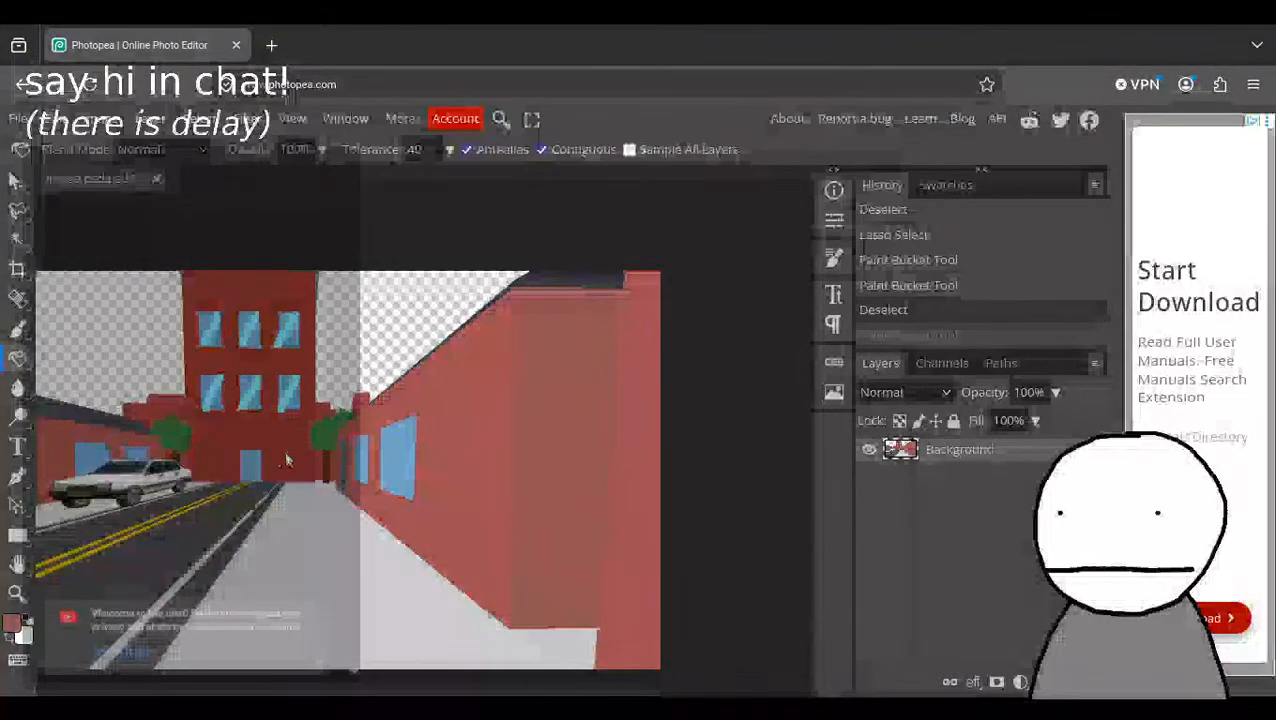
key(ctrl+alt+Right)
key(ctrl+alt+Right)
key(ctrl+alt+Right)
key(ctrl+alt+Right)
key(ctrl+alt+Right)
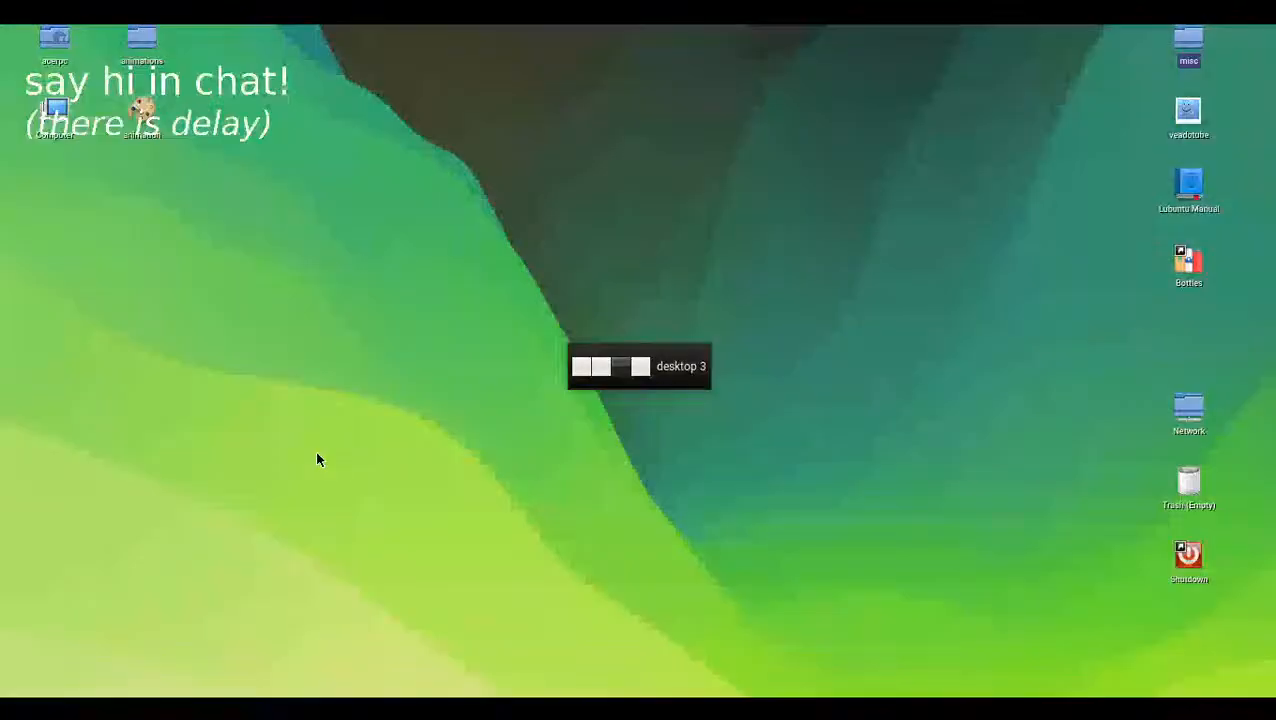
key(ctrl+alt+Left)
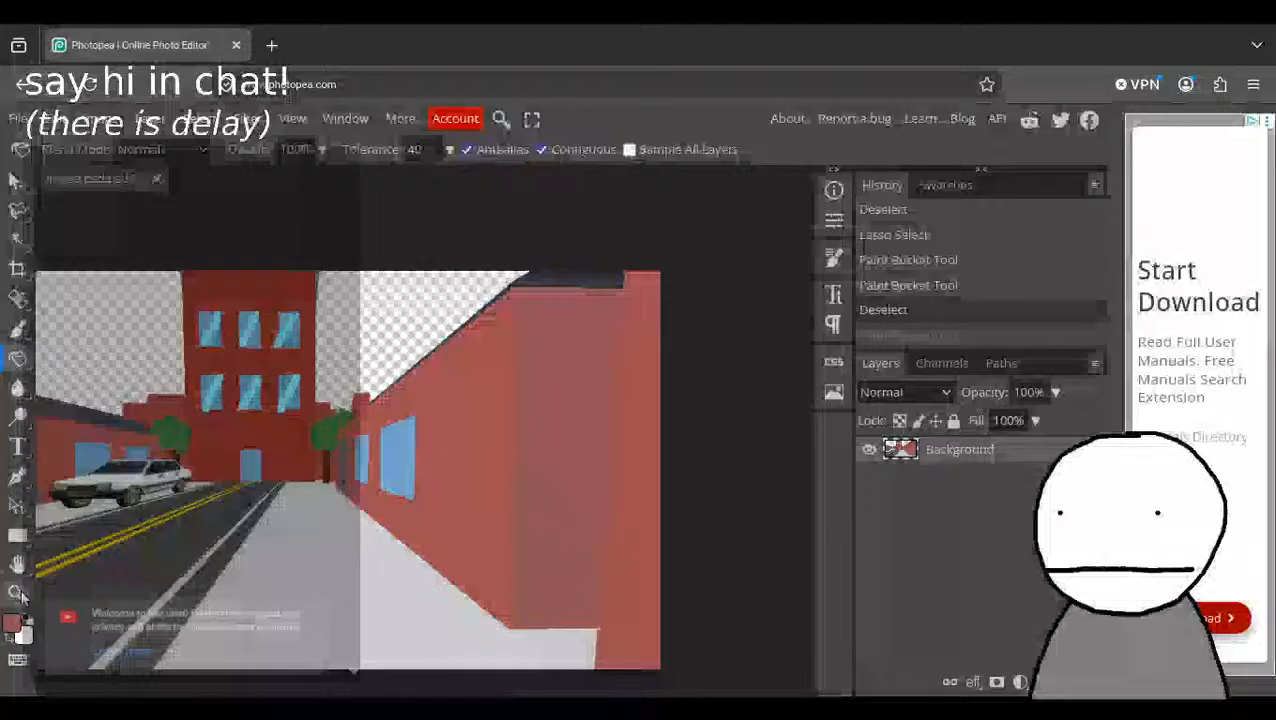
Brush over and round out the foliage of the tree beside the sidewalk building with dark green #3d793b.
click(17, 593)
drag(337, 451, 422, 530)
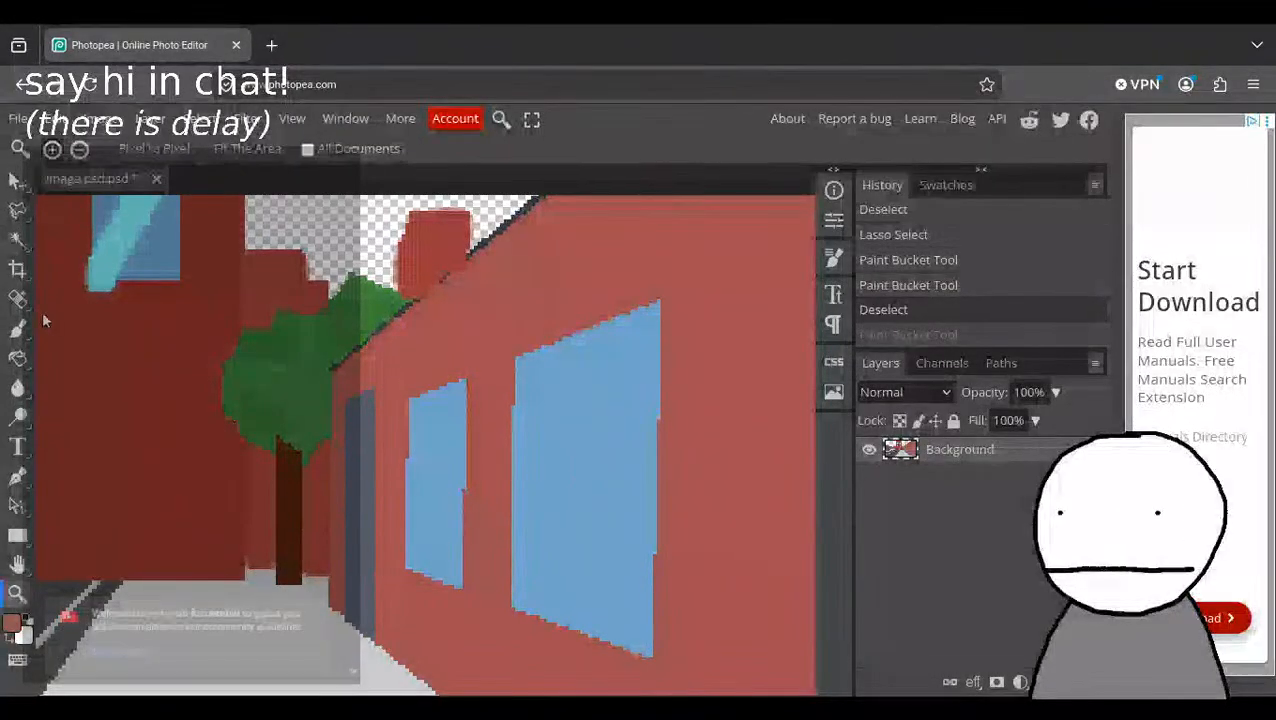
click(17, 328)
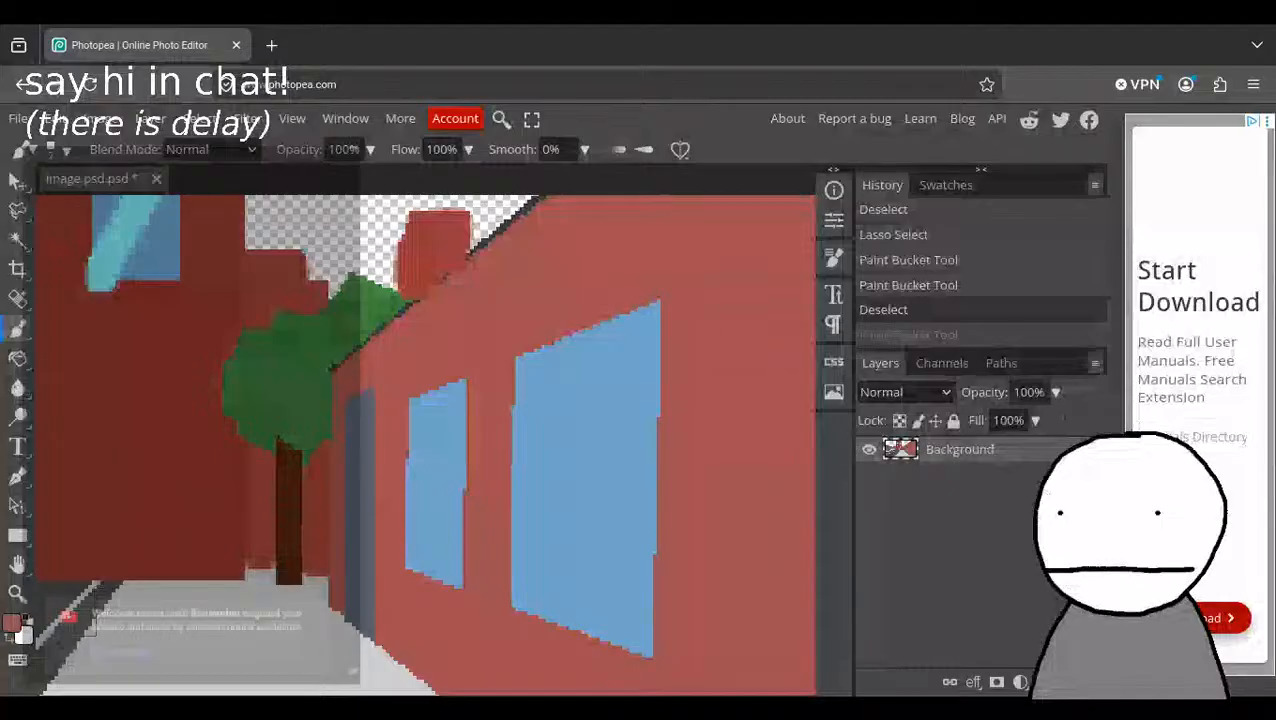
click(12, 622)
click(388, 444)
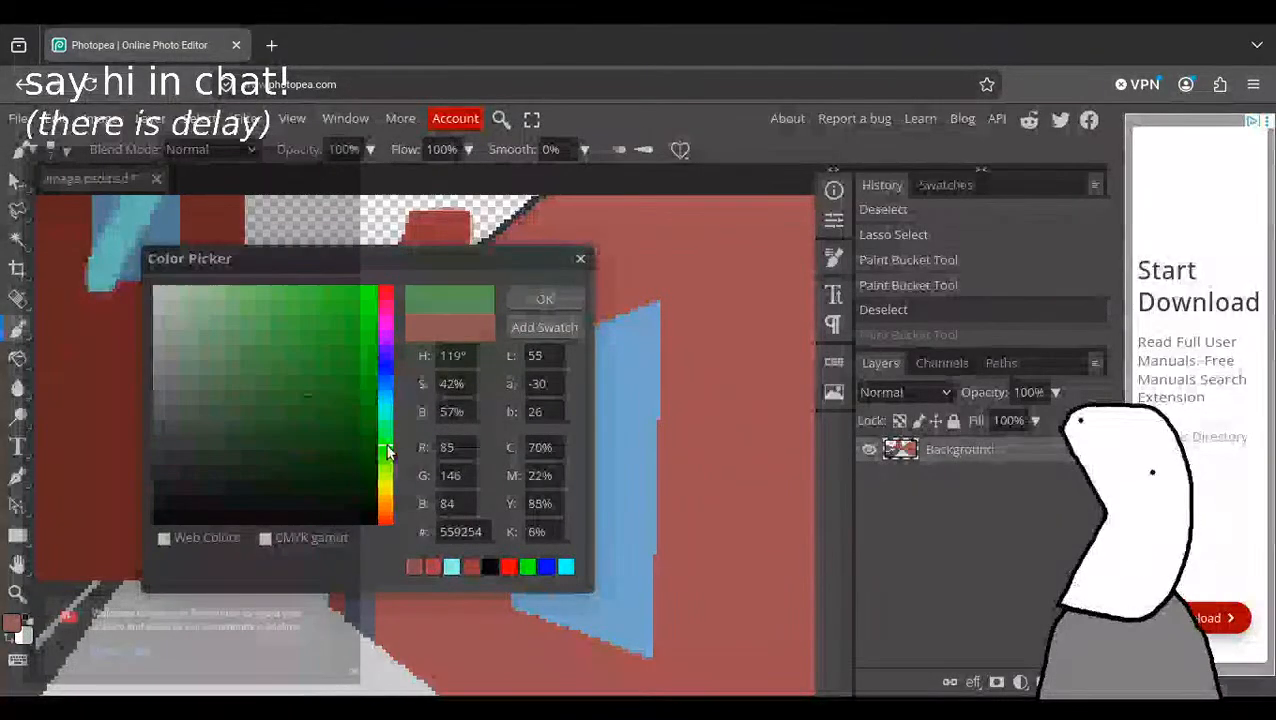
drag(302, 398, 266, 412)
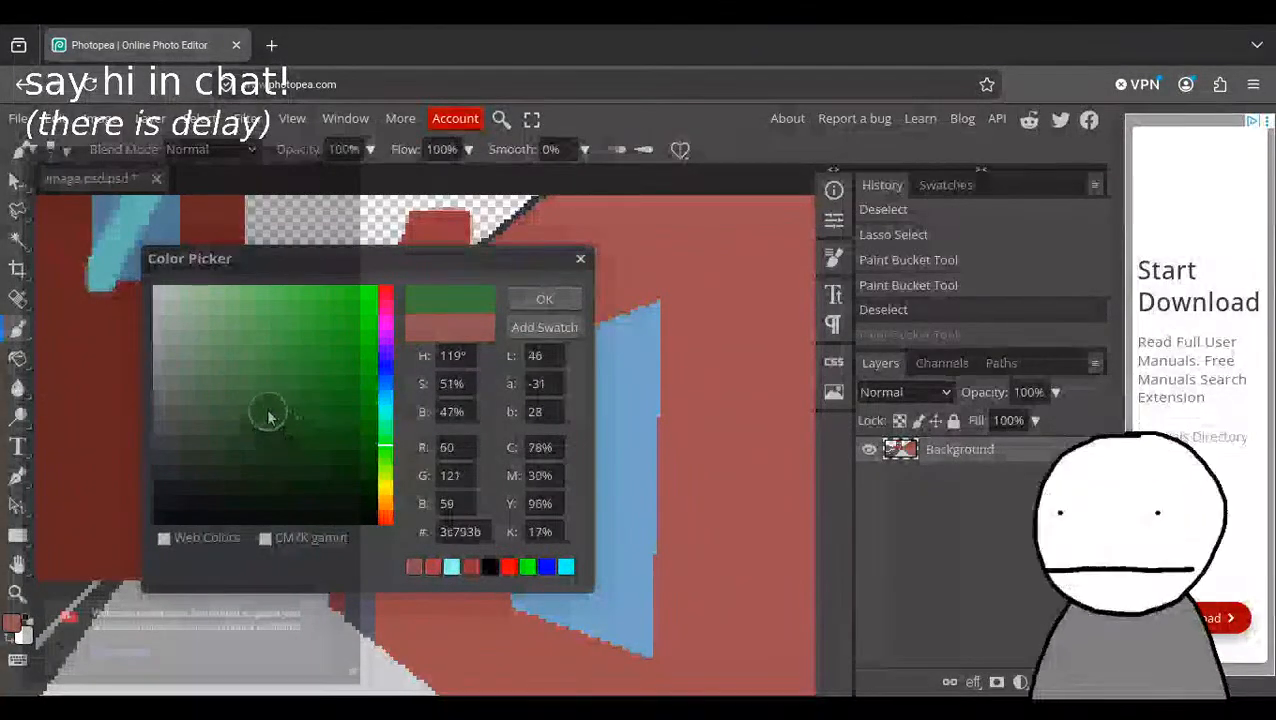
key(Return)
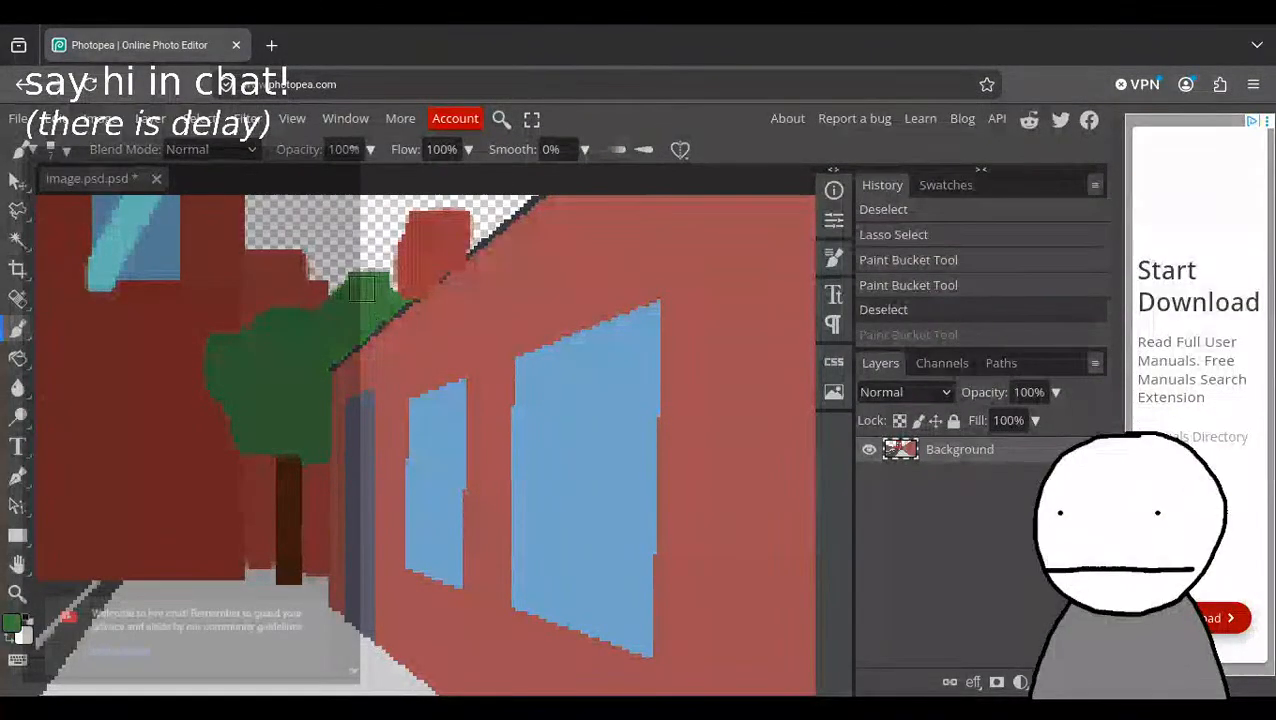
click(332, 353)
scroll(270, 392, down, 1)
scroll(263, 397, up, 1)
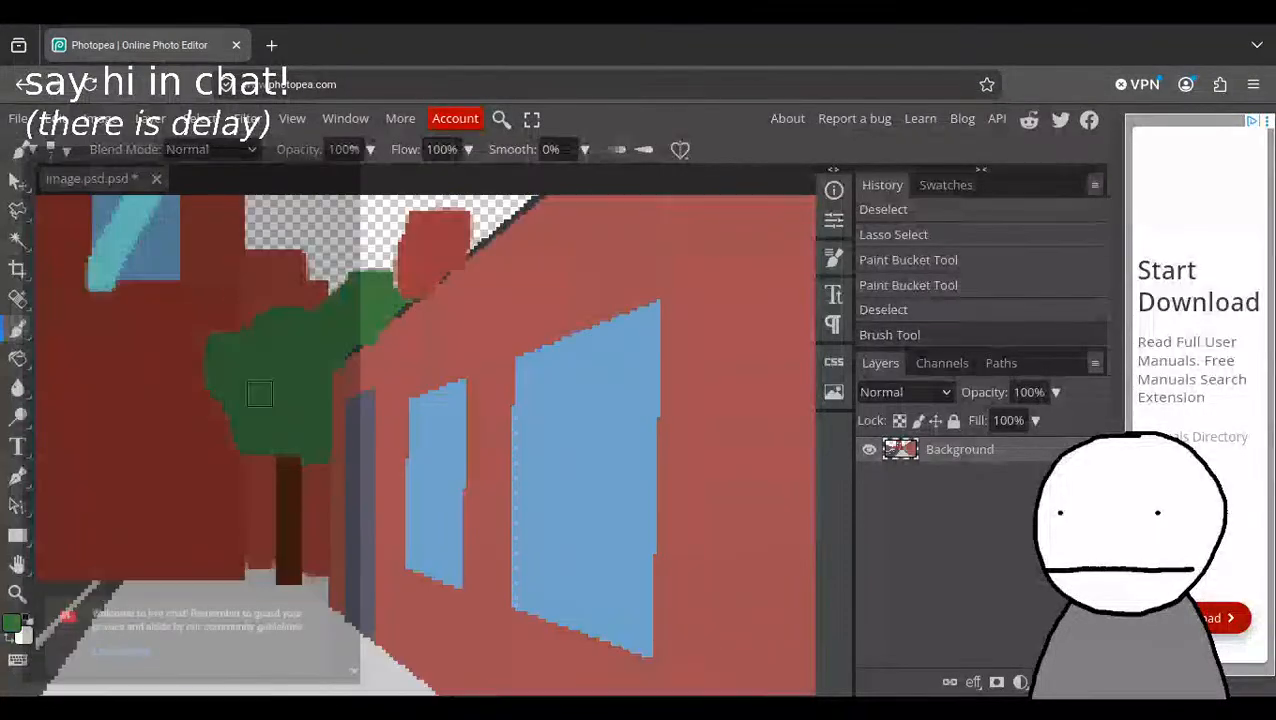
Brush the same green over the foliage of the tree behind the parked car, giving it a fuller, rounder outline.
scroll(261, 417, down, 1)
drag(261, 417, 698, 437)
drag(290, 368, 646, 456)
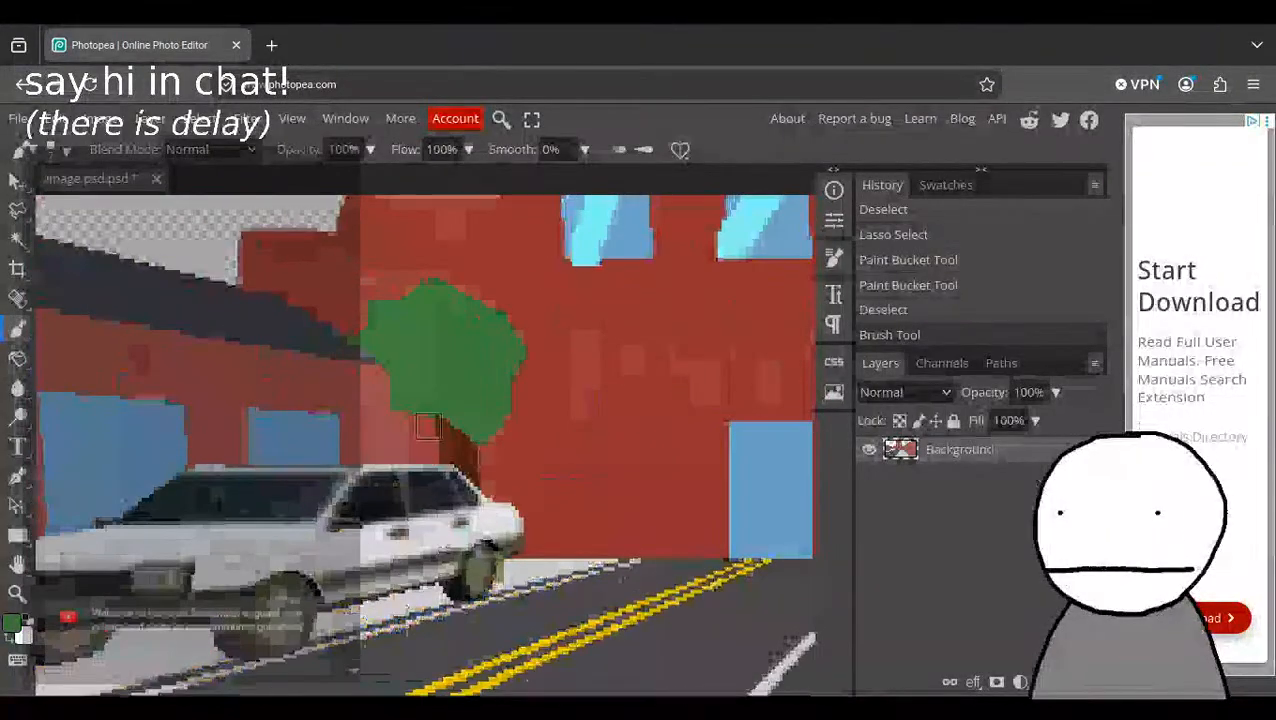
mouse_move(363, 335)
mouse_down()
mouse_move(392, 302)
mouse_move(372, 327)
mouse_up()
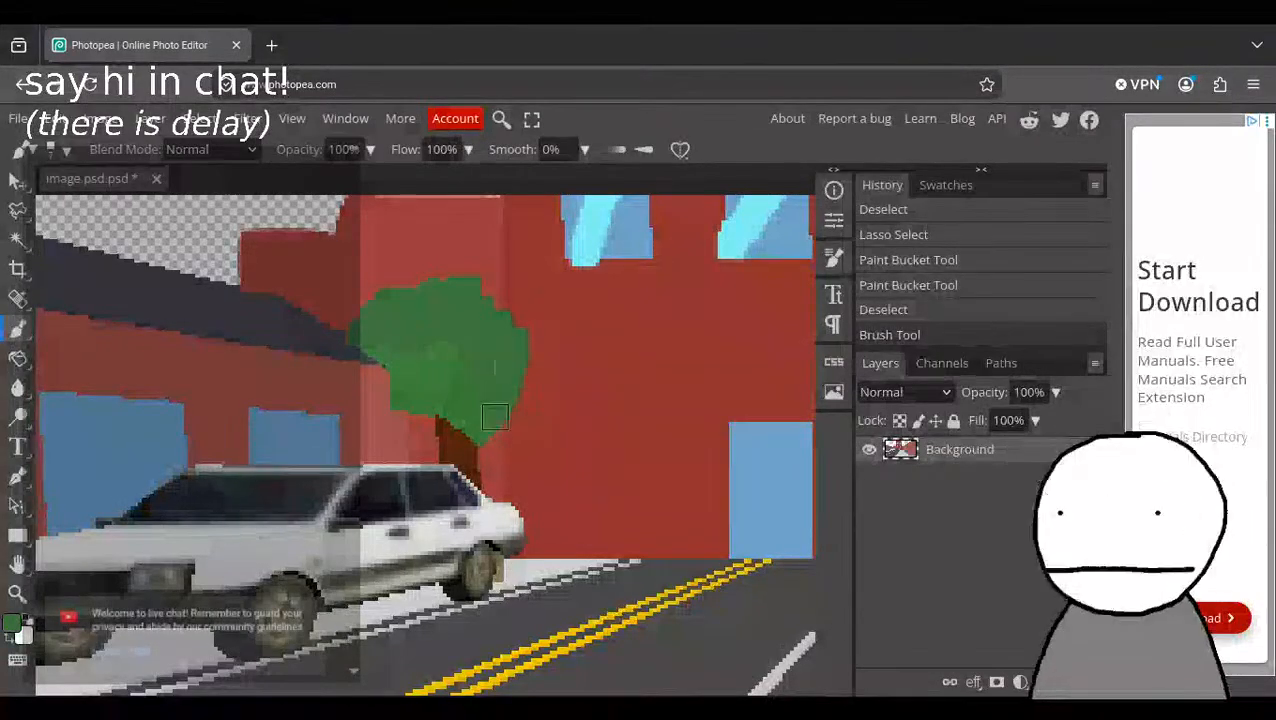
drag(404, 399, 388, 366)
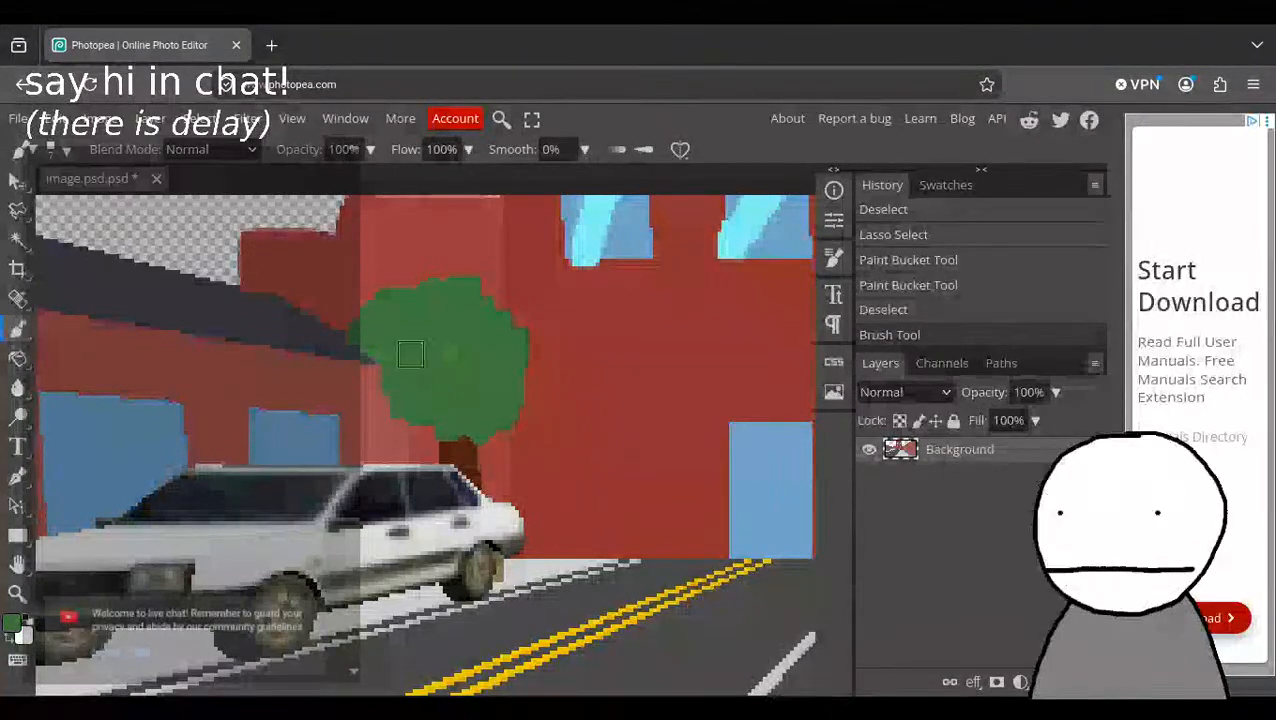
drag(434, 290, 446, 279)
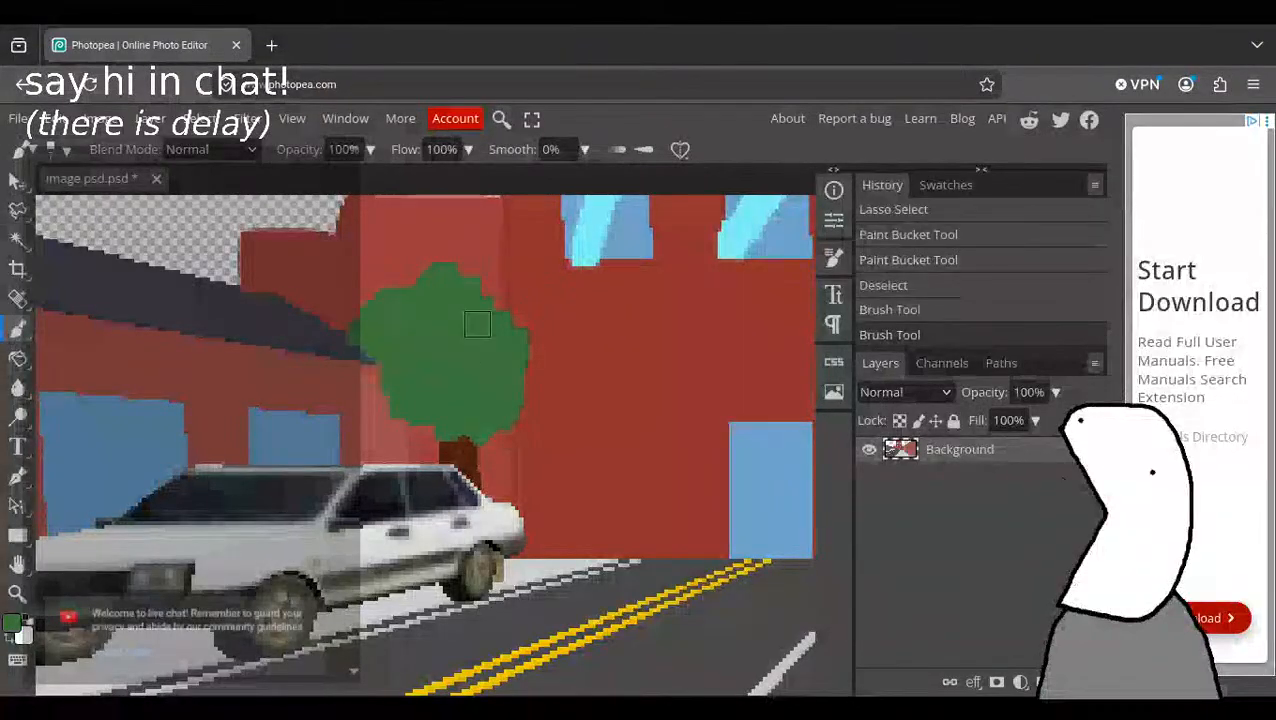
Examine both painted trees and the central building, and bring the whole street image back into view.
drag(600, 350, 426, 350)
drag(517, 367, 152, 354)
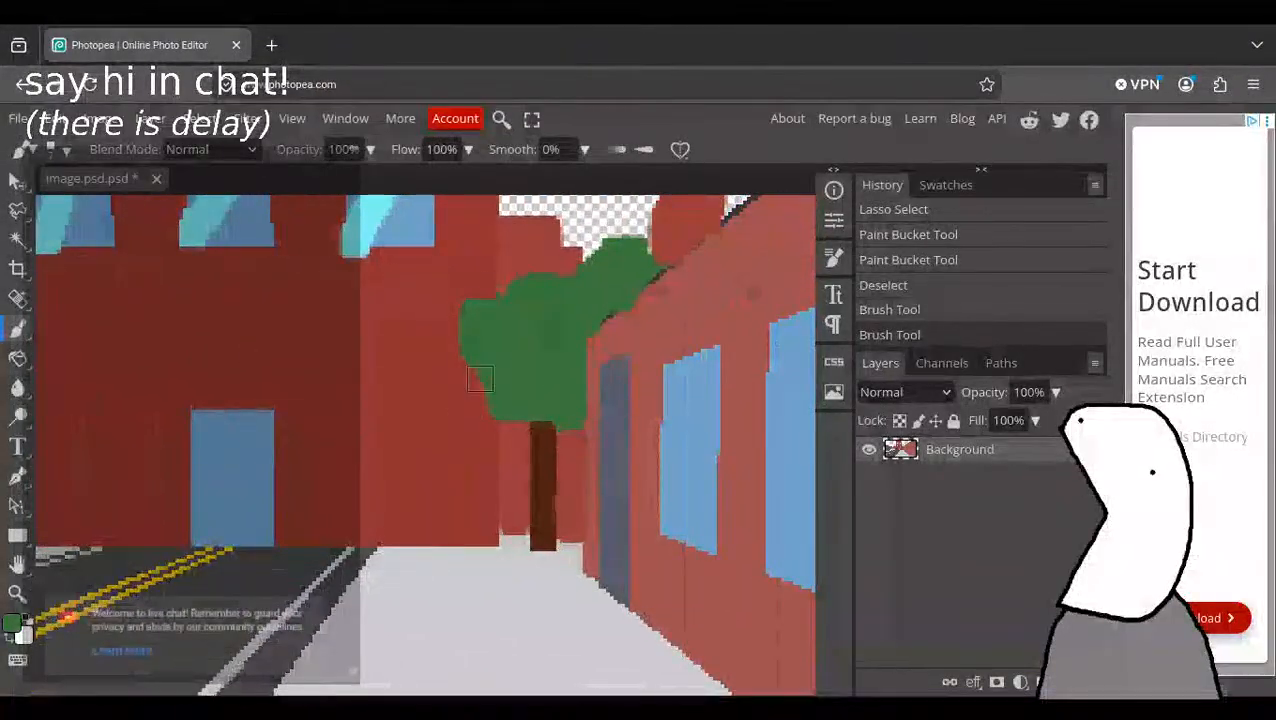
drag(446, 463, 684, 595)
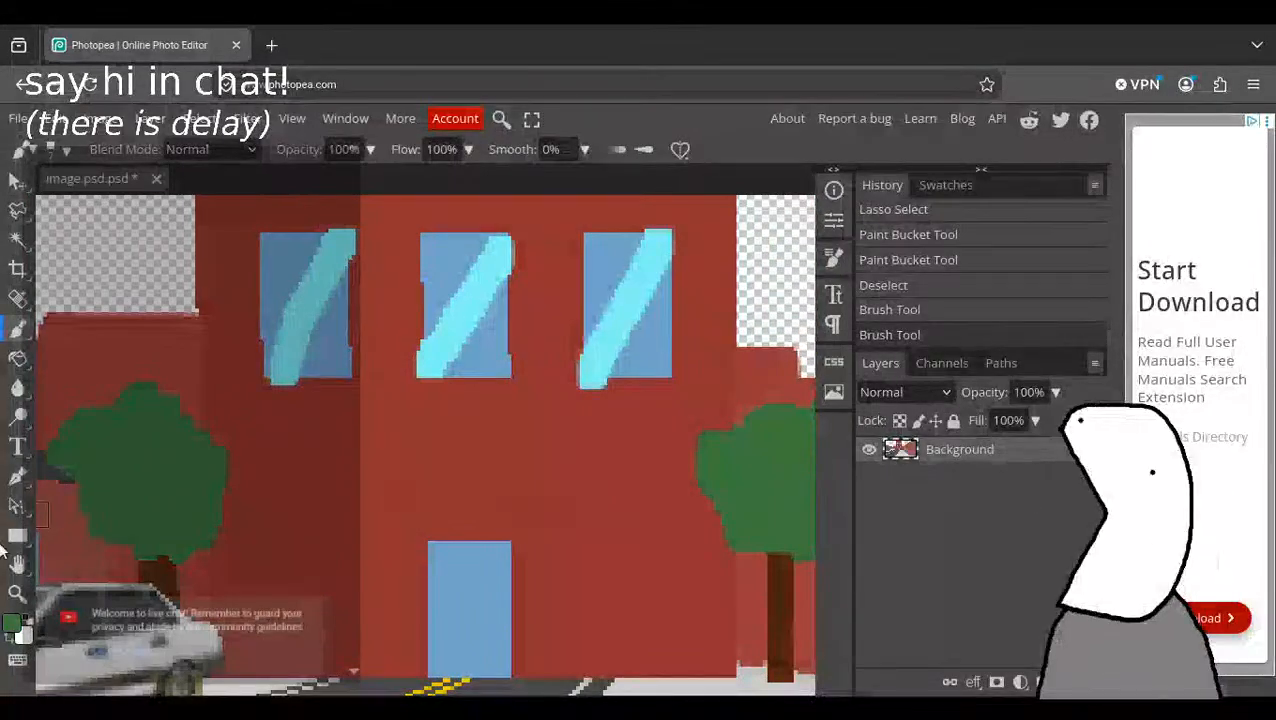
click(19, 588)
mouse_move(452, 400)
mouse_down()
mouse_move(489, 472)
mouse_move(355, 81)
mouse_move(305, 50)
mouse_up()
drag(638, 463, 664, 496)
drag(361, 325, 370, 341)
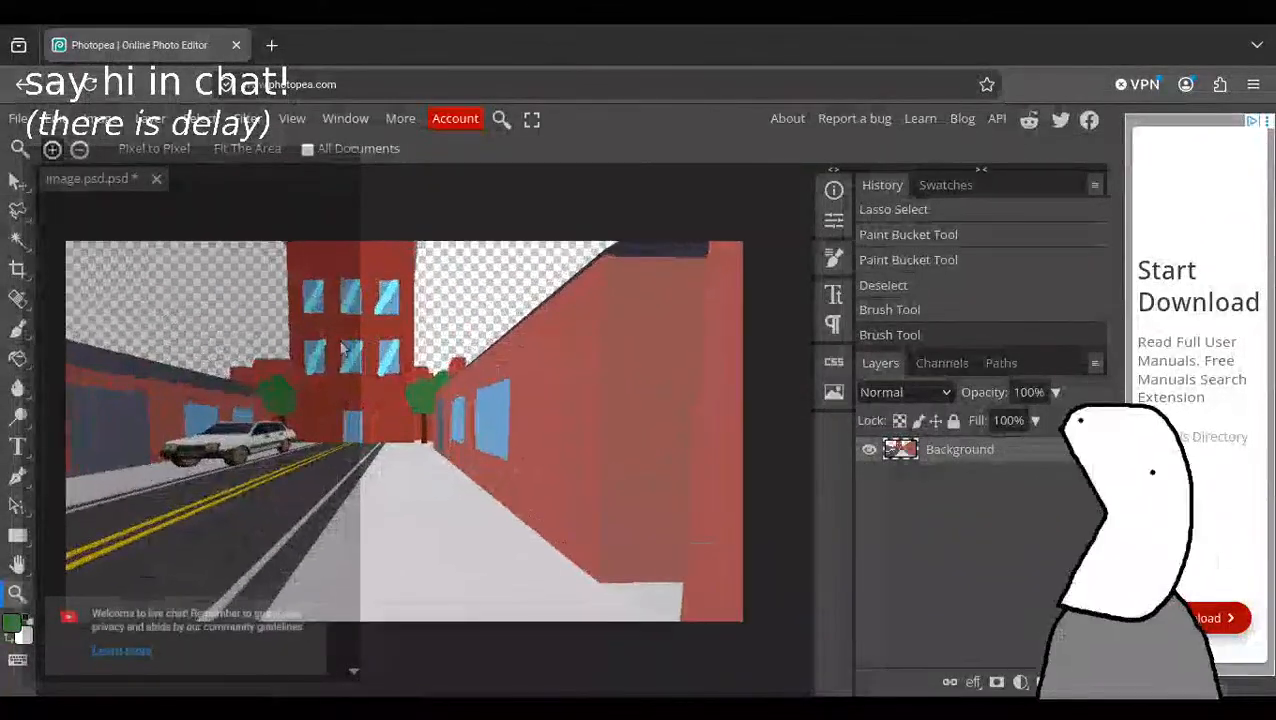
Try a Paint Bucket fill in darker reddish brown #774e4e on the near end section of the wall, then undo it.
click(17, 358)
click(12, 622)
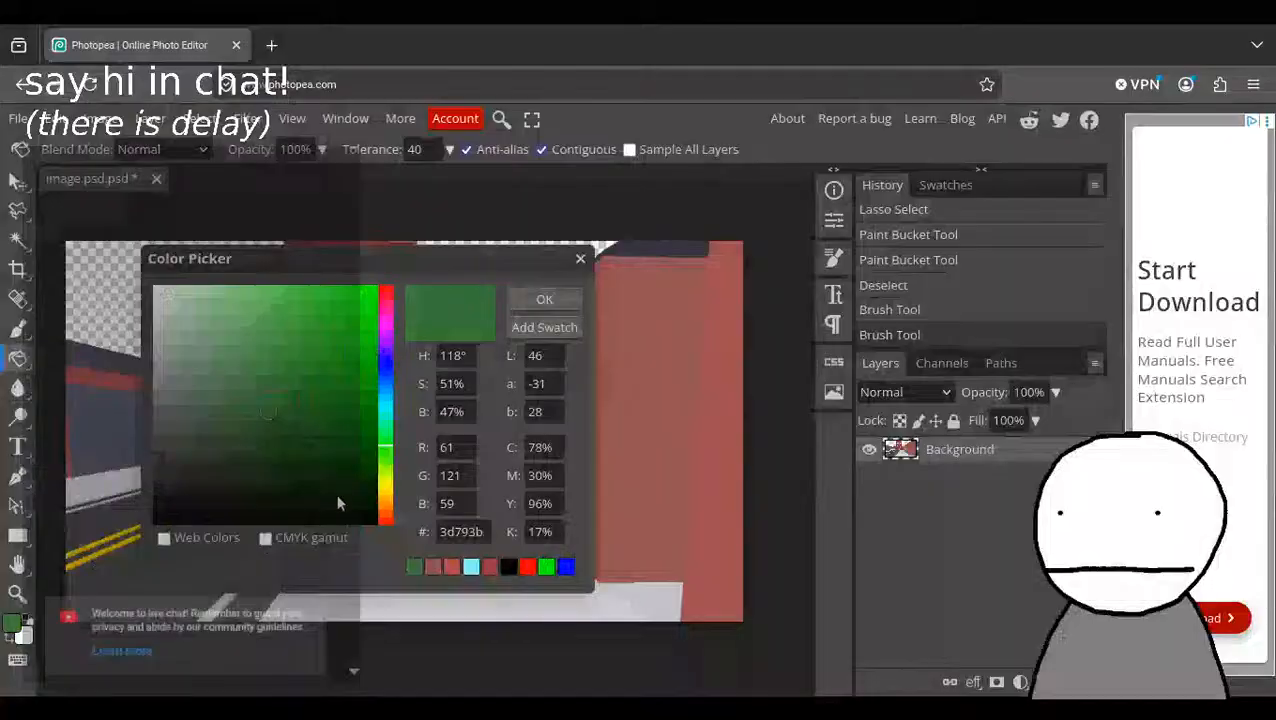
click(436, 570)
drag(241, 397, 233, 417)
click(230, 412)
click(512, 299)
click(655, 430)
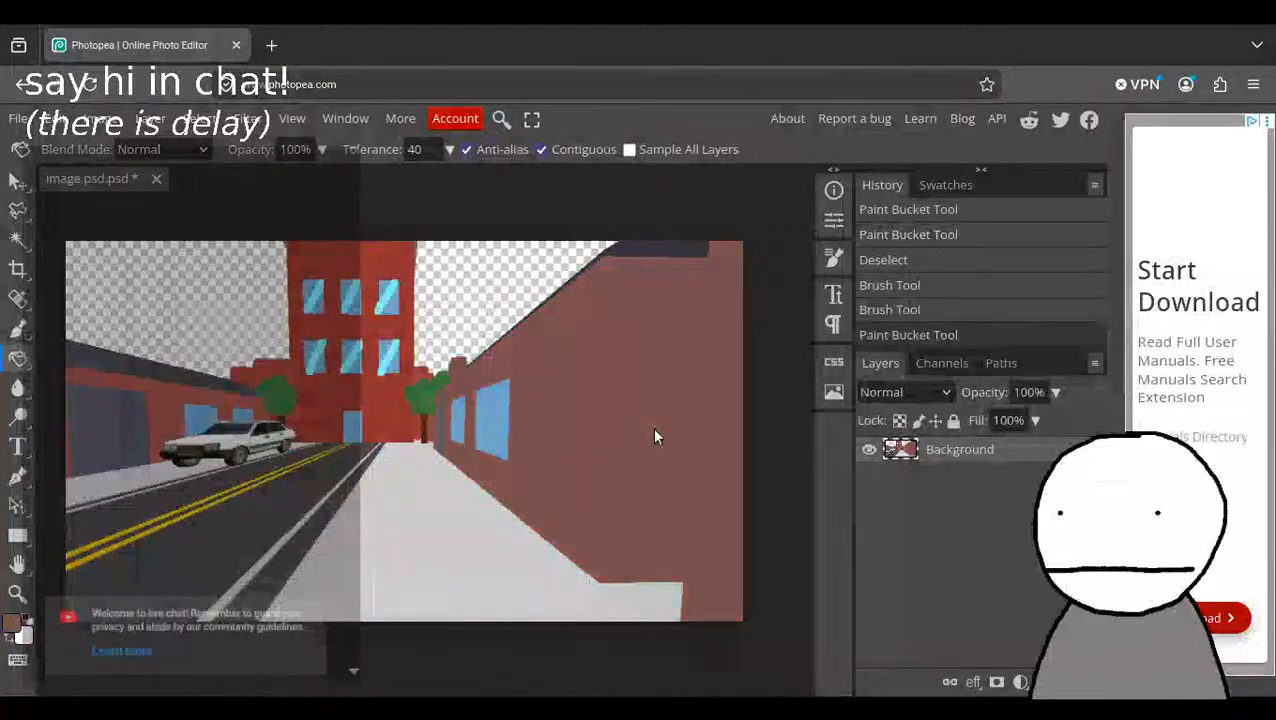
key(ctrl+z)
Retry the reddish brown fill on the near wall section with the tolerance lowered to 15, then undo it.
click(450, 150)
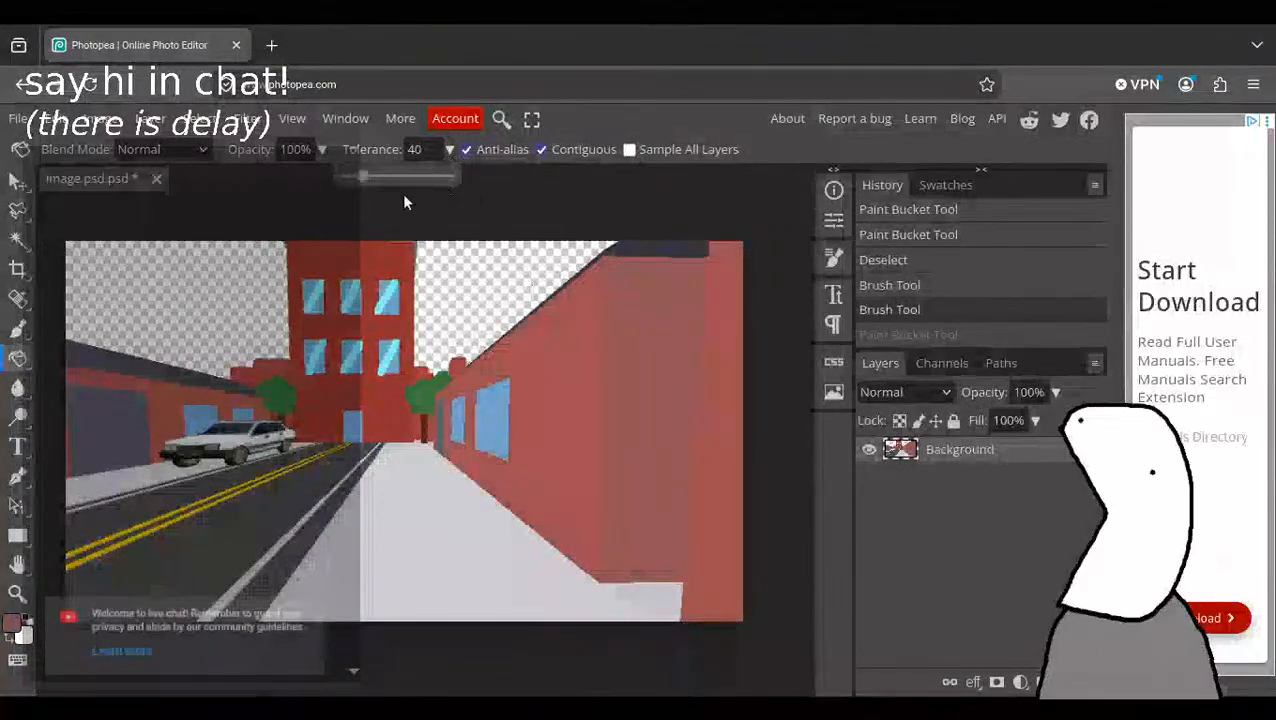
drag(358, 177, 347, 177)
click(628, 397)
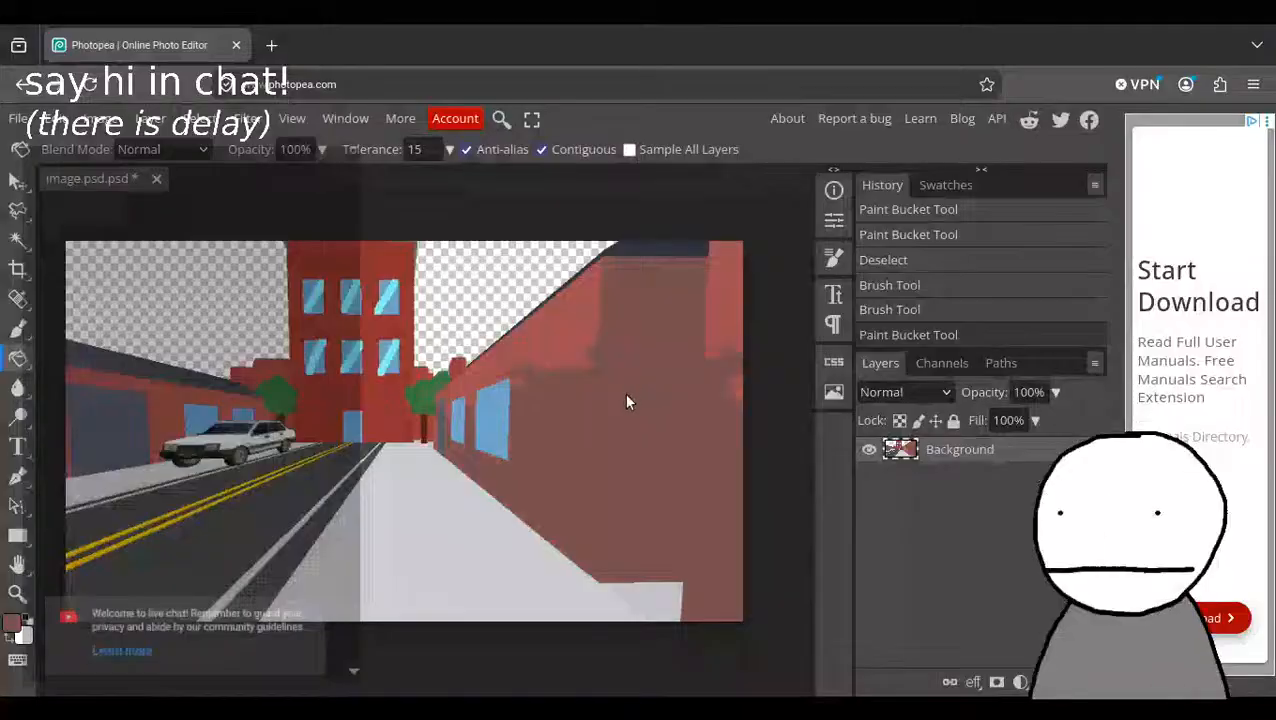
key(ctrl+z)
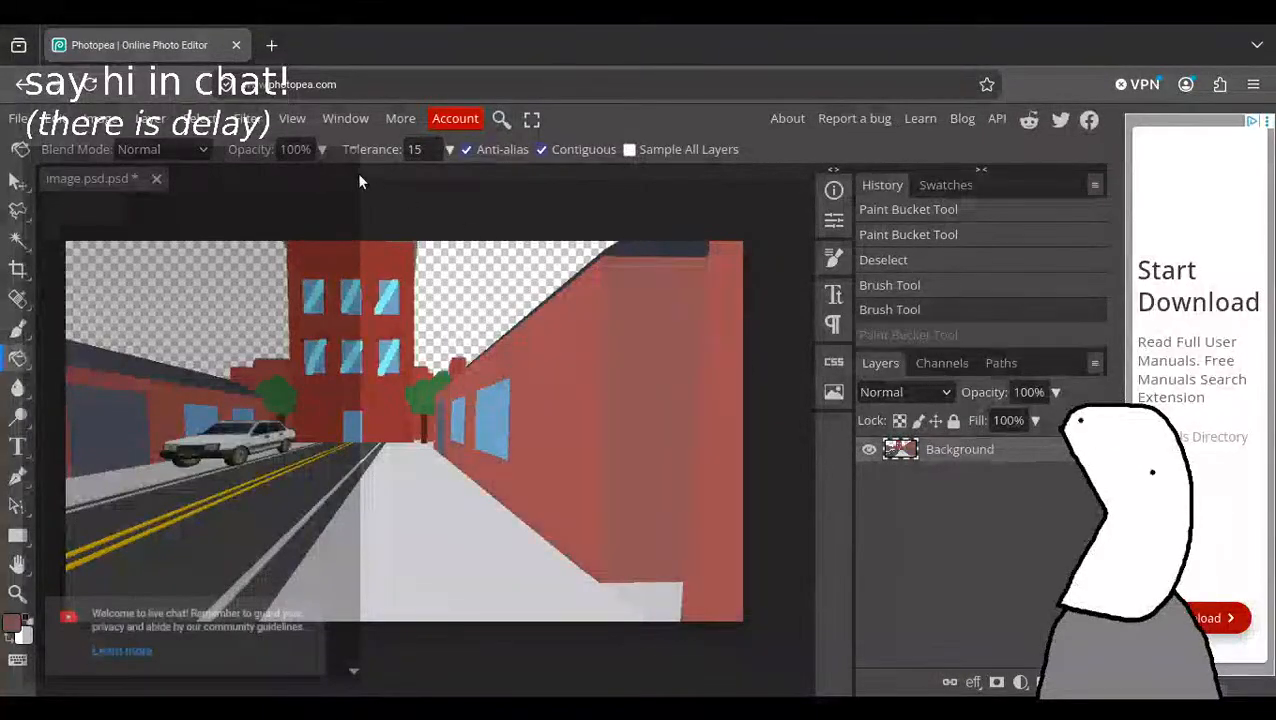
Lower the fill tolerance to 4, try the reddish brown fill on the near wall section, and undo the fill.
click(450, 150)
drag(351, 177, 348, 177)
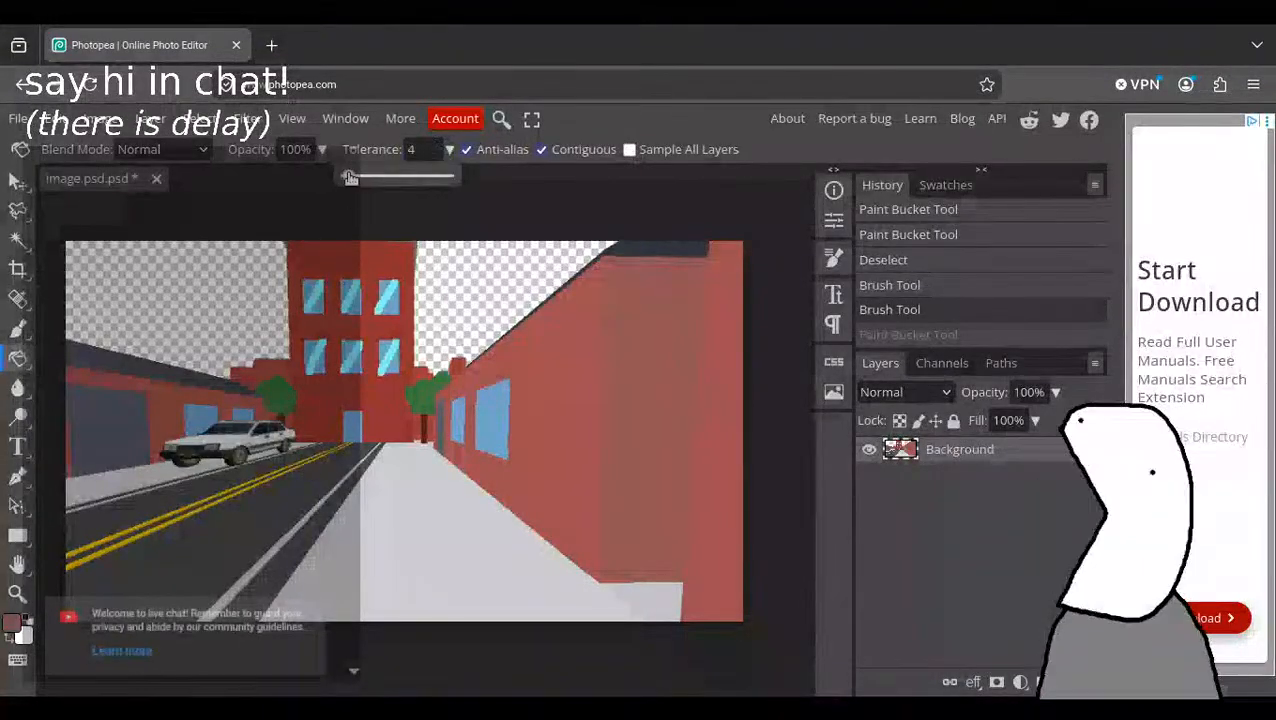
click(657, 396)
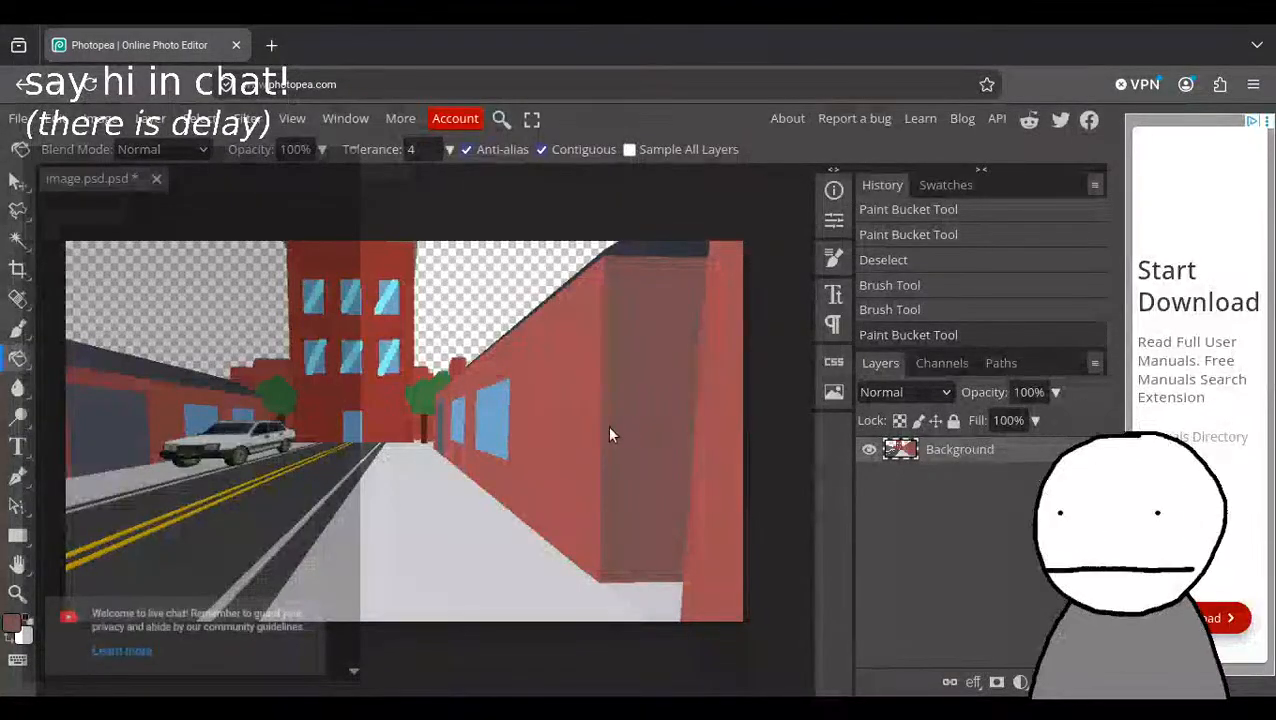
key(ctrl+z)
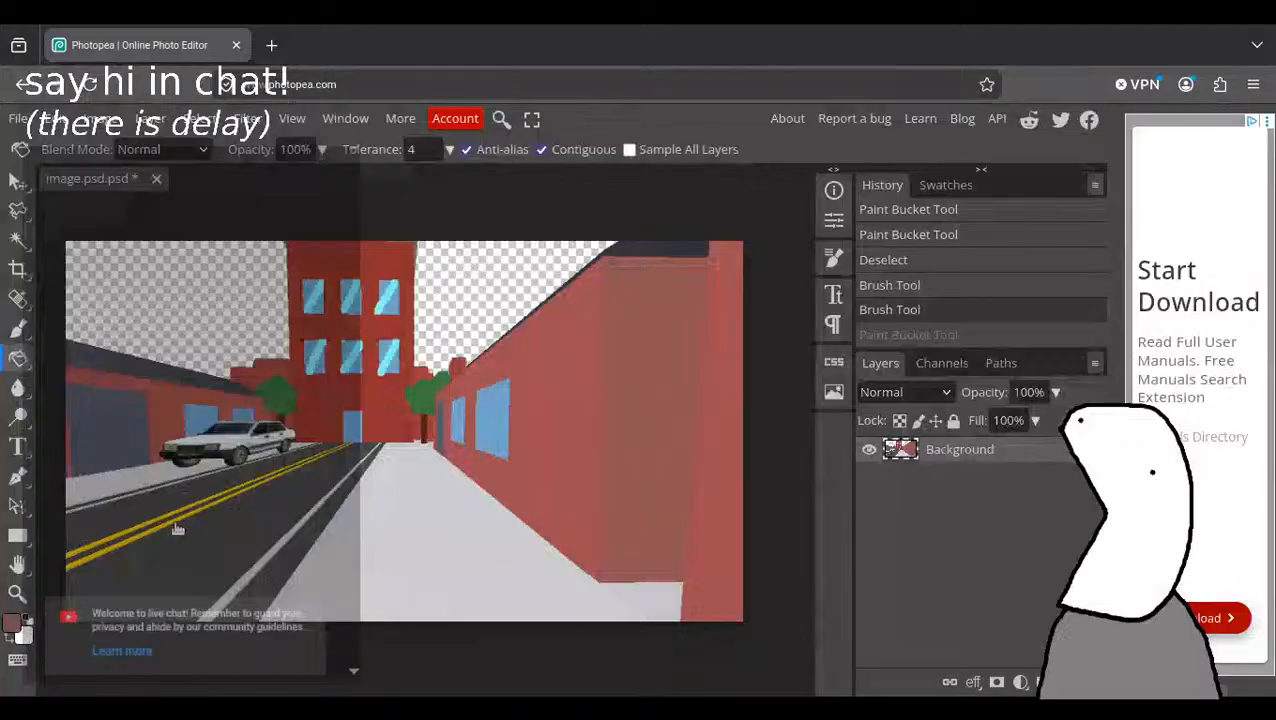
Try a Paint Bucket fill in dark plum #6c3d4a on the near end section of the wall, then undo it.
click(13, 622)
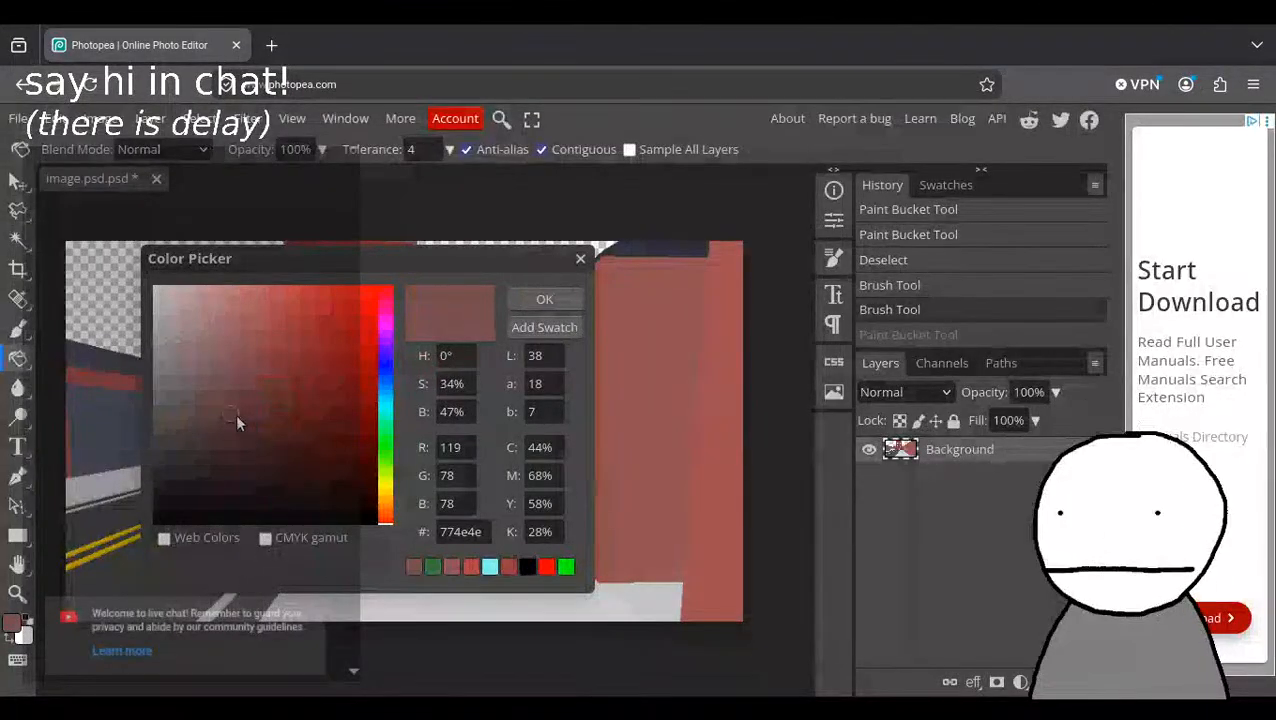
drag(236, 421, 250, 428)
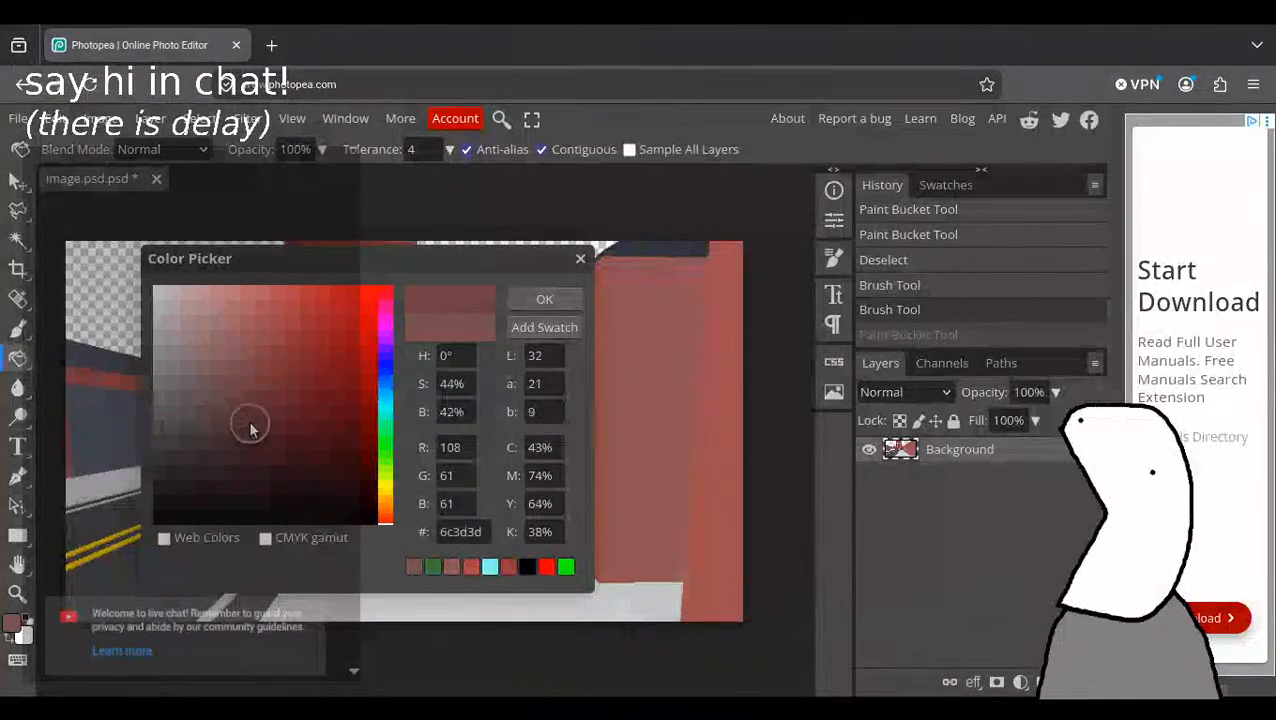
click(385, 318)
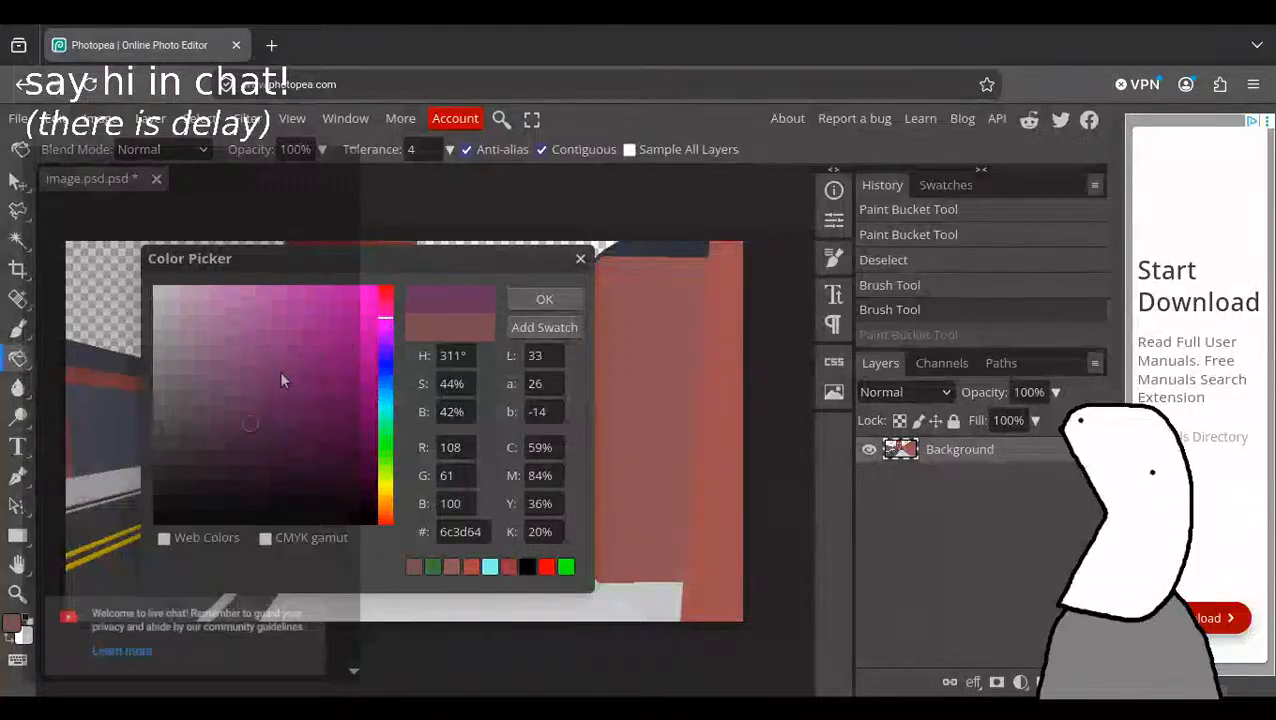
click(385, 296)
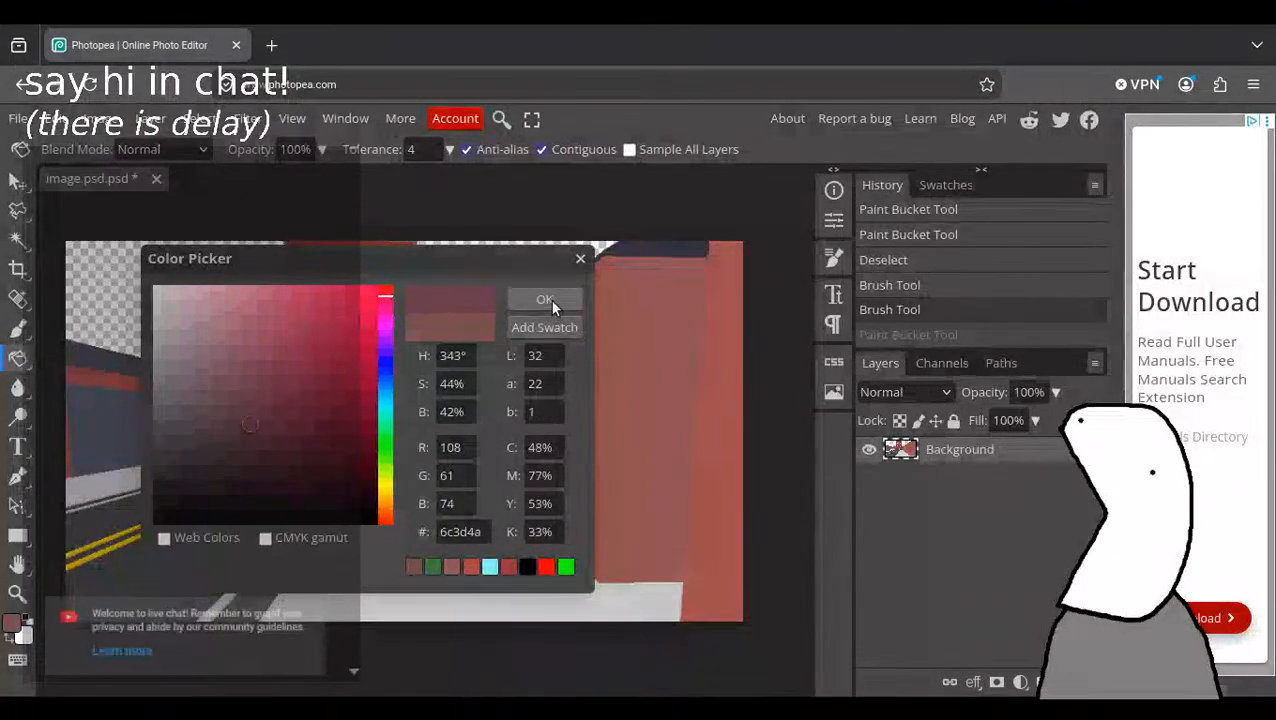
click(545, 300)
click(640, 475)
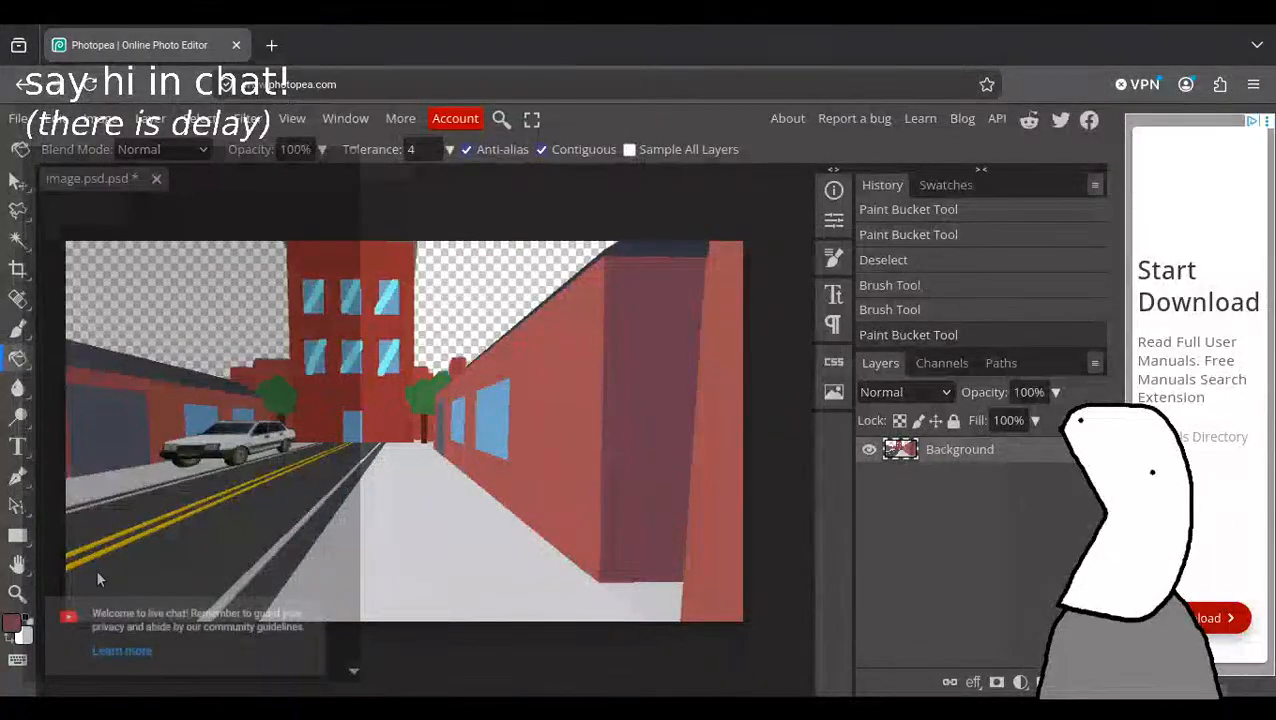
key(ctrl+z)
Set the fill colour to the lighter mauve #92495d and fill the near end section of the wall with it.
key(n)
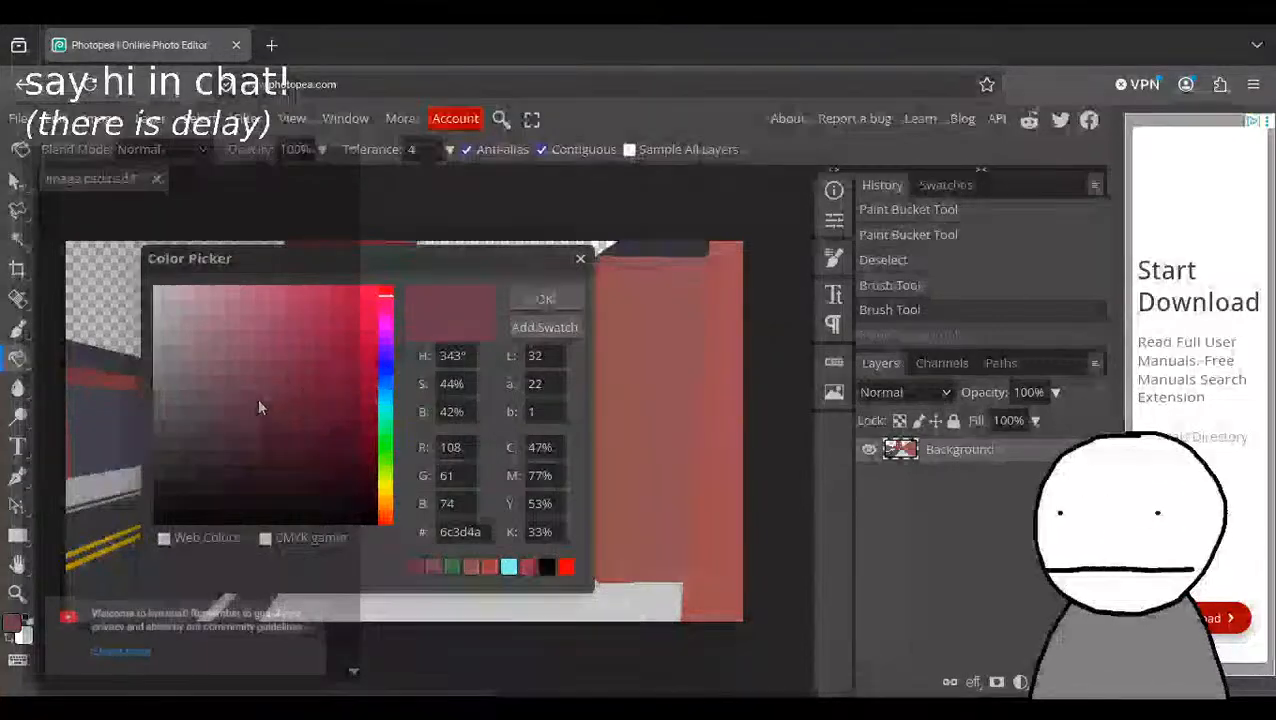
click(260, 393)
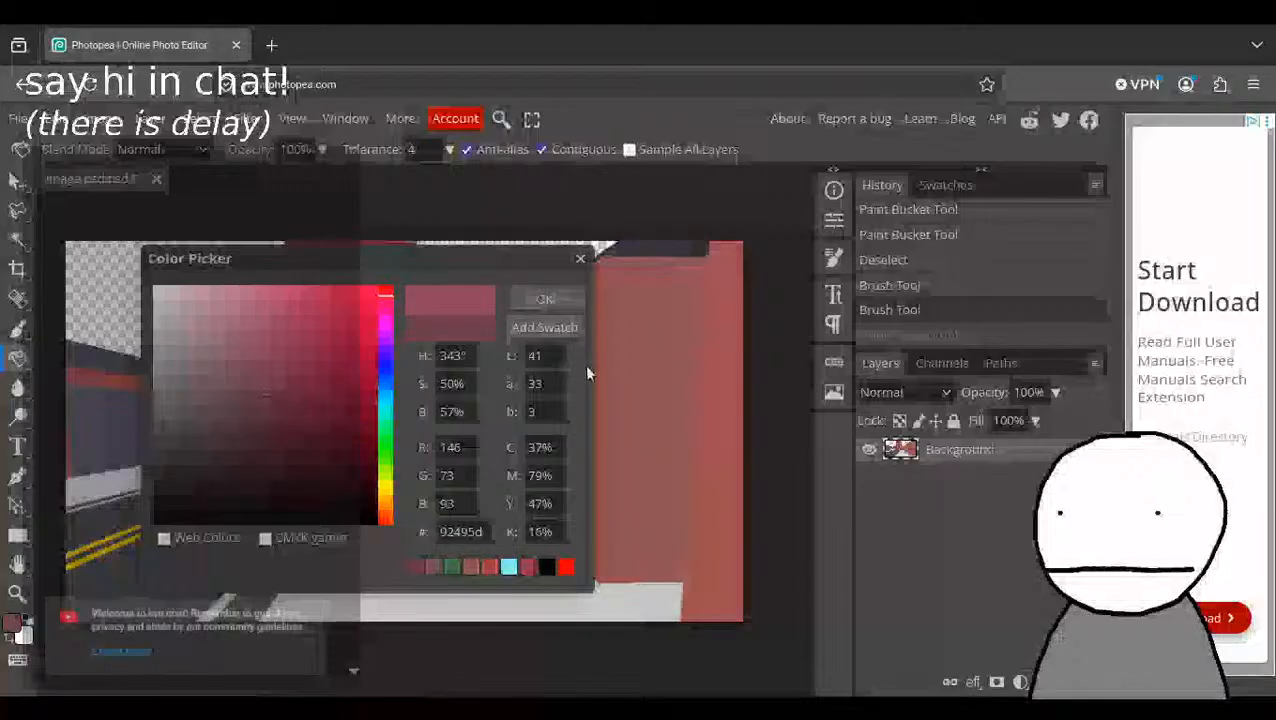
click(541, 294)
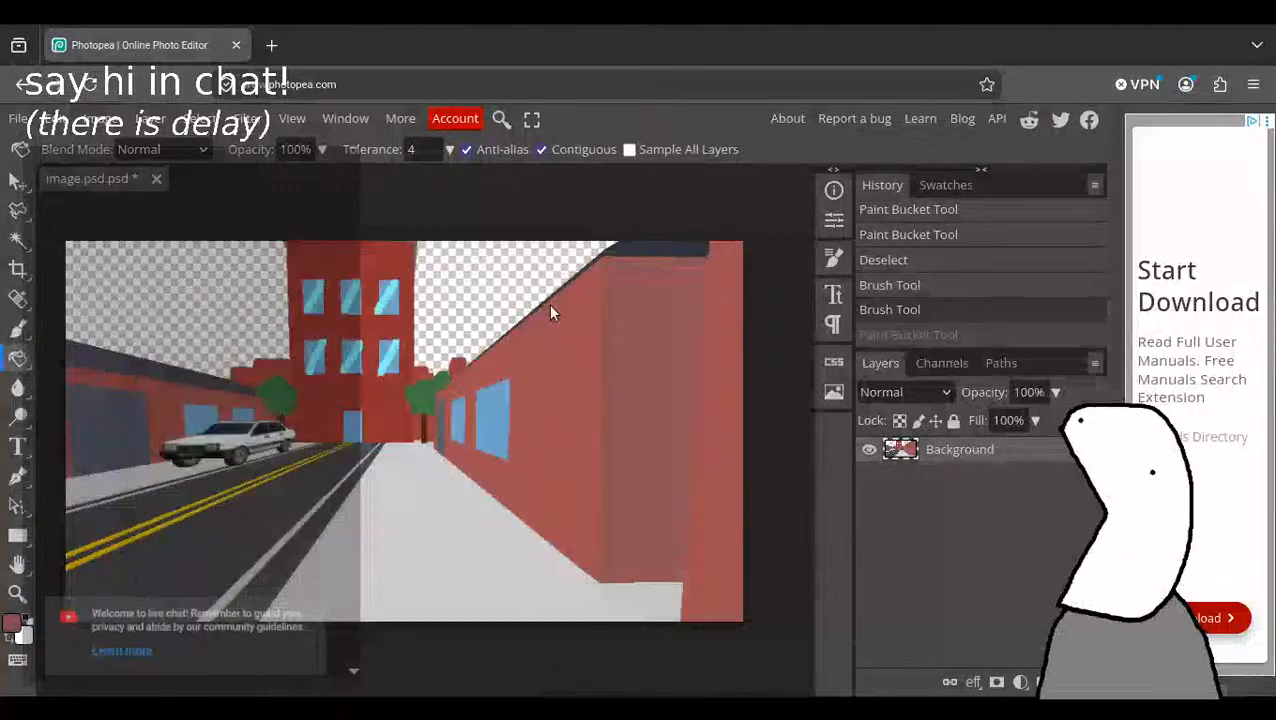
click(652, 398)
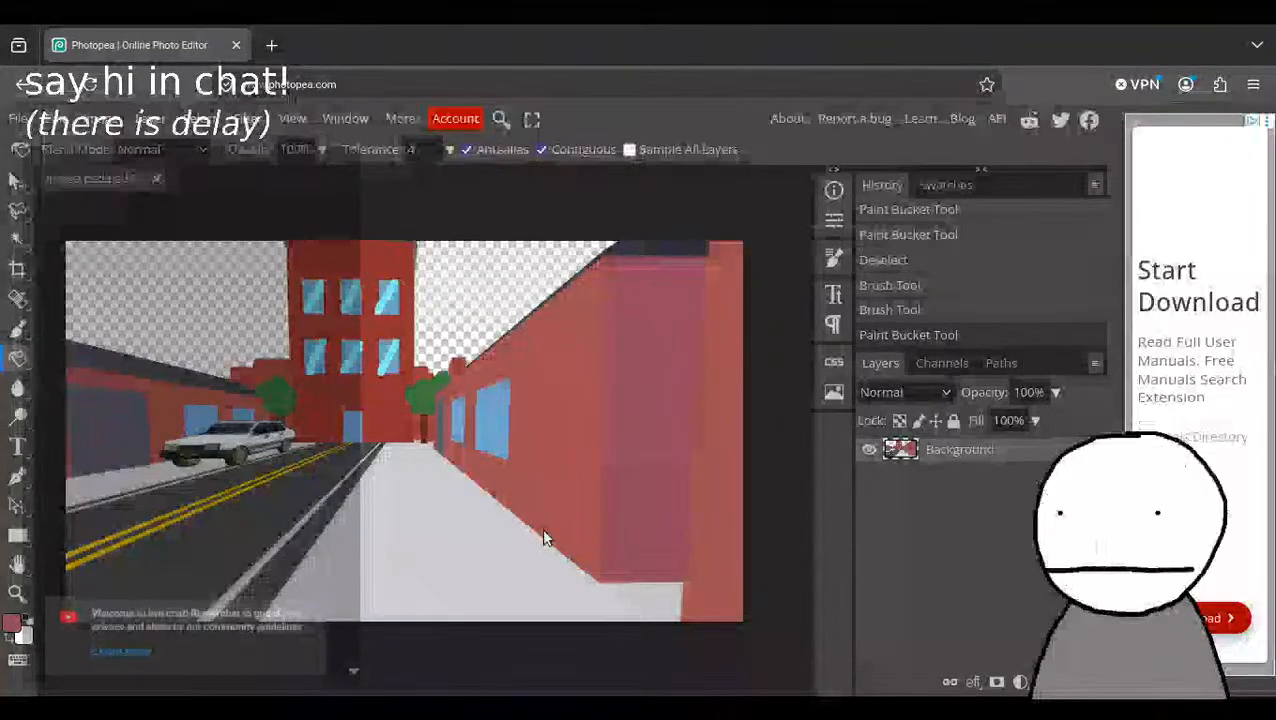
Fill the small distant wall pieces on both sides of the central building with the same mauve, and undo the stray fill.
click(476, 388)
click(429, 428)
click(528, 422)
key(ctrl+z)
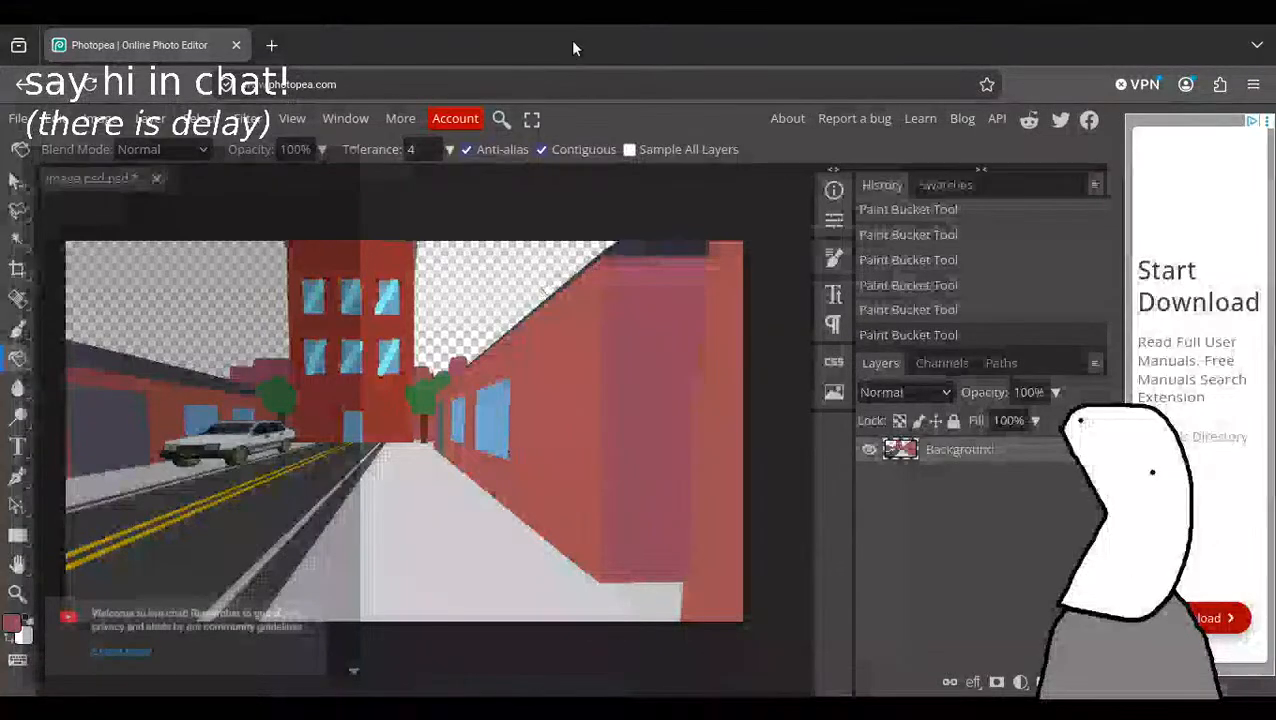
click(26, 122)
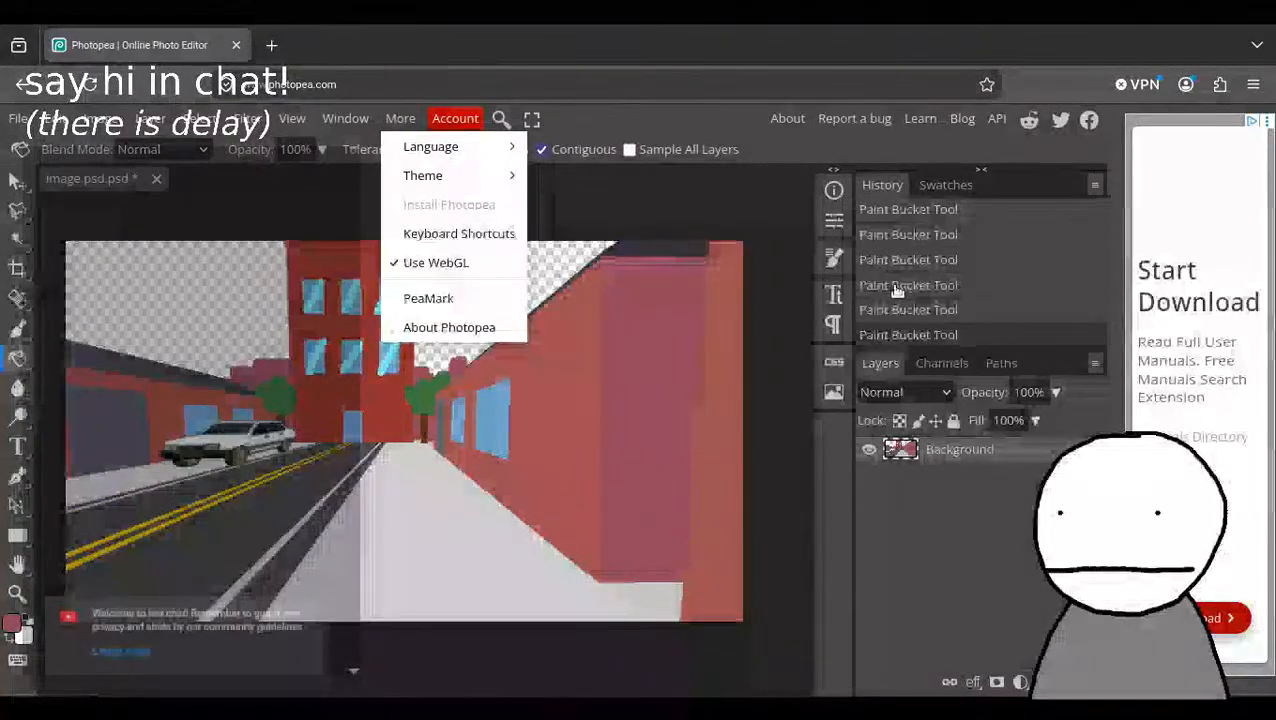
key(alt+Tab)
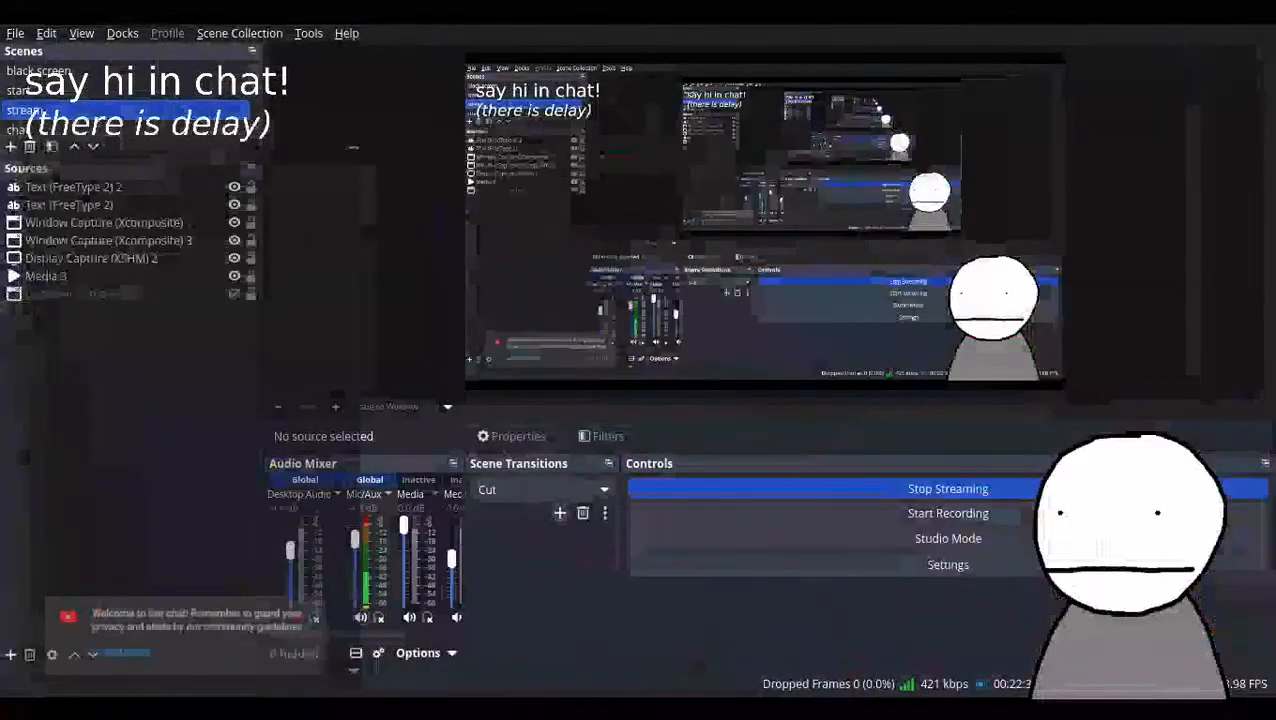
key(alt+Tab)
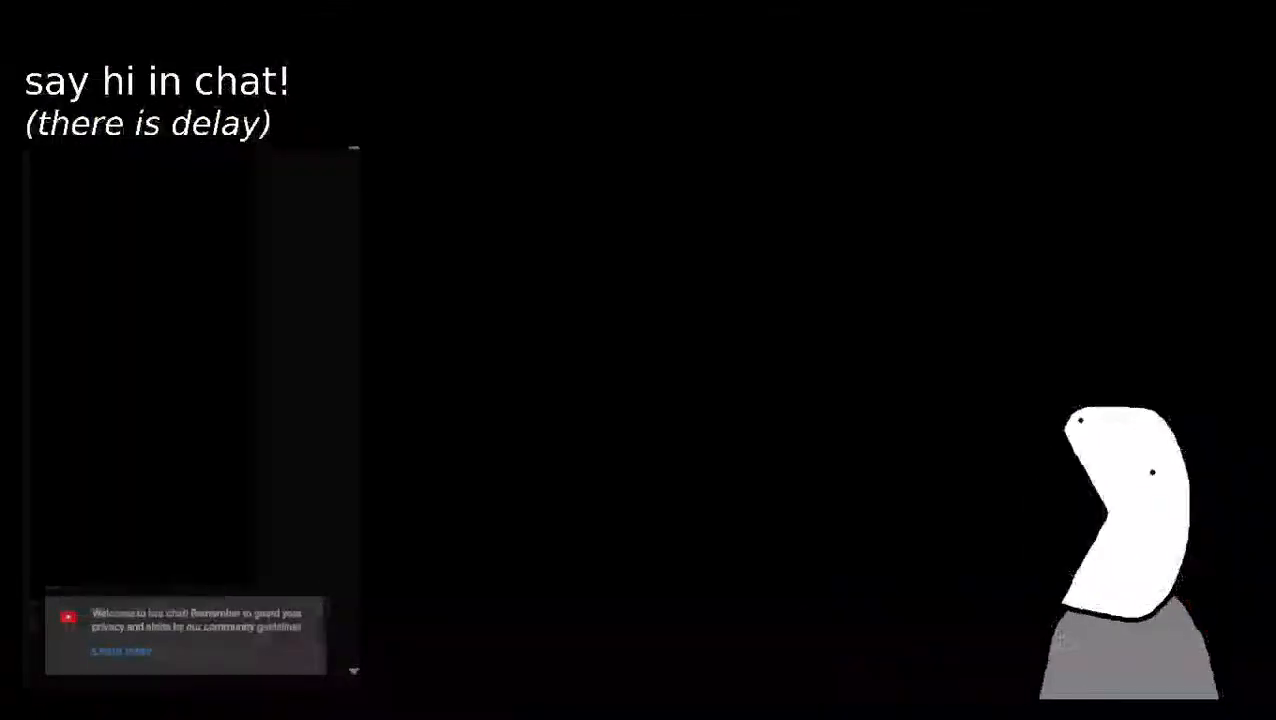
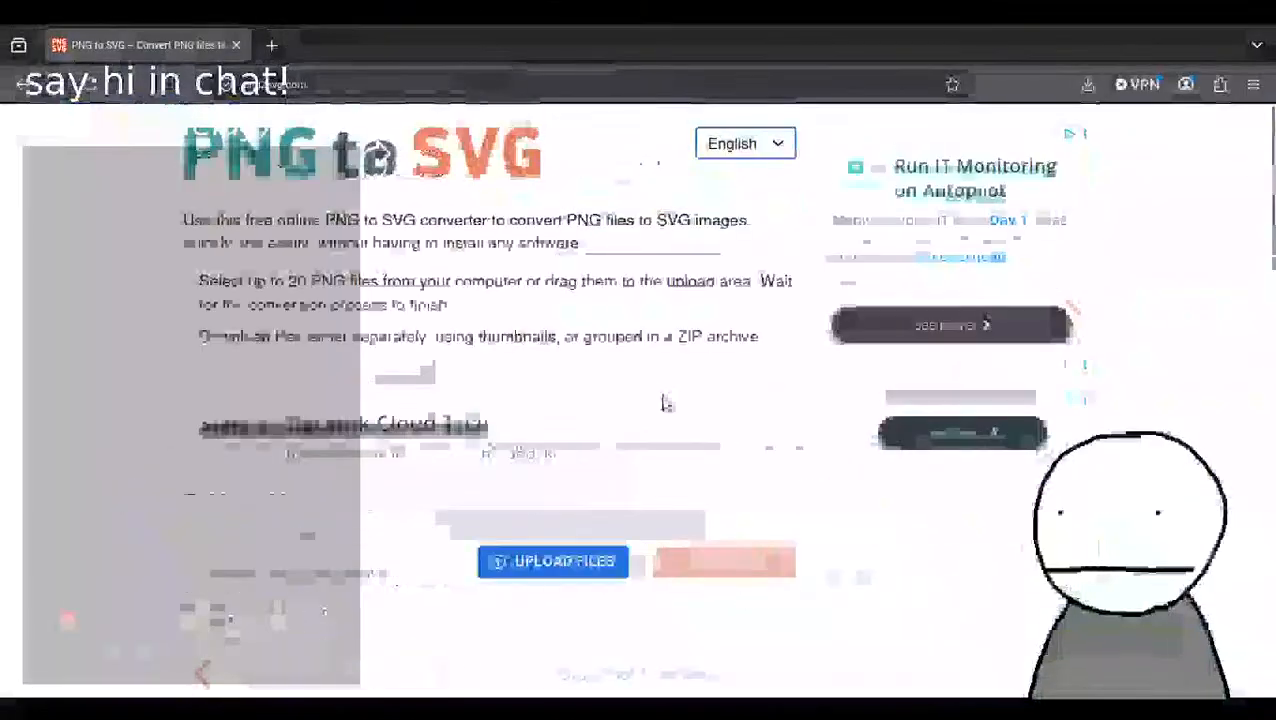
Switch from the PNG to SVG converter page to Blender and set the viewport shading to Rendered.
scroll(661, 420, down, 3)
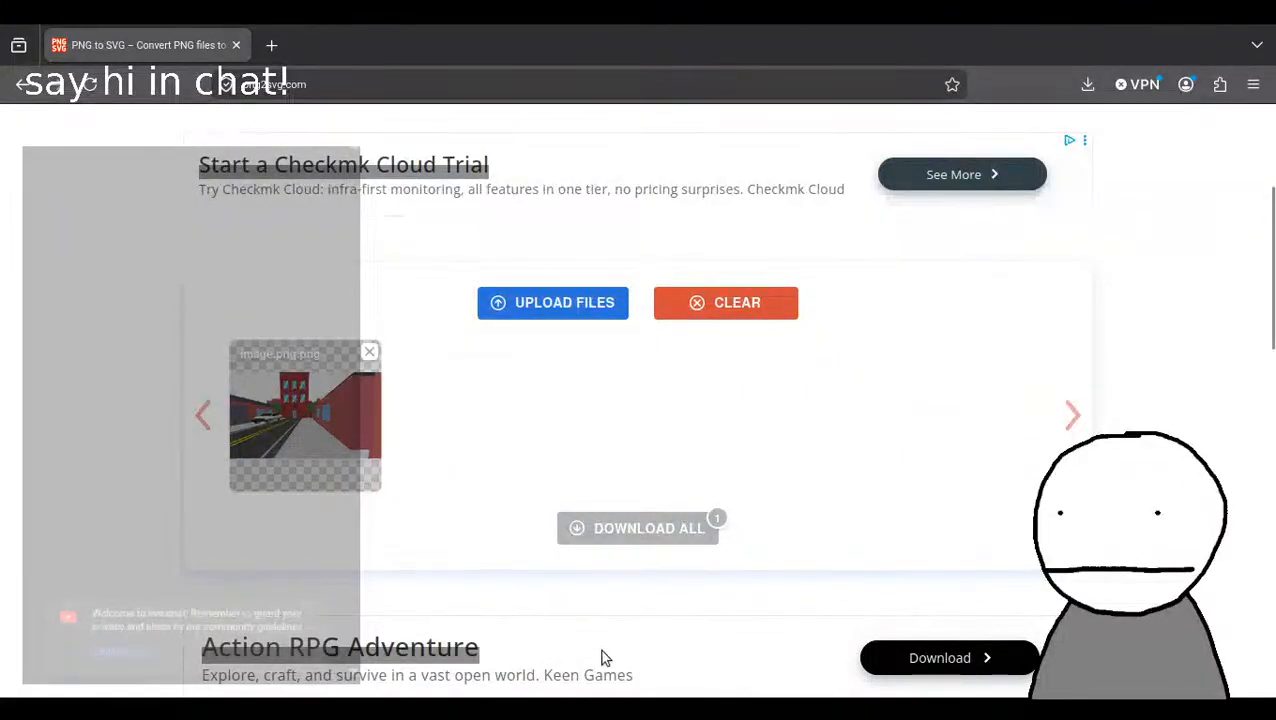
key(alt+Tab)
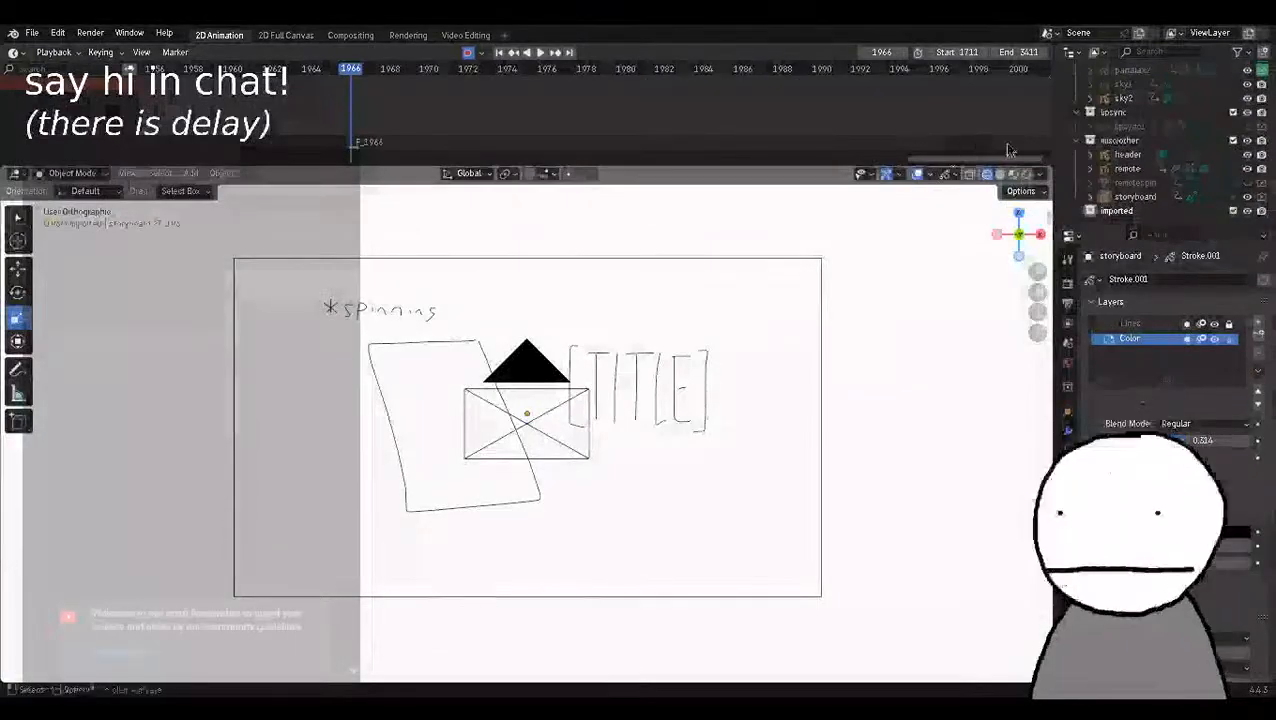
click(1026, 174)
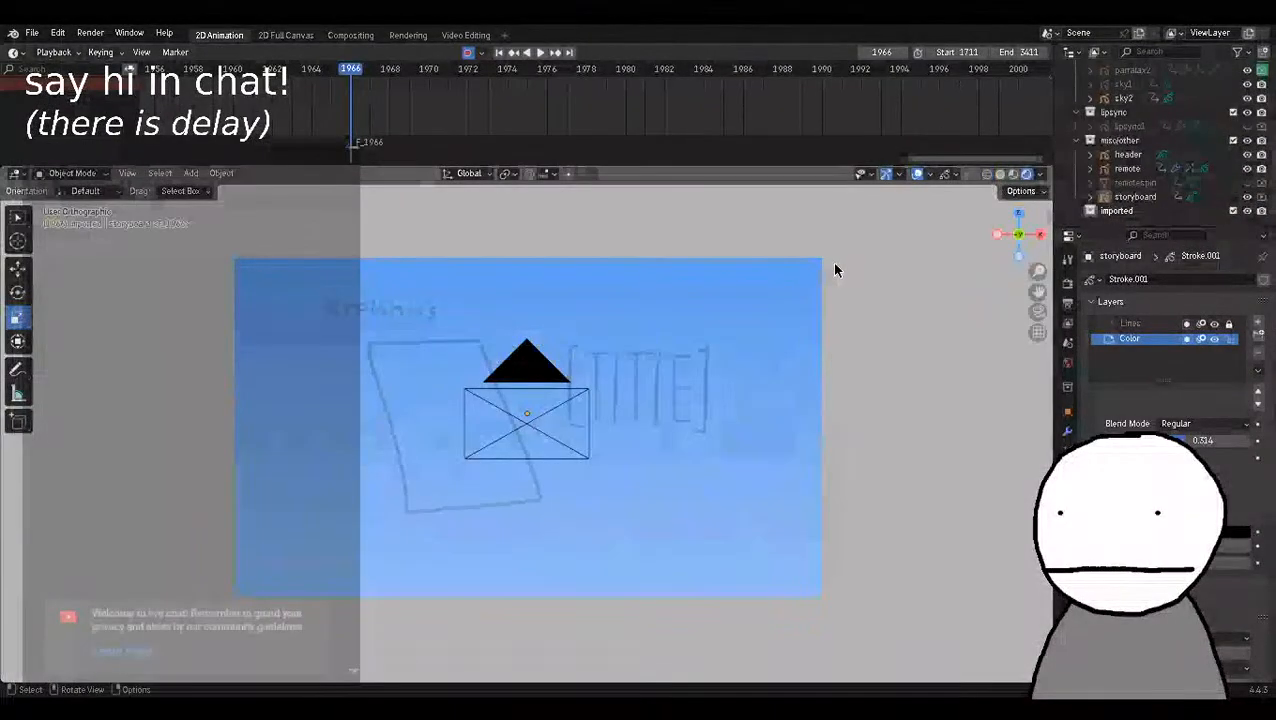
Step through the frames around 1966 to examine the change from the spinning remote shot, ending on frame 1966.
key(Right)
key(Right)
key(Right)
key(Right)
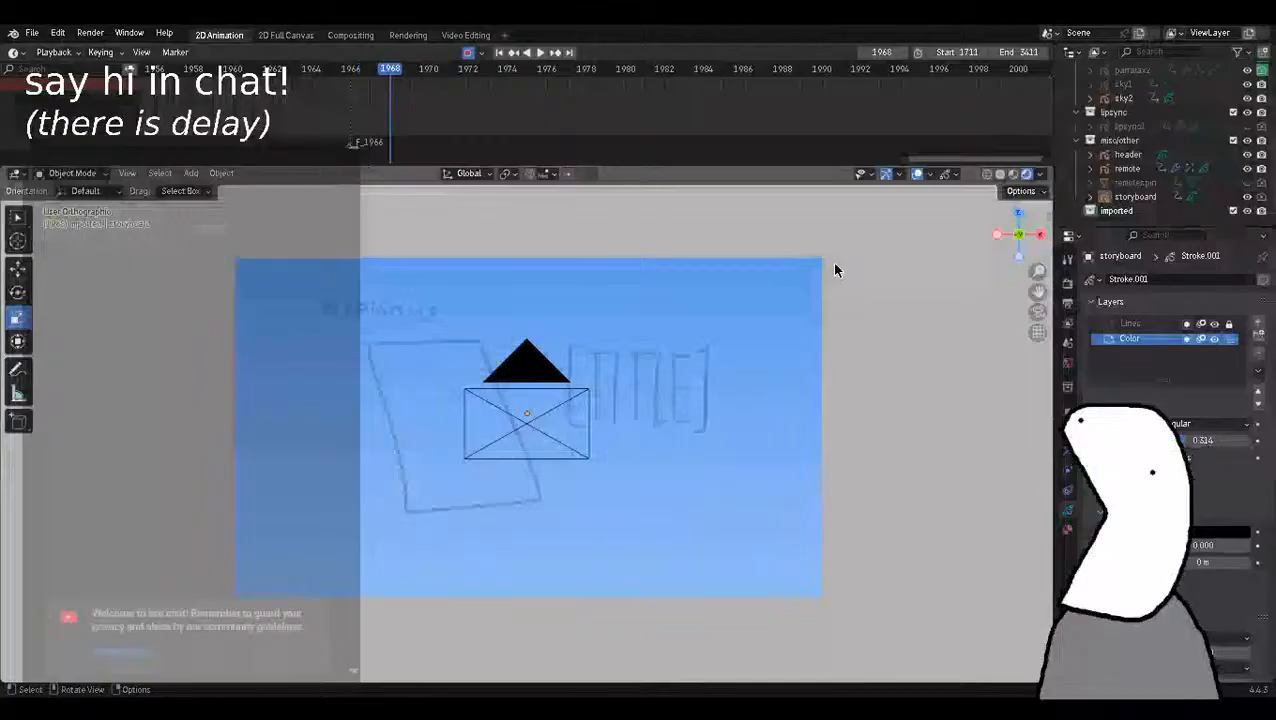
key(Left)
key(Left)
key(Left)
key(Left)
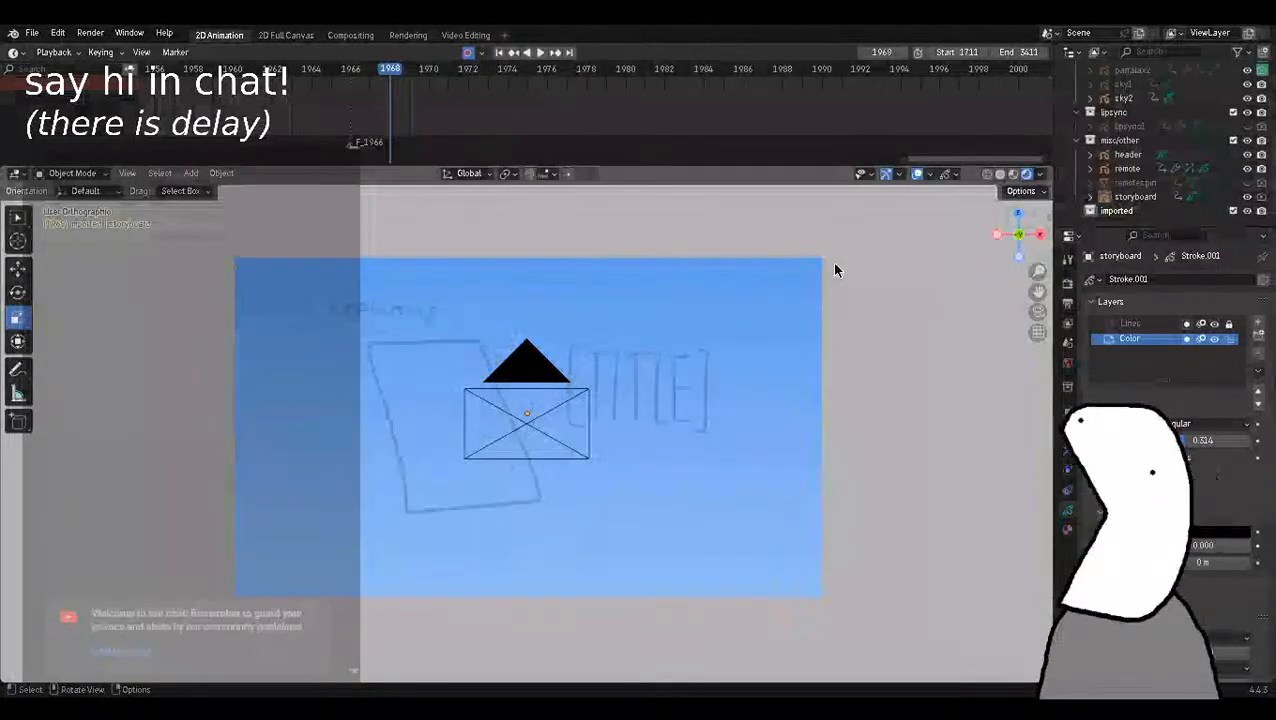
key(Left)
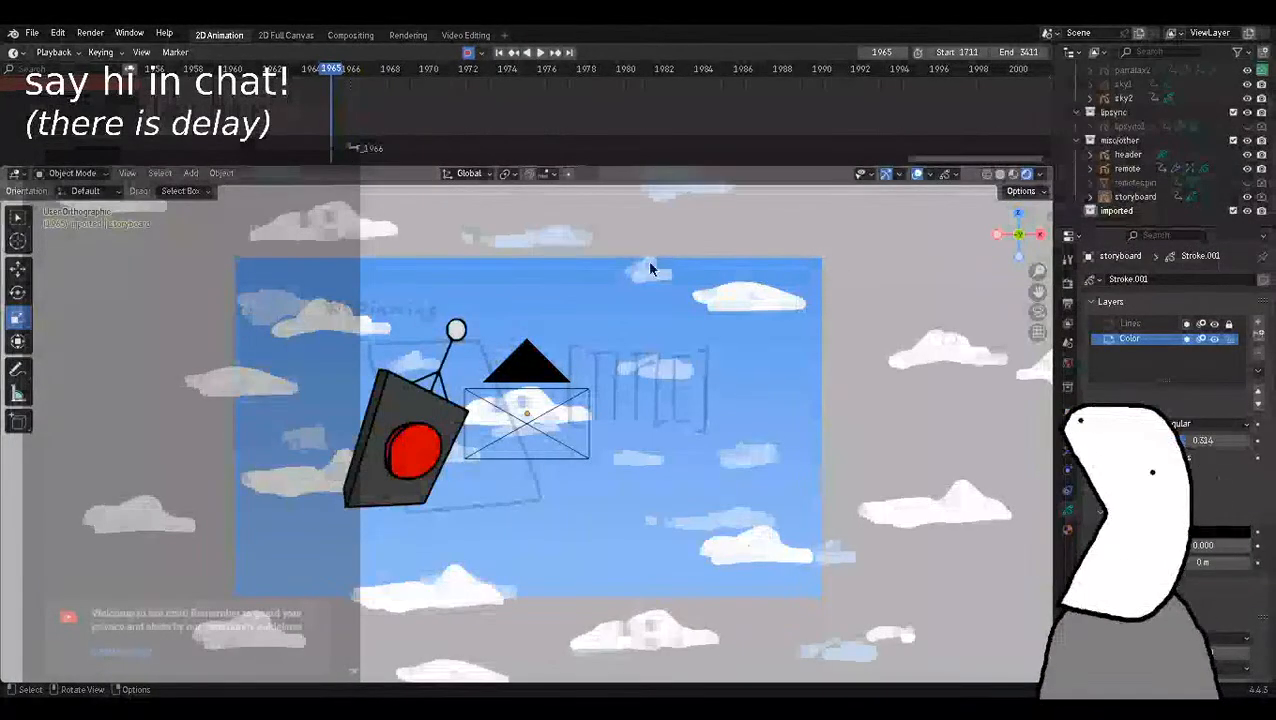
key(Right)
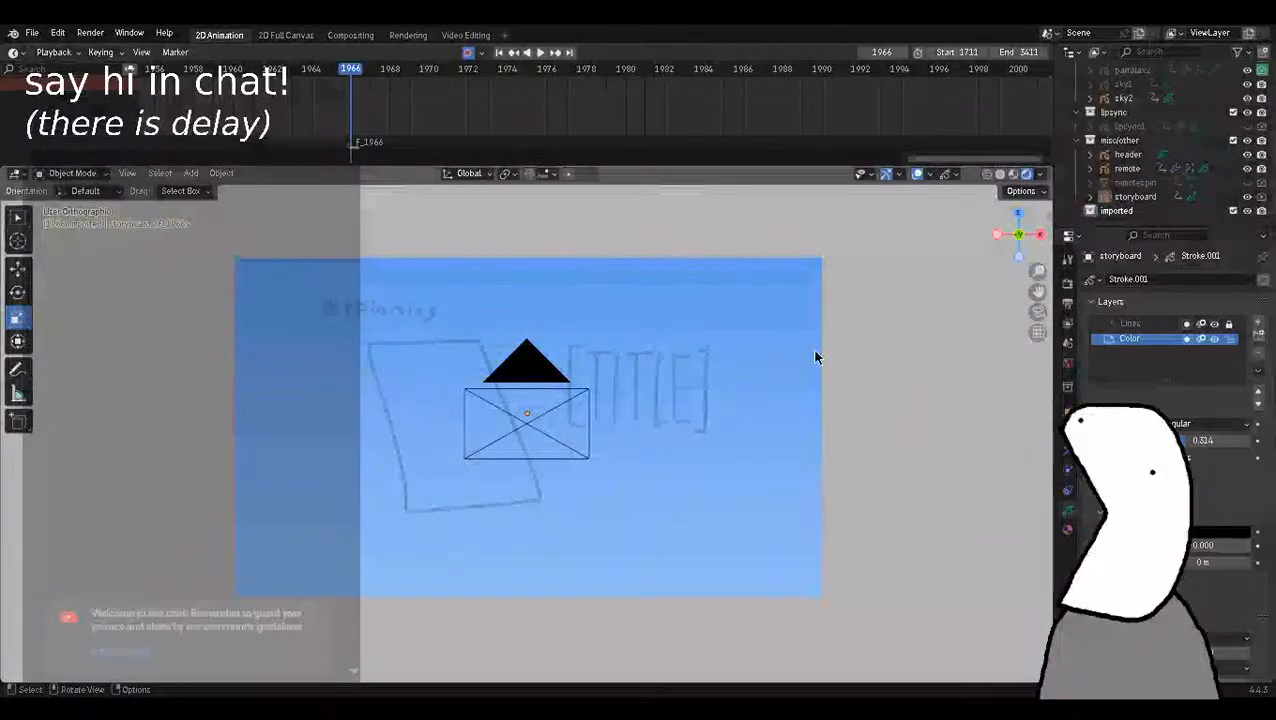
Import image.png.svg from the Downloads folder as a Grease Pencil object.
click(32, 33)
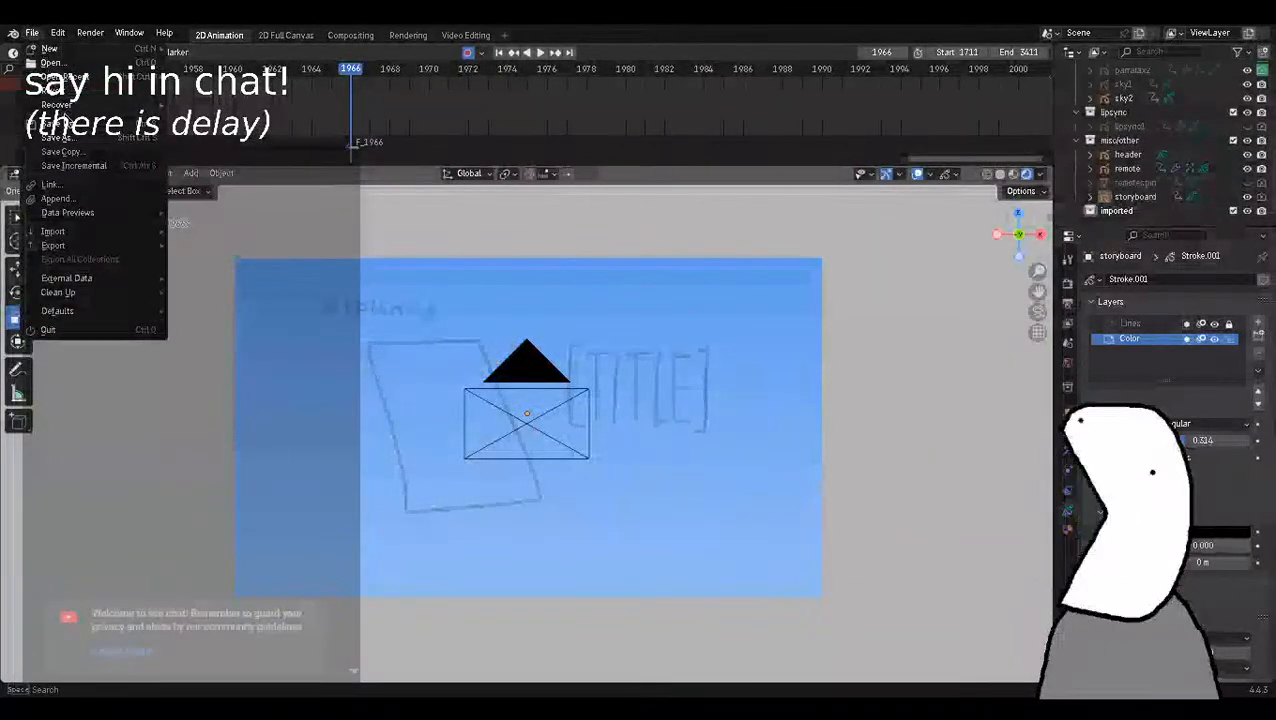
mouse_move(62, 233)
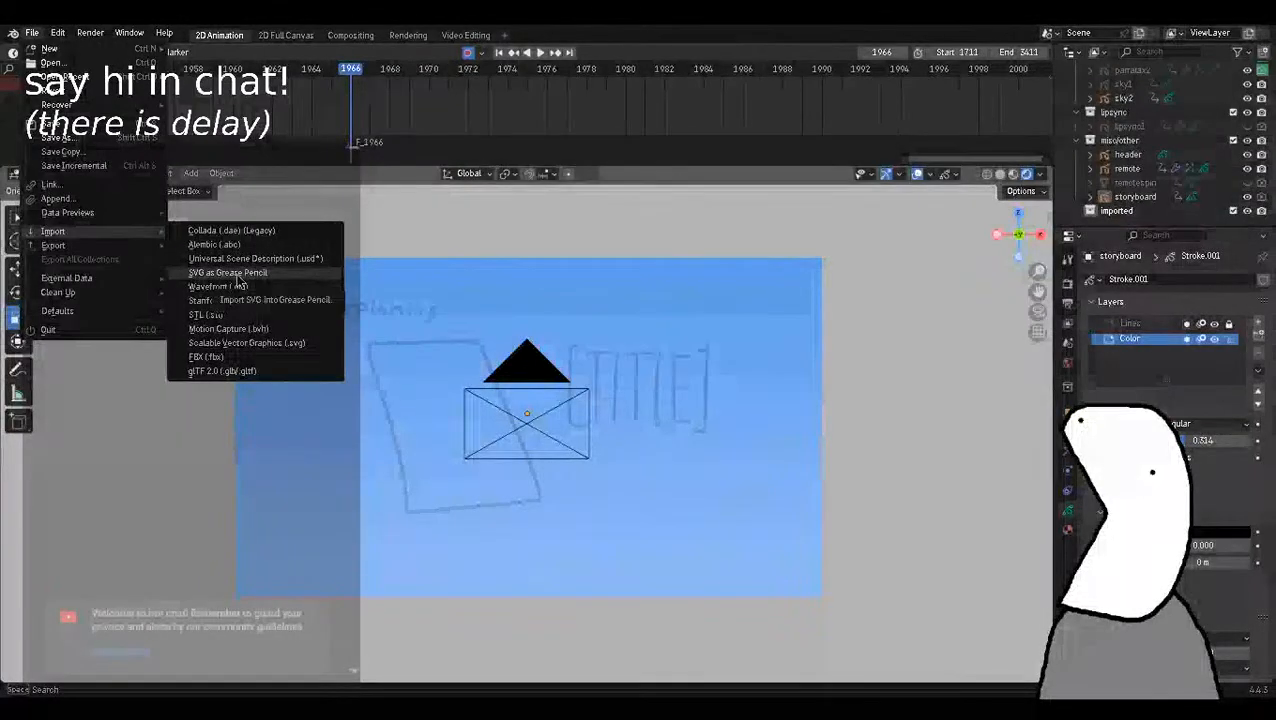
click(228, 272)
click(400, 325)
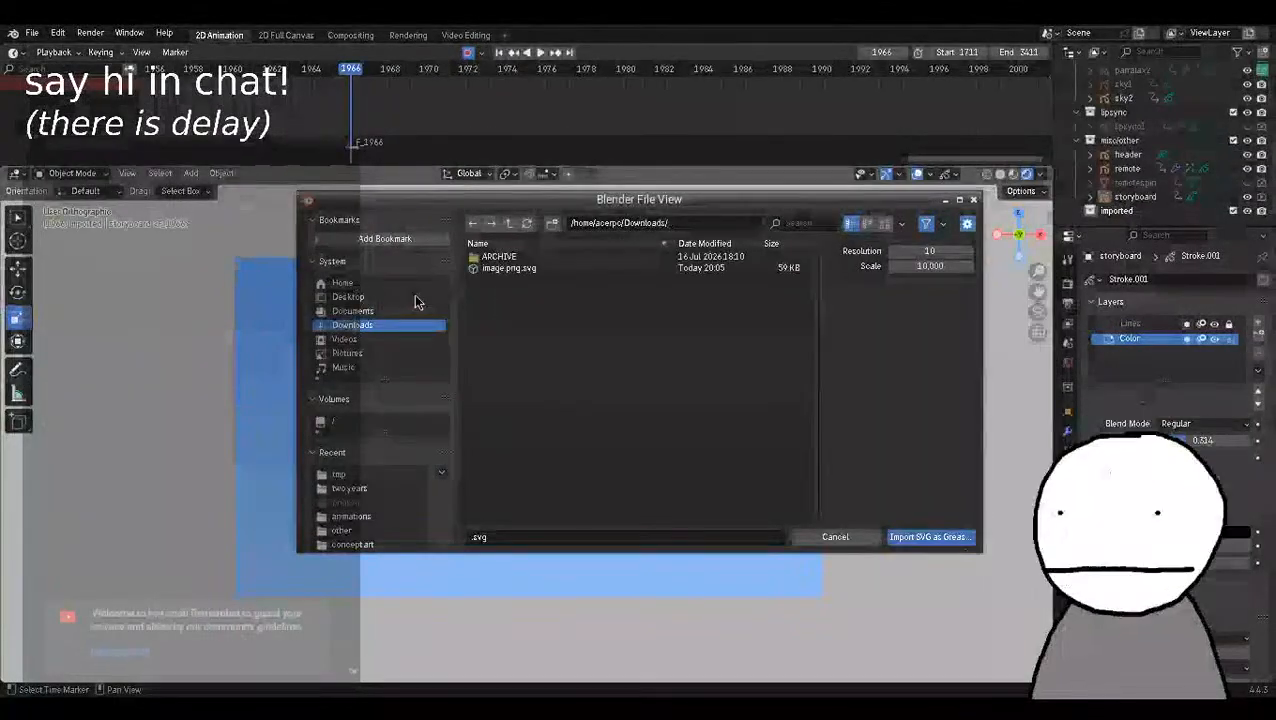
click(488, 268)
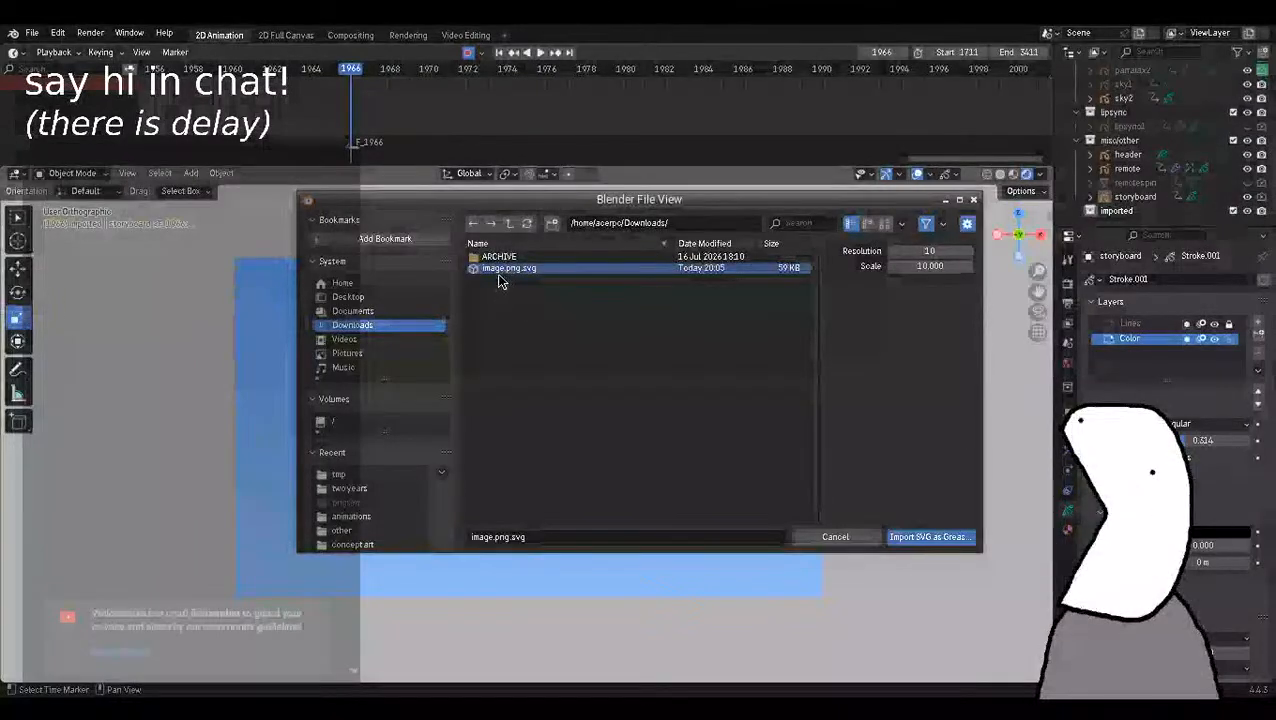
click(930, 537)
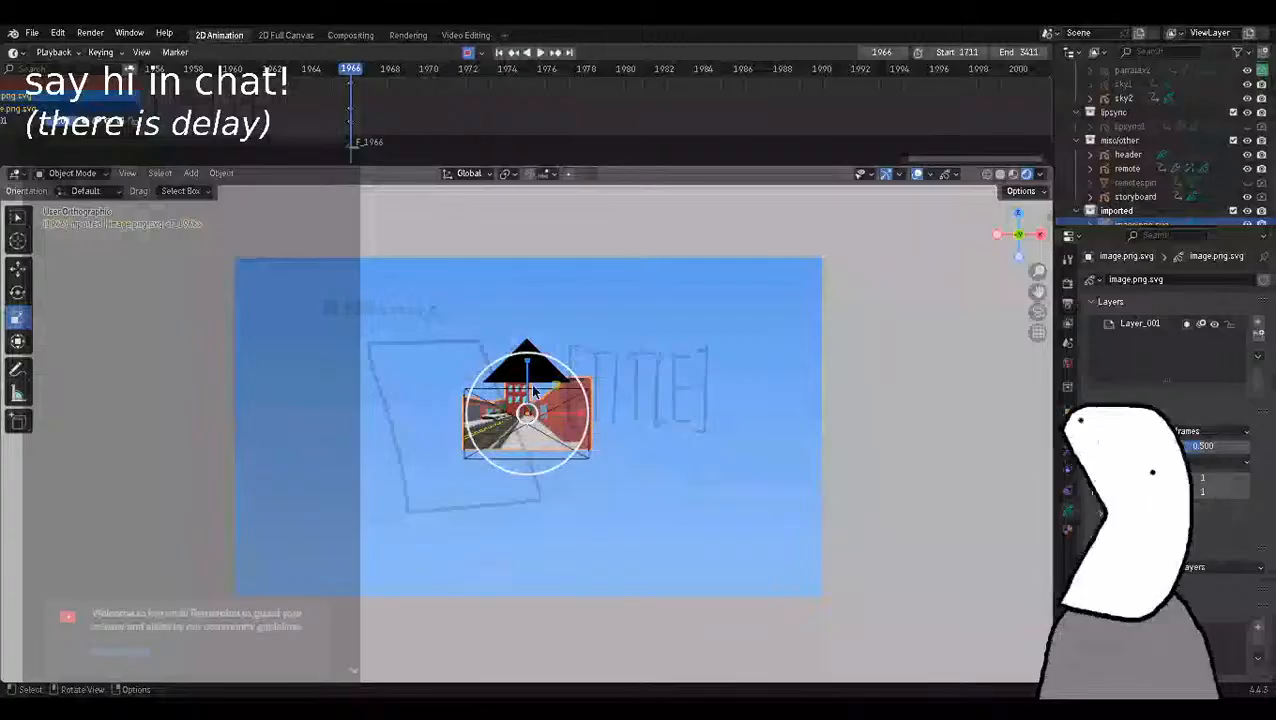
Scale the imported street drawing up about 4.7 times and move it down to line up with the camera frame.
key(s)
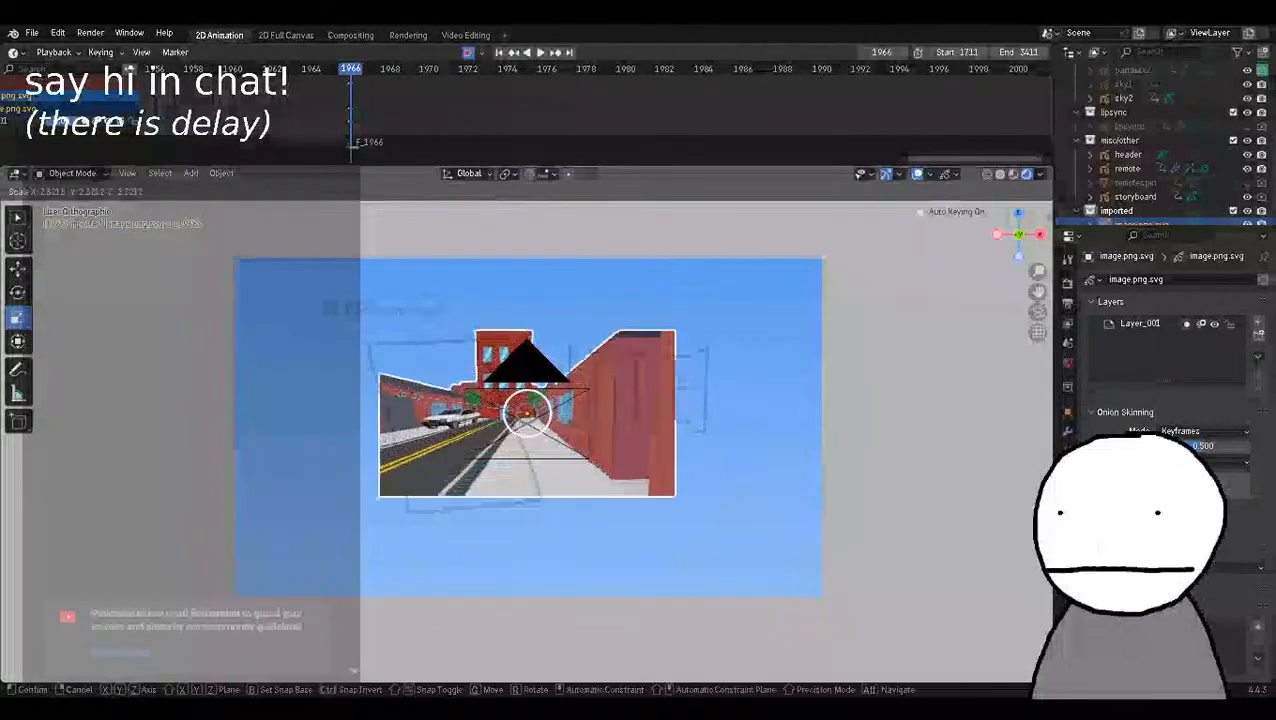
click(287, 403)
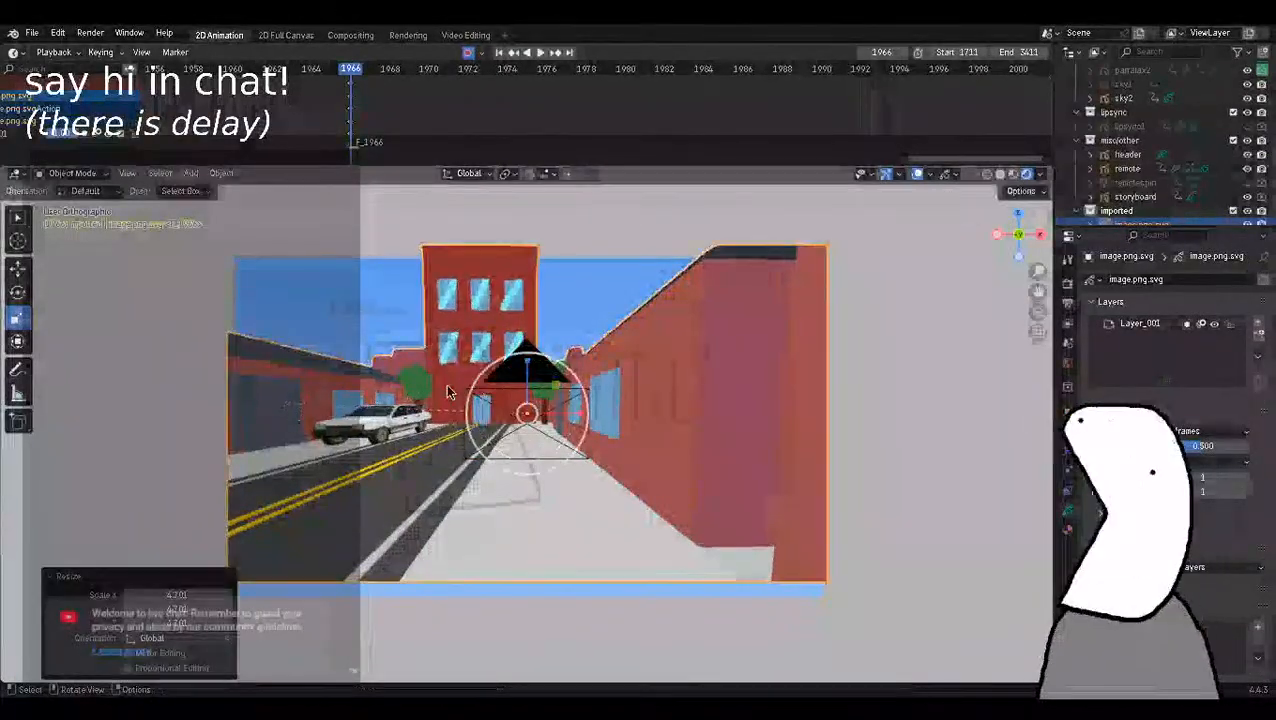
key(g)
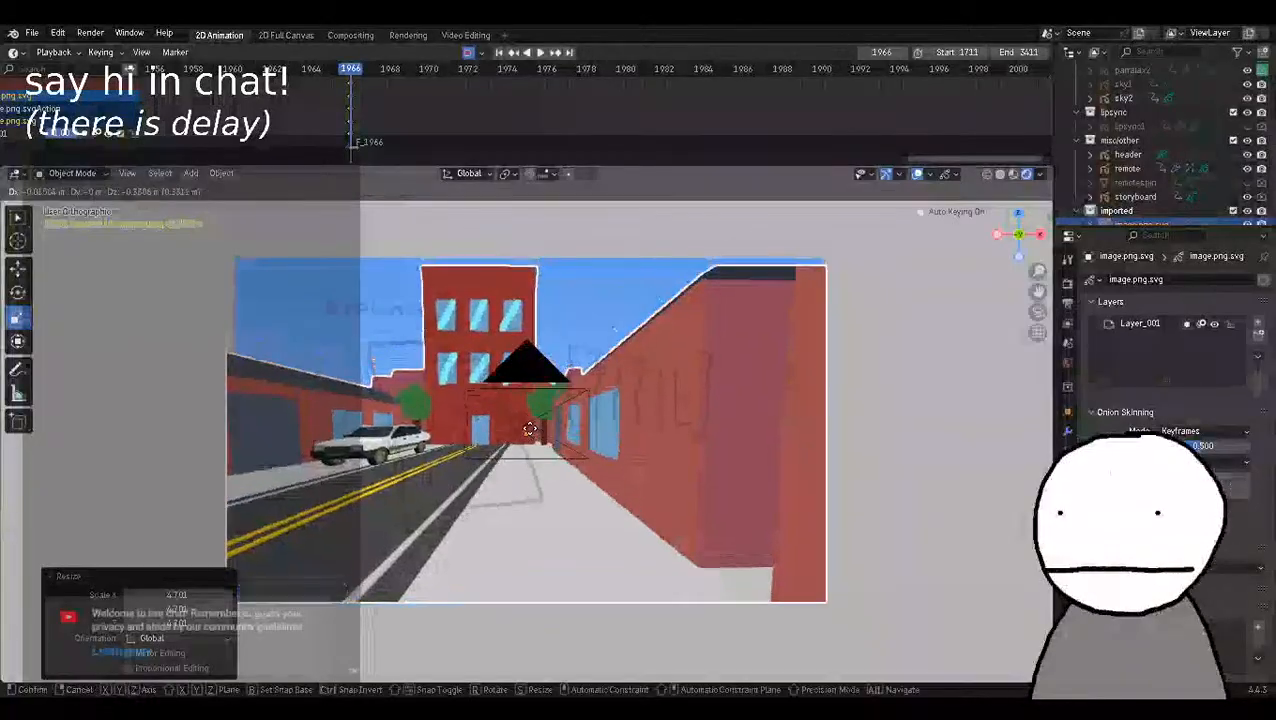
click(530, 428)
key(g)
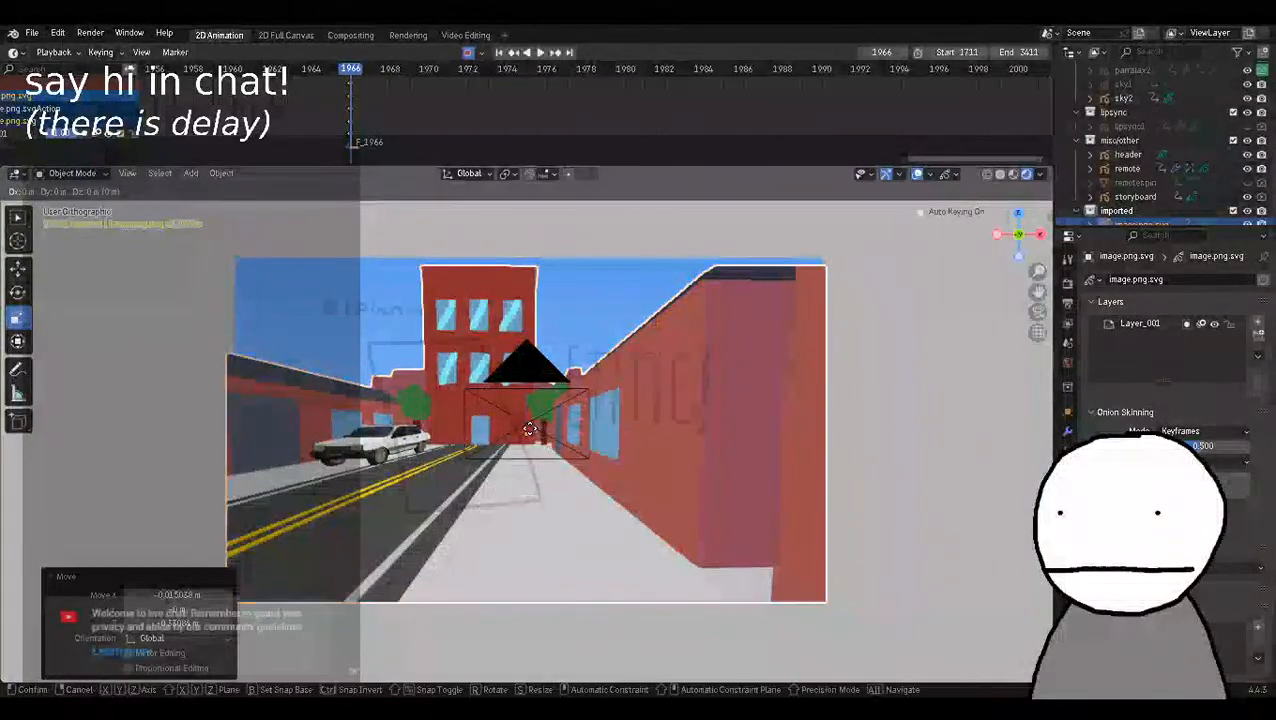
click(530, 421)
Fine-tune the street drawing's scale in small adjustments so that it fills the width of the camera frame.
key(s)
click(477, 427)
key(s)
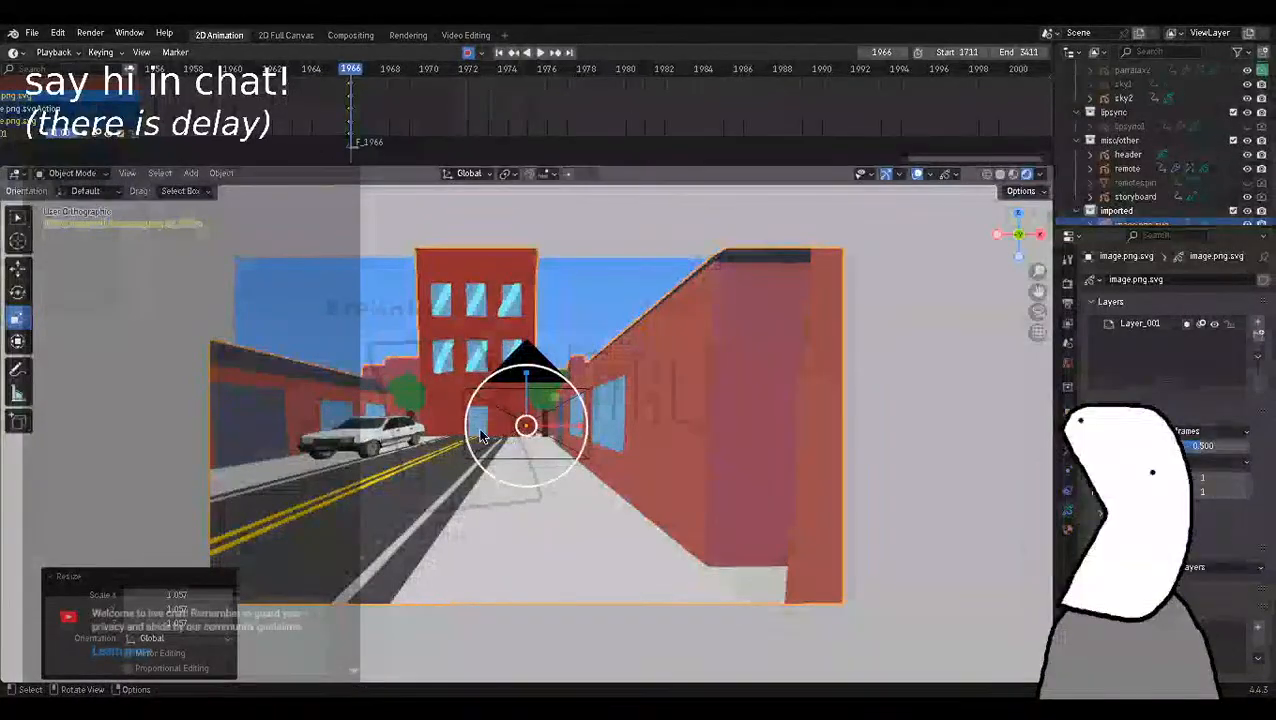
click(480, 430)
key(s)
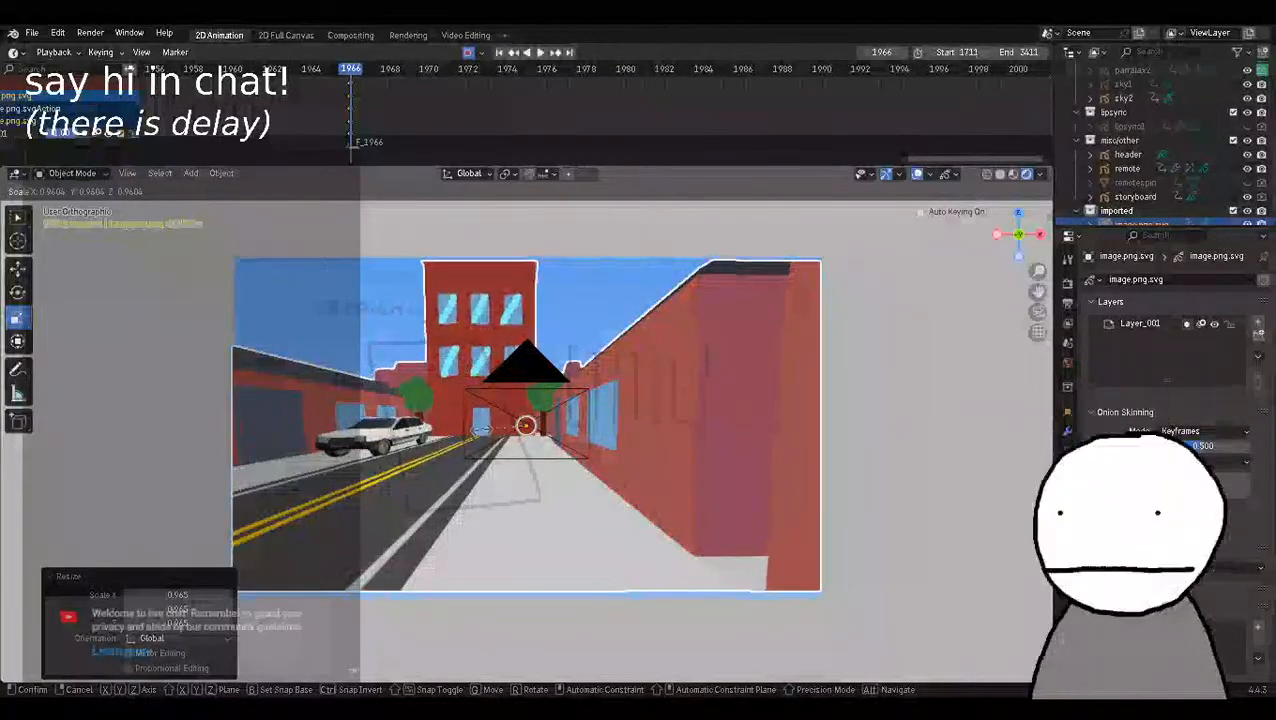
click(478, 430)
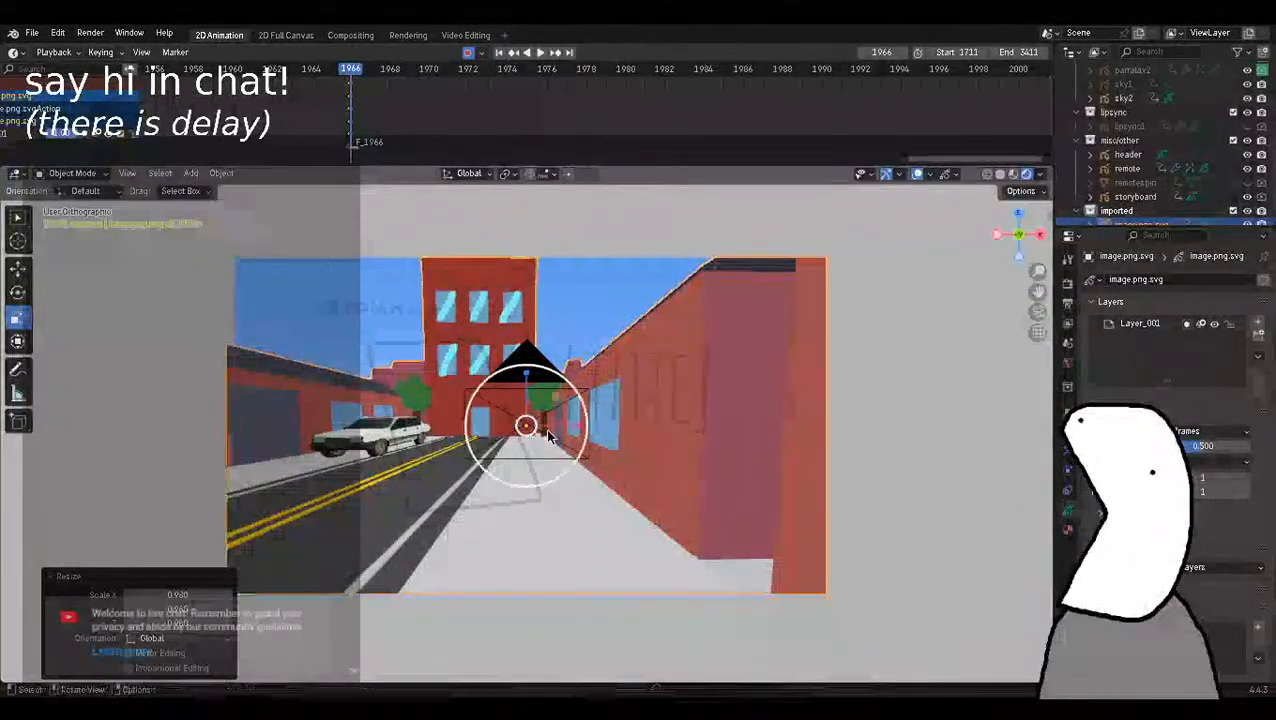
key(s)
click(905, 468)
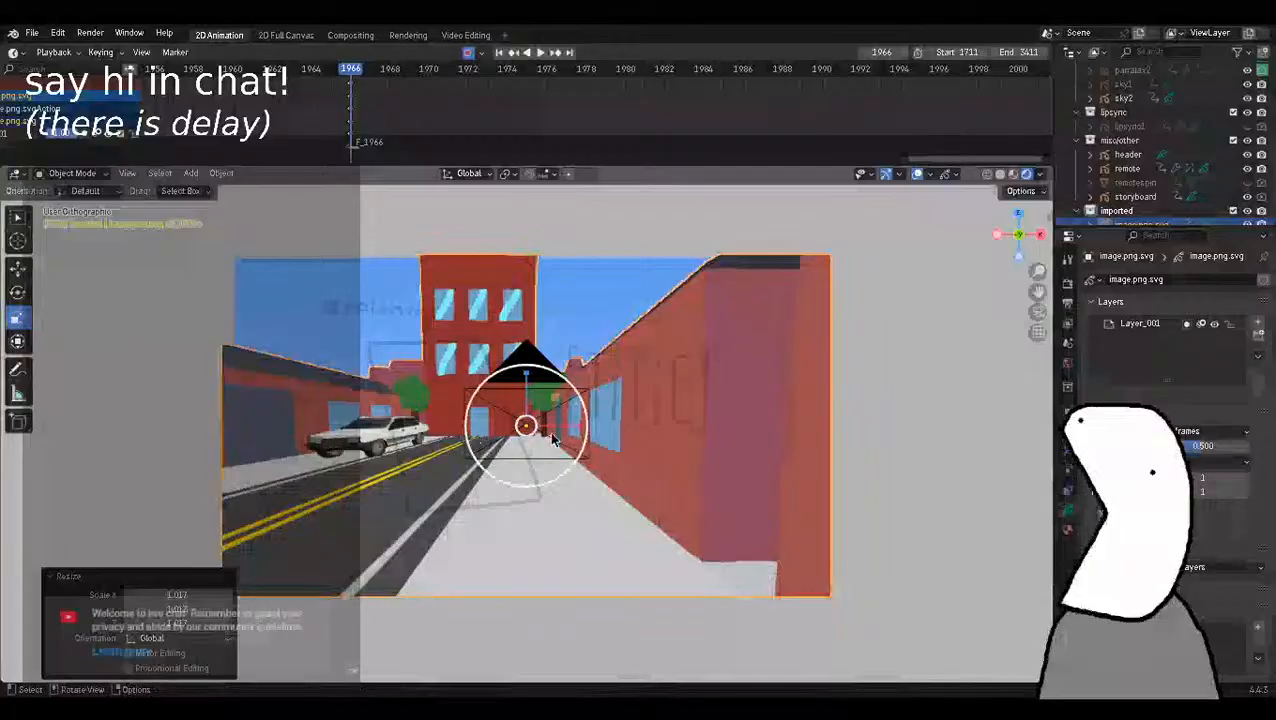
click(921, 448)
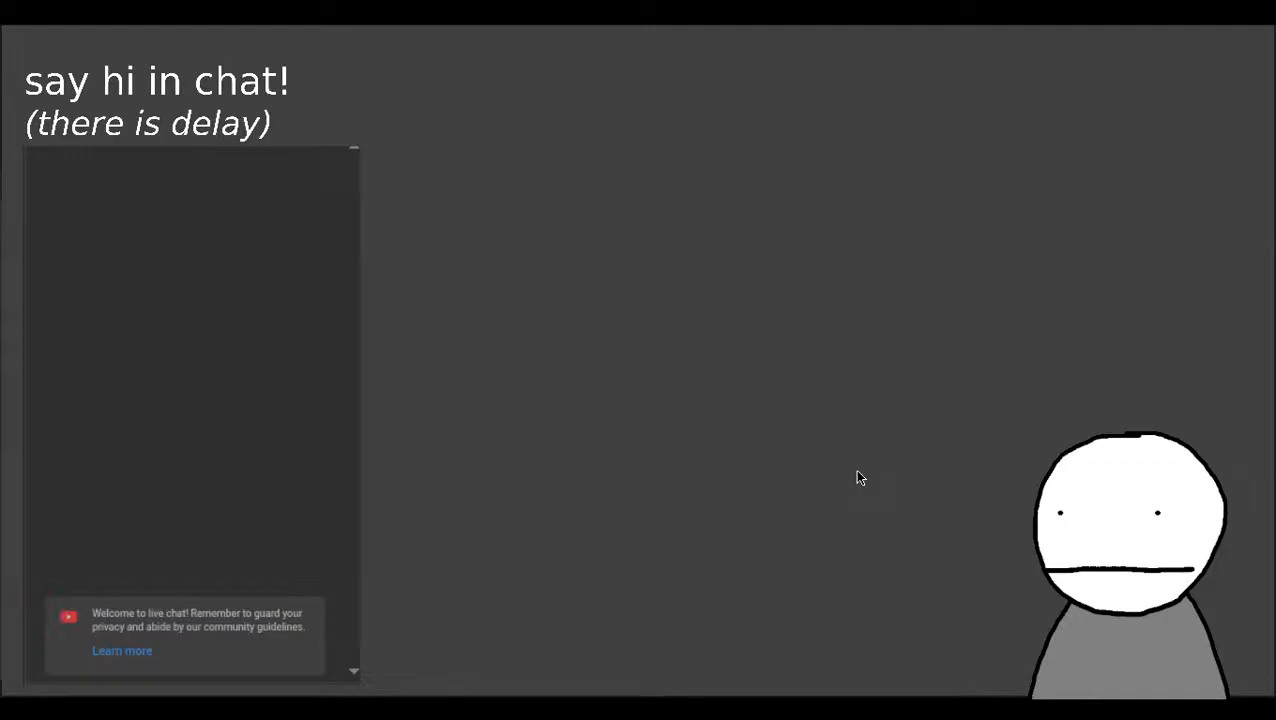
Switch to OBS Studio and the YouTube Studio live page to check the status of the stream.
key(alt+Tab)
key(alt+Tab)
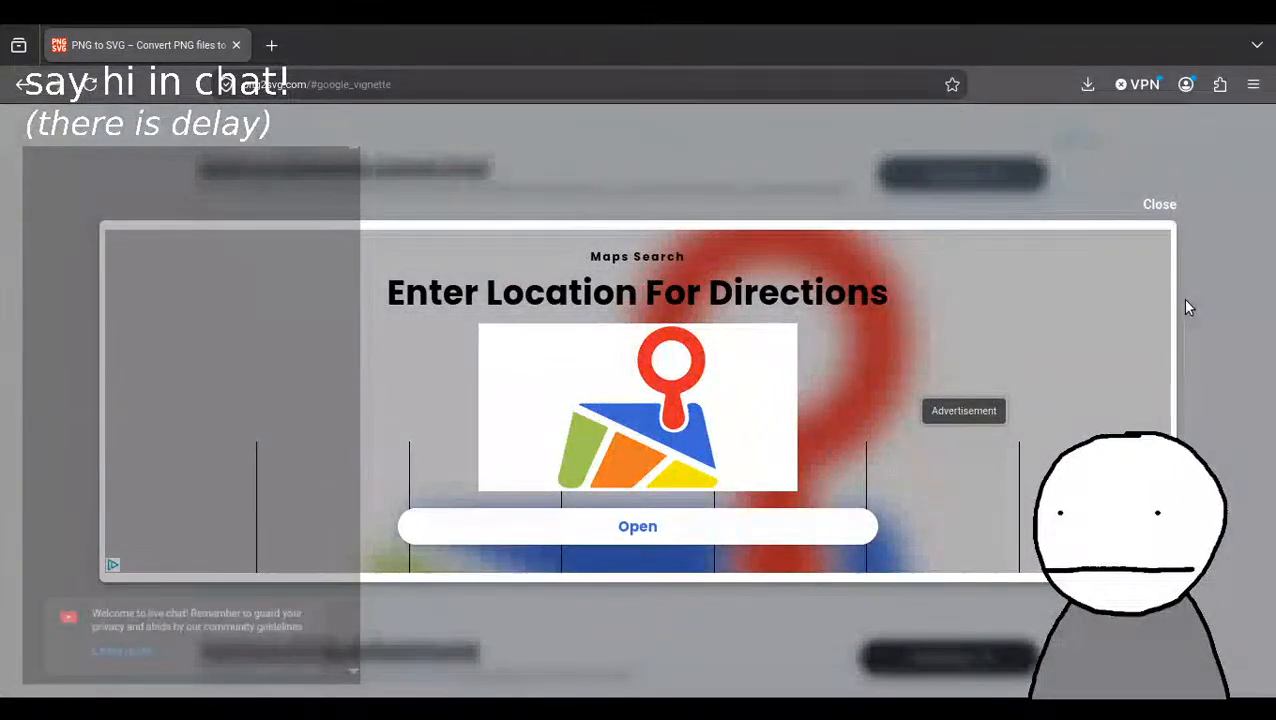
key(alt+Tab)
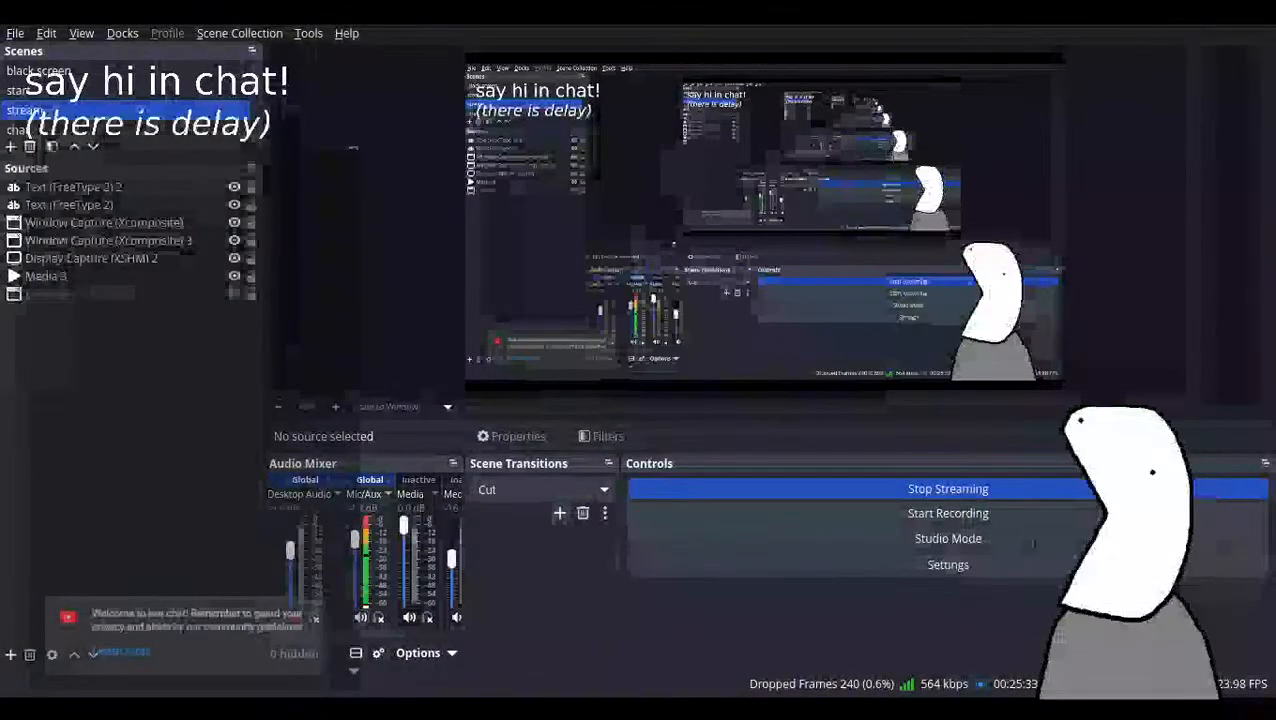
key(alt+Tab)
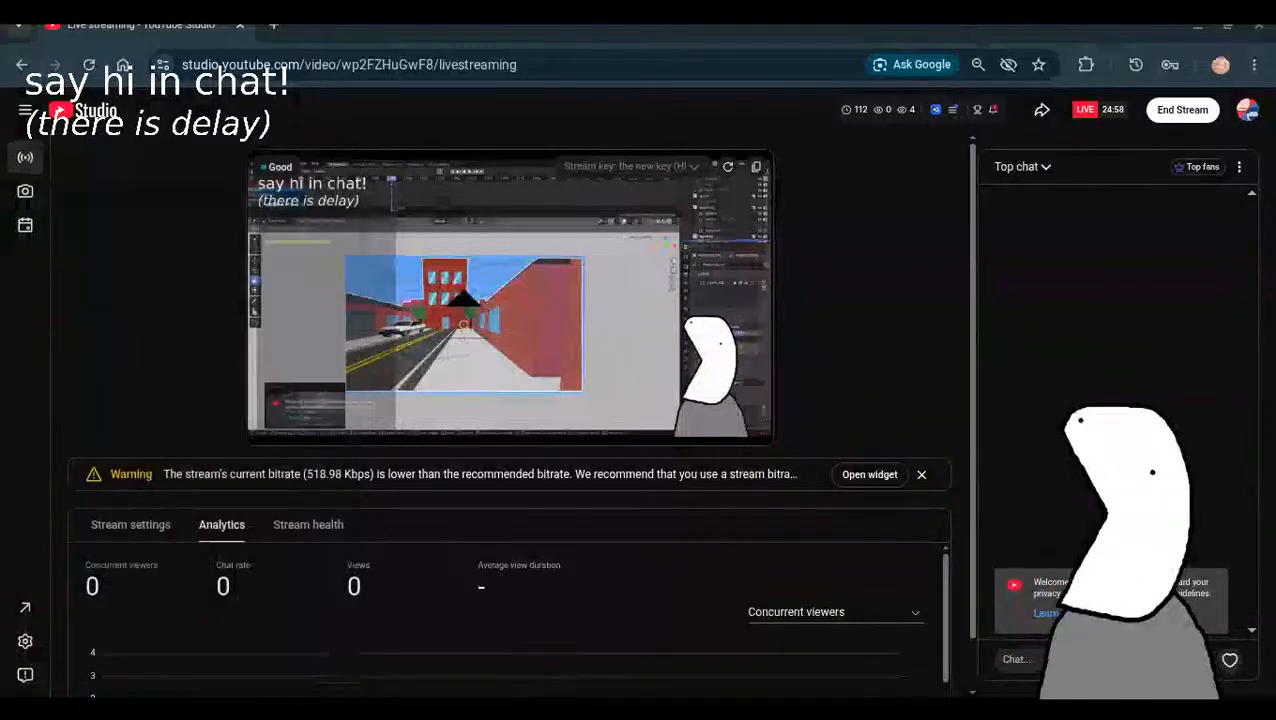
click(636, 708)
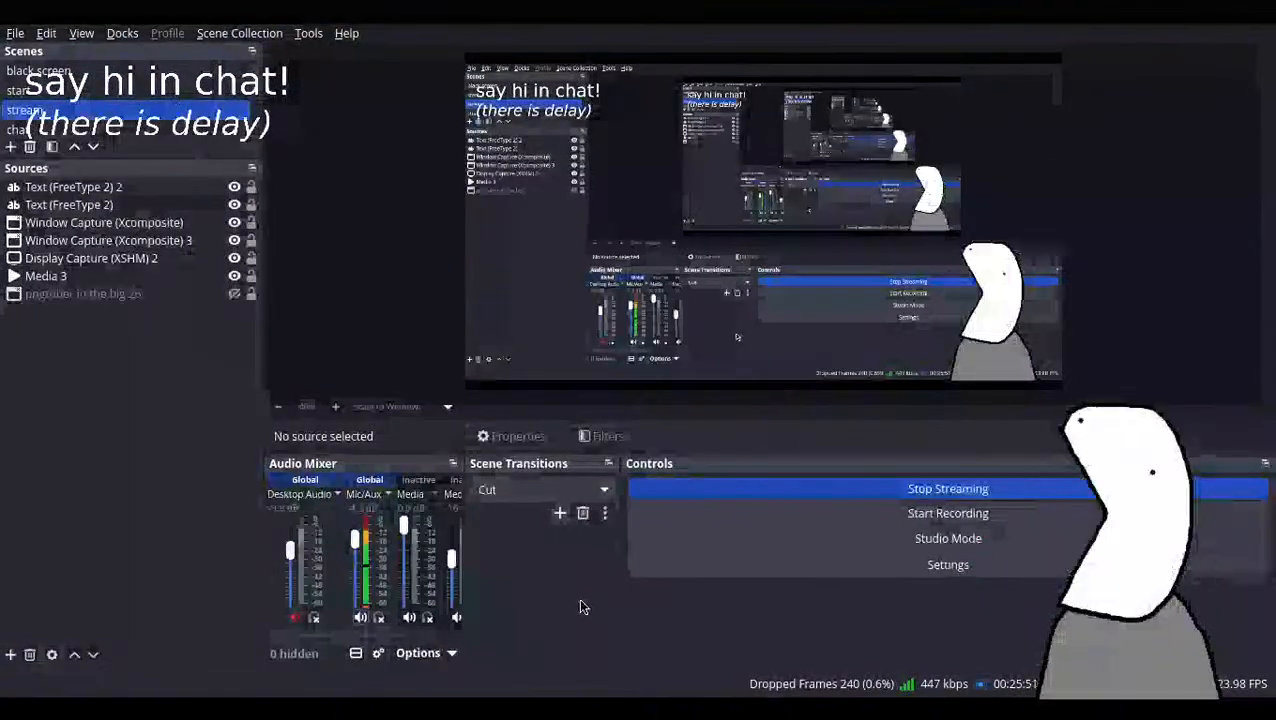